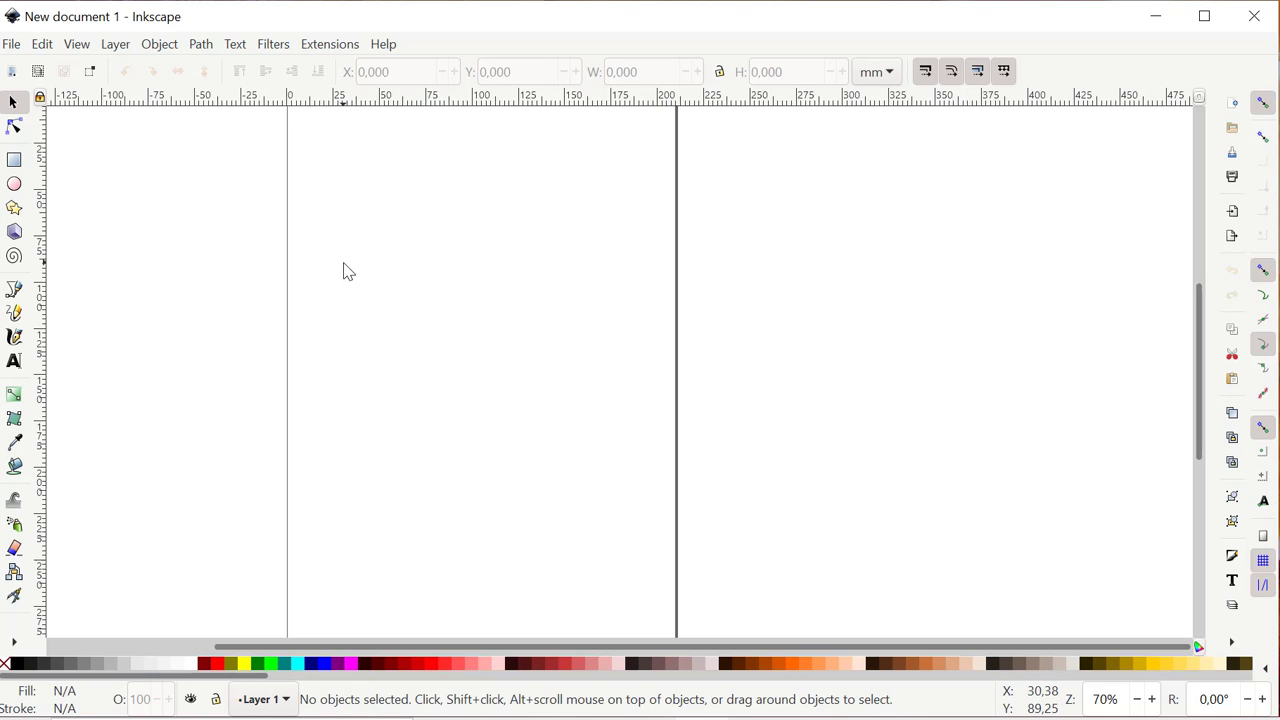
{"action": "scroll", "coordinate": [343, 271], "scroll_direction": "down", "scroll_amount": 1}
{"action": "scroll", "coordinate": [343, 271], "scroll_direction": "up", "scroll_amount": 3}
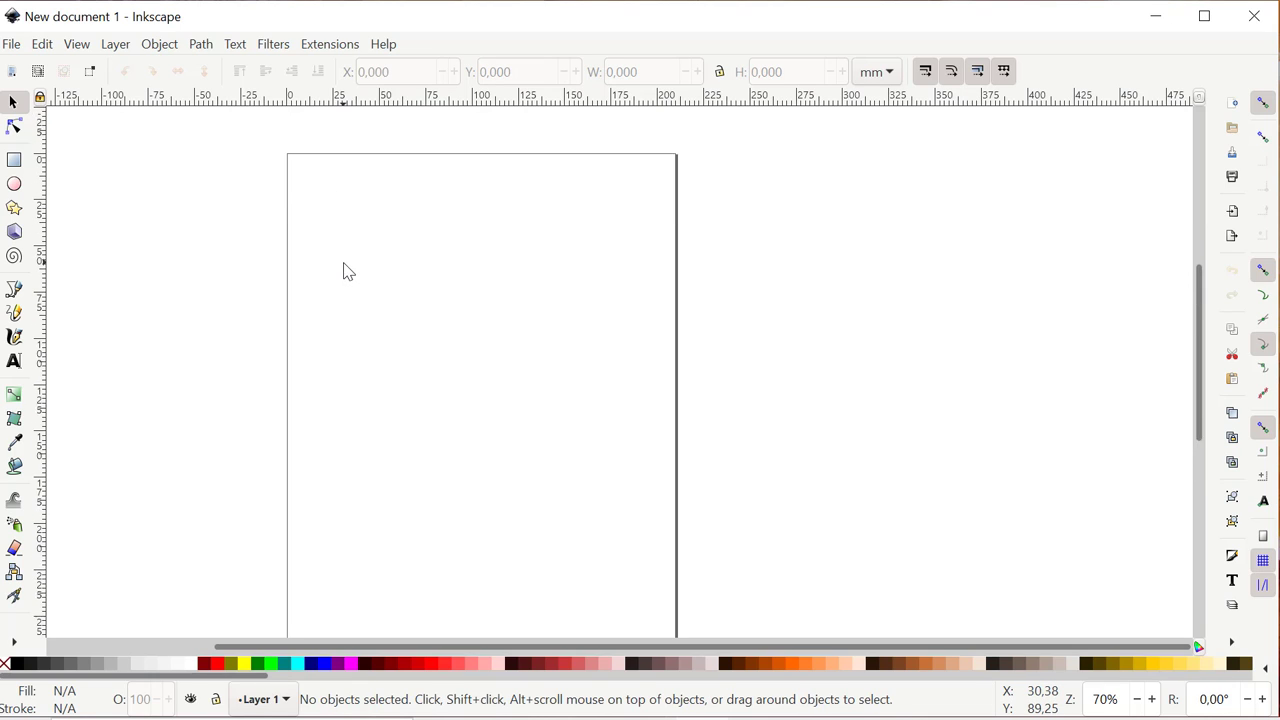
{"action": "scroll", "coordinate": [343, 271], "scroll_direction": "down", "scroll_amount": 1}
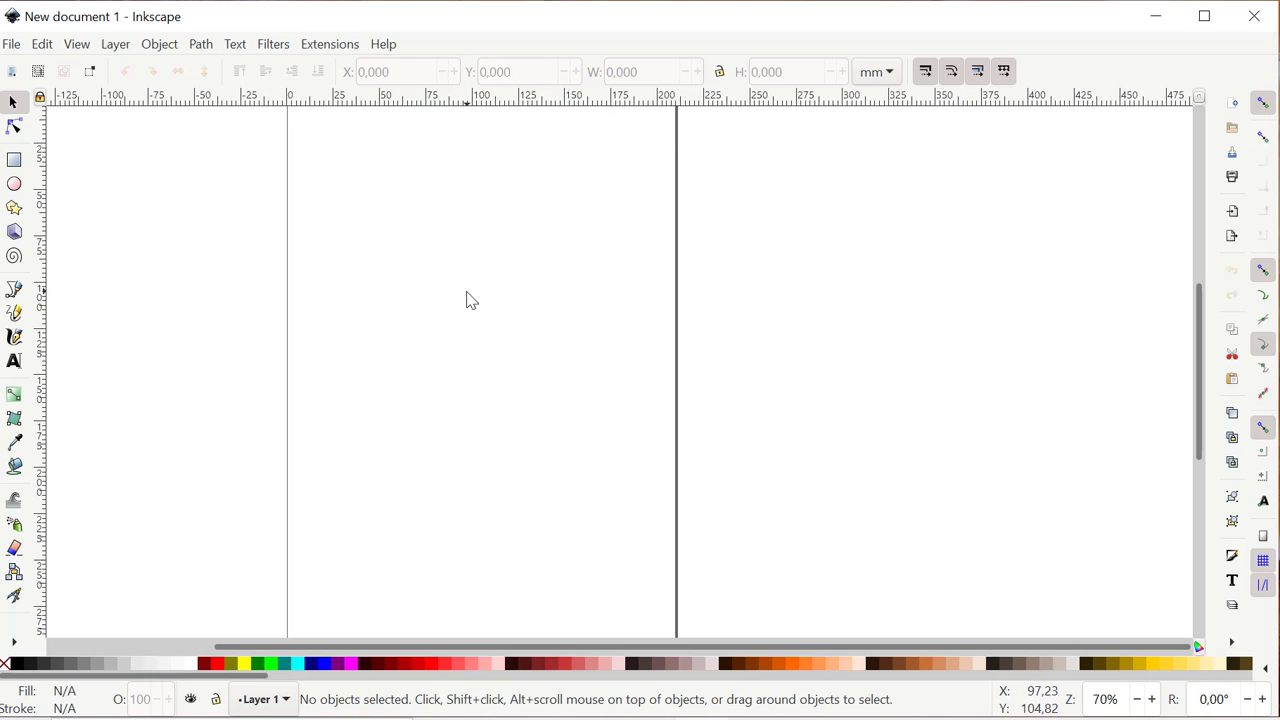
{"action": "scroll", "coordinate": [520, 303], "scroll_direction": "down", "scroll_amount": 1}
{"action": "scroll", "coordinate": [520, 303], "scroll_direction": "up", "scroll_amount": 2}
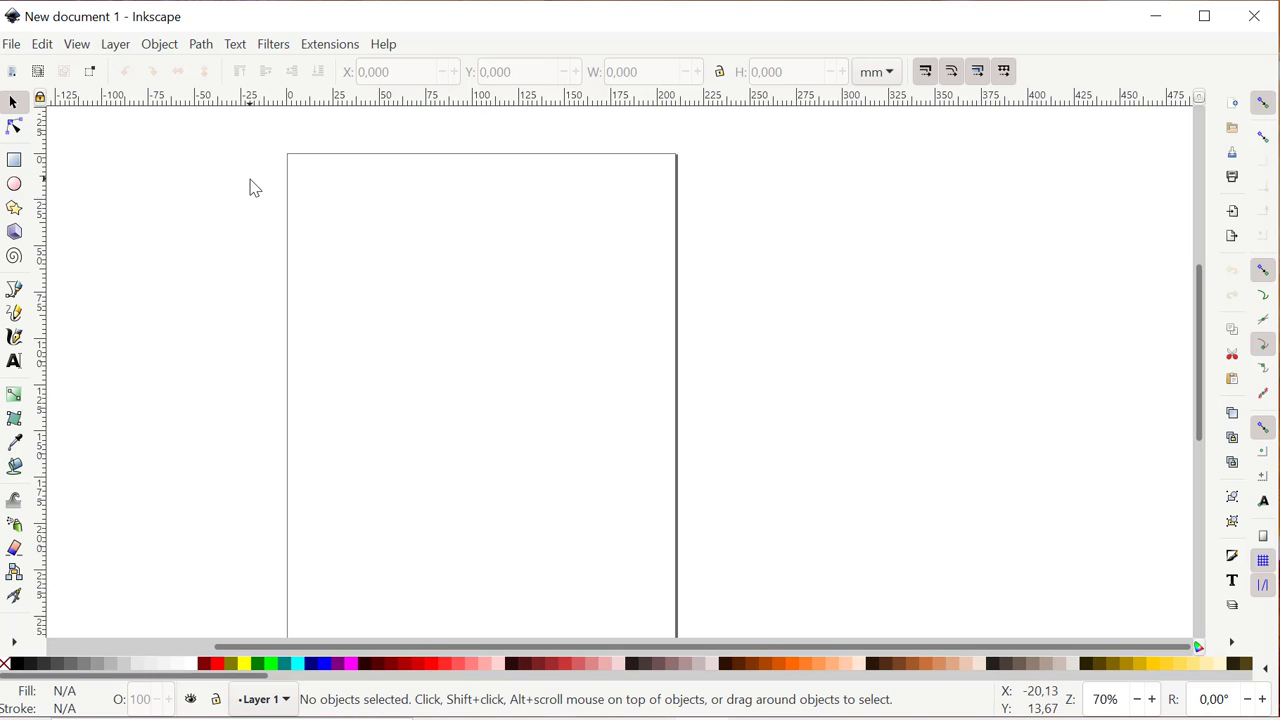
Step: Review the available page sizes and display units in the document properties, keeping A4 and millimetres
{"action": "left_click", "coordinate": [11, 46]}
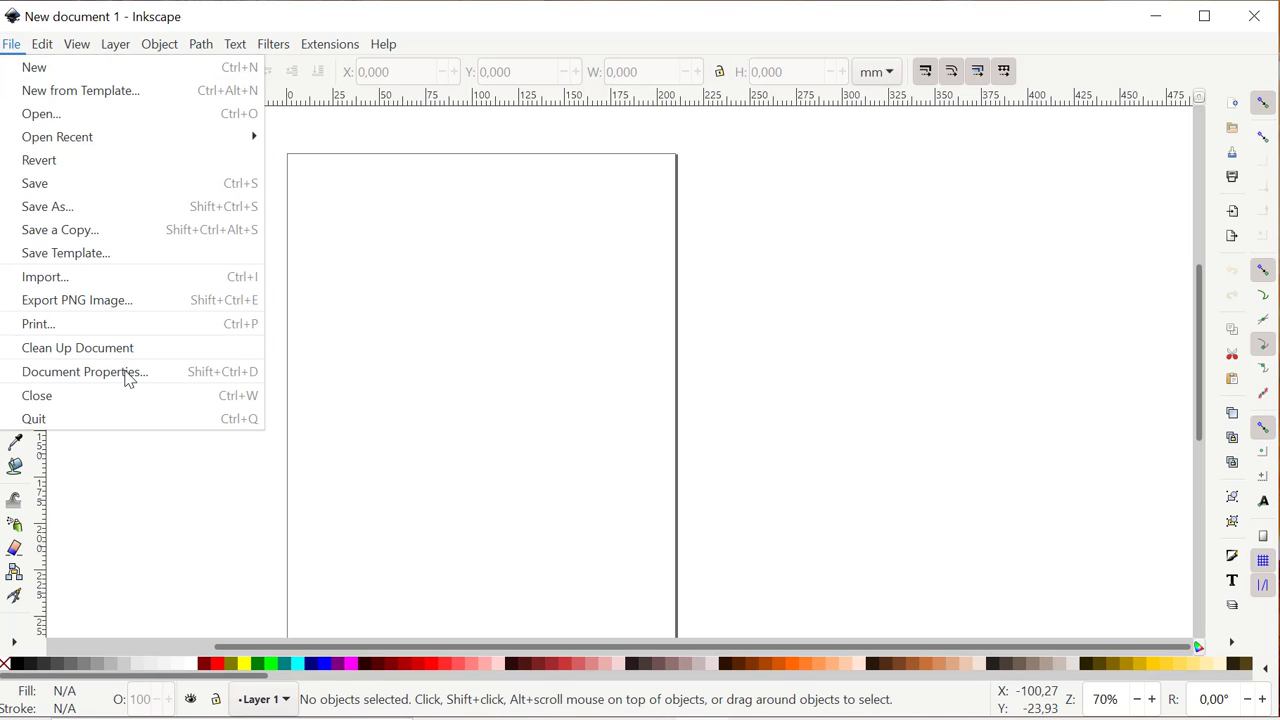
{"action": "left_click", "coordinate": [88, 373]}
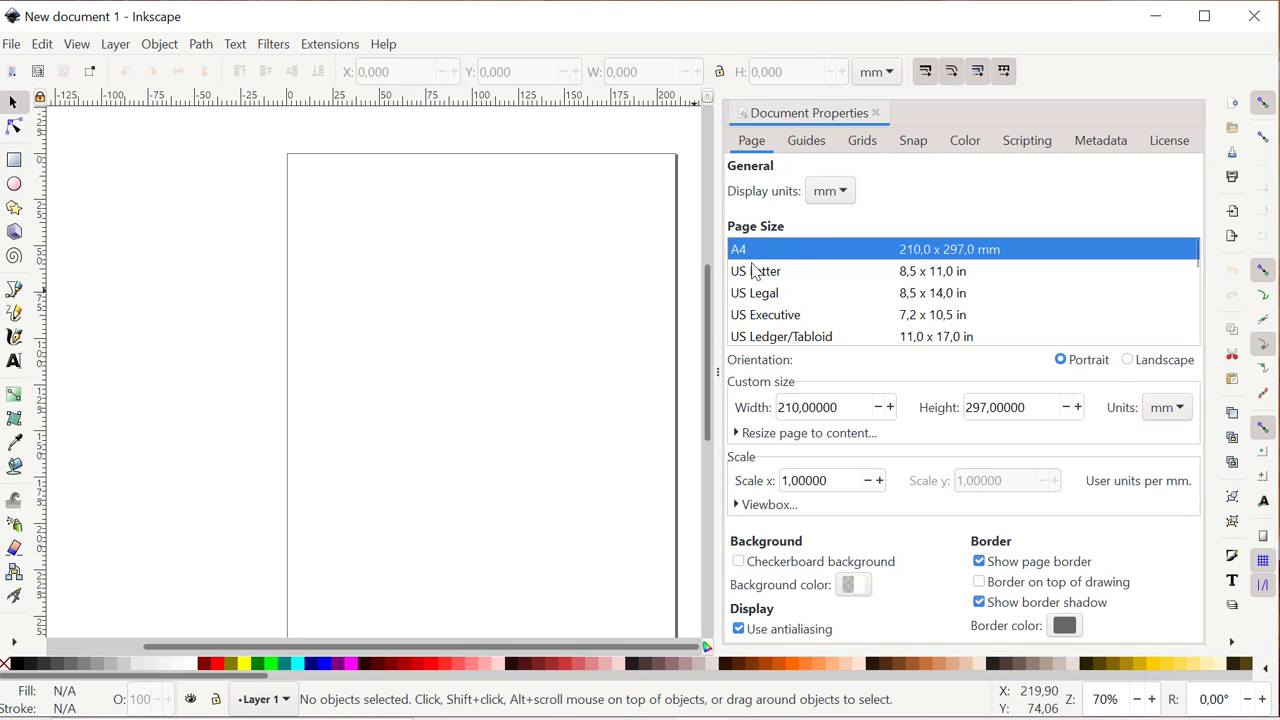
{"action": "scroll", "coordinate": [900, 294], "scroll_direction": "down", "scroll_amount": 2}
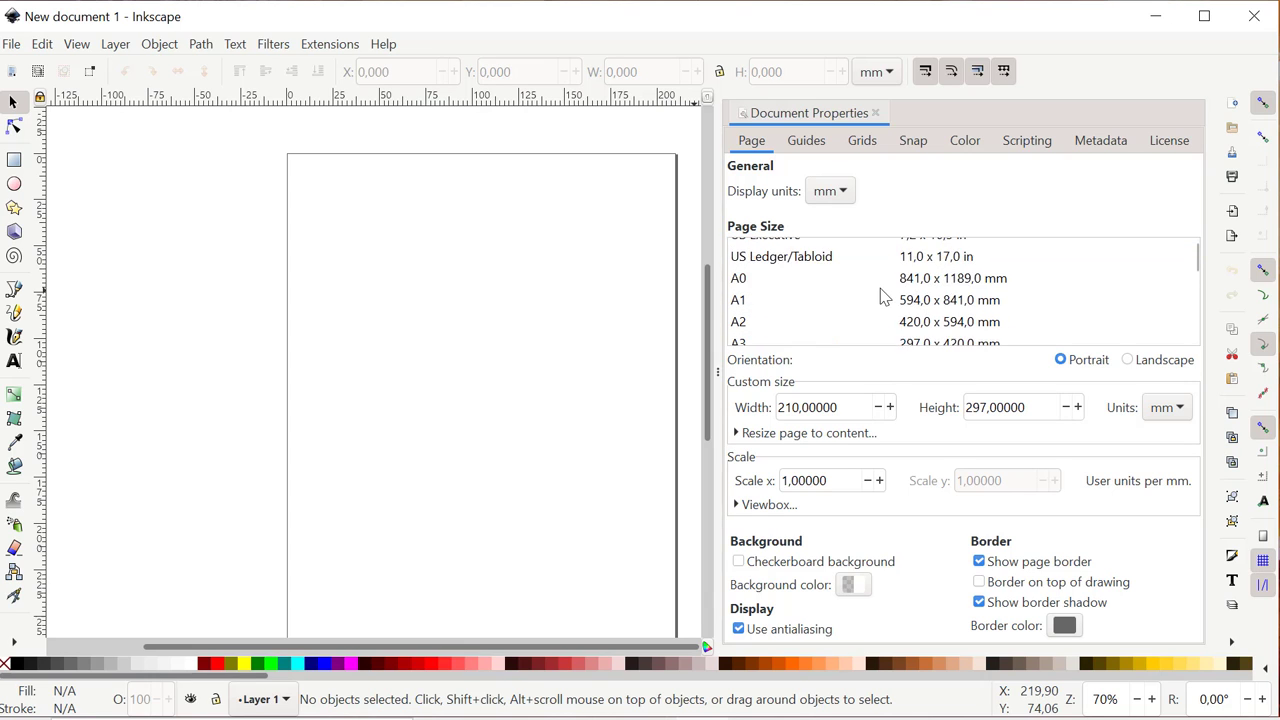
{"action": "scroll", "coordinate": [848, 306], "scroll_direction": "down", "scroll_amount": 2}
{"action": "scroll", "coordinate": [840, 318], "scroll_direction": "up", "scroll_amount": 4}
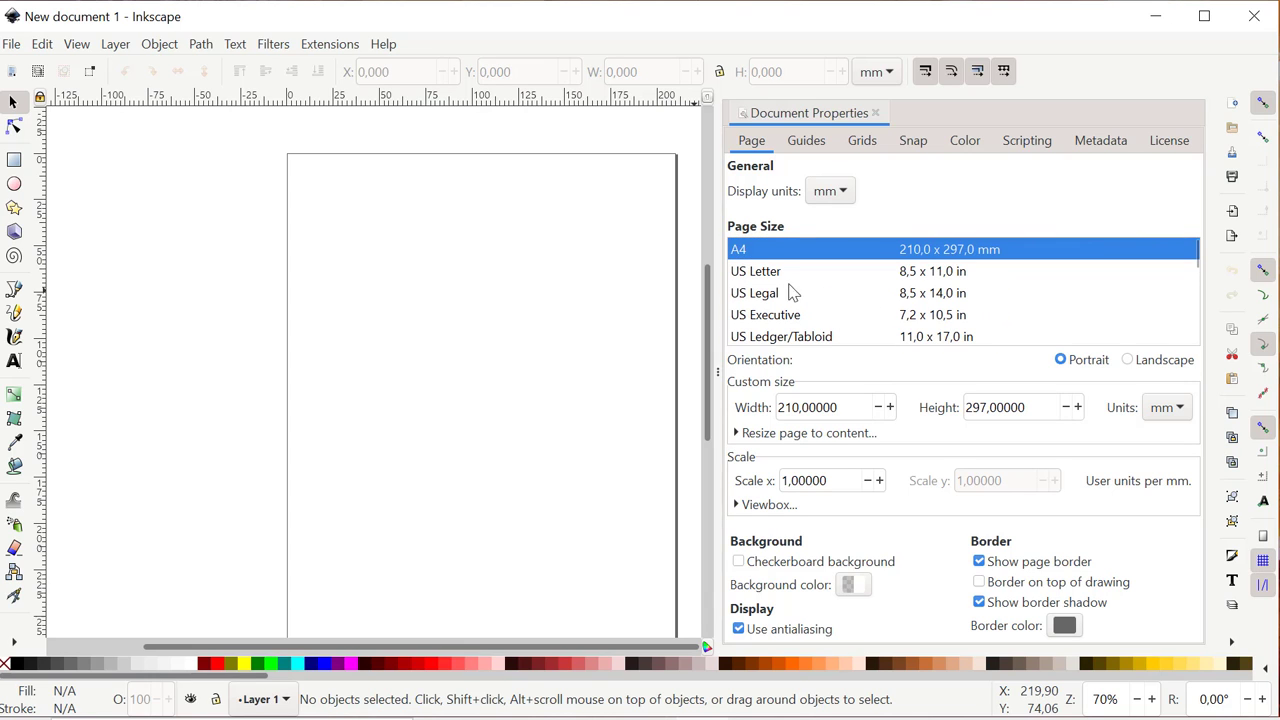
{"action": "left_click", "coordinate": [845, 193]}
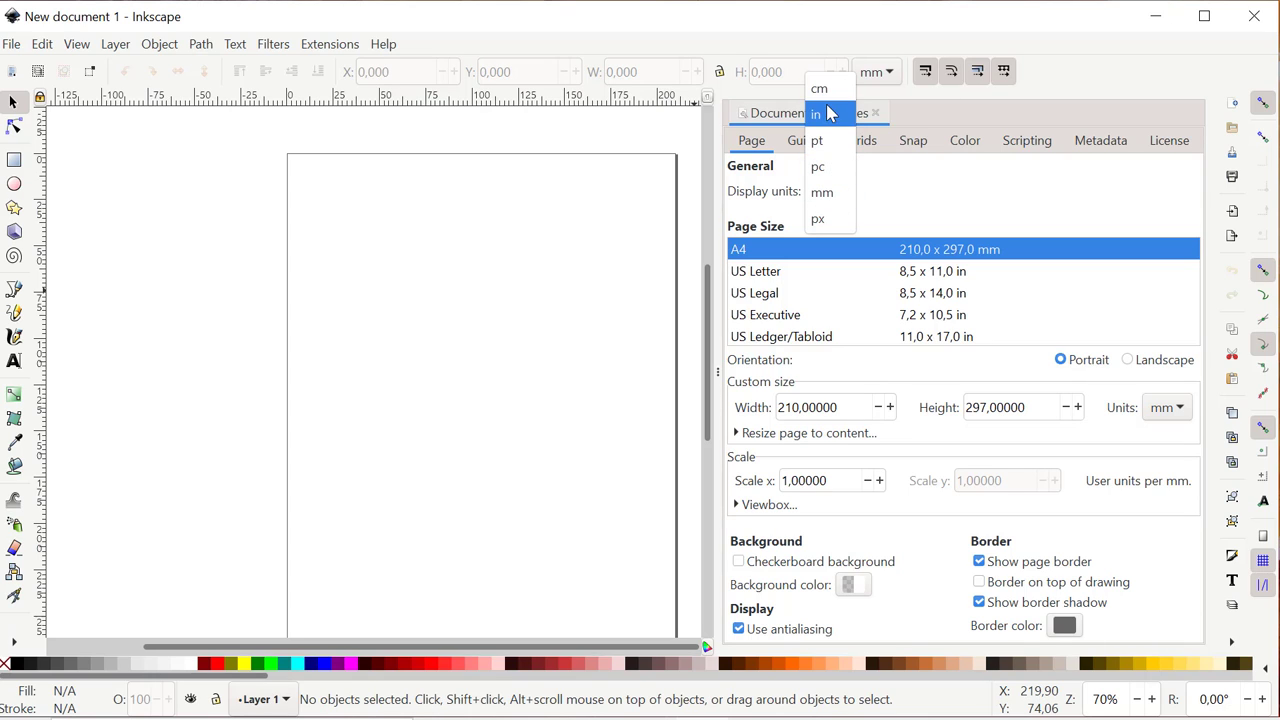
{"action": "left_click", "coordinate": [838, 202]}
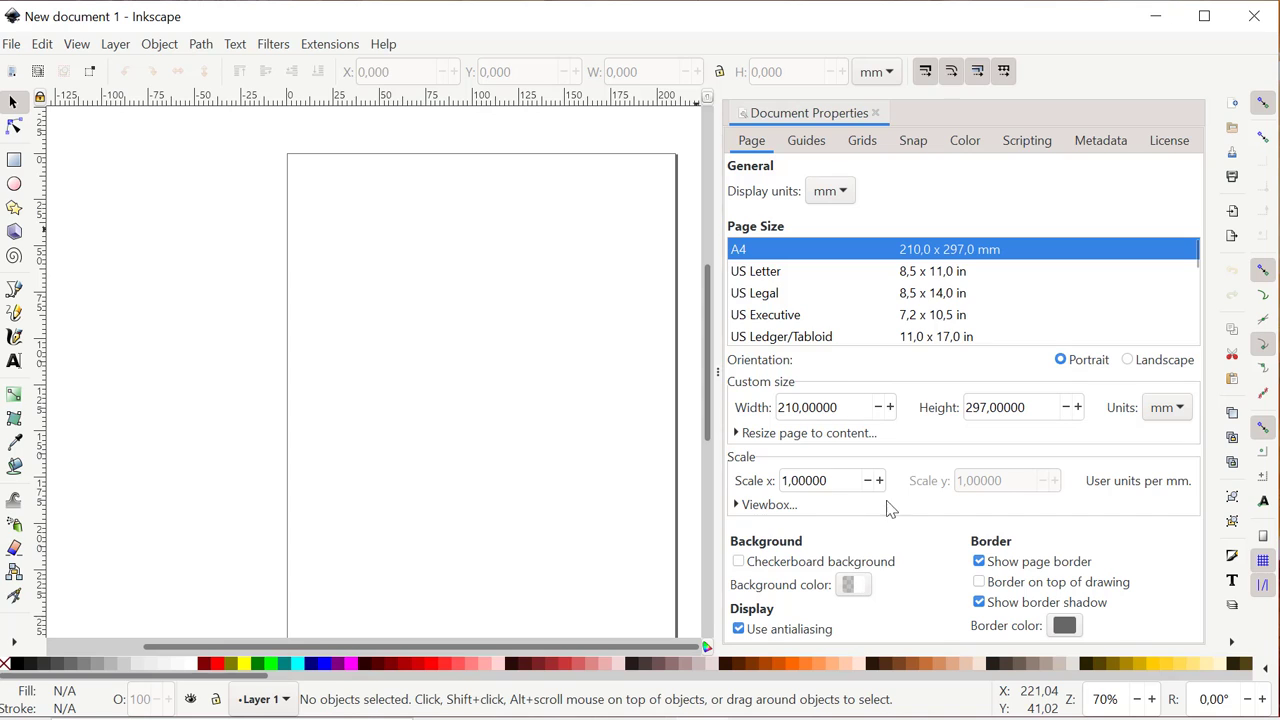
{"action": "left_click", "coordinate": [876, 113]}
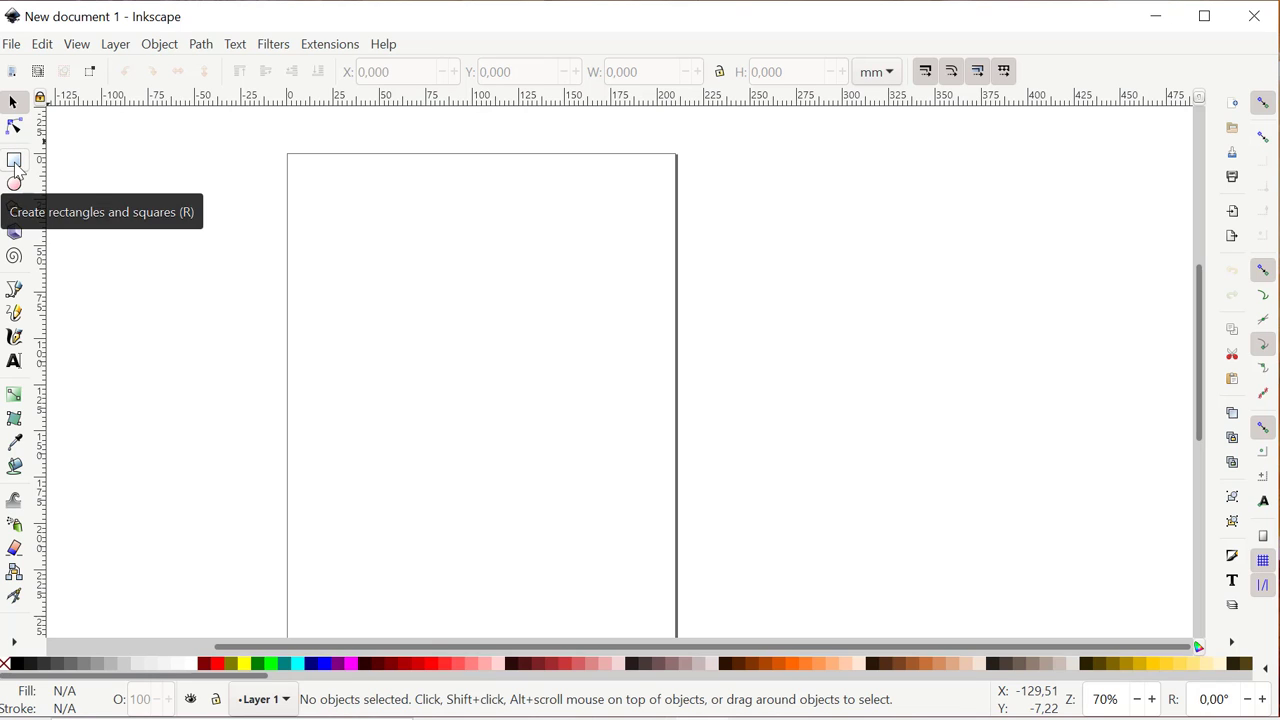
Step: Draw a yellow square about 113.6 mm per side near the page's upper-left corner and deselect it
{"action": "key", "text": "r"}
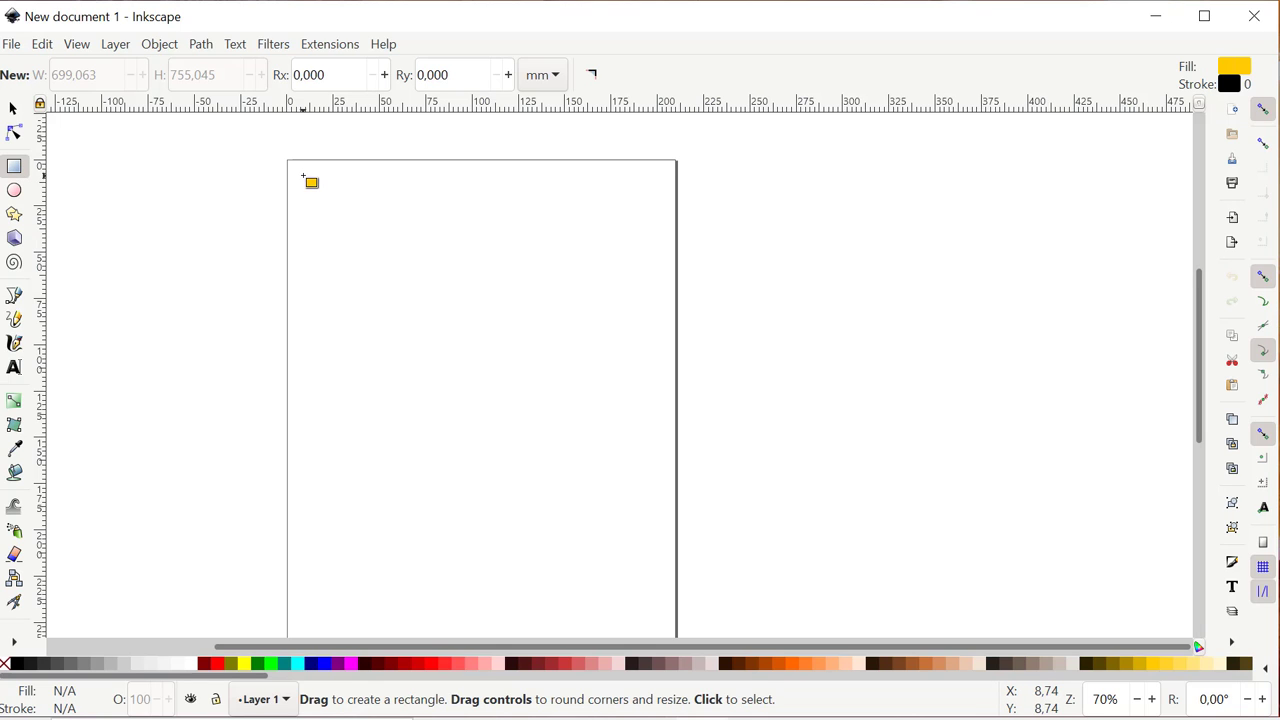
{"action": "left_click_drag", "start_coordinate": [302, 175], "coordinate": [427, 309]}
{"action": "mouse_move", "coordinate": [456, 353]}
{"action": "left_mouse_down"}
{"action": "mouse_move", "coordinate": [611, 511]}
{"action": "mouse_move", "coordinate": [440, 279]}
{"action": "mouse_move", "coordinate": [497, 425]}
{"action": "mouse_move", "coordinate": [563, 505]}
{"action": "mouse_move", "coordinate": [443, 292]}
{"action": "mouse_move", "coordinate": [409, 272]}
{"action": "mouse_move", "coordinate": [617, 295]}
{"action": "mouse_move", "coordinate": [880, 294]}
{"action": "mouse_move", "coordinate": [371, 254]}
{"action": "mouse_move", "coordinate": [418, 336]}
{"action": "mouse_move", "coordinate": [424, 274]}
{"action": "mouse_move", "coordinate": [442, 324]}
{"action": "mouse_move", "coordinate": [519, 419]}
{"action": "left_mouse_up"}
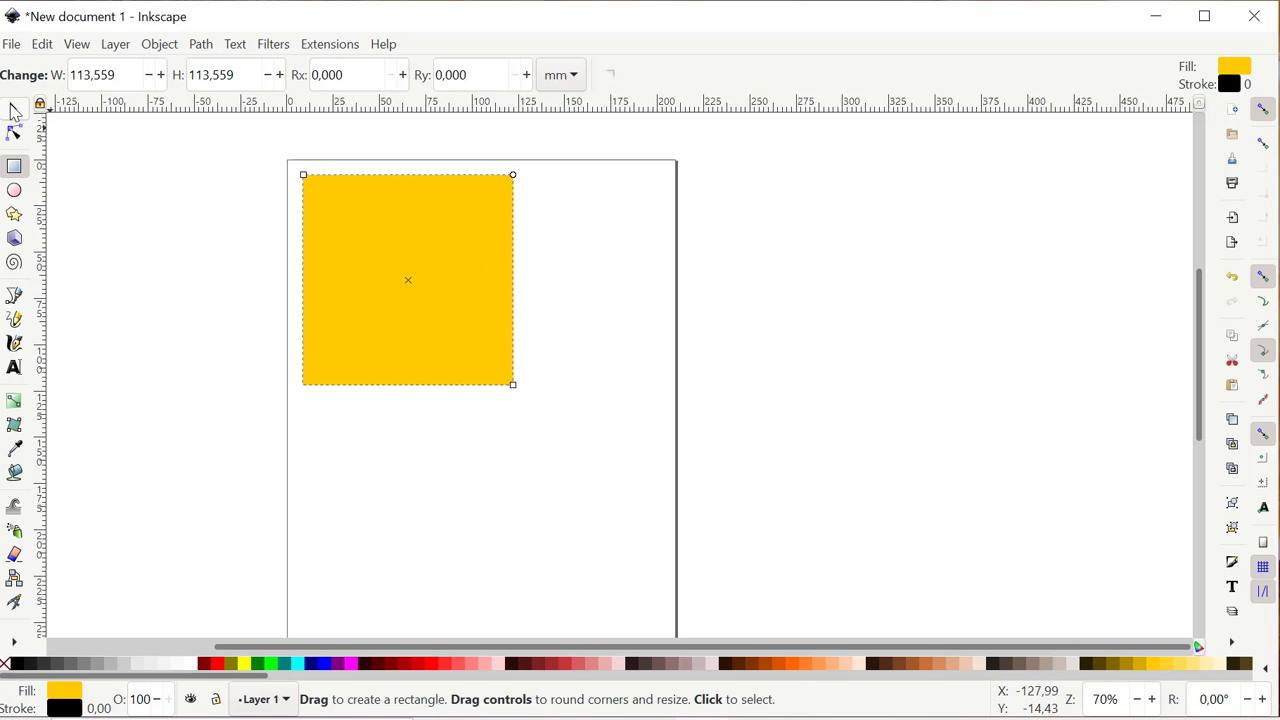
{"action": "left_click", "coordinate": [14, 108]}
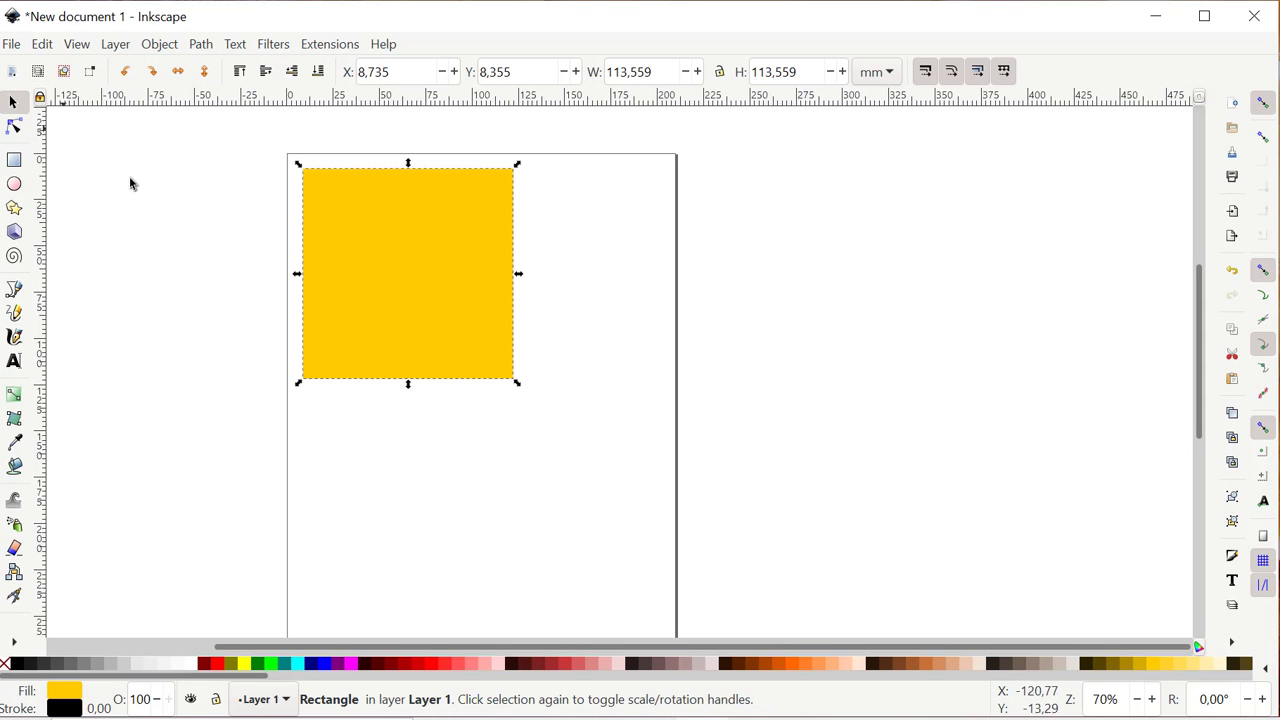
{"action": "left_click", "coordinate": [440, 232]}
{"action": "left_click", "coordinate": [553, 262]}
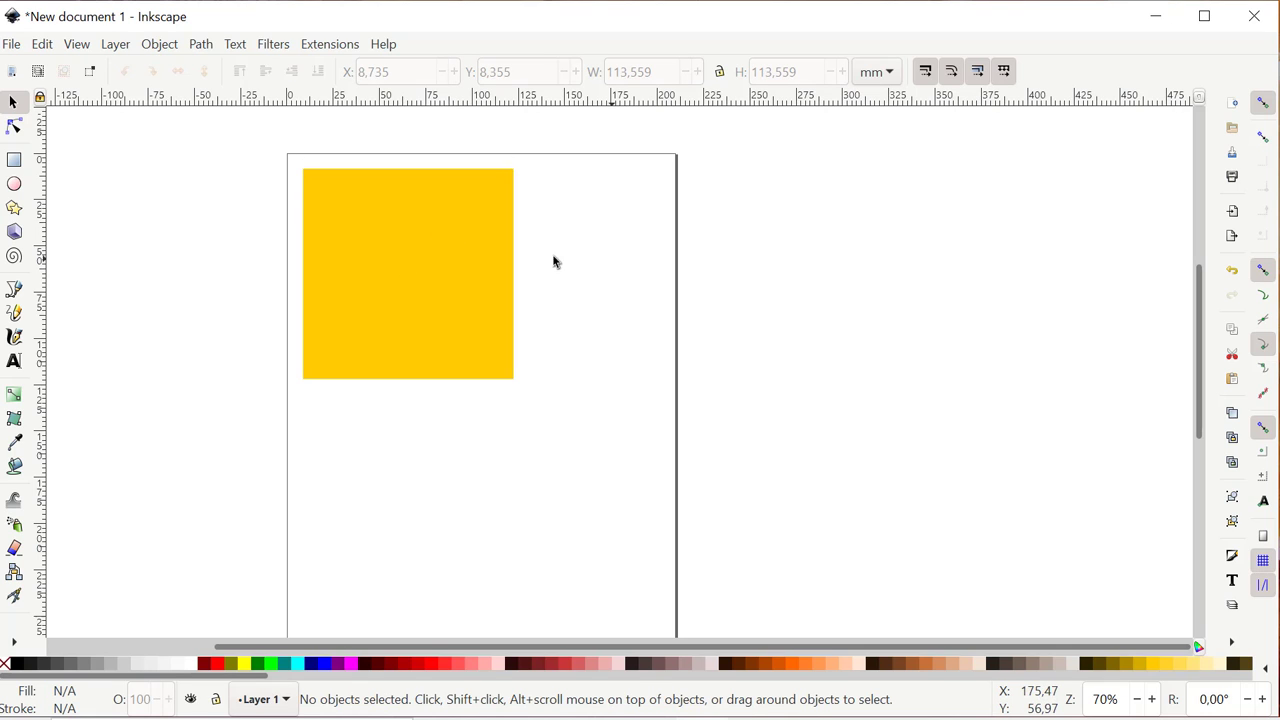
Step: Try stretching the square to about 133 mm wide, then vertically from its lower edge, undoing each change
{"action": "left_click", "coordinate": [386, 243]}
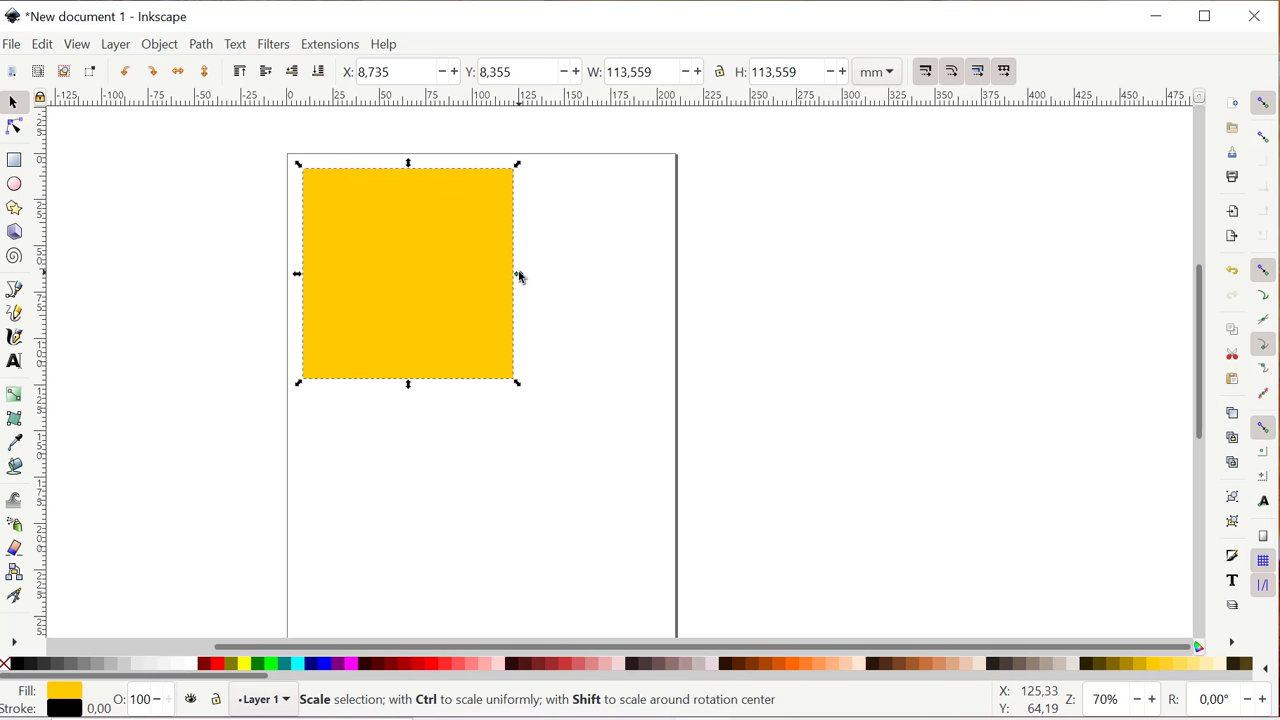
{"action": "left_click_drag", "start_coordinate": [519, 276], "coordinate": [557, 271]}
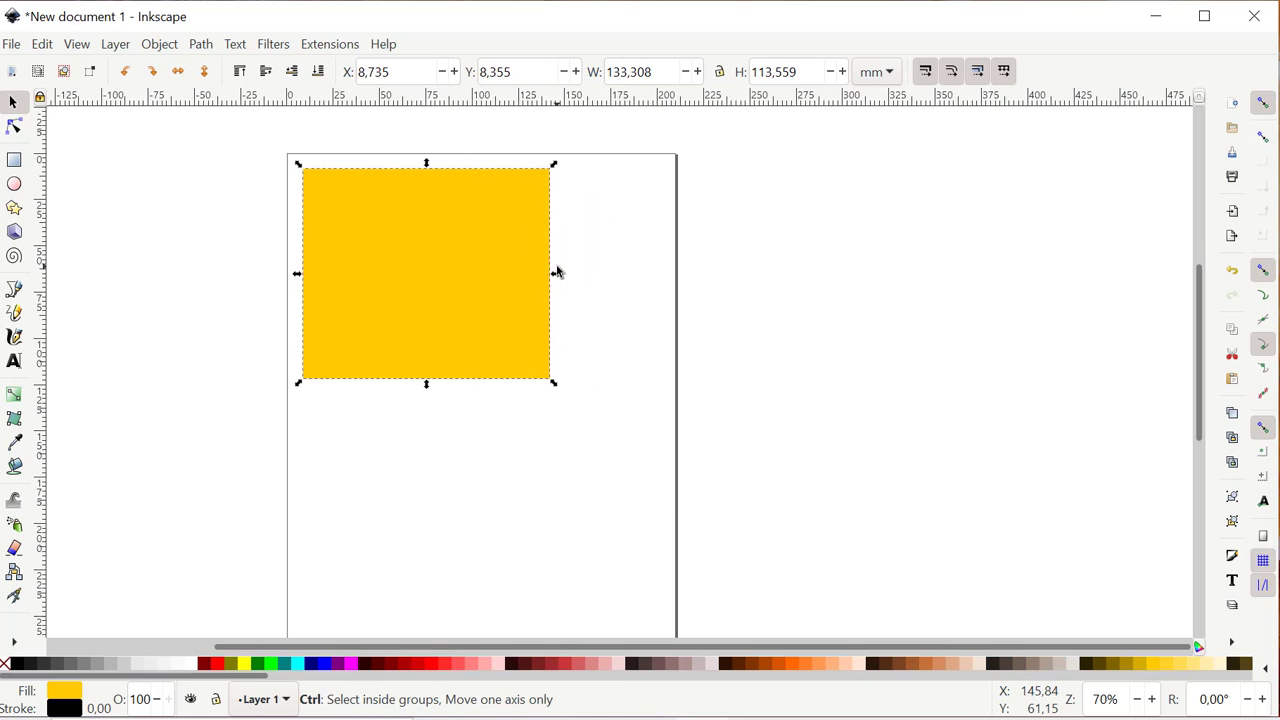
{"action": "key", "text": "ctrl+z"}
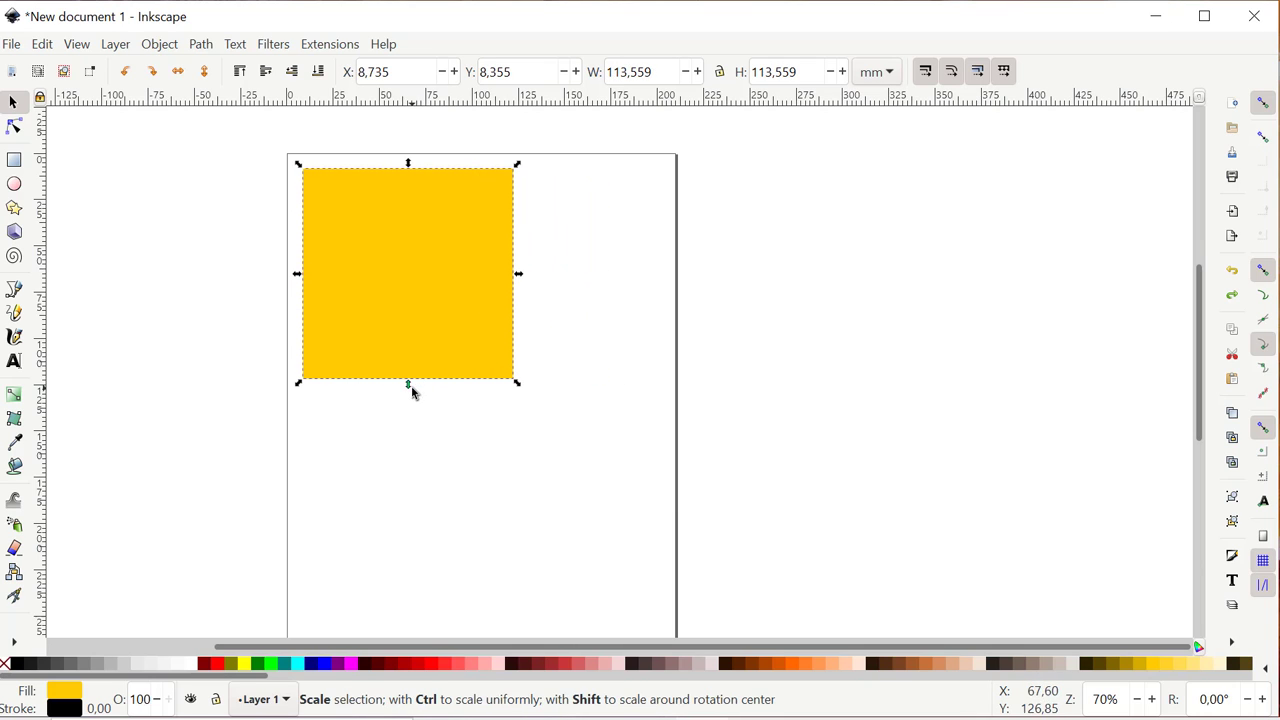
{"action": "left_click_drag", "start_coordinate": [407, 385], "coordinate": [435, 427]}
{"action": "key", "text": "ctrl+z"}
Step: Scale the square down proportionally to about 80.5 mm per side and deselect it
{"action": "left_click_drag", "start_coordinate": [526, 398], "coordinate": [474, 326]}
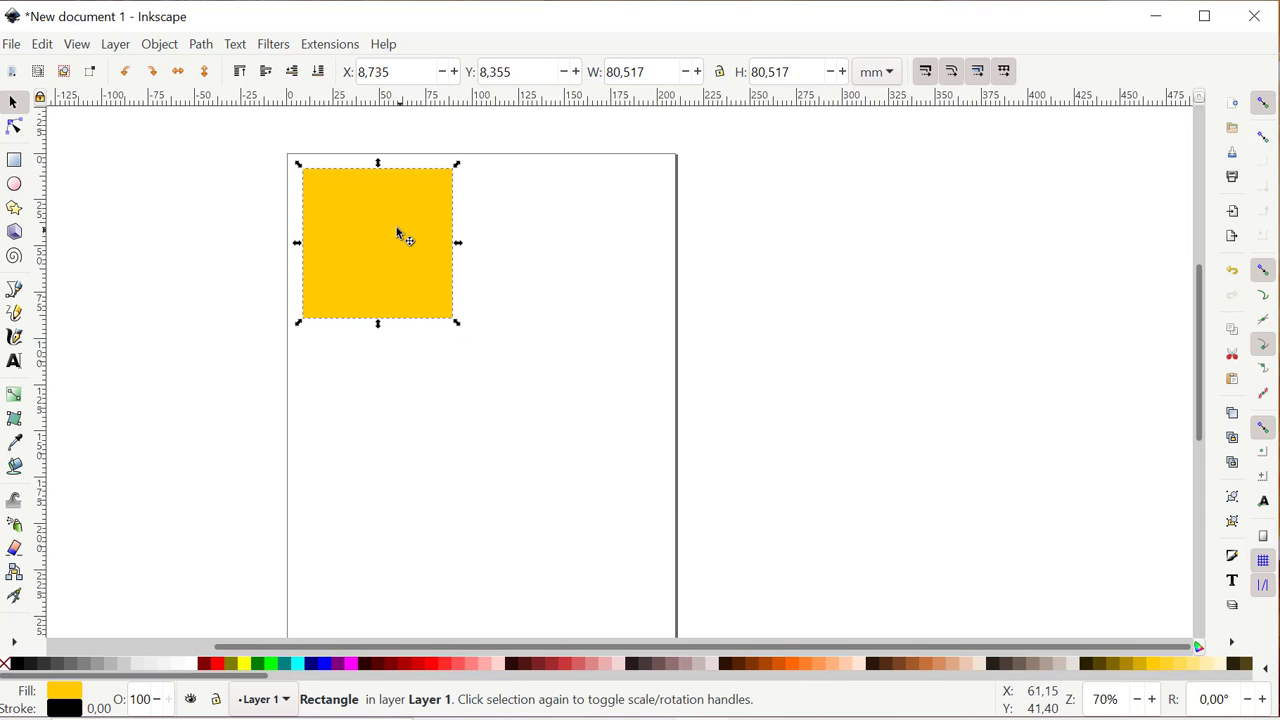
{"action": "left_click", "coordinate": [528, 238]}
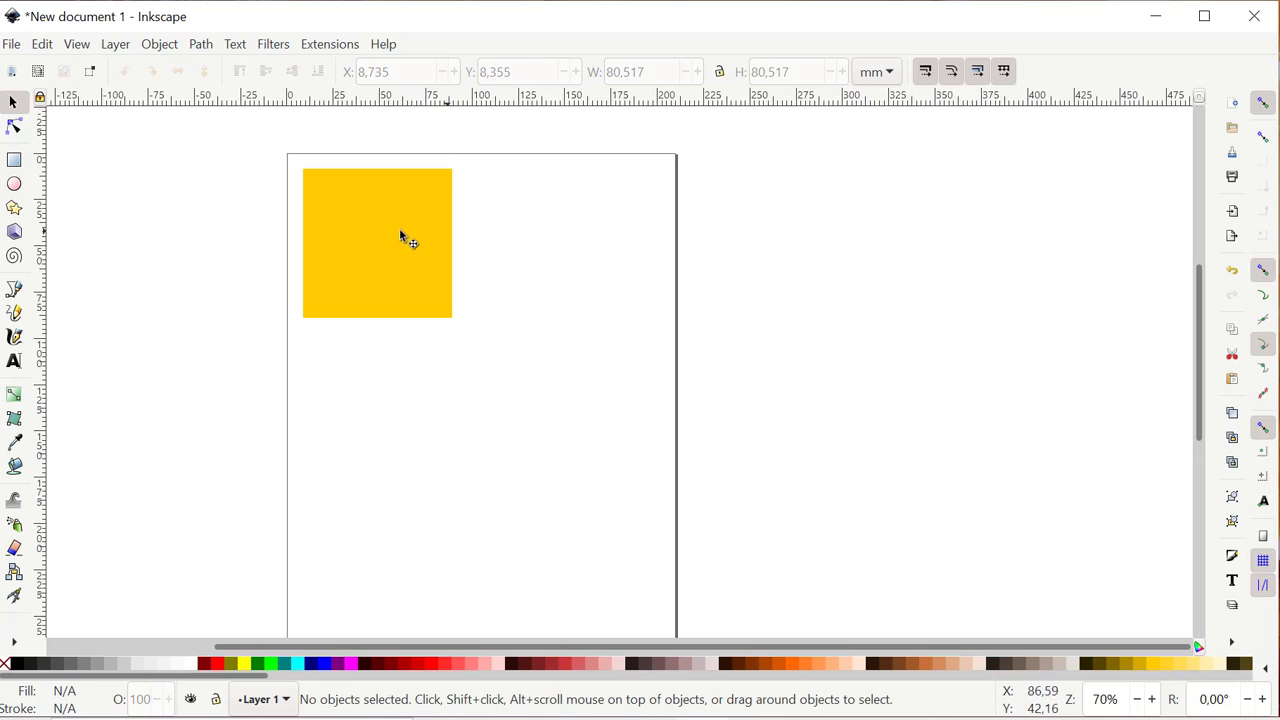
Step: Try skewing the square along its upper edge, undo the skew, and try rotating the square freely about its centre
{"action": "left_click", "coordinate": [405, 238]}
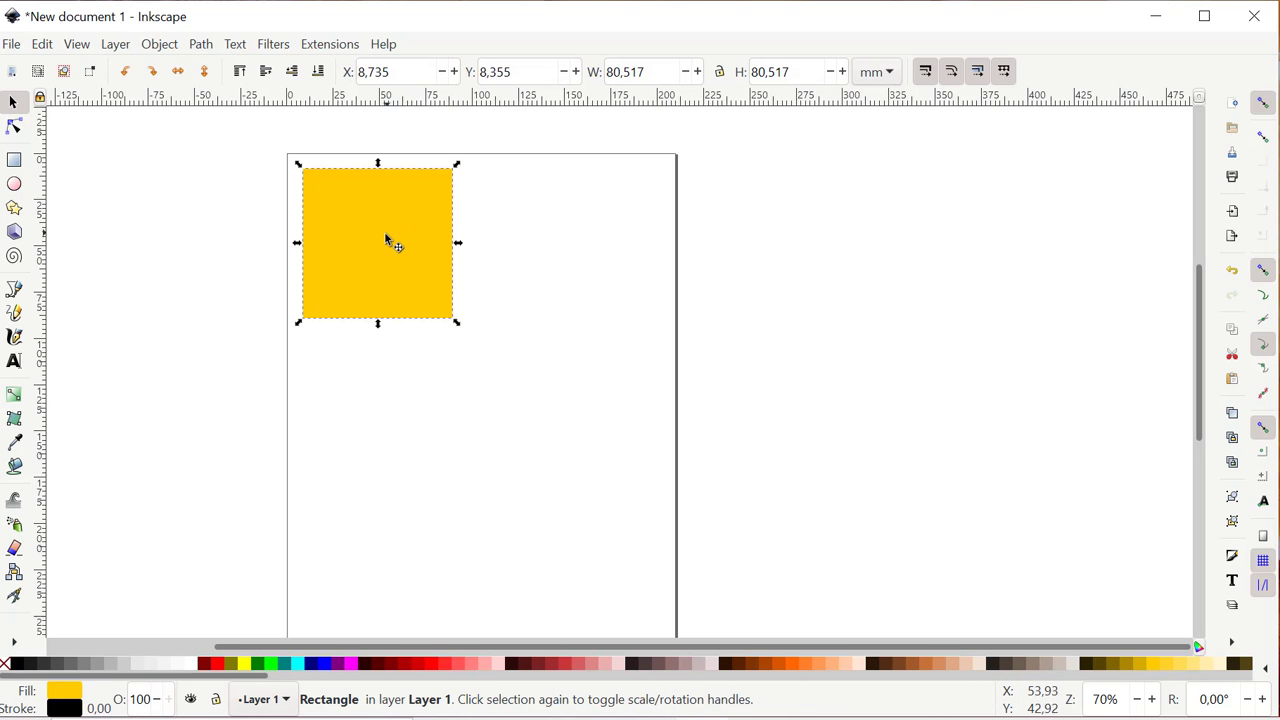
{"action": "left_click", "coordinate": [383, 237]}
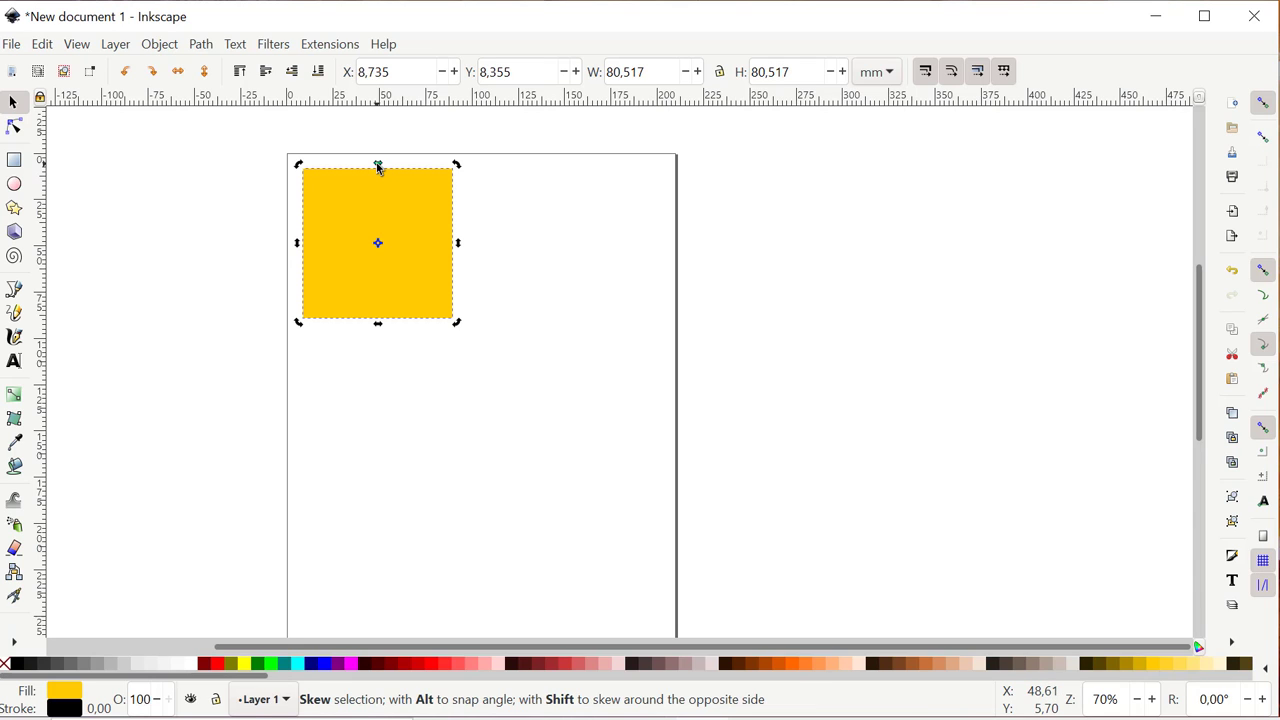
{"action": "mouse_move", "coordinate": [378, 165]}
{"action": "left_mouse_down"}
{"action": "mouse_move", "coordinate": [403, 166]}
{"action": "mouse_move", "coordinate": [349, 169]}
{"action": "mouse_move", "coordinate": [414, 173]}
{"action": "mouse_move", "coordinate": [343, 169]}
{"action": "mouse_move", "coordinate": [421, 172]}
{"action": "mouse_move", "coordinate": [343, 174]}
{"action": "mouse_move", "coordinate": [434, 183]}
{"action": "mouse_move", "coordinate": [376, 183]}
{"action": "left_mouse_up"}
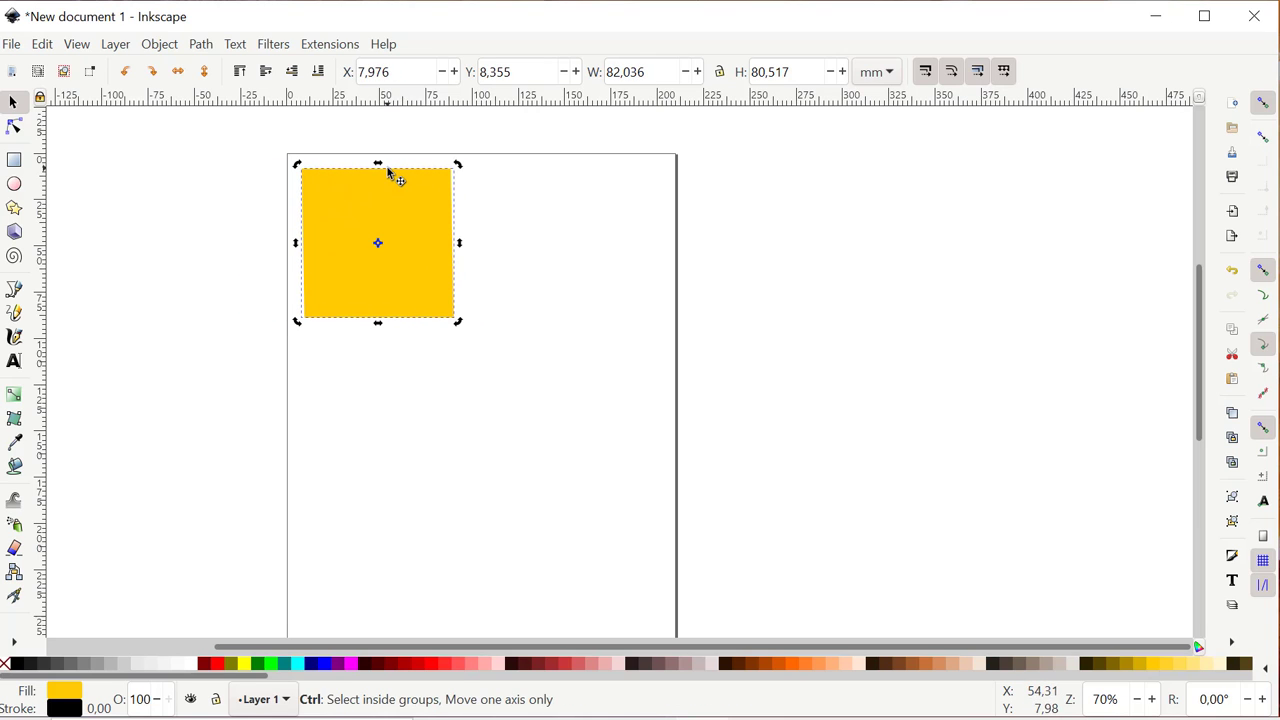
{"action": "key", "text": "ctrl+z"}
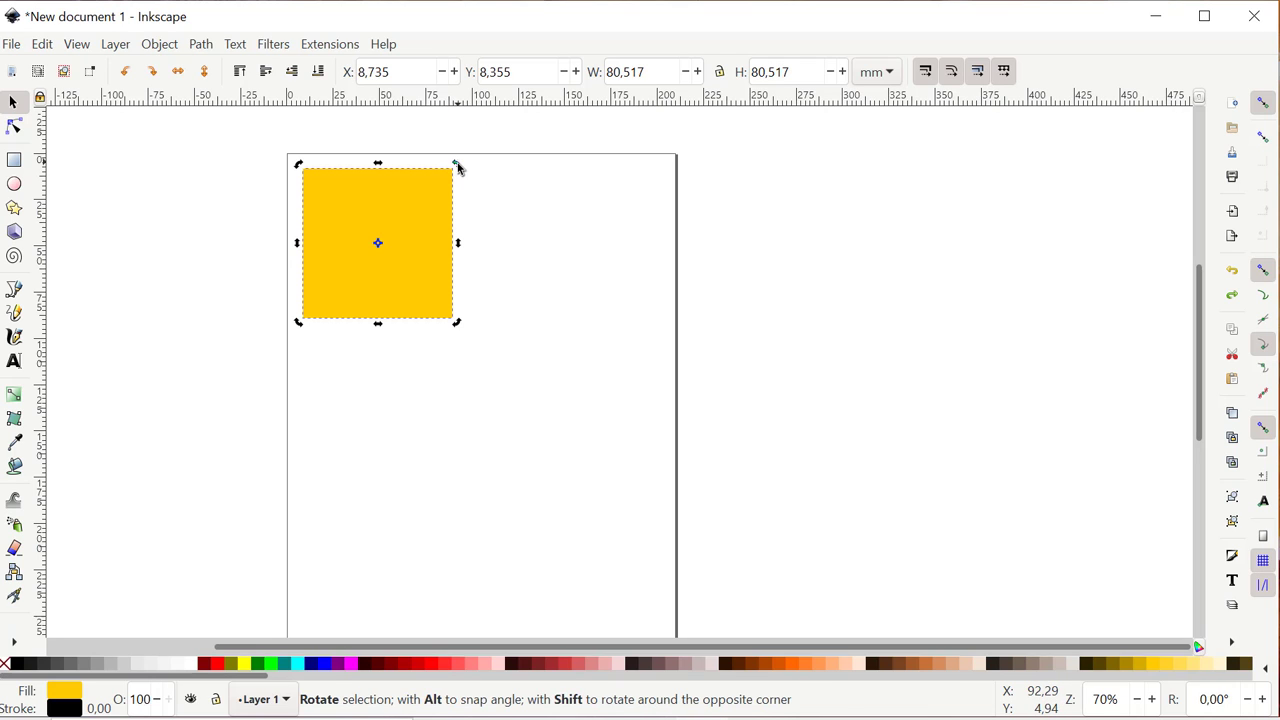
{"action": "left_click_drag", "start_coordinate": [457, 167], "coordinate": [337, 126]}
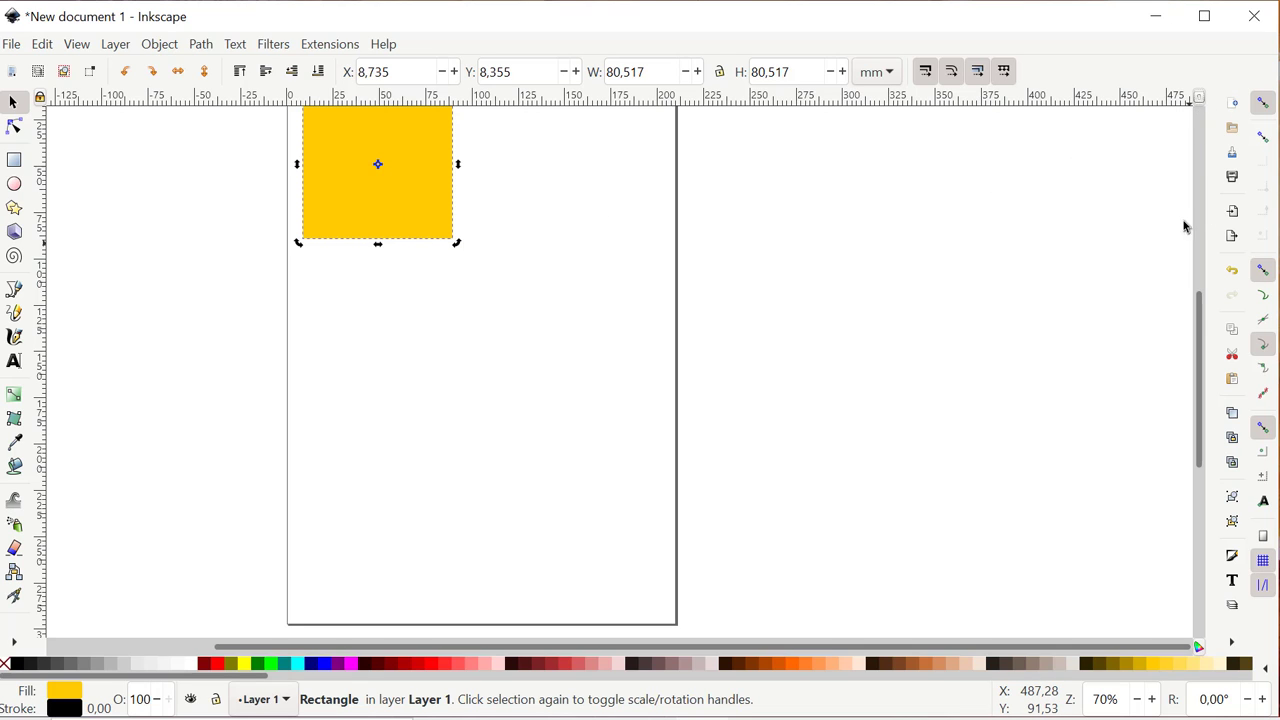
{"action": "scroll", "coordinate": [734, 315], "scroll_direction": "up", "scroll_amount": 4}
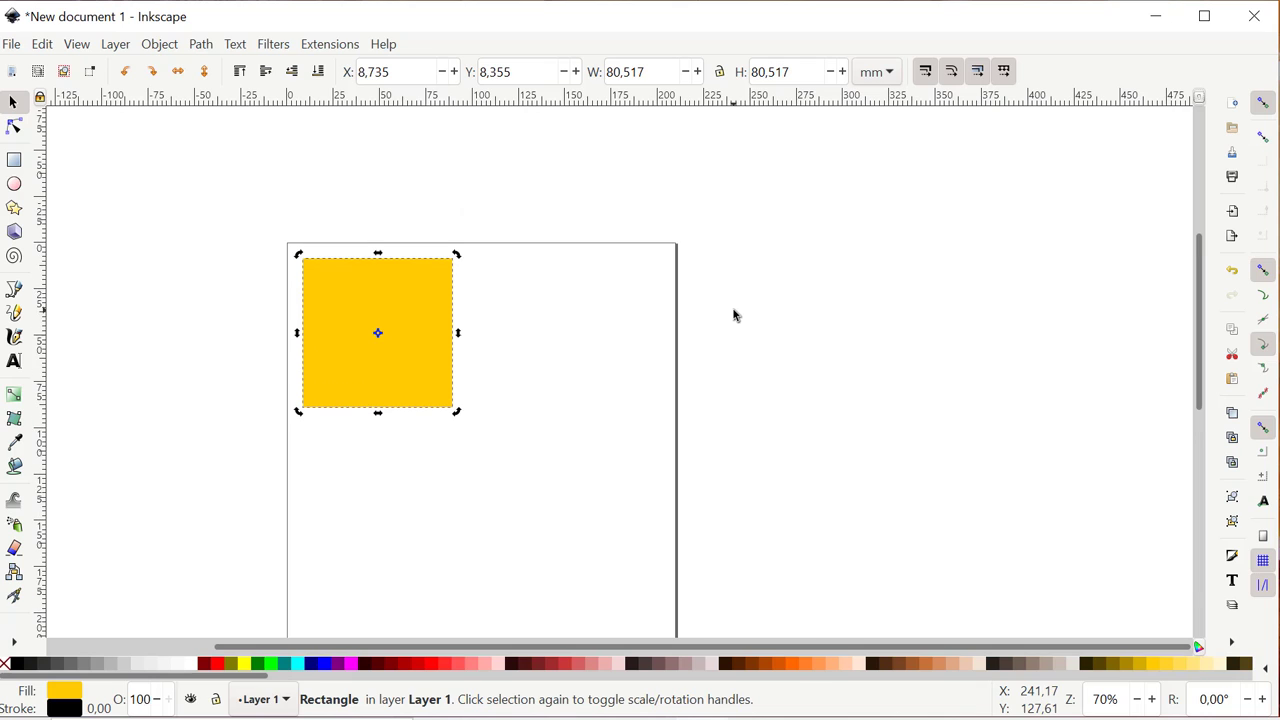
{"action": "left_click", "coordinate": [531, 300]}
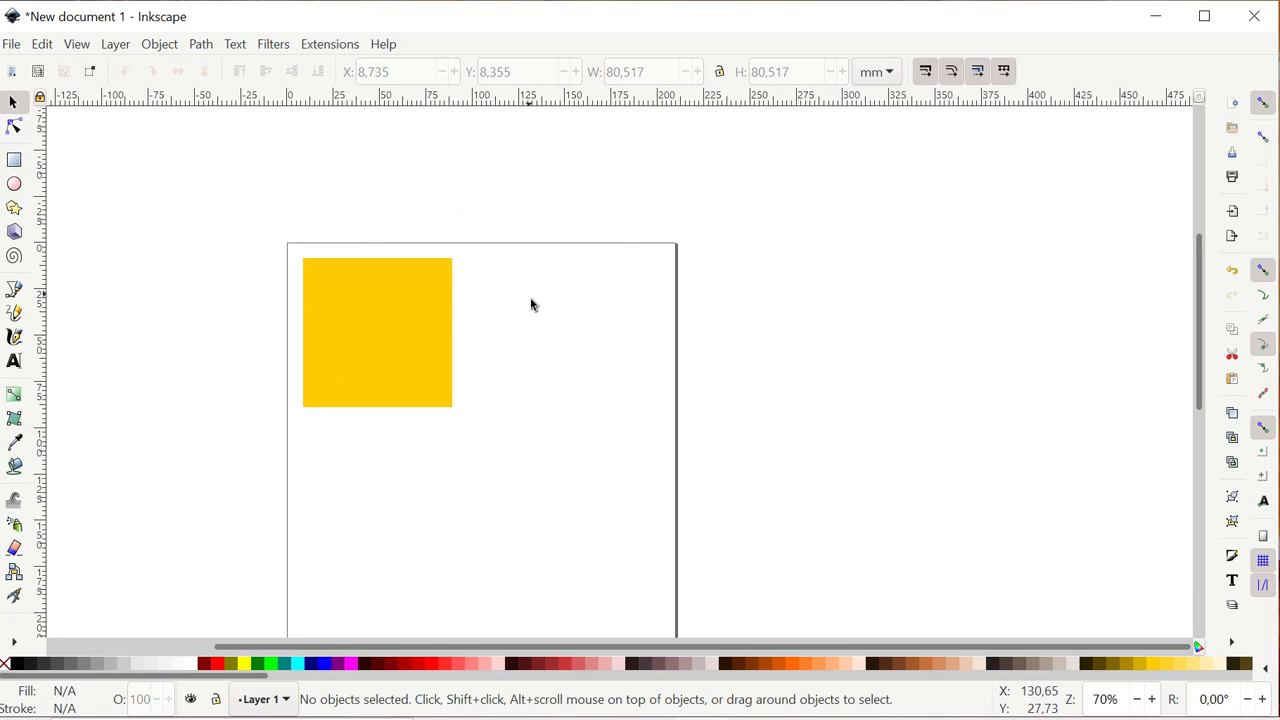
Step: Try rotating the square 73° clockwise with the Transform command and undo the rotation
{"action": "left_click", "coordinate": [386, 311]}
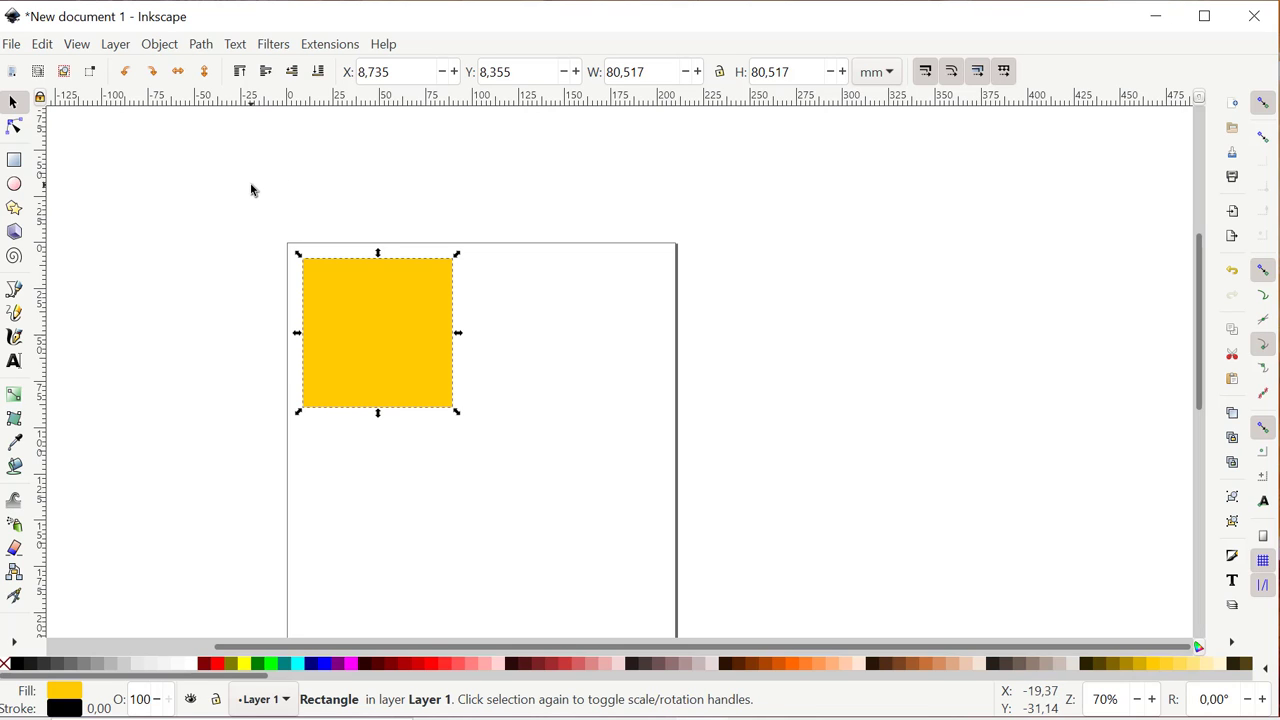
{"action": "left_click", "coordinate": [160, 44]}
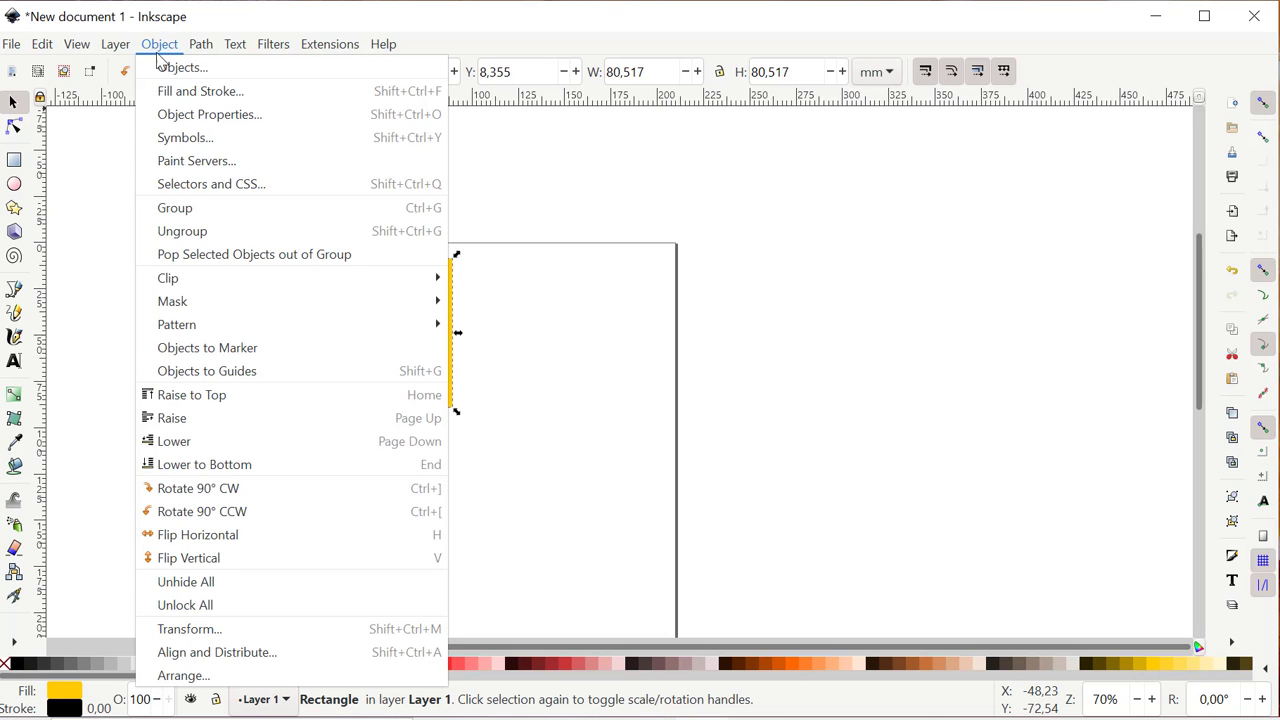
{"action": "left_click", "coordinate": [225, 630]}
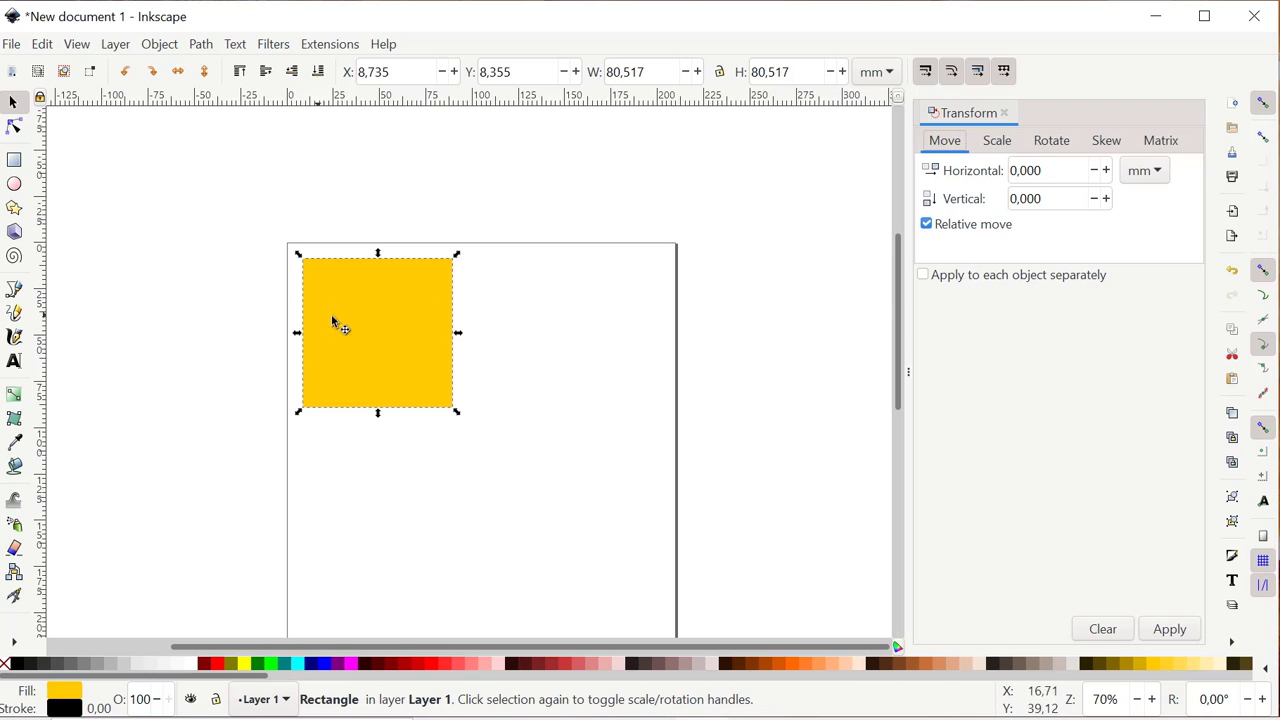
{"action": "left_click", "coordinate": [1040, 146]}
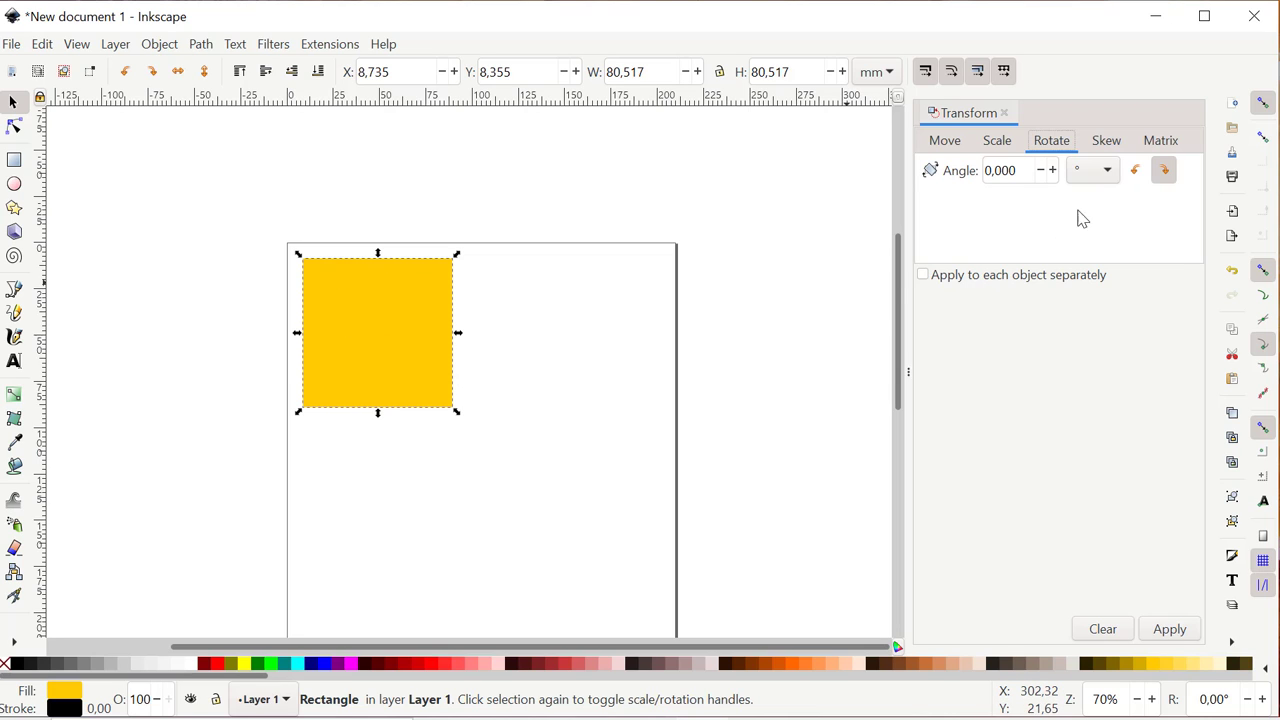
{"action": "left_click_drag", "start_coordinate": [1017, 172], "coordinate": [970, 175]}
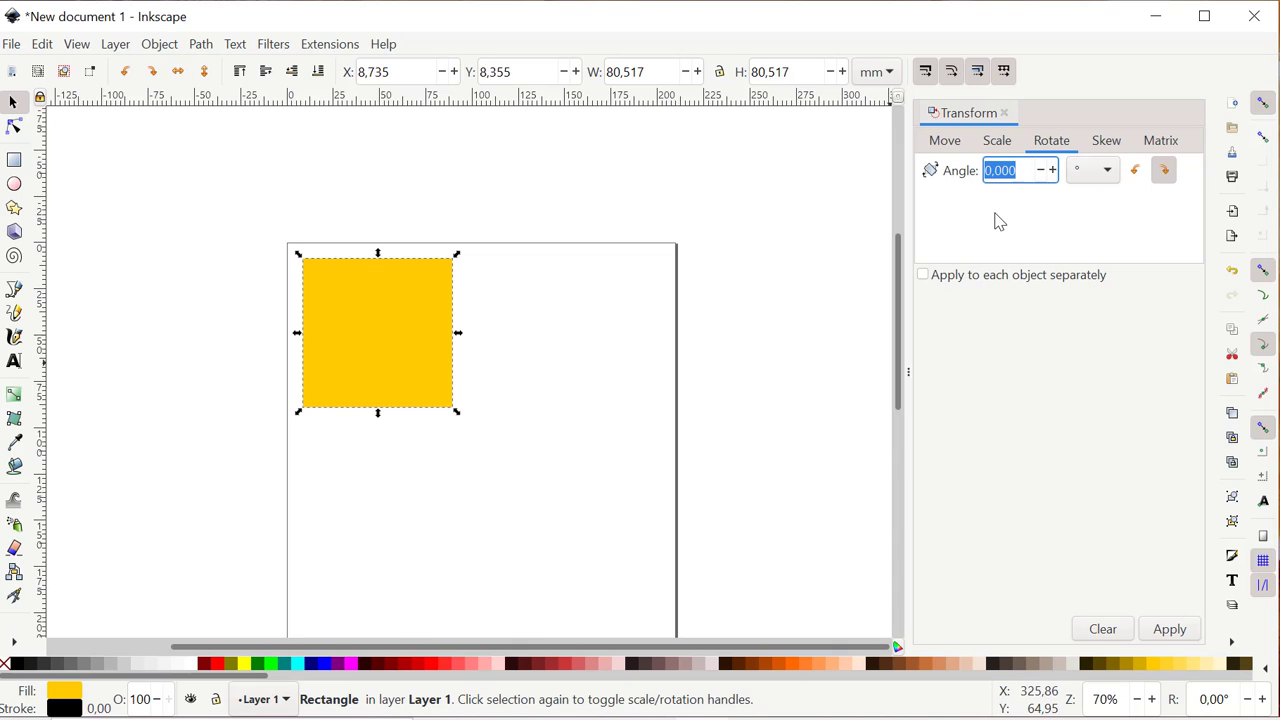
{"action": "type", "text": "73"}
{"action": "left_click", "coordinate": [1184, 631]}
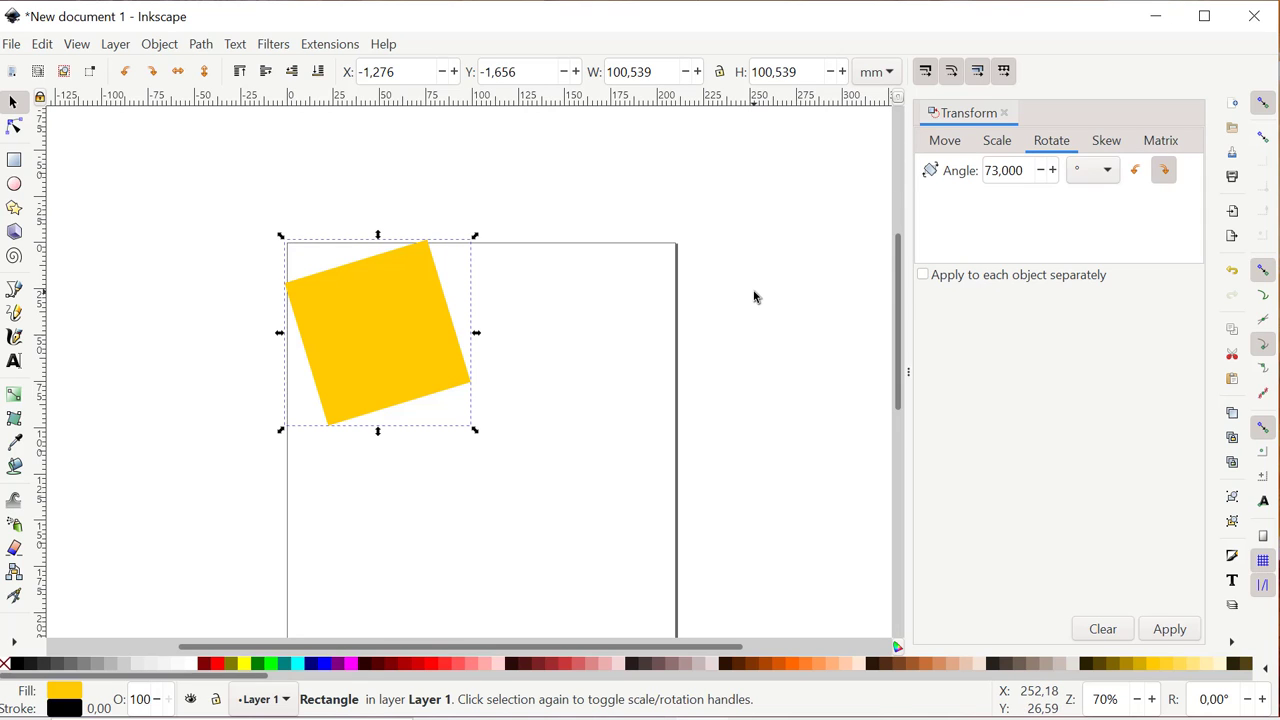
{"action": "key", "text": "ctrl+z"}
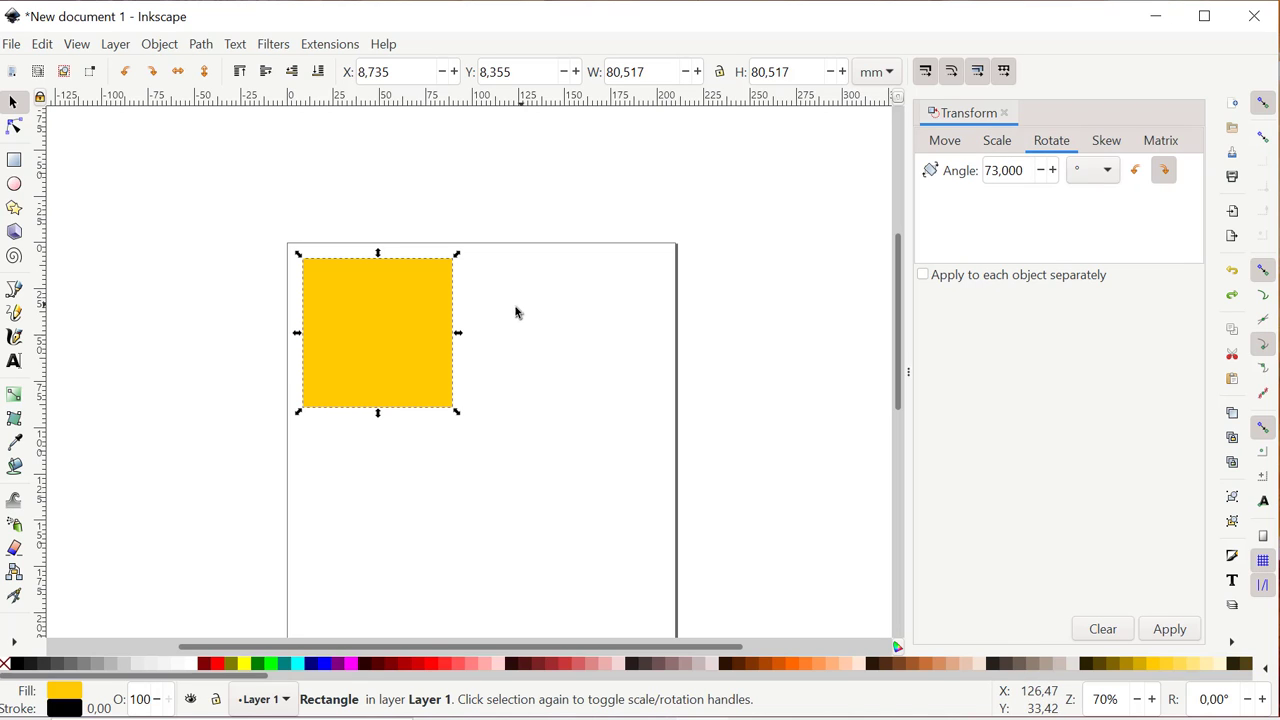
{"action": "left_click", "coordinate": [382, 312]}
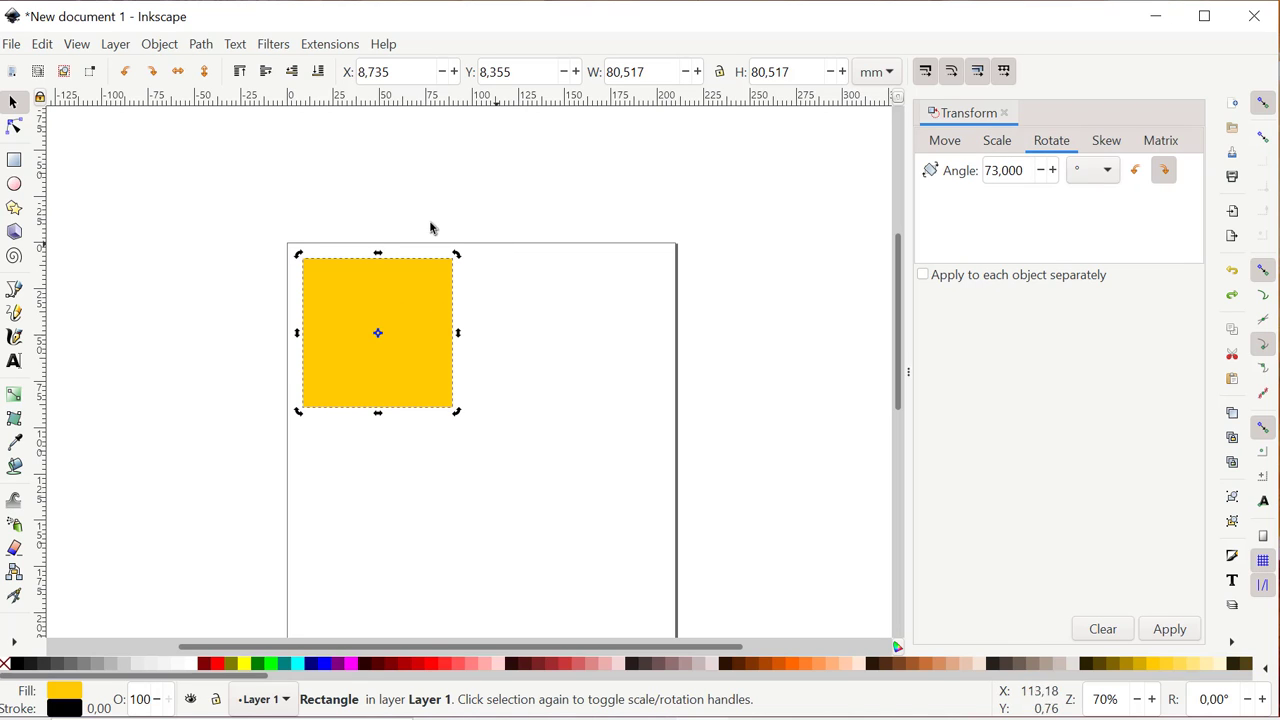
{"action": "left_click", "coordinate": [1004, 113]}
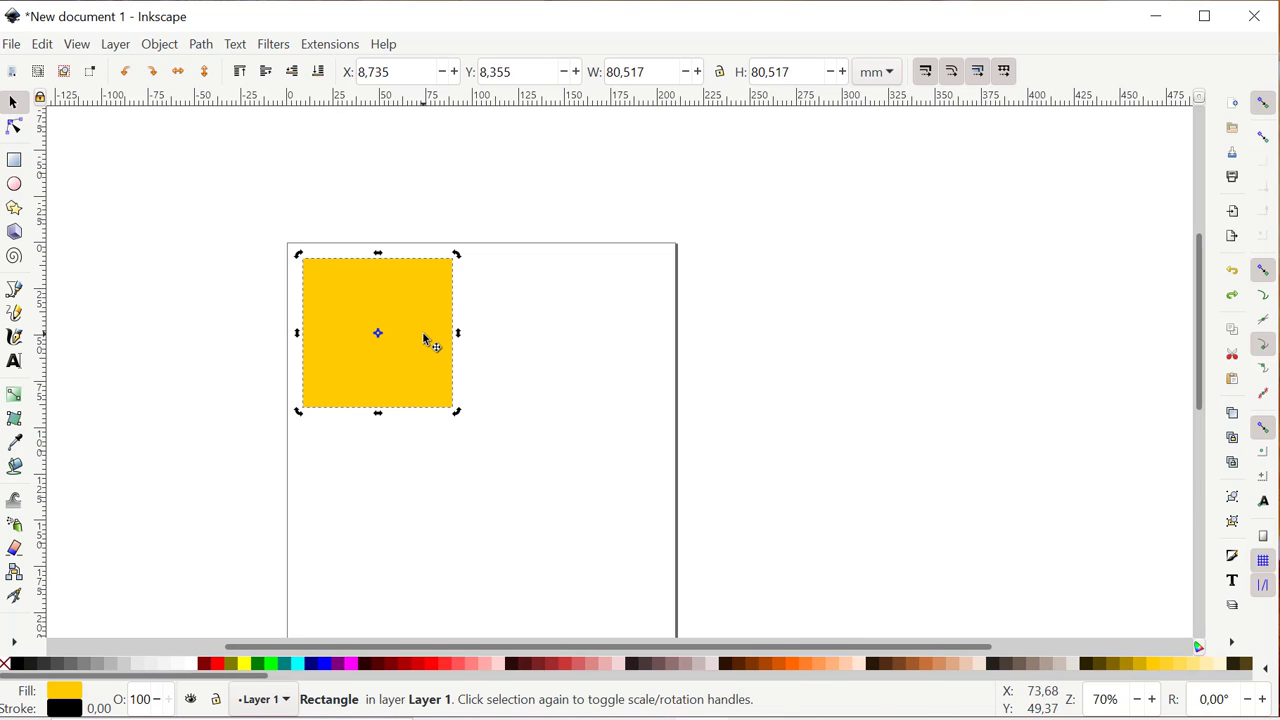
Step: With the square selected for Rectangle tool editing, practise scrolling and zooming the canvas, ending at 139% with the whole square in view
{"action": "left_click", "coordinate": [424, 340]}
{"action": "left_click", "coordinate": [424, 340]}
{"action": "key", "text": "r"}
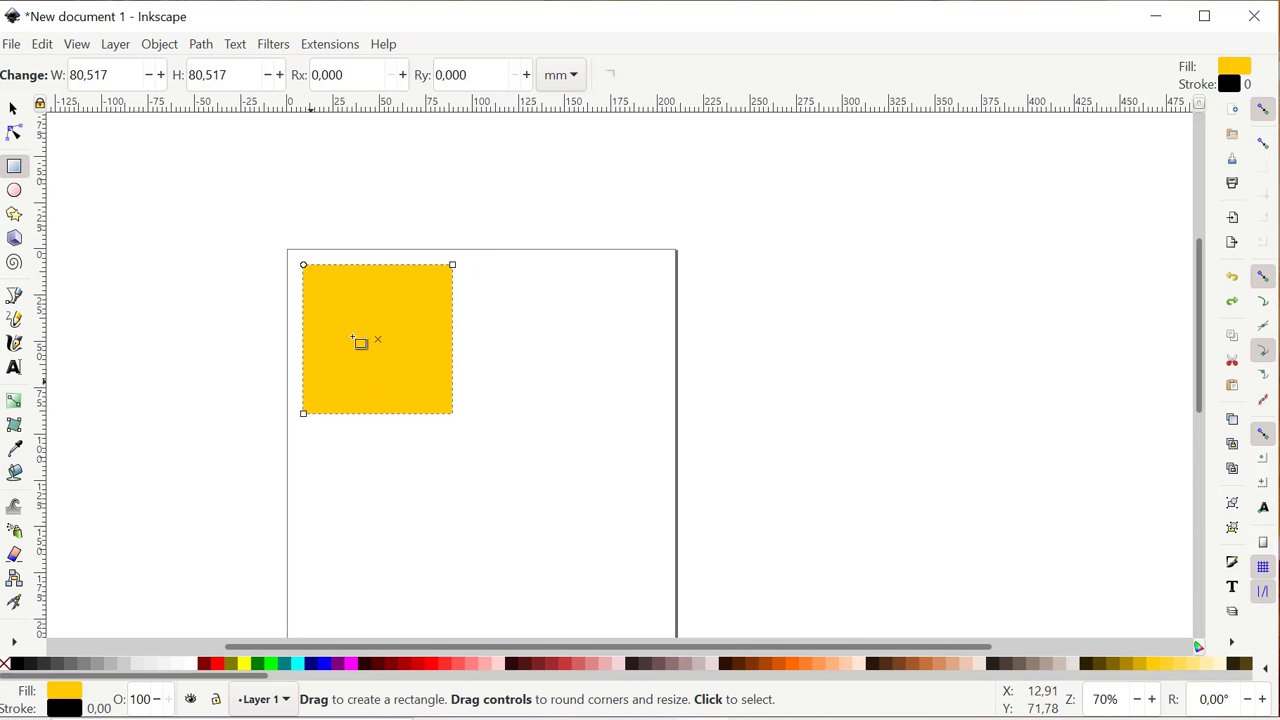
{"action": "scroll", "coordinate": [340, 300], "scroll_direction": "up", "scroll_amount": 1}
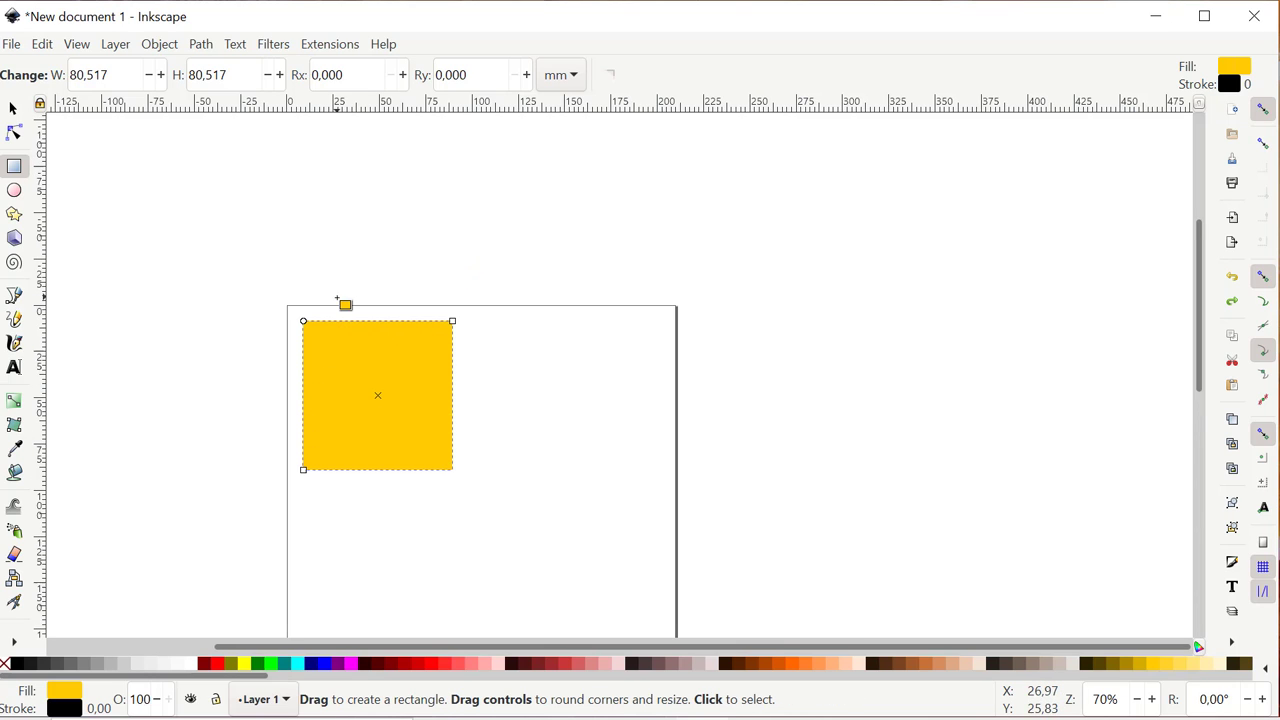
{"action": "scroll", "coordinate": [346, 312], "scroll_direction": "down", "scroll_amount": 1}
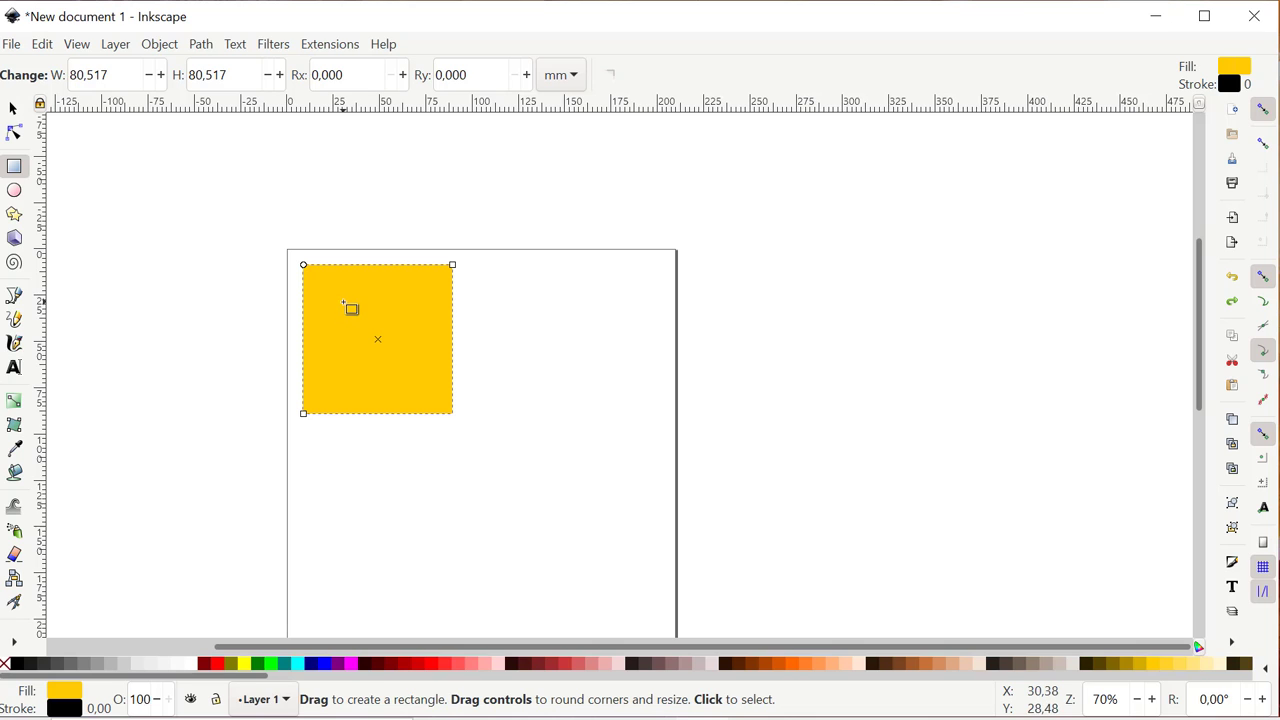
{"action": "key", "text": "plus"}
{"action": "key", "text": "minus"}
{"action": "key", "text": "plus"}
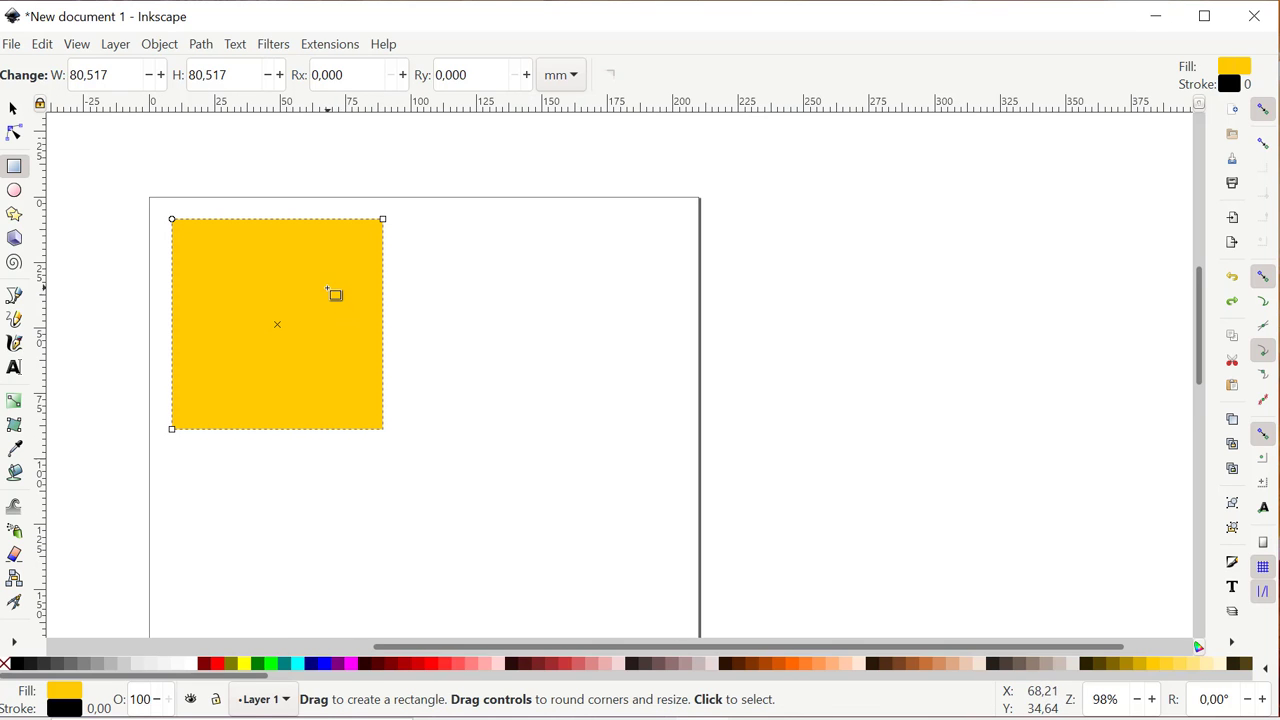
{"action": "key", "text": "minus"}
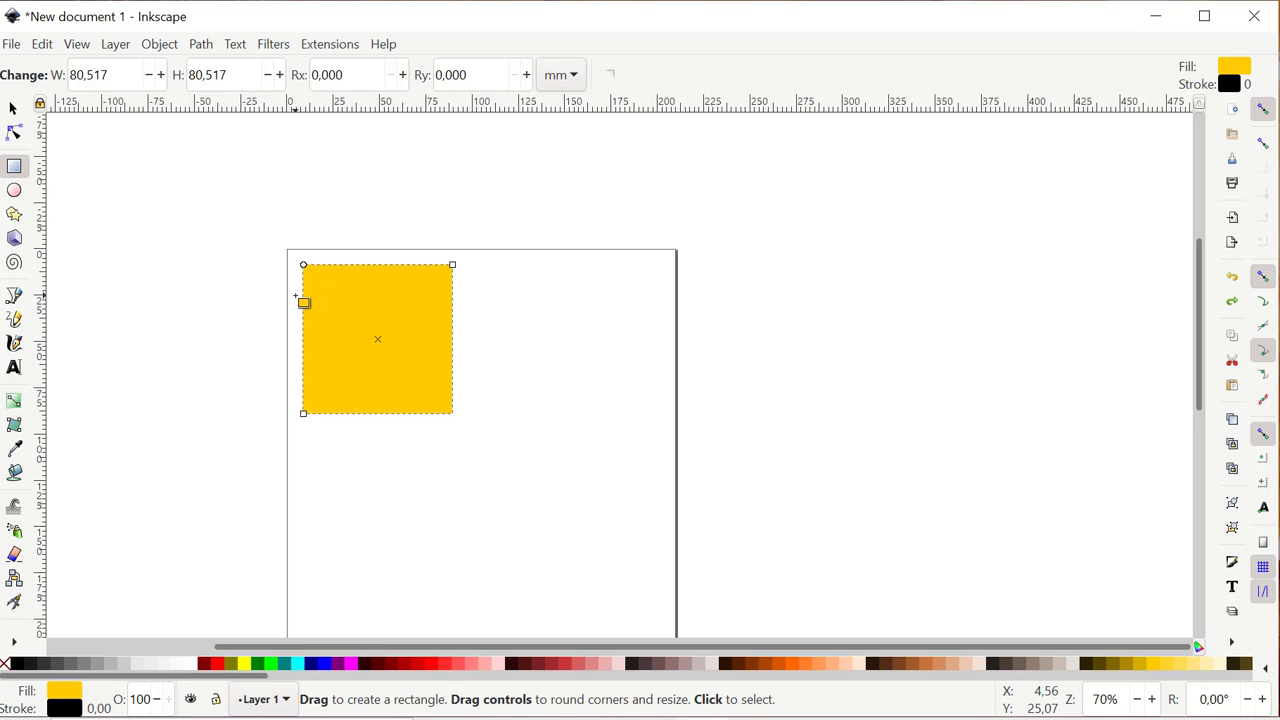
{"action": "key", "text": "plus"}
{"action": "key", "text": "minus"}
{"action": "key", "text": "plus"}
{"action": "key", "text": "minus"}
{"action": "key", "text": "plus"}
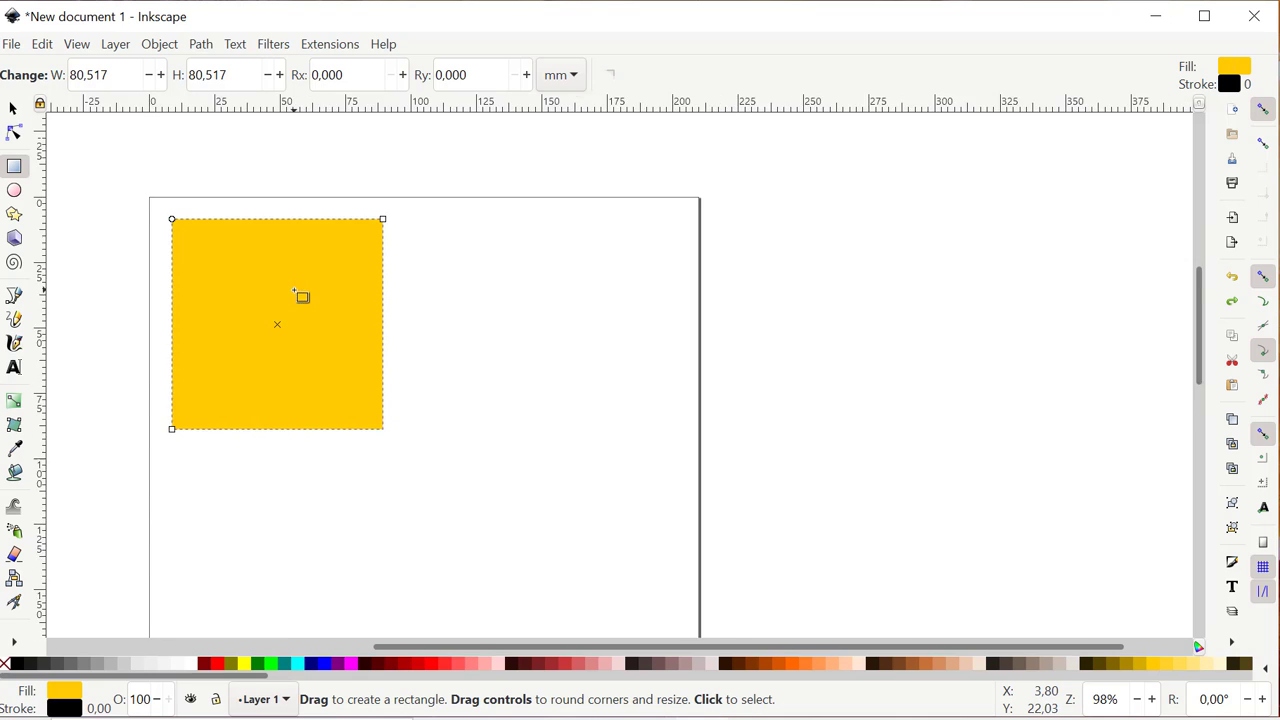
{"action": "key", "text": "plus"}
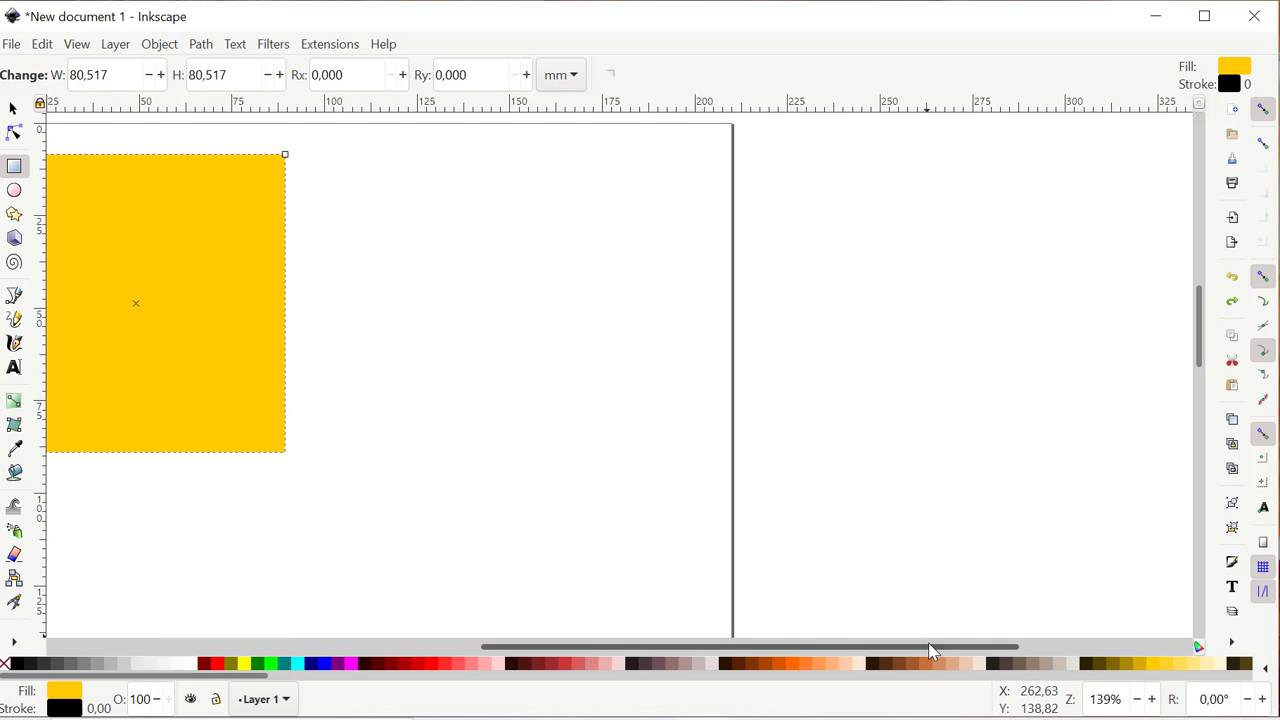
{"action": "left_click_drag", "start_coordinate": [929, 646], "coordinate": [748, 562]}
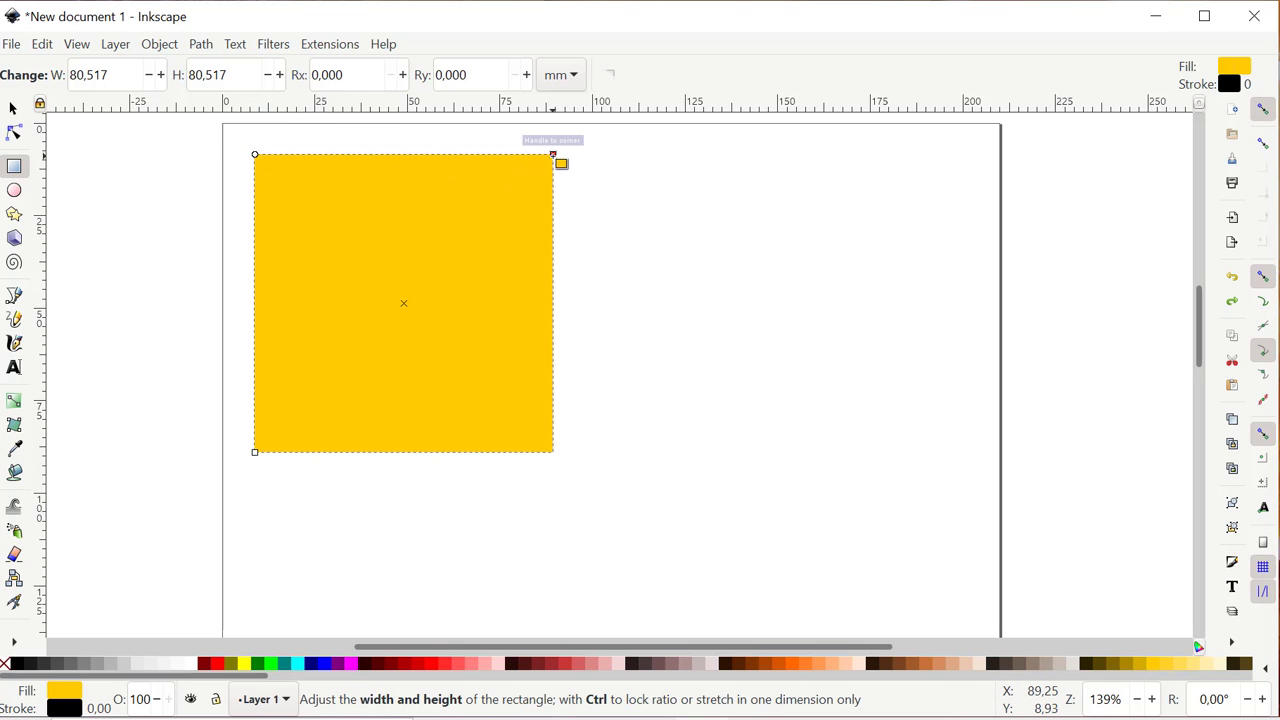
Step: Resize the square by its corner handle to about 85.3 × 76.1 mm, and try rounding its corners
{"action": "mouse_move", "coordinate": [555, 157]}
{"action": "left_mouse_down"}
{"action": "mouse_move", "coordinate": [546, 235]}
{"action": "mouse_move", "coordinate": [600, 272]}
{"action": "mouse_move", "coordinate": [660, 232]}
{"action": "mouse_move", "coordinate": [560, 182]}
{"action": "mouse_move", "coordinate": [440, 168]}
{"action": "mouse_move", "coordinate": [424, 186]}
{"action": "mouse_move", "coordinate": [601, 217]}
{"action": "mouse_move", "coordinate": [589, 151]}
{"action": "mouse_move", "coordinate": [512, 182]}
{"action": "mouse_move", "coordinate": [457, 272]}
{"action": "mouse_move", "coordinate": [610, 174]}
{"action": "mouse_move", "coordinate": [546, 174]}
{"action": "mouse_move", "coordinate": [570, 170]}
{"action": "left_mouse_up"}
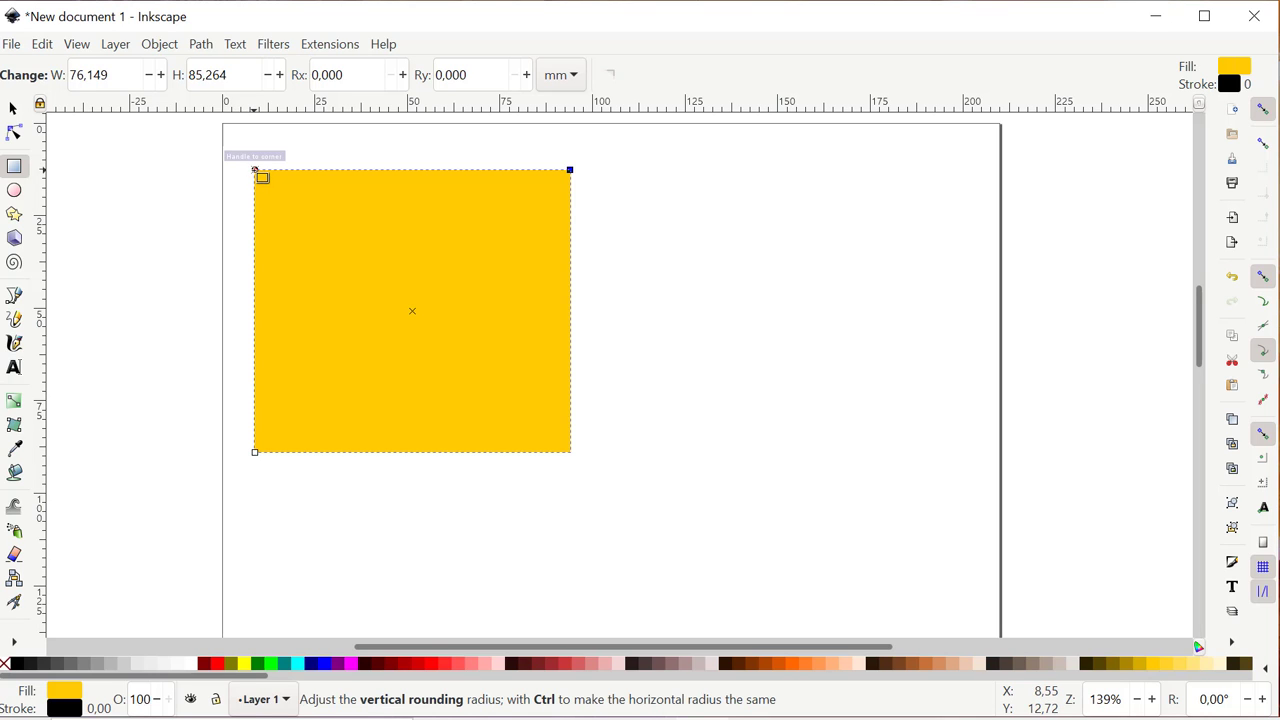
{"action": "mouse_move", "coordinate": [256, 171]}
{"action": "left_mouse_down"}
{"action": "mouse_move", "coordinate": [260, 185]}
{"action": "mouse_move", "coordinate": [311, 200]}
{"action": "mouse_move", "coordinate": [401, 199]}
{"action": "mouse_move", "coordinate": [264, 192]}
{"action": "mouse_move", "coordinate": [338, 194]}
{"action": "mouse_move", "coordinate": [286, 193]}
{"action": "mouse_move", "coordinate": [258, 171]}
{"action": "mouse_move", "coordinate": [427, 202]}
{"action": "mouse_move", "coordinate": [342, 168]}
{"action": "mouse_move", "coordinate": [274, 169]}
{"action": "left_mouse_up"}
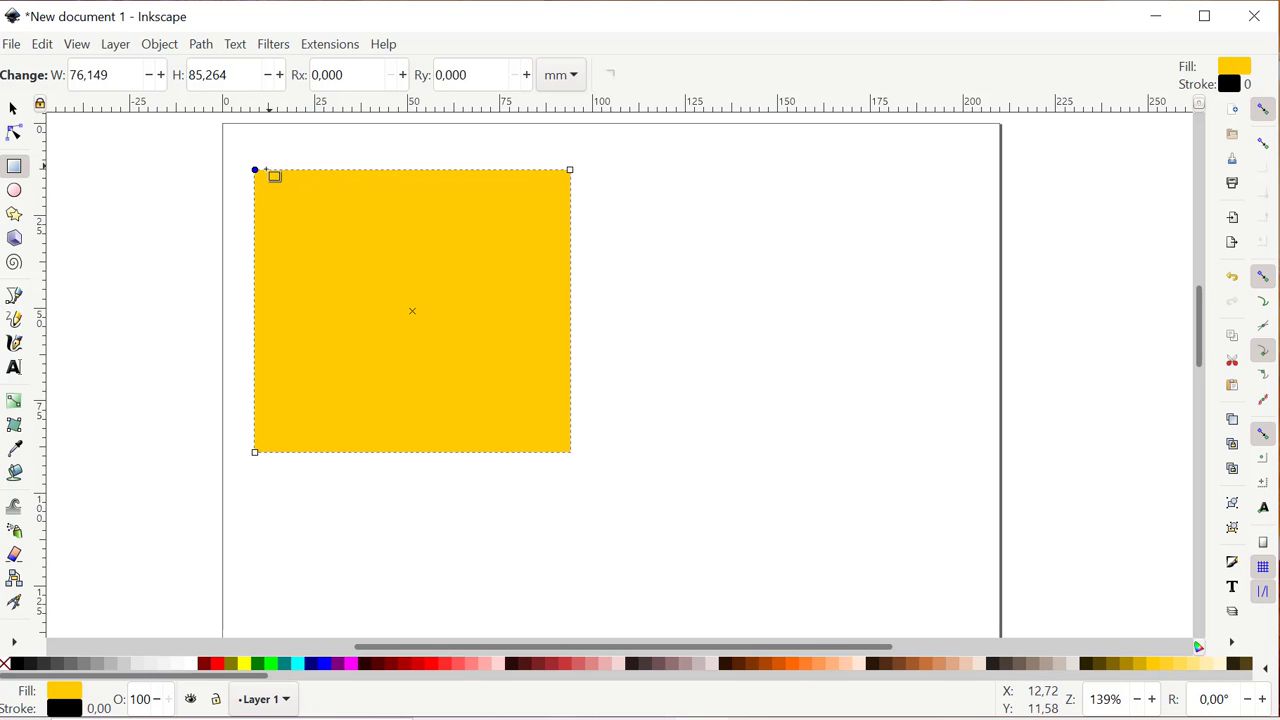
{"action": "mouse_move", "coordinate": [253, 170]}
{"action": "left_mouse_down"}
{"action": "mouse_move", "coordinate": [392, 192]}
{"action": "mouse_move", "coordinate": [263, 180]}
{"action": "left_mouse_up"}
Step: Move the rectangle closer to the page's upper-left corner, to about X 4.6 mm, Y 5.7 mm
{"action": "left_click", "coordinate": [13, 103]}
{"action": "left_click_drag", "start_coordinate": [400, 263], "coordinate": [376, 225]}
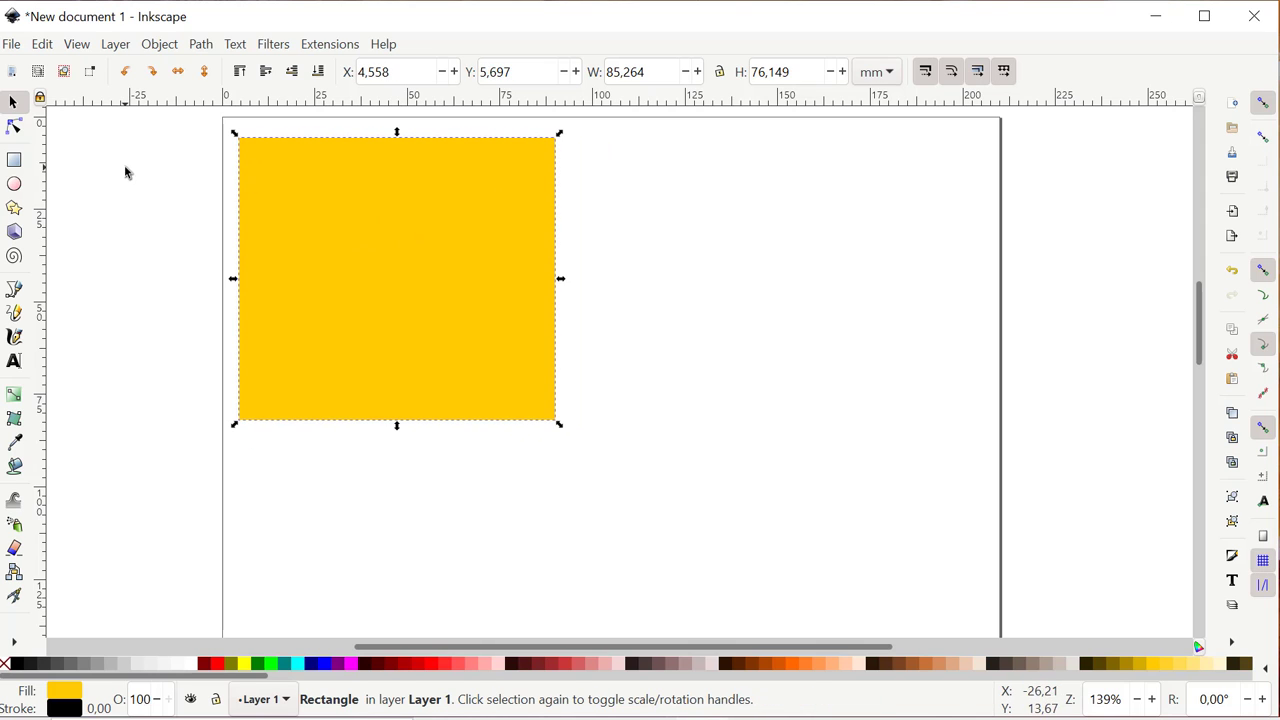
Step: Draw a circle about 76.3 mm in diameter beside the rectangle and move it toward the page's right edge
{"action": "left_click", "coordinate": [14, 186]}
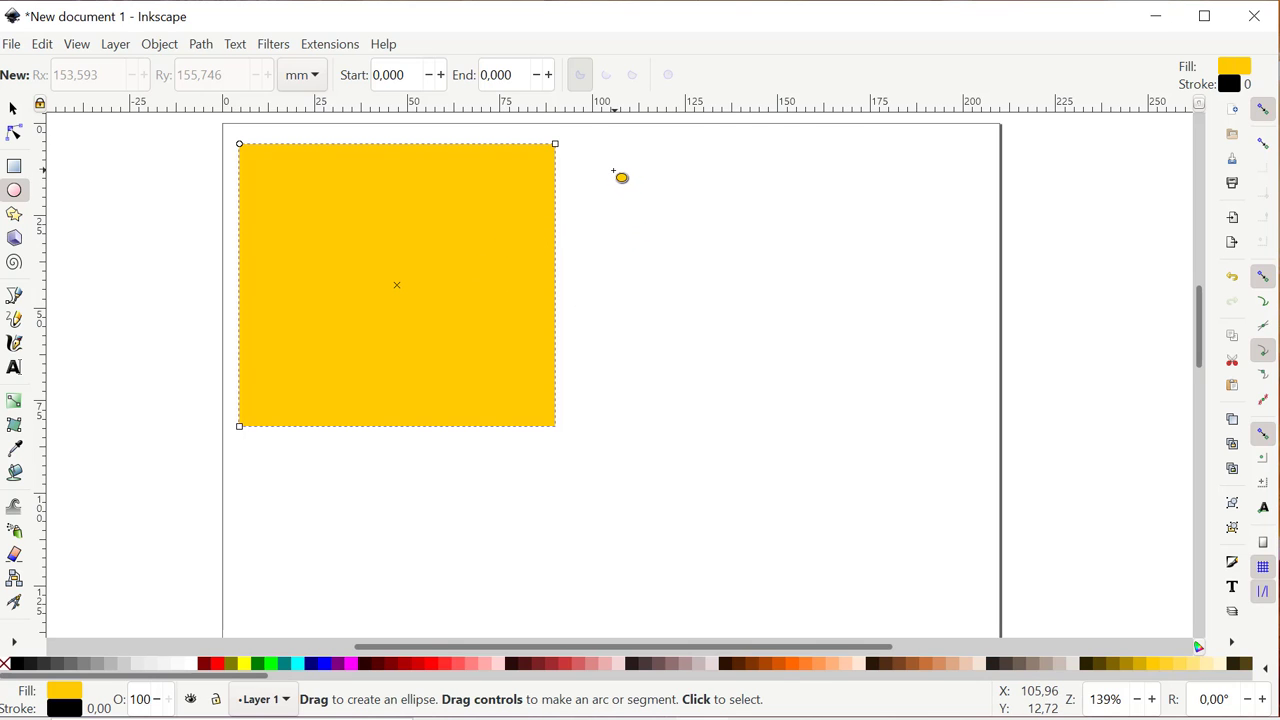
{"action": "left_click_drag", "start_coordinate": [613, 171], "coordinate": [905, 485]}
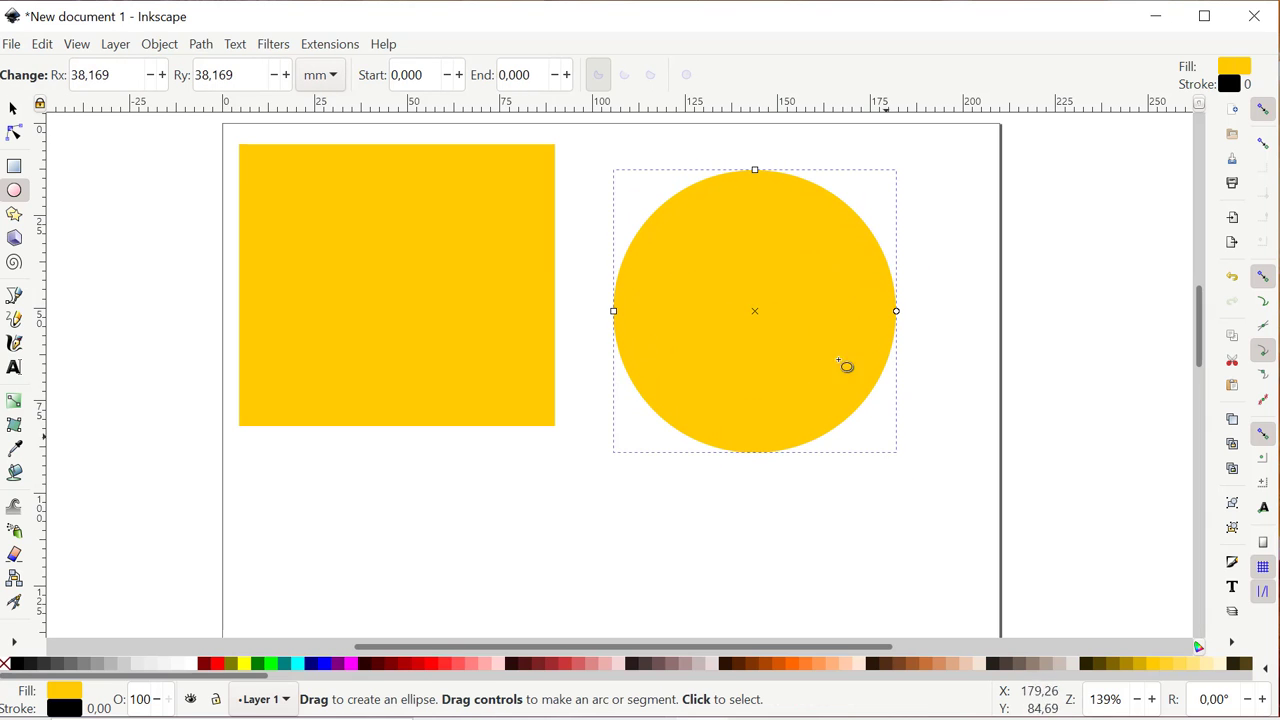
{"action": "left_click", "coordinate": [13, 107]}
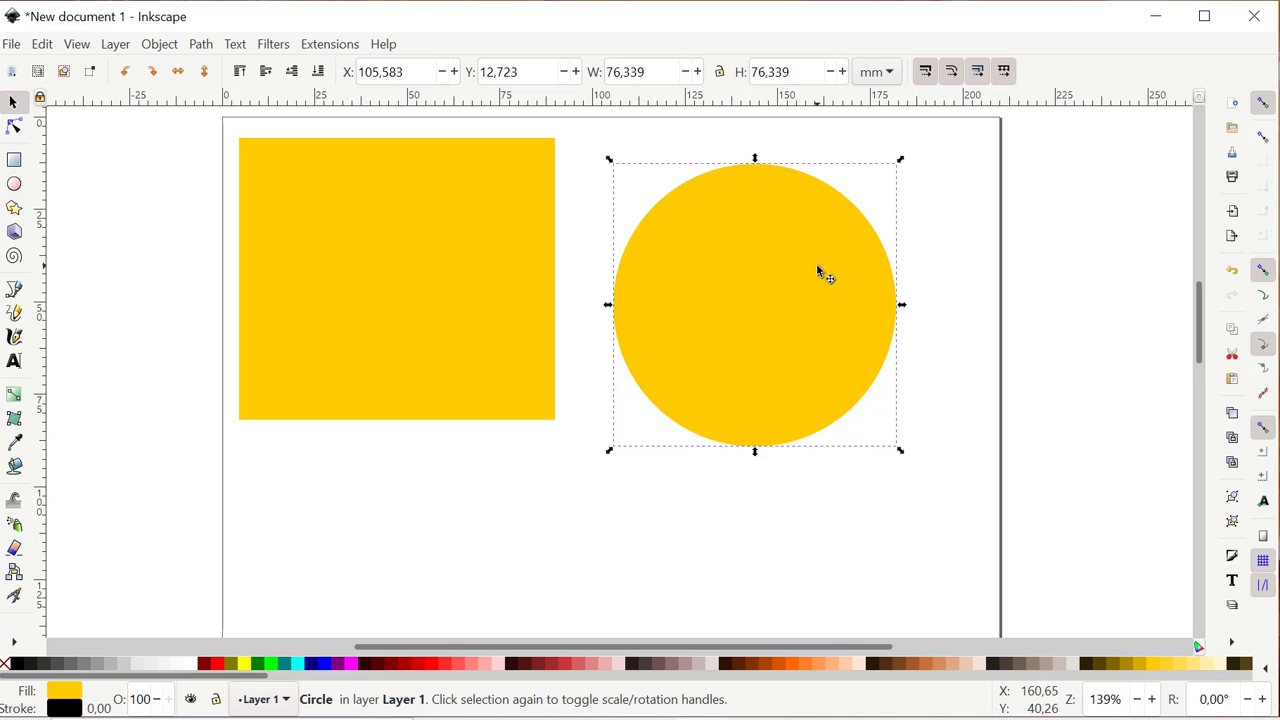
{"action": "left_click_drag", "start_coordinate": [731, 281], "coordinate": [858, 273]}
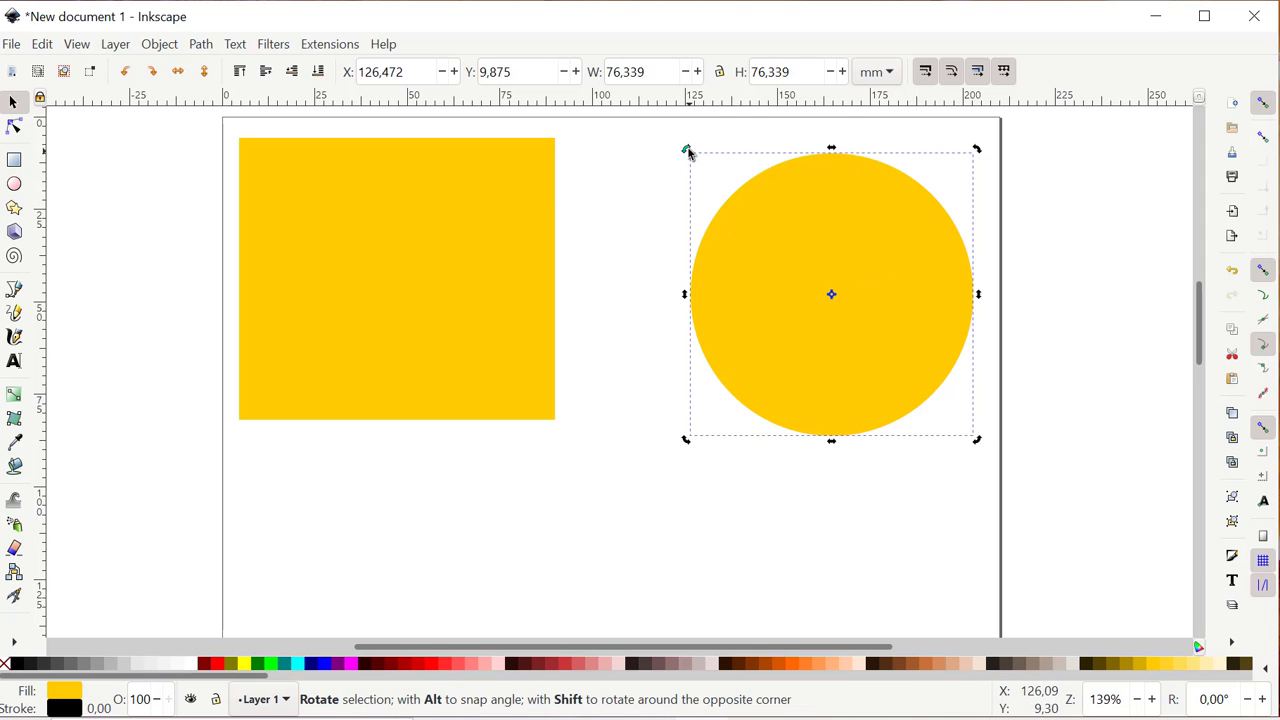
Step: Rotate the circle freely, place it beside the rectangle at about X 100 mm, Y 7.8 mm, and deselect it
{"action": "left_click_drag", "start_coordinate": [687, 149], "coordinate": [754, 257]}
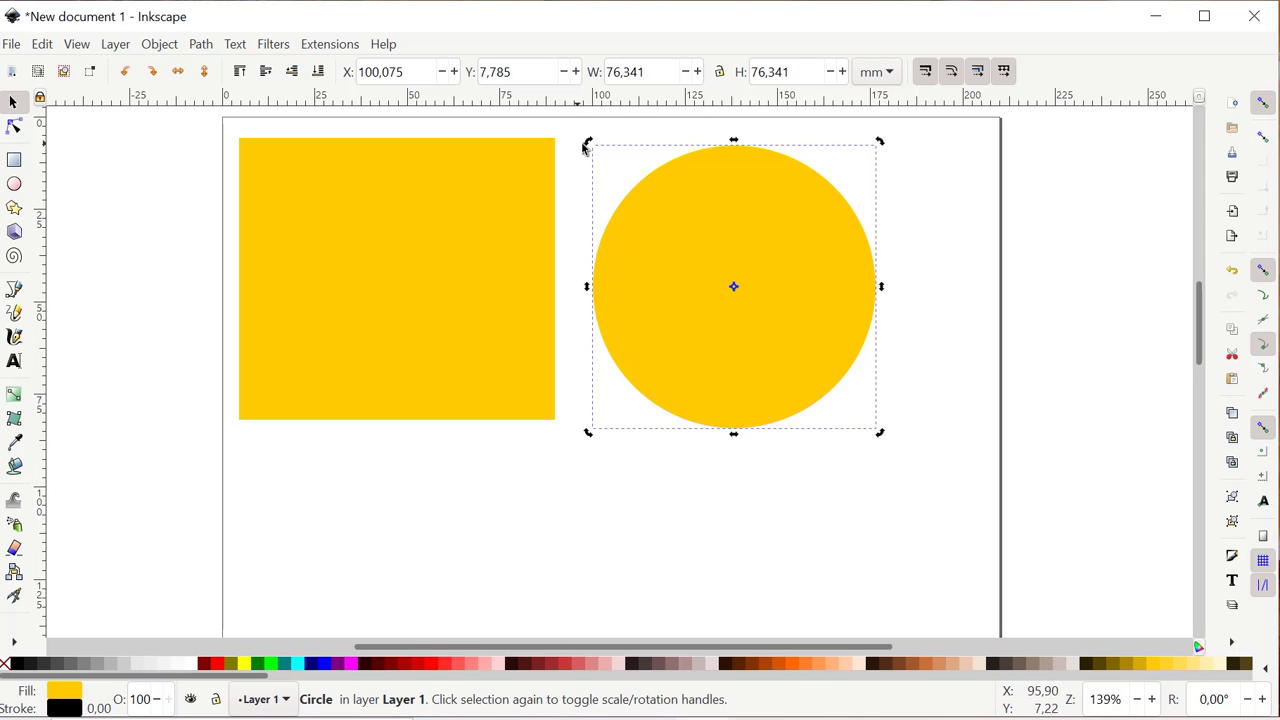
{"action": "left_click_drag", "start_coordinate": [589, 143], "coordinate": [983, 279]}
{"action": "left_click", "coordinate": [936, 258]}
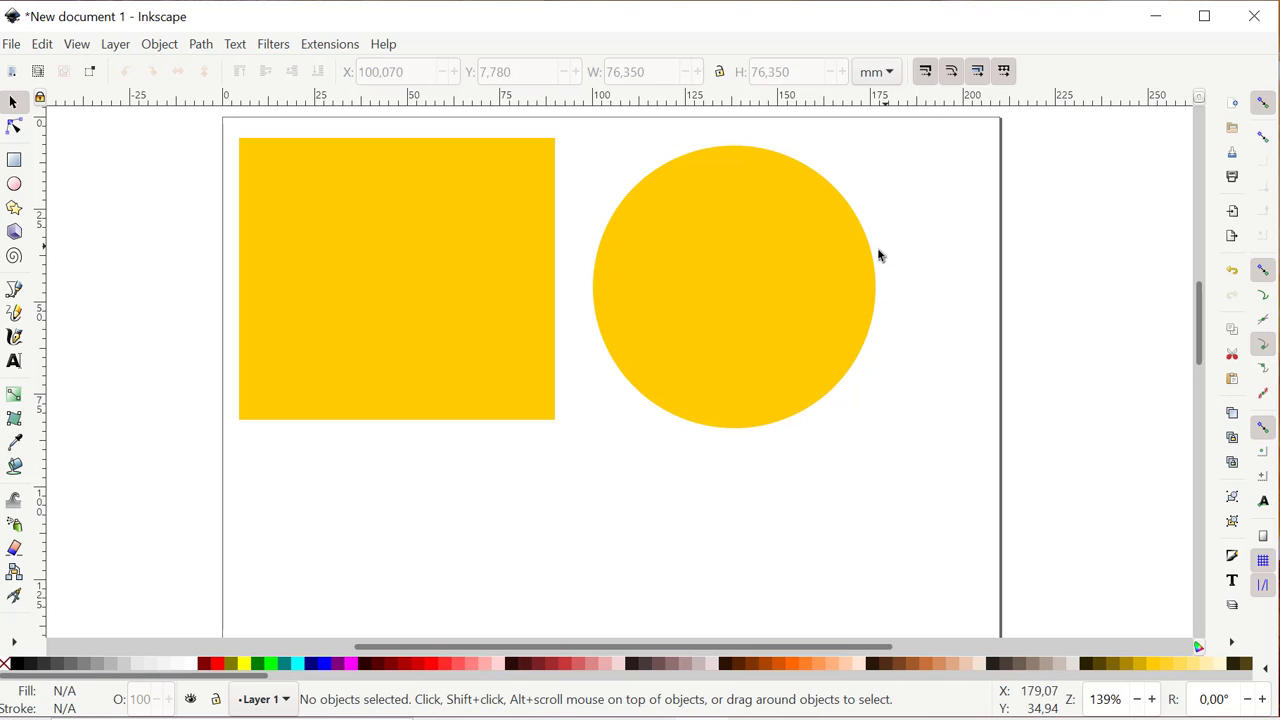
{"action": "left_click", "coordinate": [630, 260]}
{"action": "left_click", "coordinate": [437, 258]}
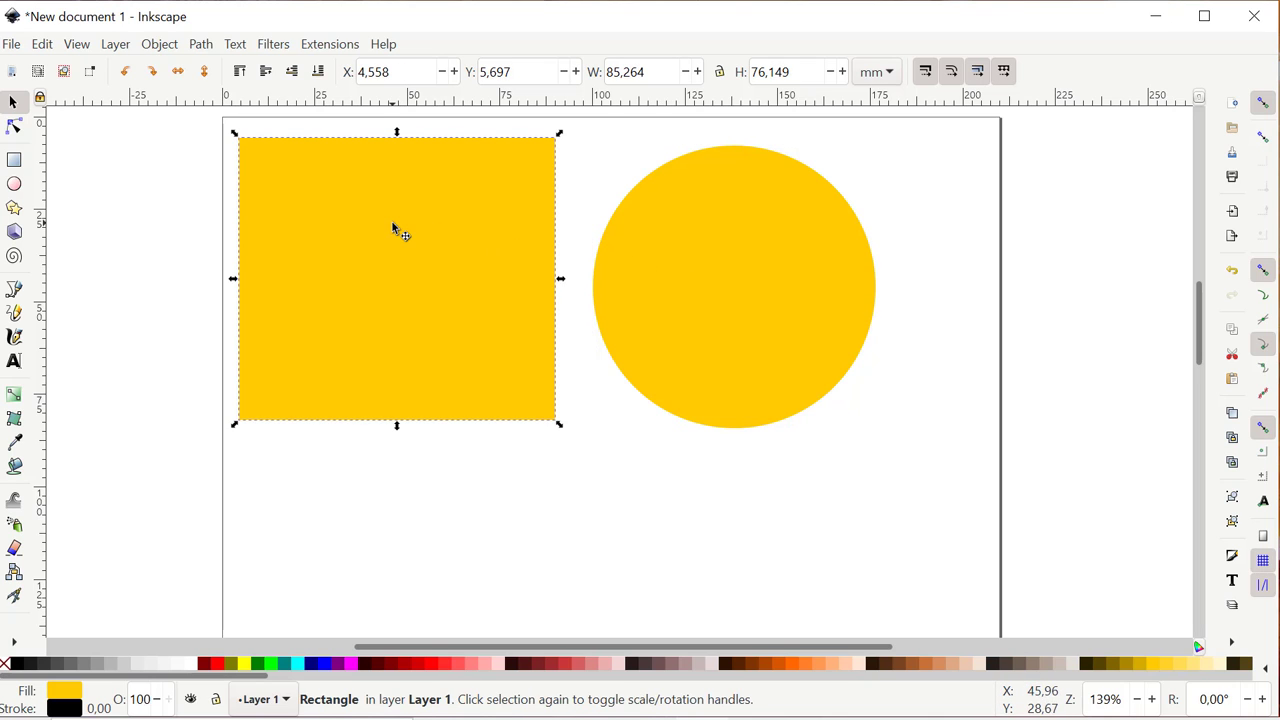
{"action": "left_click", "coordinate": [686, 256]}
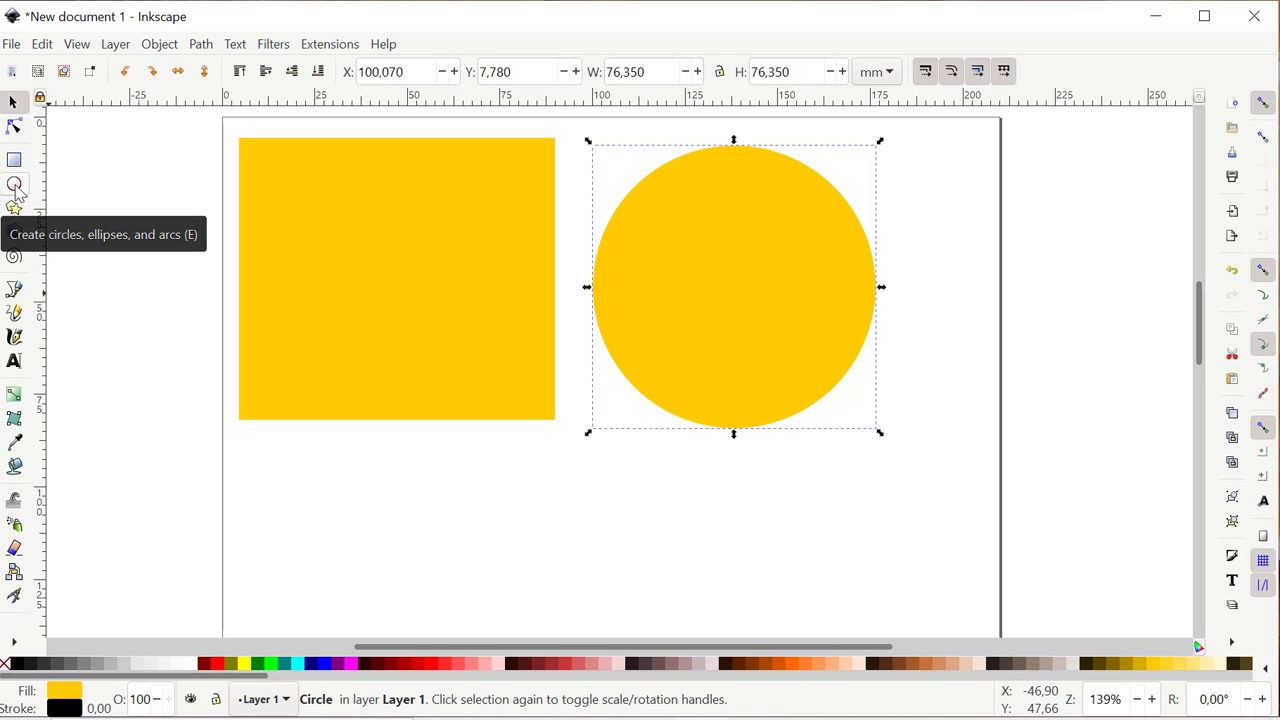
{"action": "left_click", "coordinate": [745, 263]}
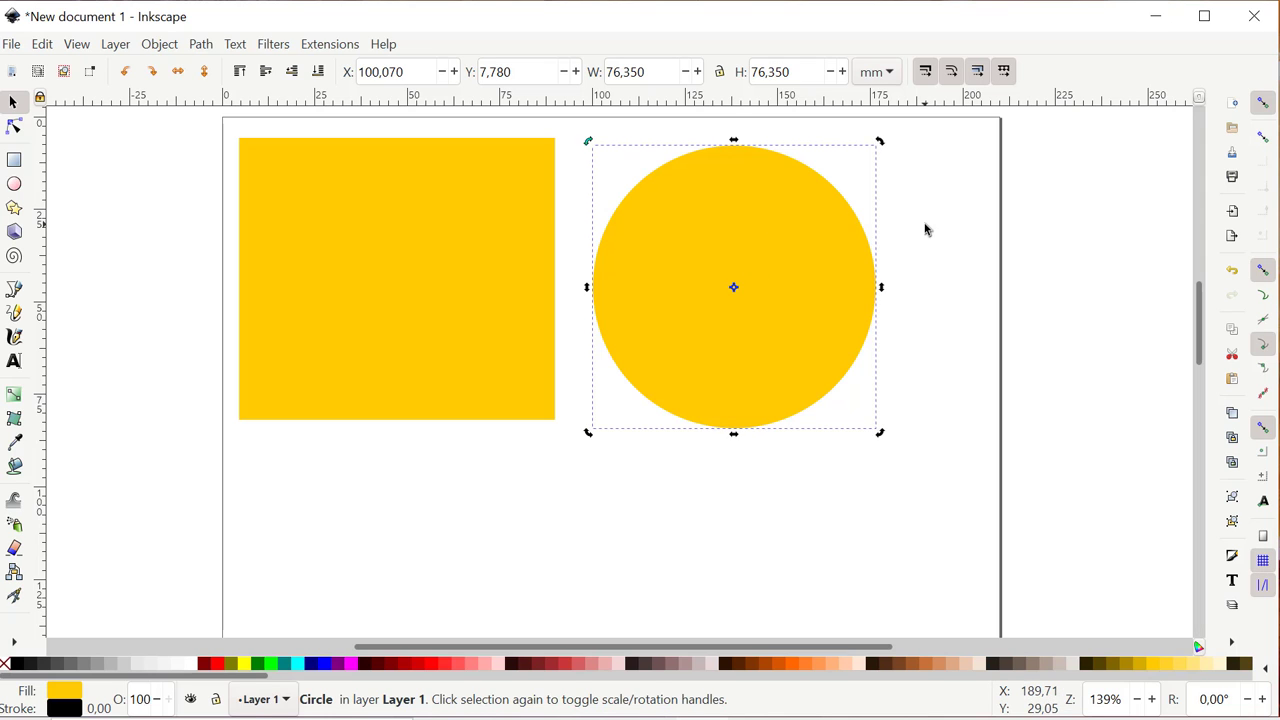
{"action": "left_click", "coordinate": [925, 229]}
{"action": "left_click", "coordinate": [742, 277]}
{"action": "left_click", "coordinate": [967, 231]}
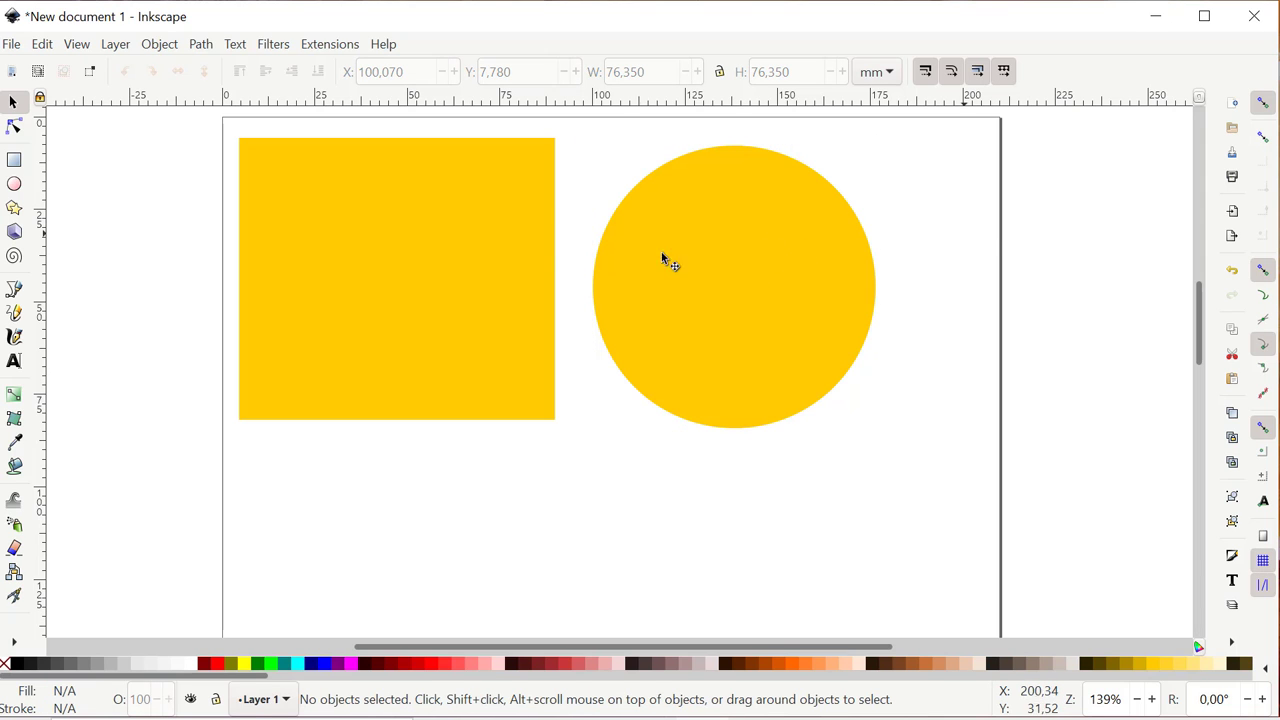
Step: Show the rectangle's shape handles with the Rectangle tool, and shrink the circle by its handle to about 73.9 mm in diameter
{"action": "left_click", "coordinate": [373, 266]}
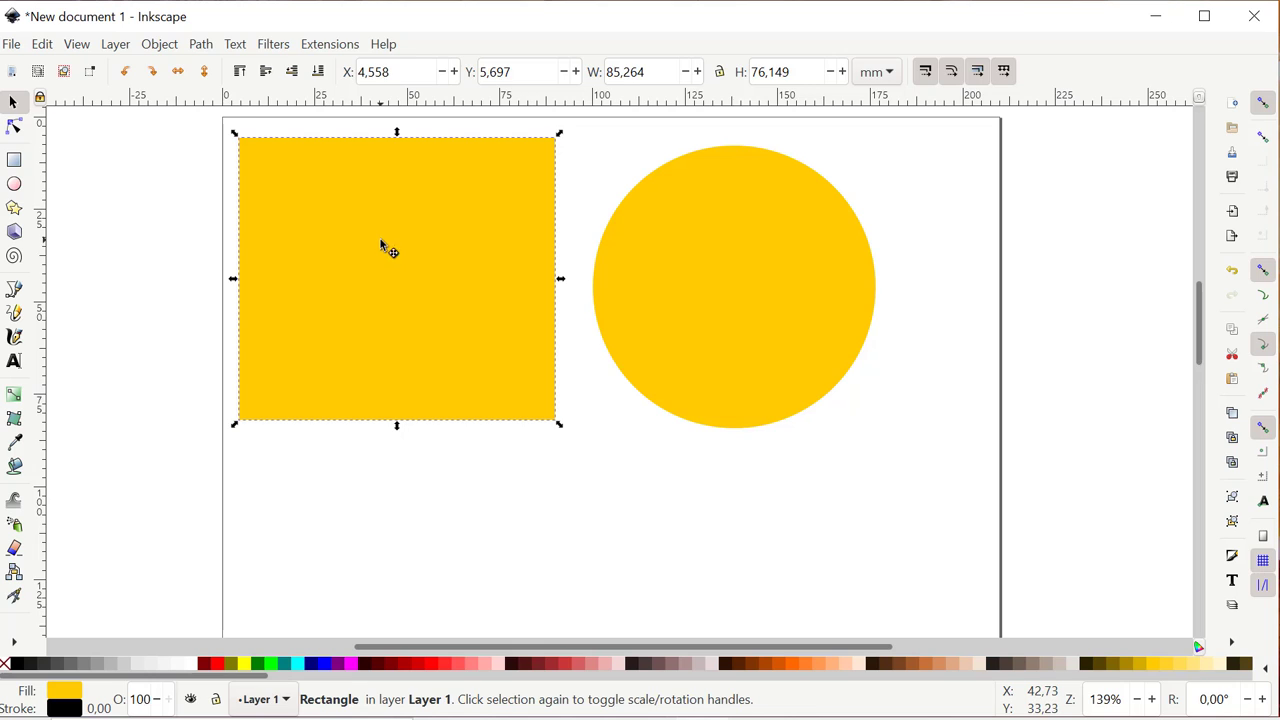
{"action": "key", "text": "r"}
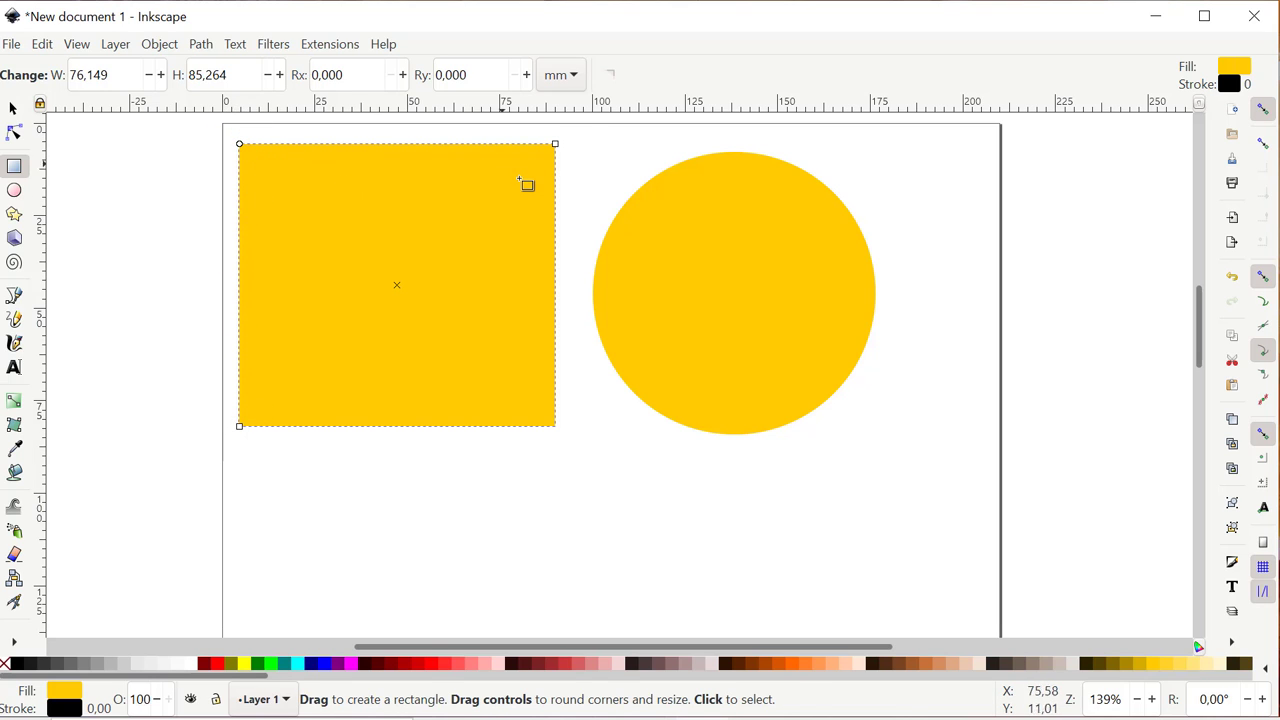
{"action": "left_click", "coordinate": [741, 279]}
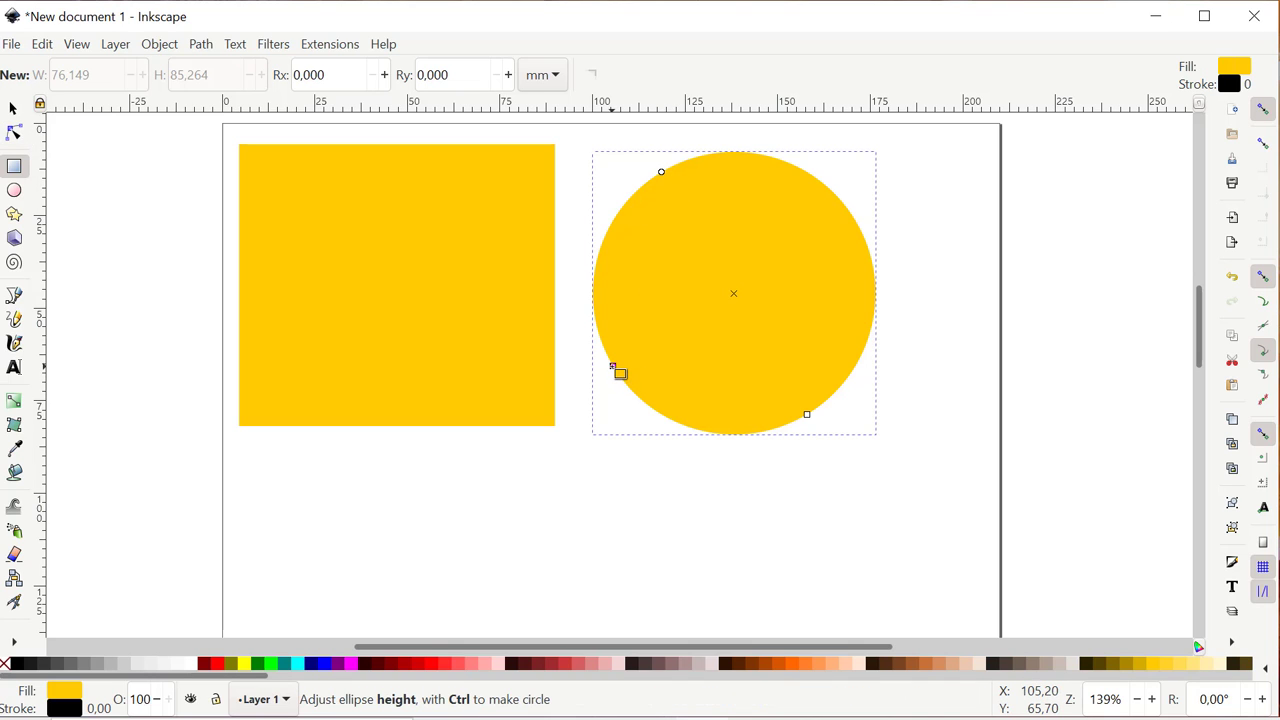
{"action": "mouse_move", "coordinate": [613, 367]}
{"action": "left_mouse_down"}
{"action": "mouse_move", "coordinate": [654, 343]}
{"action": "mouse_move", "coordinate": [607, 371]}
{"action": "mouse_move", "coordinate": [631, 354]}
{"action": "mouse_move", "coordinate": [617, 363]}
{"action": "mouse_move", "coordinate": [626, 377]}
{"action": "left_mouse_up"}
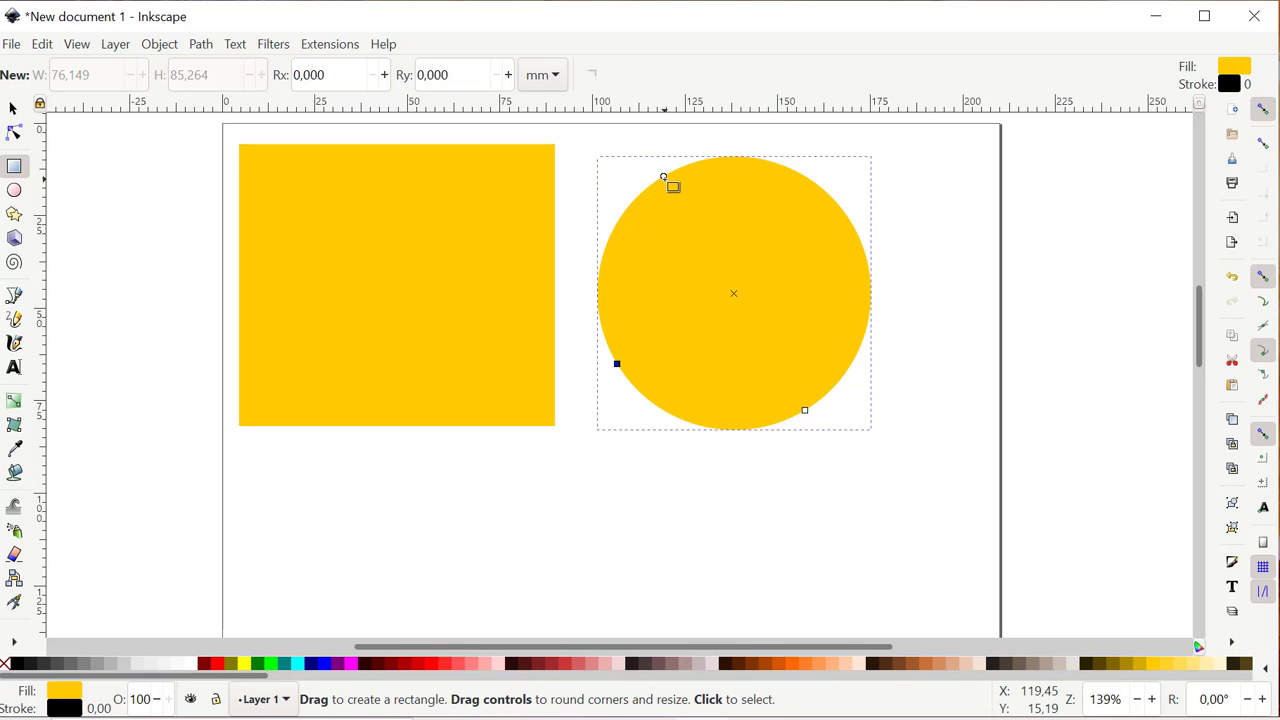
Step: Try reducing the circle to a thin segment with its arc handles, restore the full circle, and deselect it
{"action": "left_click_drag", "start_coordinate": [663, 177], "coordinate": [724, 173]}
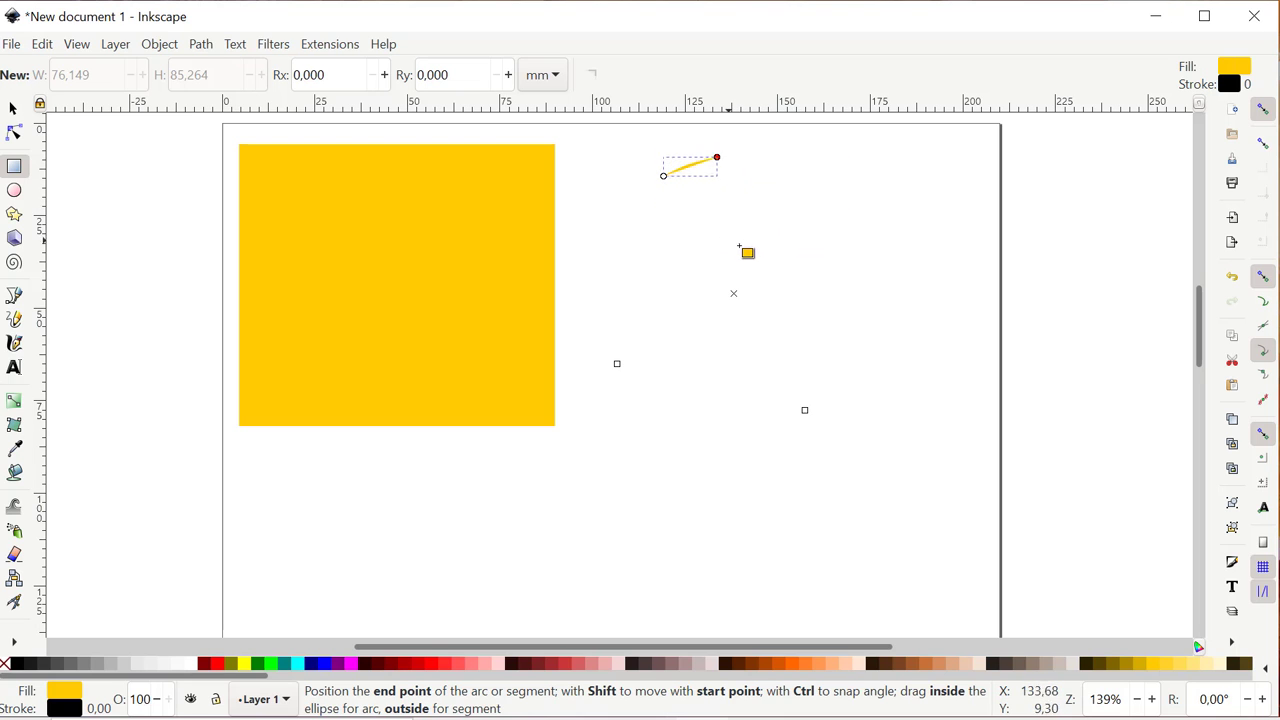
{"action": "left_click_drag", "start_coordinate": [739, 245], "coordinate": [687, 201]}
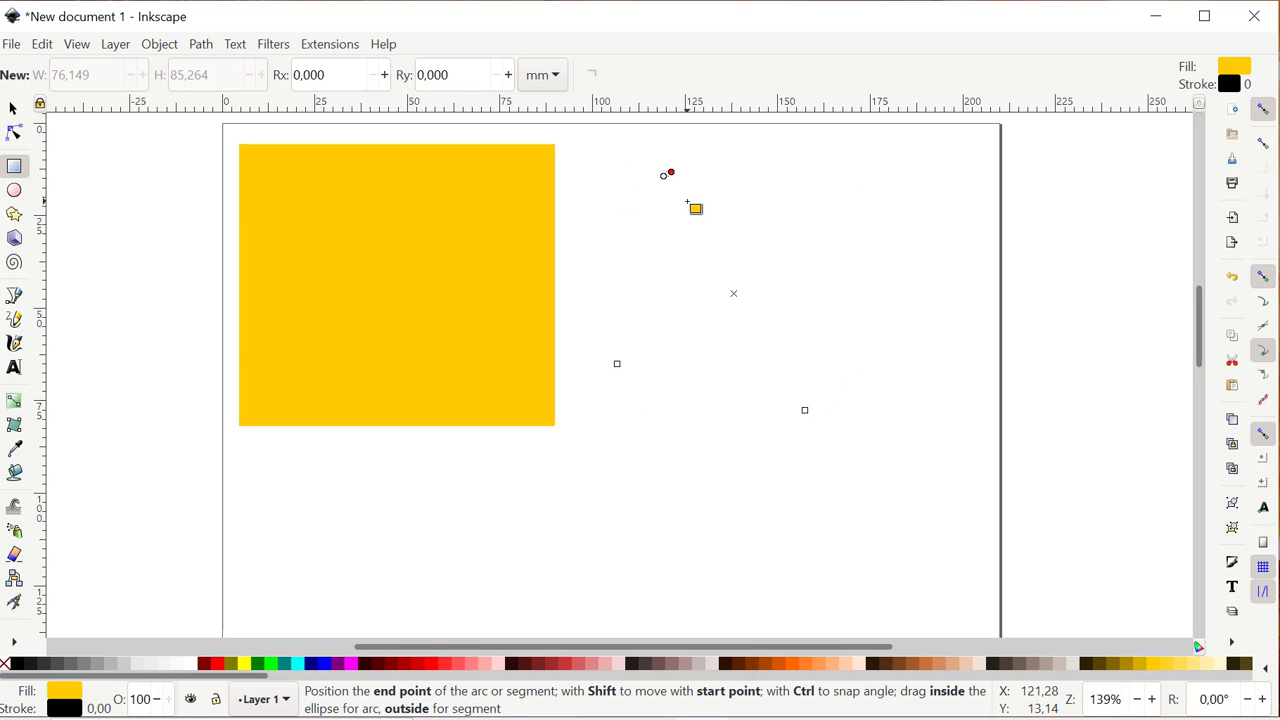
{"action": "left_click_drag", "start_coordinate": [763, 216], "coordinate": [663, 243]}
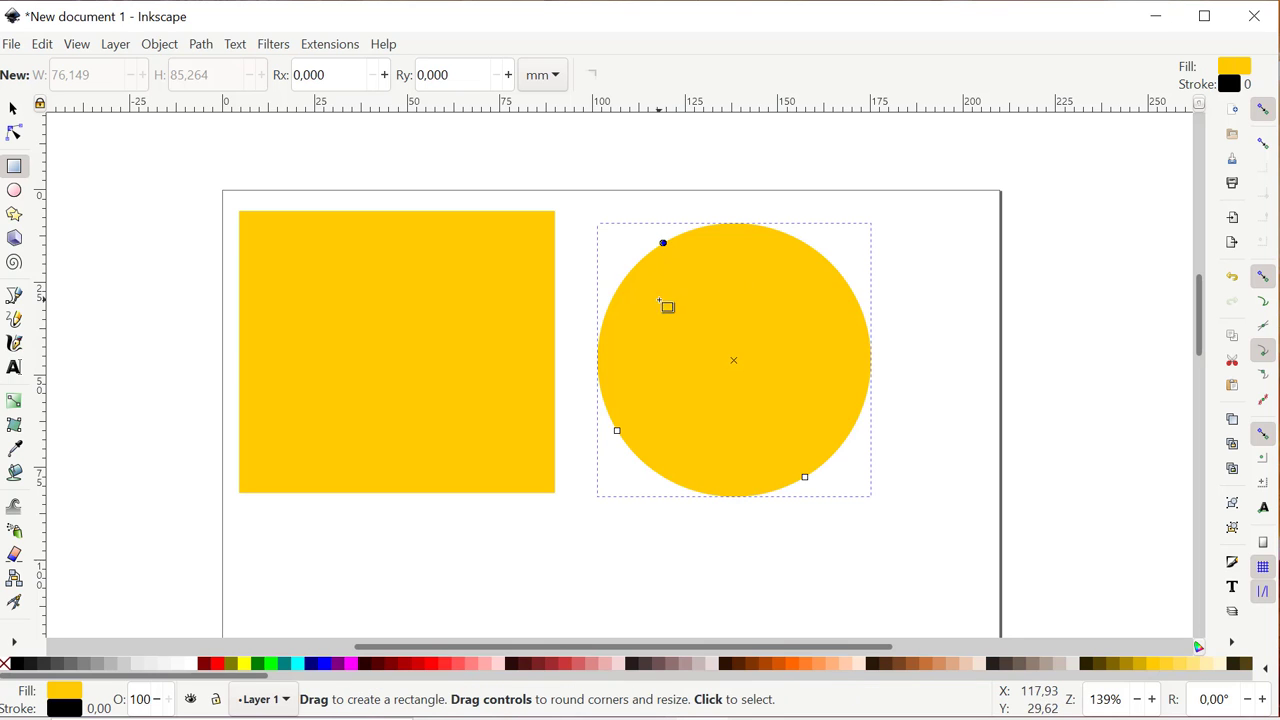
{"action": "left_click", "coordinate": [13, 109]}
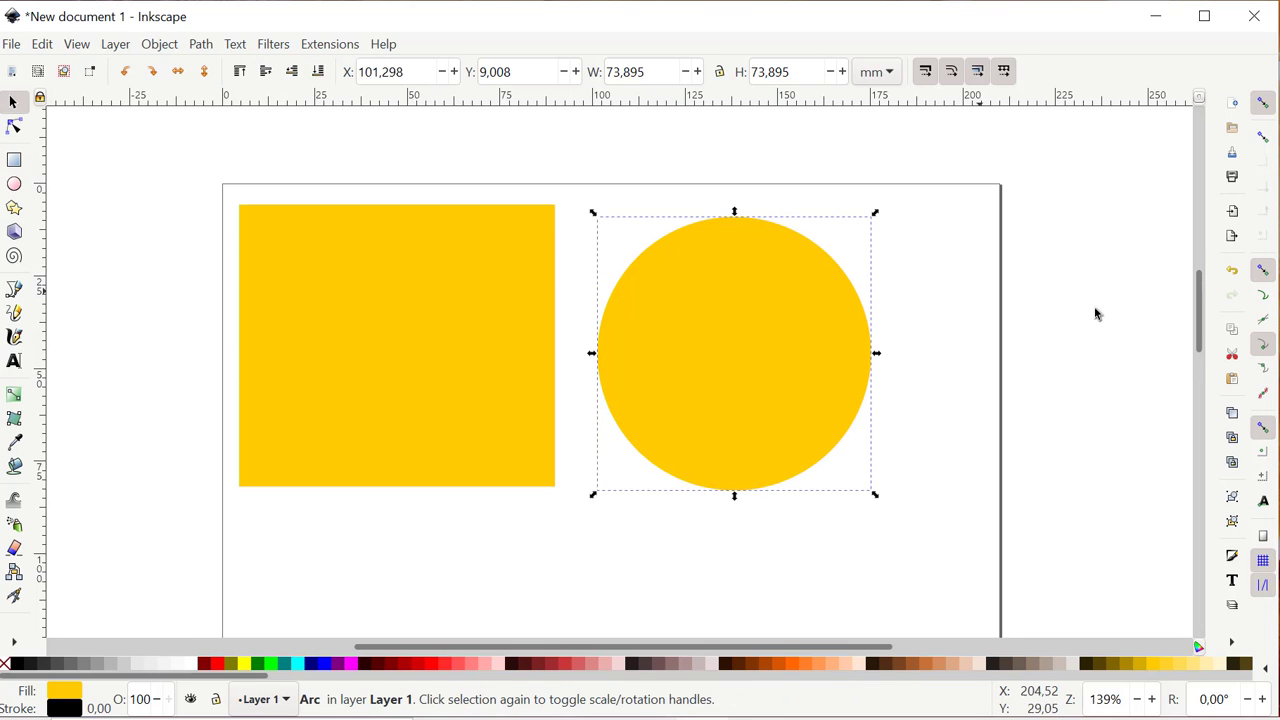
{"action": "left_click", "coordinate": [967, 301]}
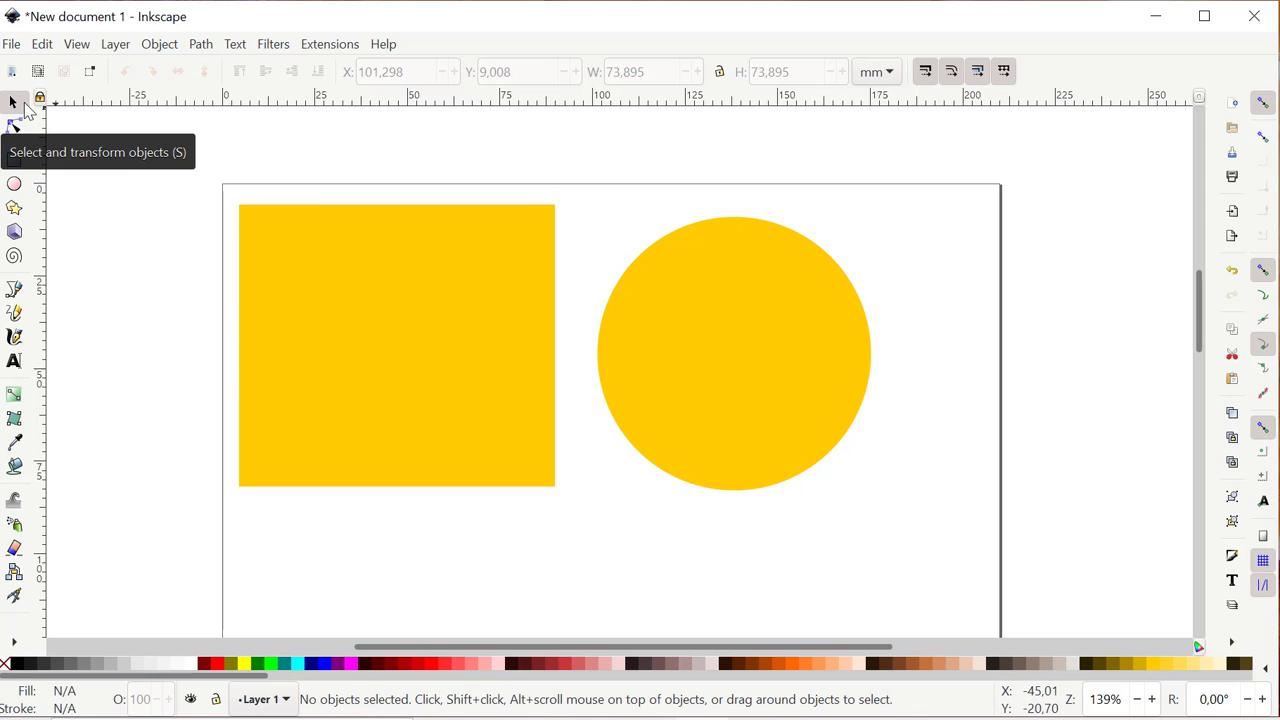
Step: Try several red fills from the palette on the rectangle, and leave it filled with dark red
{"action": "left_click", "coordinate": [420, 323]}
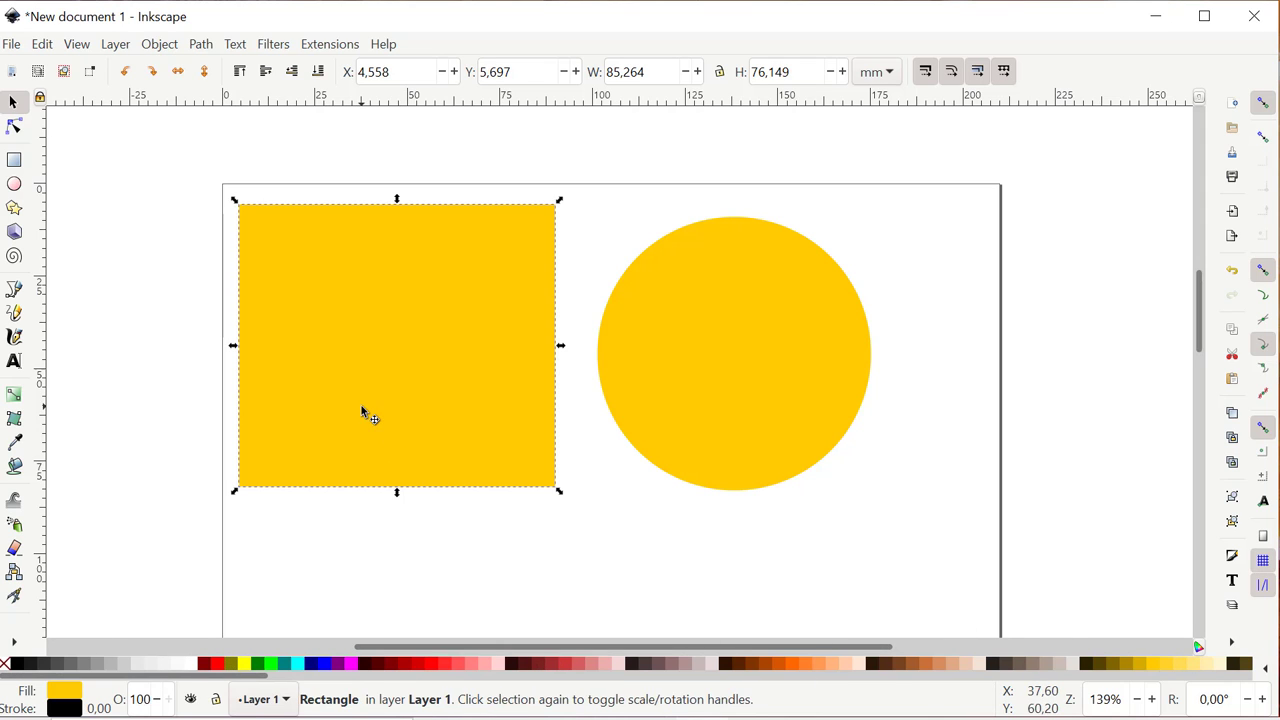
{"action": "left_click", "coordinate": [574, 280]}
{"action": "left_click", "coordinate": [443, 279]}
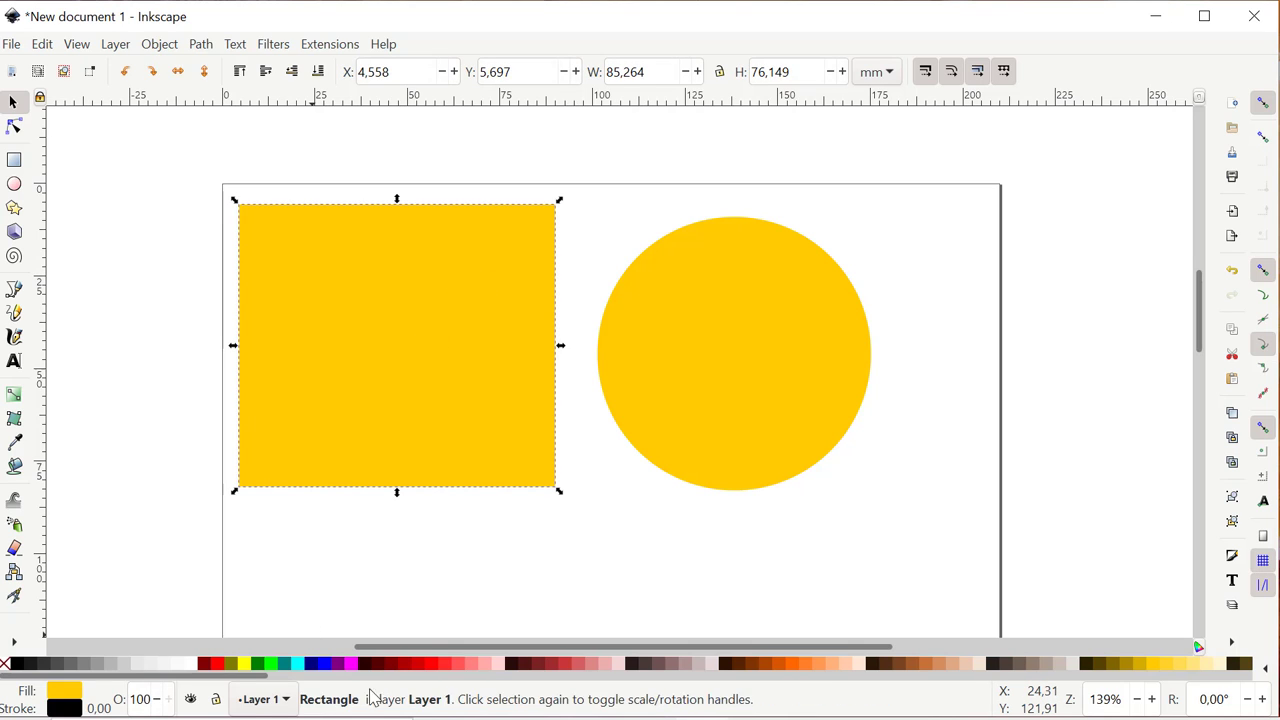
{"action": "left_click", "coordinate": [547, 668]}
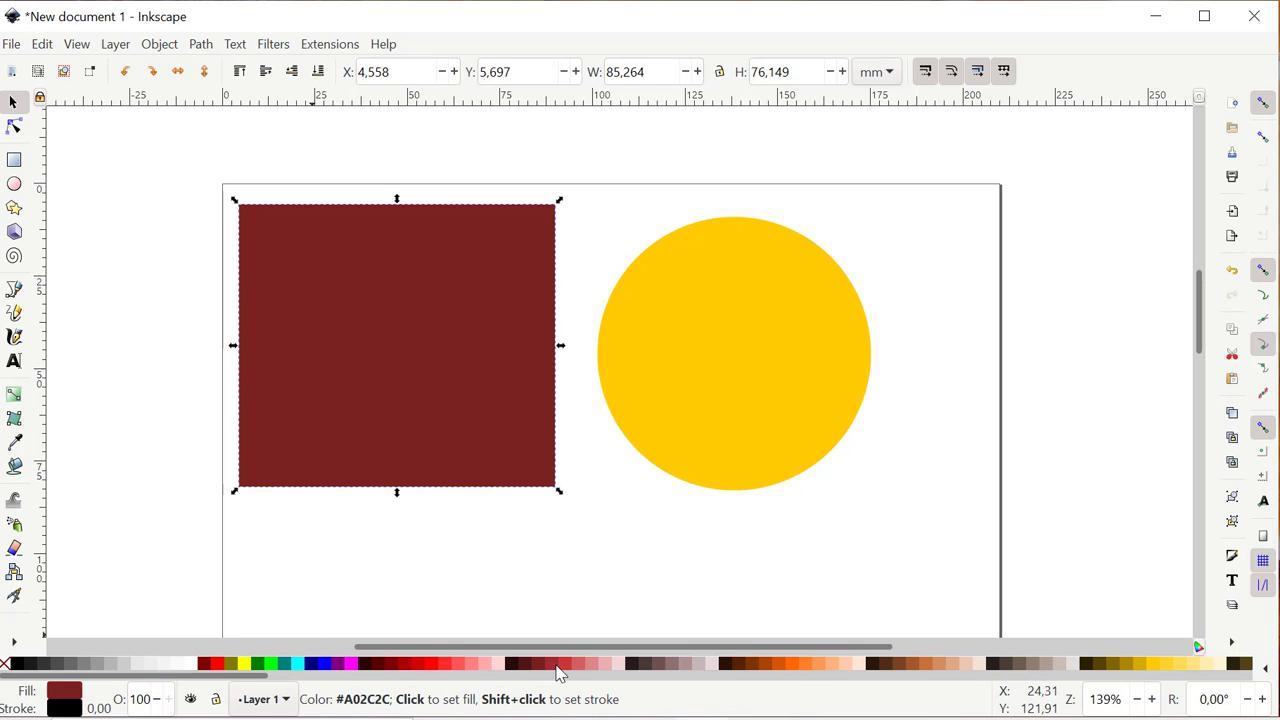
{"action": "left_click", "coordinate": [560, 668]}
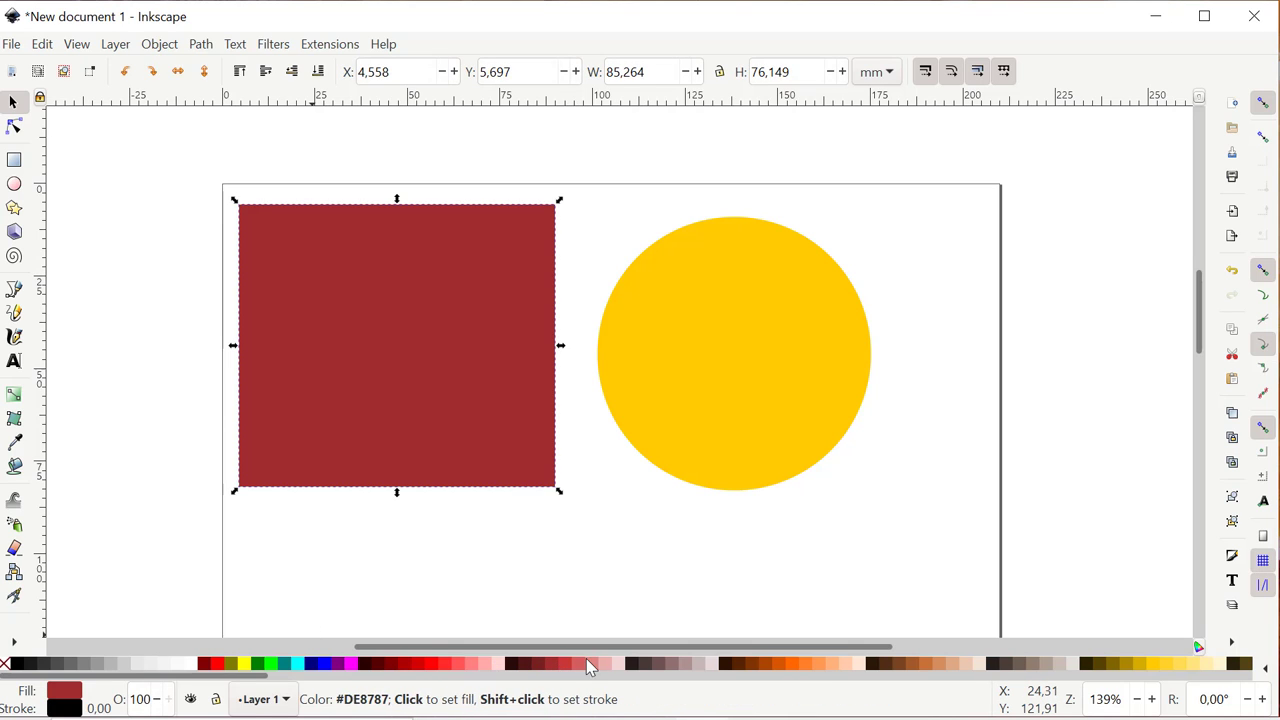
{"action": "left_click", "coordinate": [440, 668]}
{"action": "left_click", "coordinate": [405, 668]}
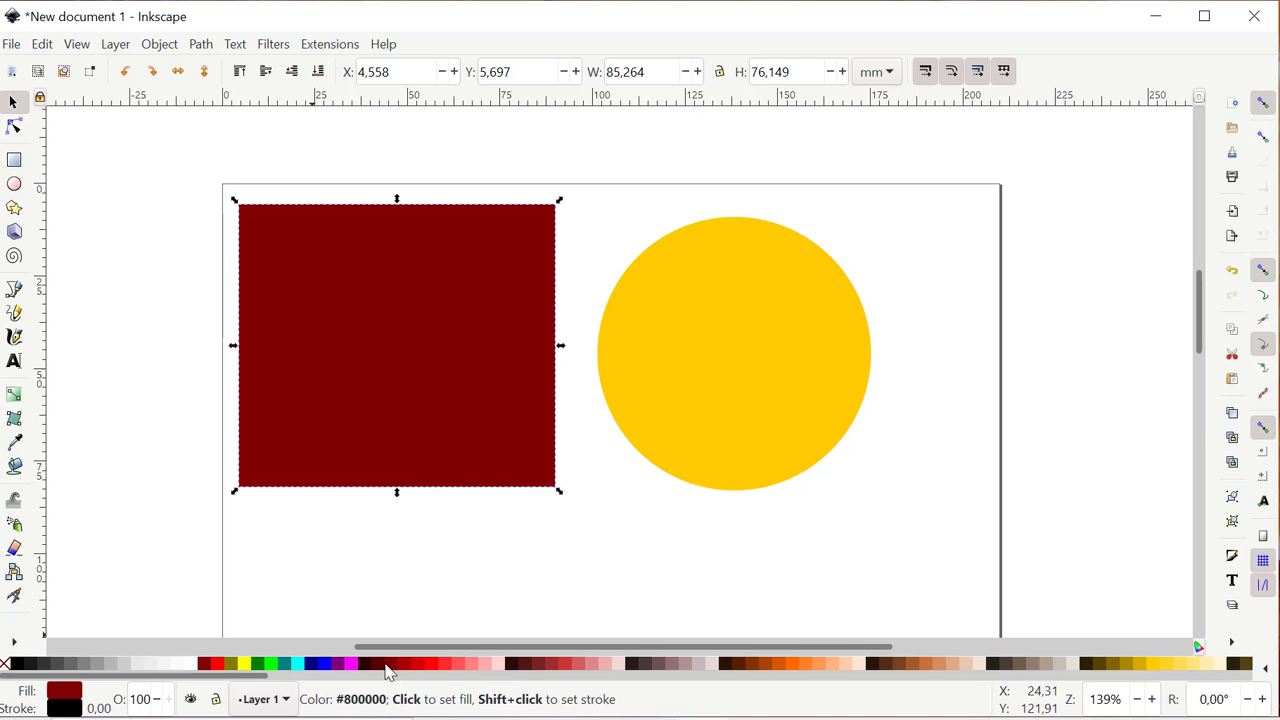
Step: Fill the rectangle with the brighter red d40000 from the default palette
{"action": "left_click", "coordinate": [440, 668]}
{"action": "left_click", "coordinate": [424, 668]}
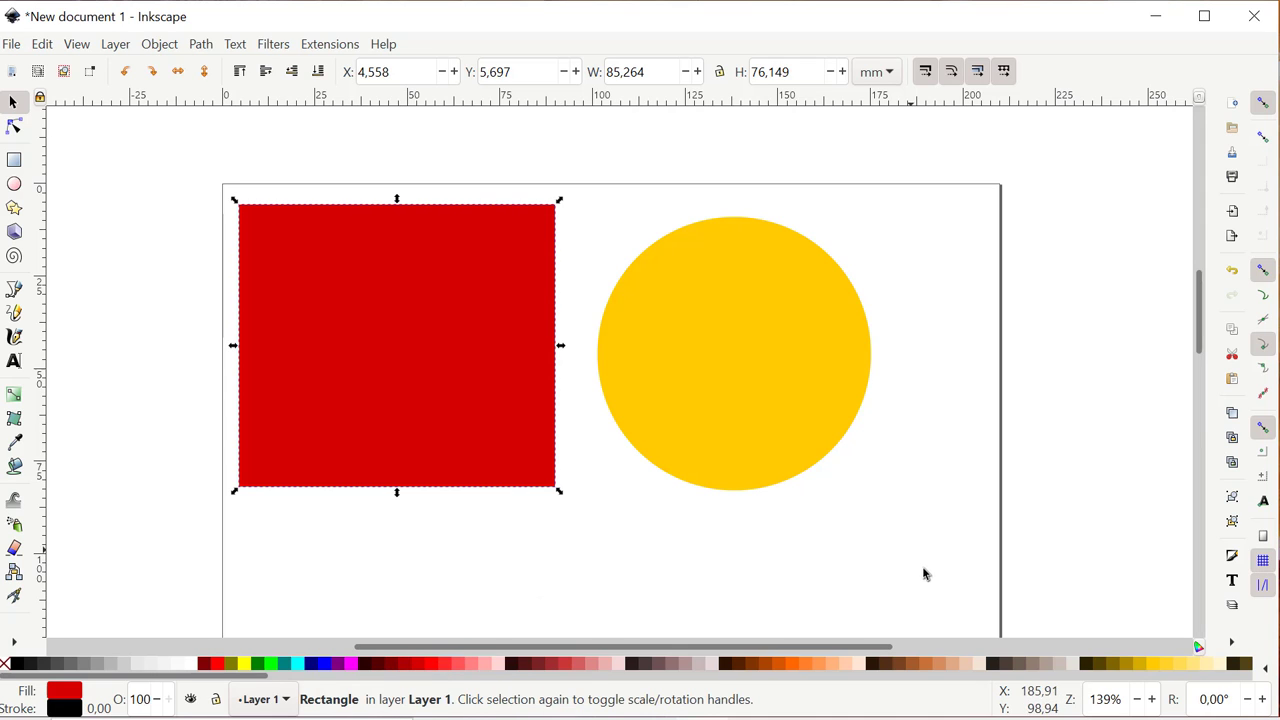
Step: Try the Greens and Ubuntu colour palettes, and return to the Inkscape default palette
{"action": "left_click", "coordinate": [1267, 670]}
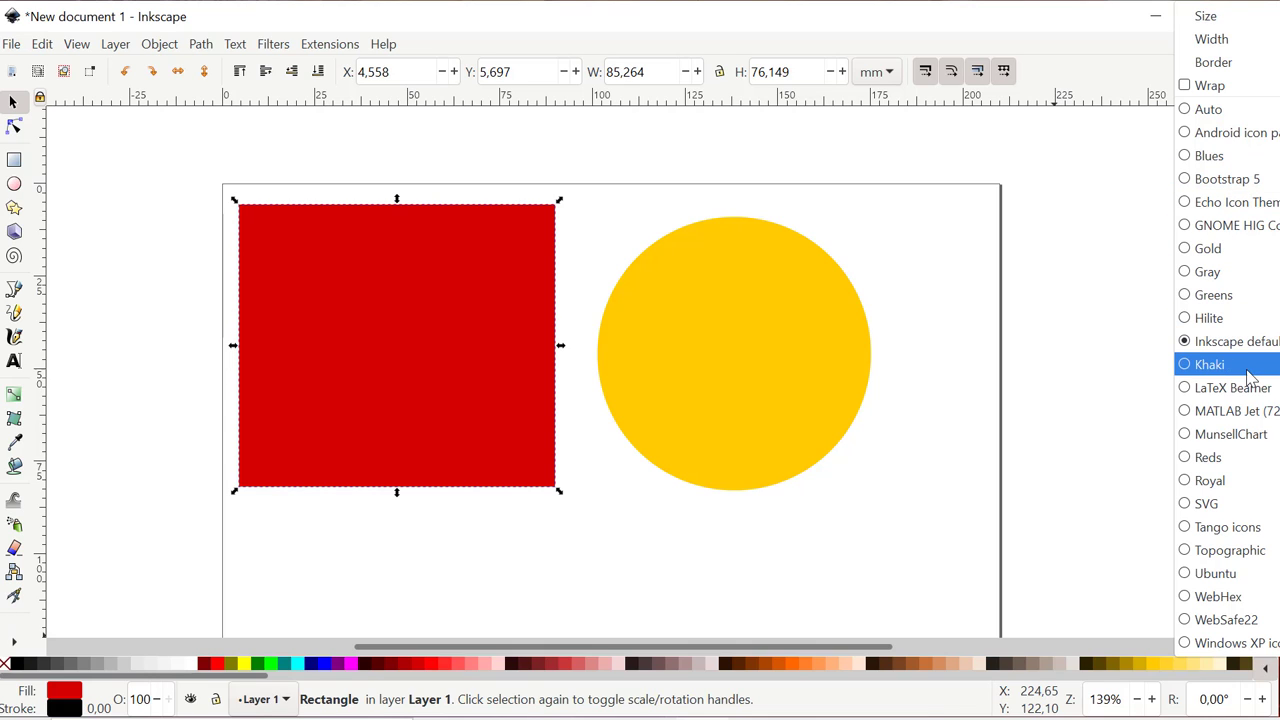
{"action": "left_click", "coordinate": [1248, 294]}
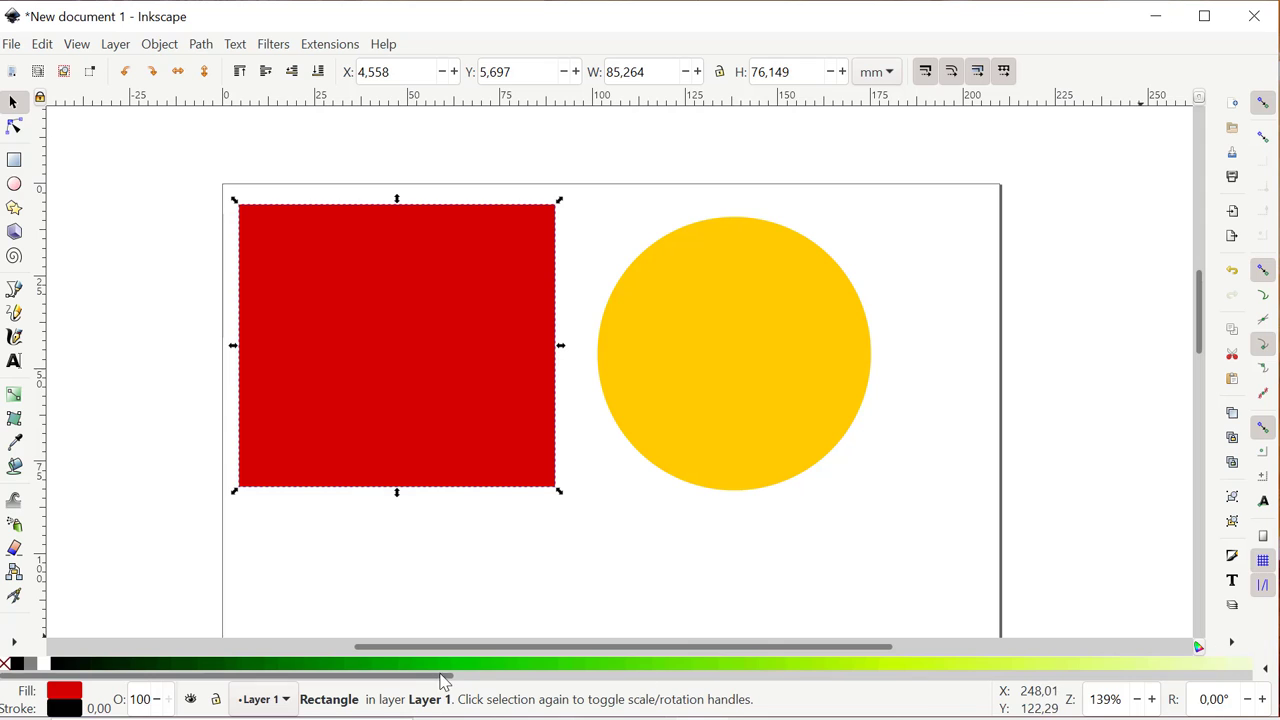
{"action": "left_click", "coordinate": [1265, 672]}
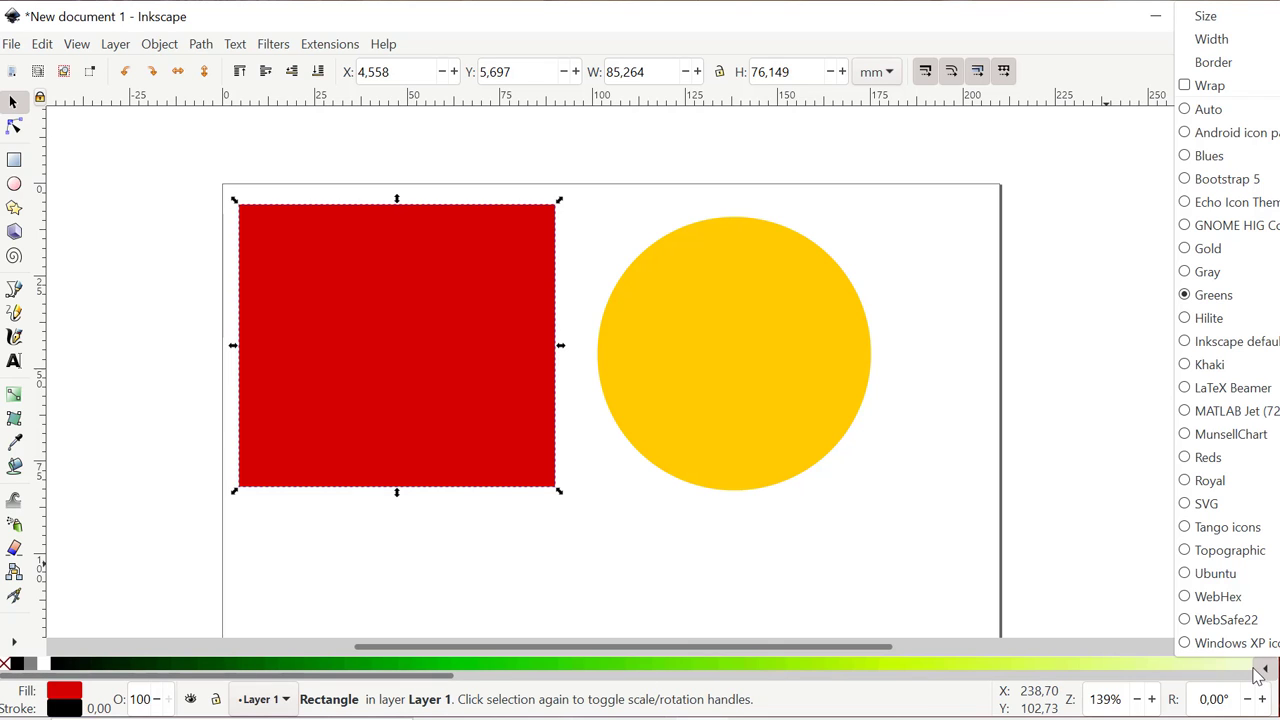
{"action": "left_click", "coordinate": [1245, 574]}
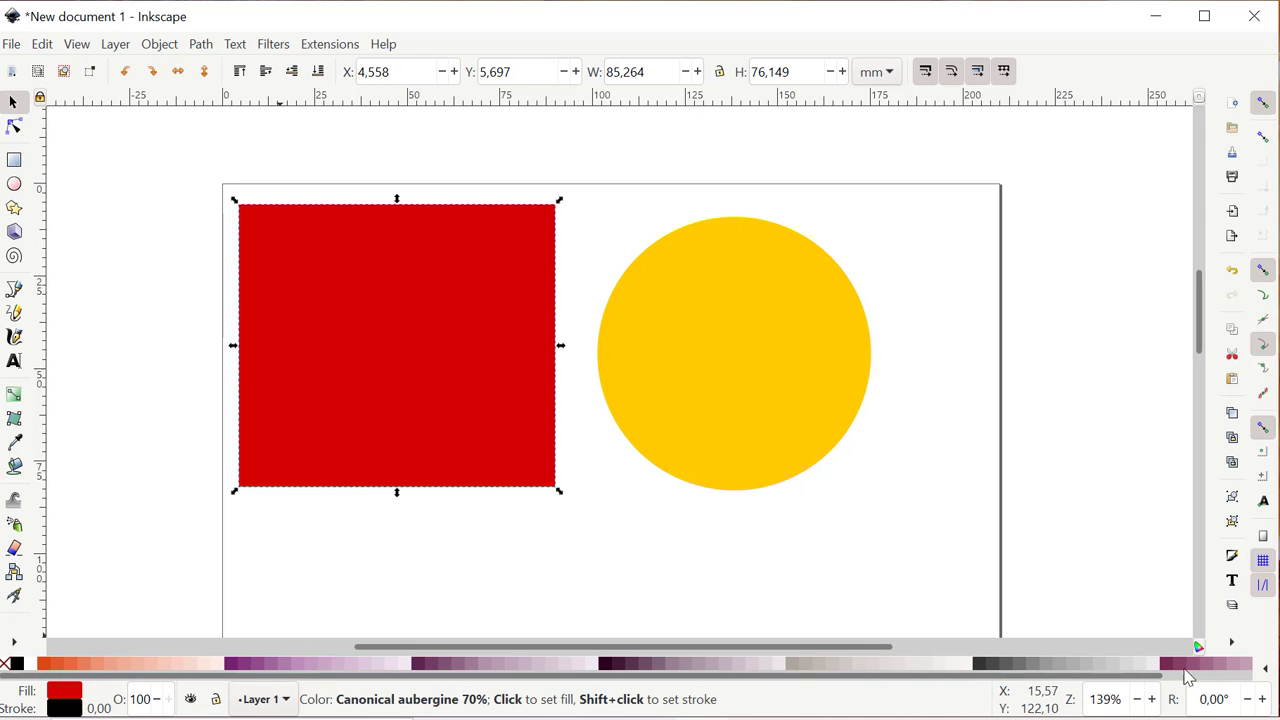
{"action": "left_click", "coordinate": [1266, 672]}
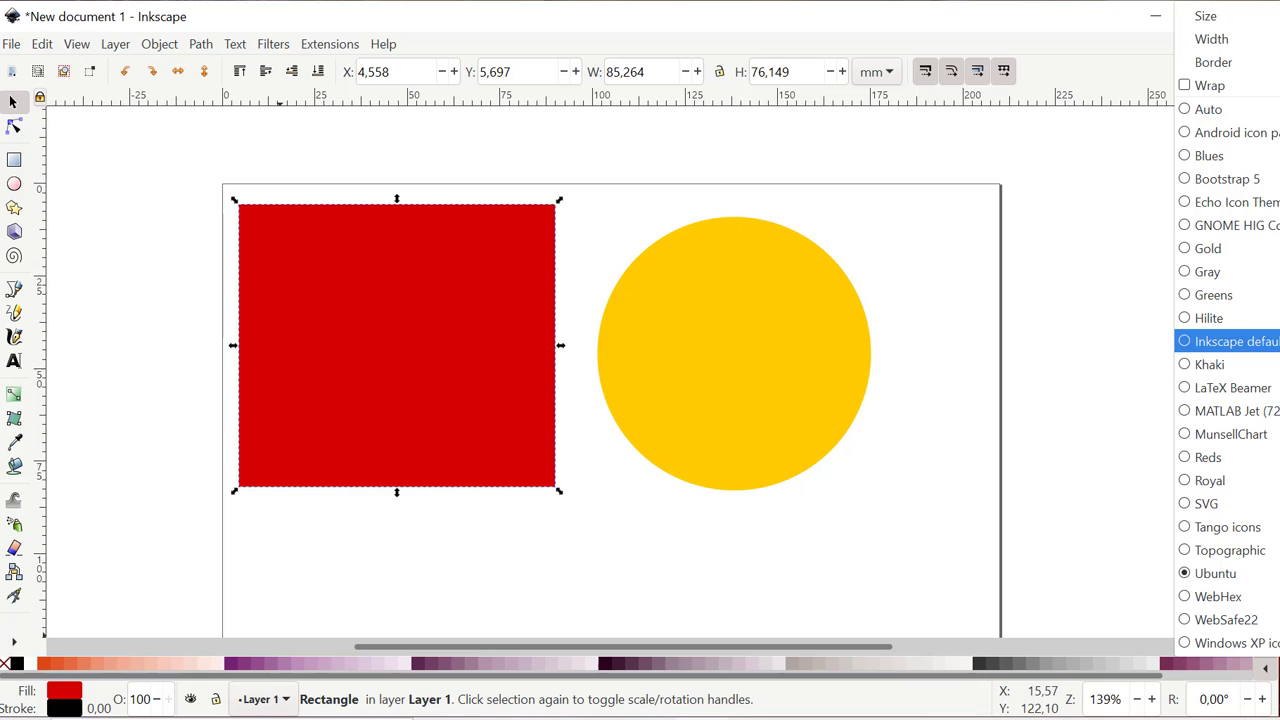
{"action": "left_click", "coordinate": [1236, 341]}
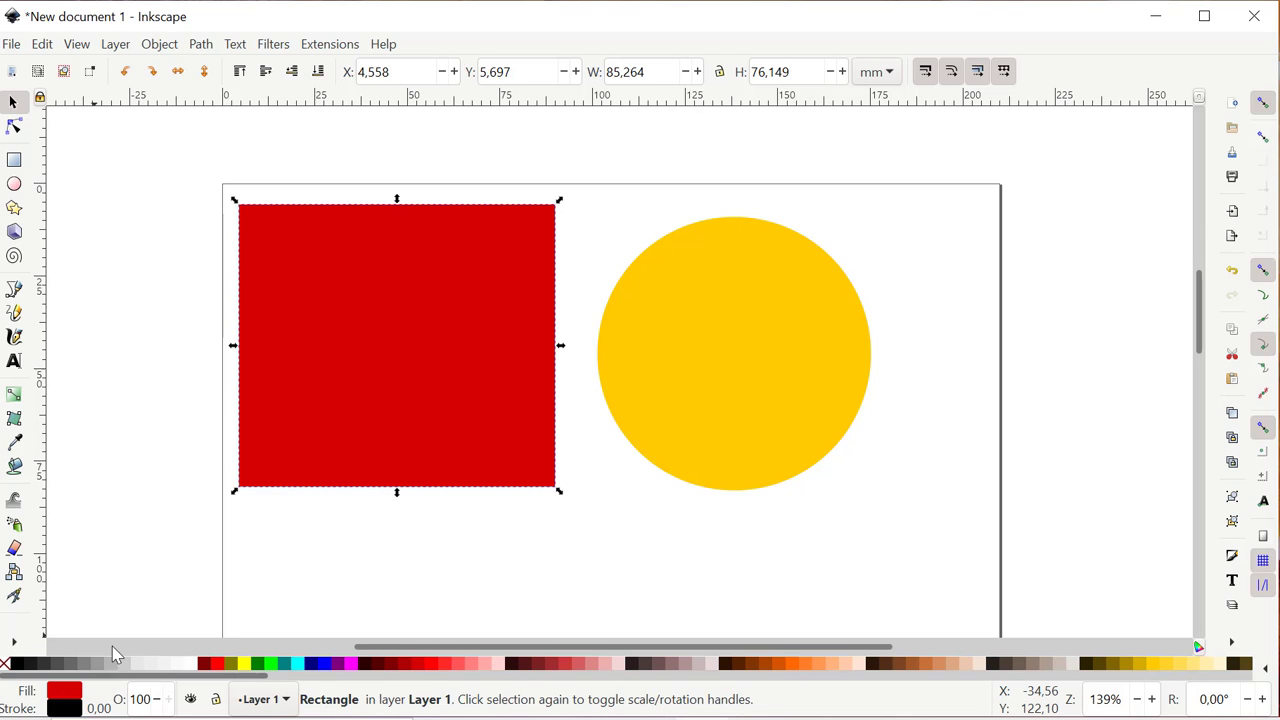
Step: Open the rectangle's fill settings and mix a pinkish purple flat fill of about R 202, G 101, B 207
{"action": "left_click", "coordinate": [63, 700]}
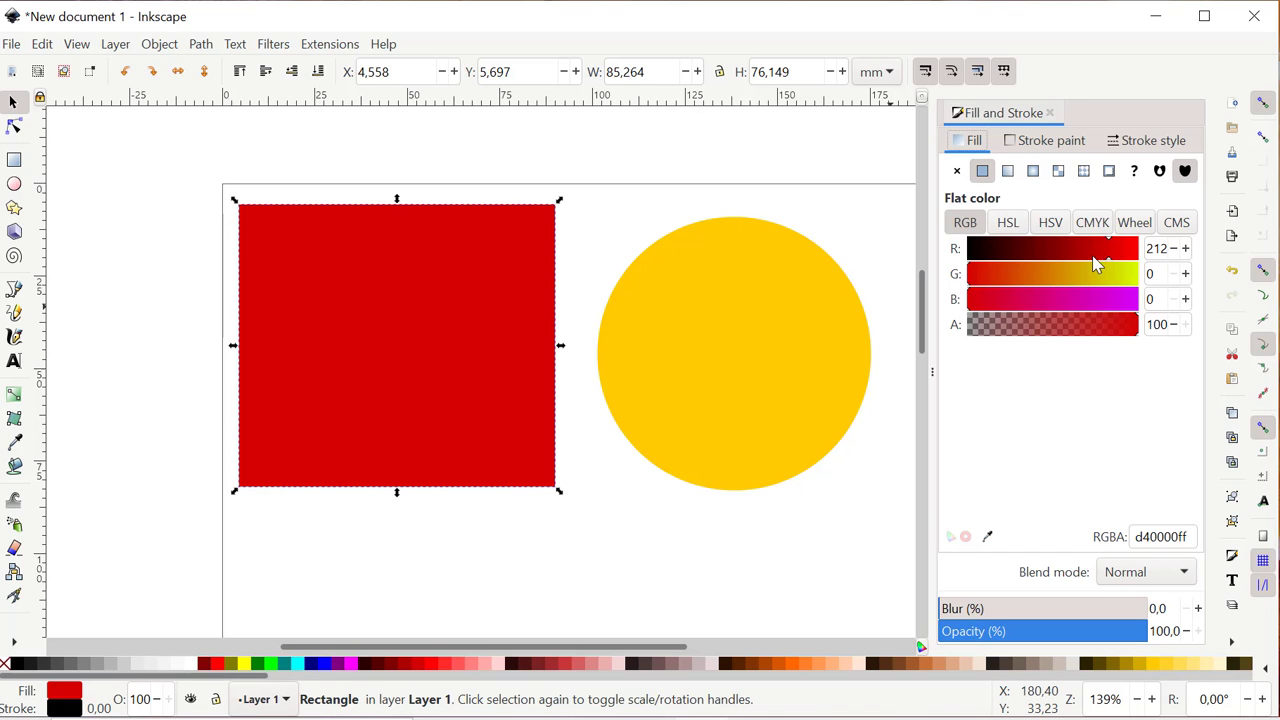
{"action": "mouse_move", "coordinate": [1108, 264]}
{"action": "left_mouse_down"}
{"action": "mouse_move", "coordinate": [1000, 264]}
{"action": "mouse_move", "coordinate": [1085, 264]}
{"action": "left_mouse_up"}
{"action": "left_click_drag", "start_coordinate": [988, 283], "coordinate": [1066, 287]}
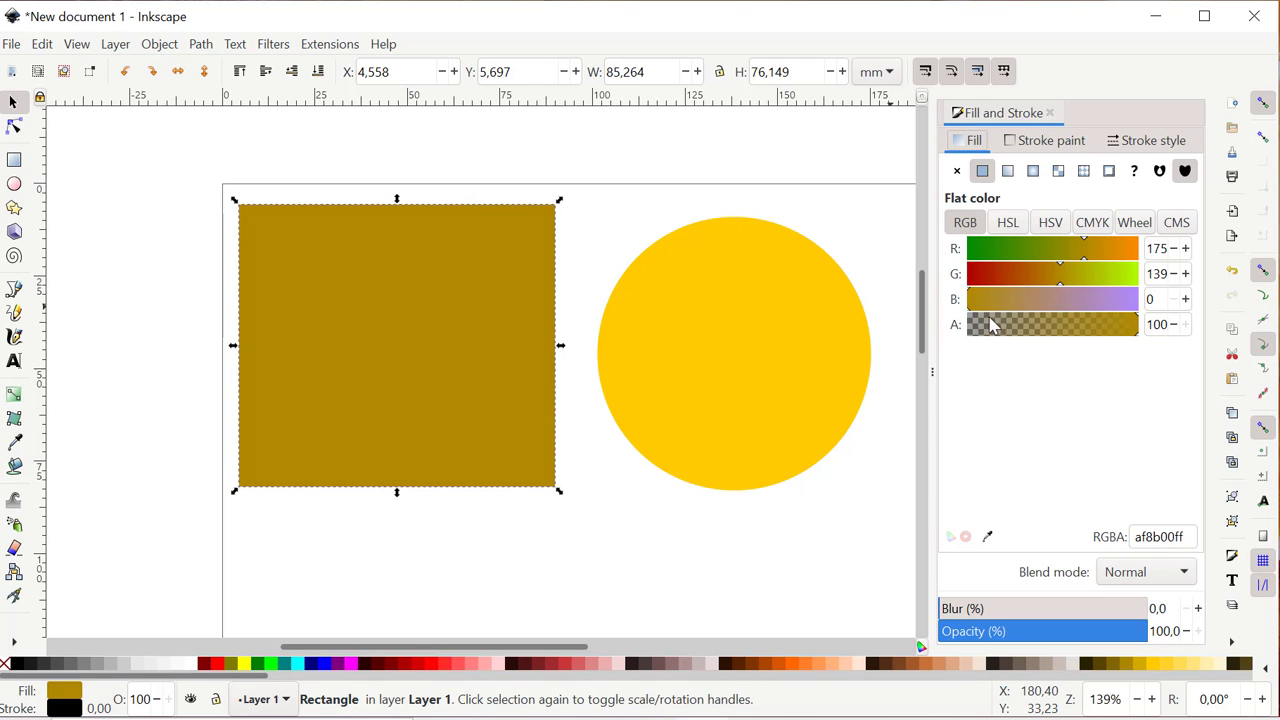
{"action": "left_click_drag", "start_coordinate": [993, 315], "coordinate": [1106, 312]}
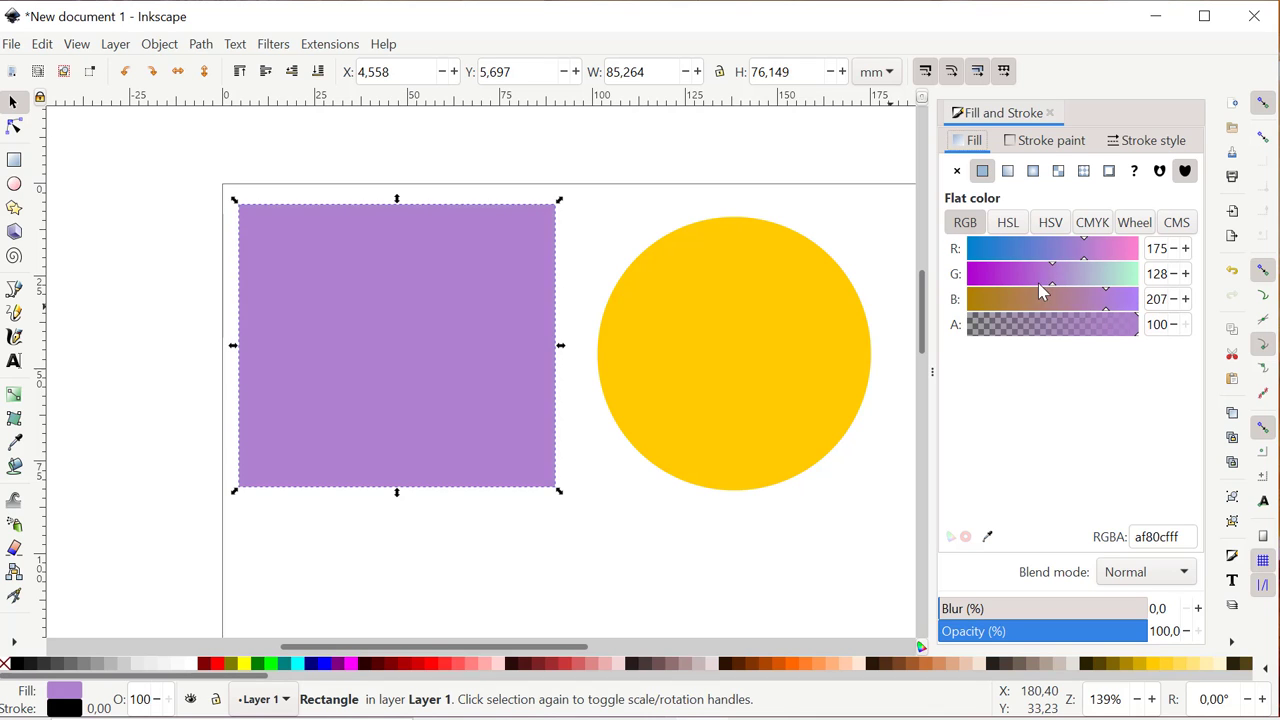
{"action": "mouse_move", "coordinate": [1038, 283]}
{"action": "left_mouse_down"}
{"action": "mouse_move", "coordinate": [990, 285]}
{"action": "mouse_move", "coordinate": [1051, 286]}
{"action": "mouse_move", "coordinate": [1038, 288]}
{"action": "left_mouse_up"}
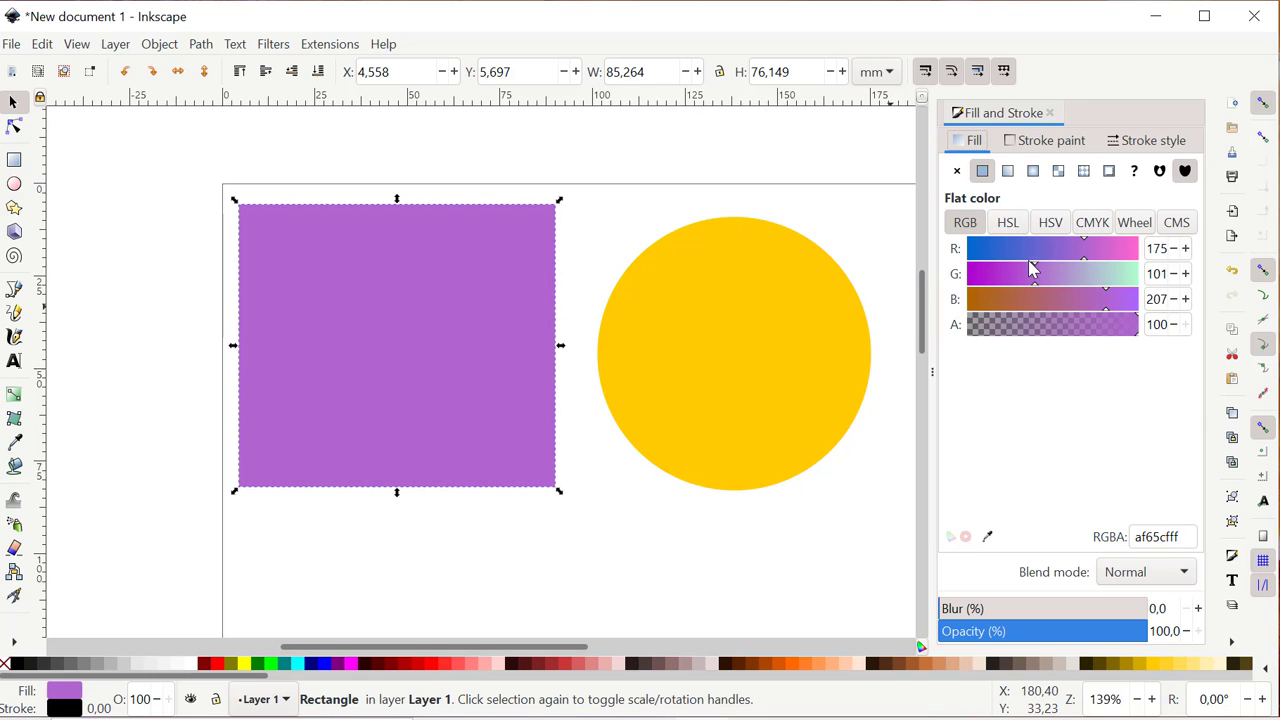
{"action": "mouse_move", "coordinate": [1087, 248]}
{"action": "left_mouse_down"}
{"action": "mouse_move", "coordinate": [1034, 249]}
{"action": "mouse_move", "coordinate": [1105, 252]}
{"action": "left_mouse_up"}
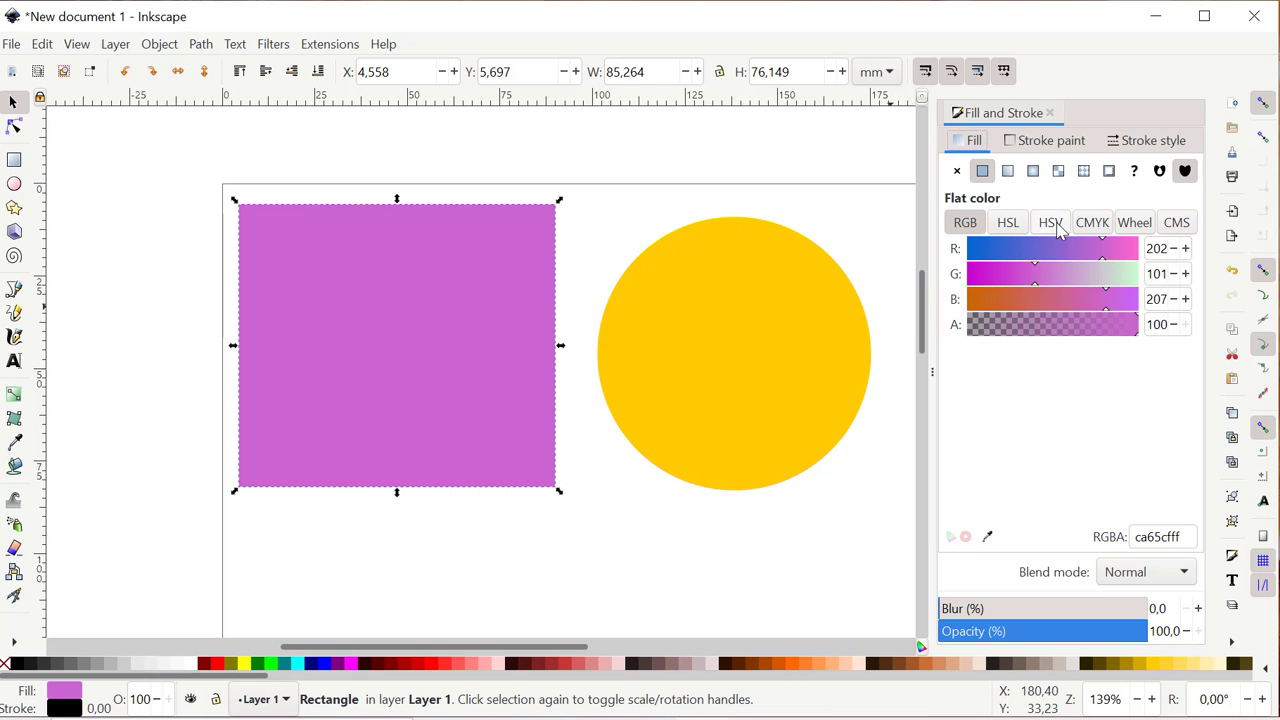
Step: Switch the fill colour mode through CMYK to the colour wheel, and shift the rectangle's fill to a saturated pink, about f104a1ff
{"action": "left_click", "coordinate": [1098, 228]}
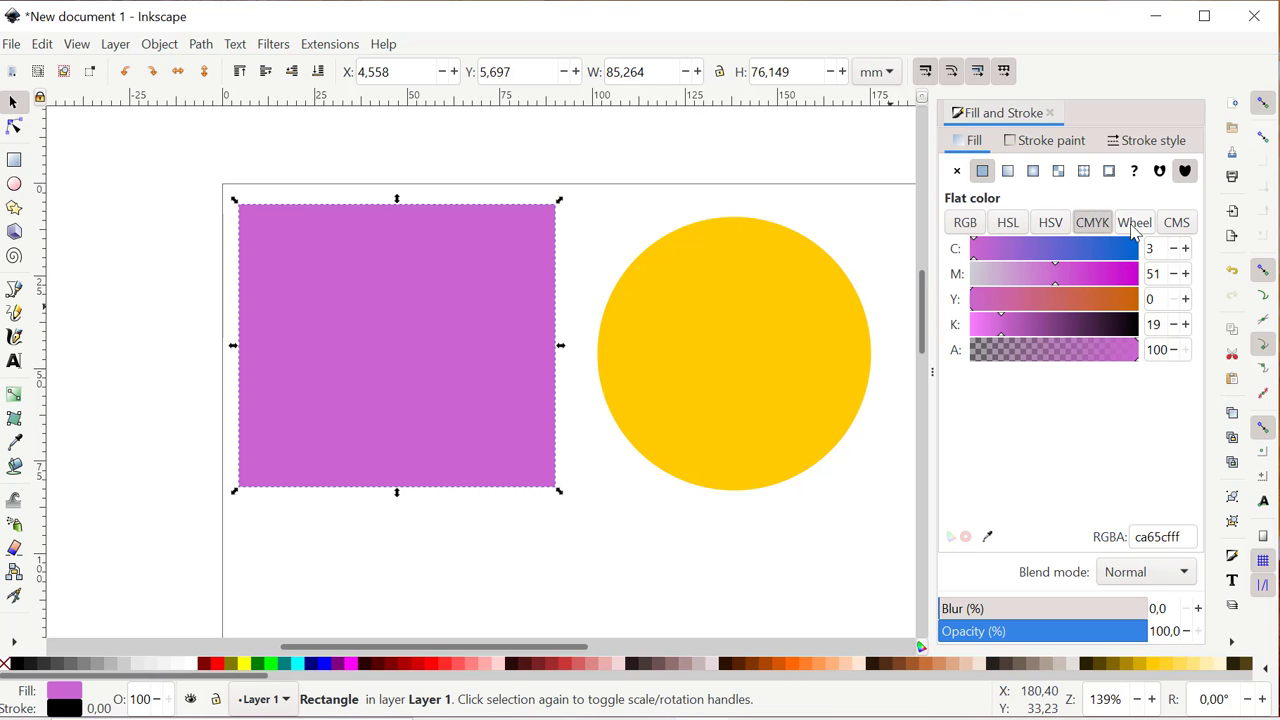
{"action": "left_click", "coordinate": [1134, 224]}
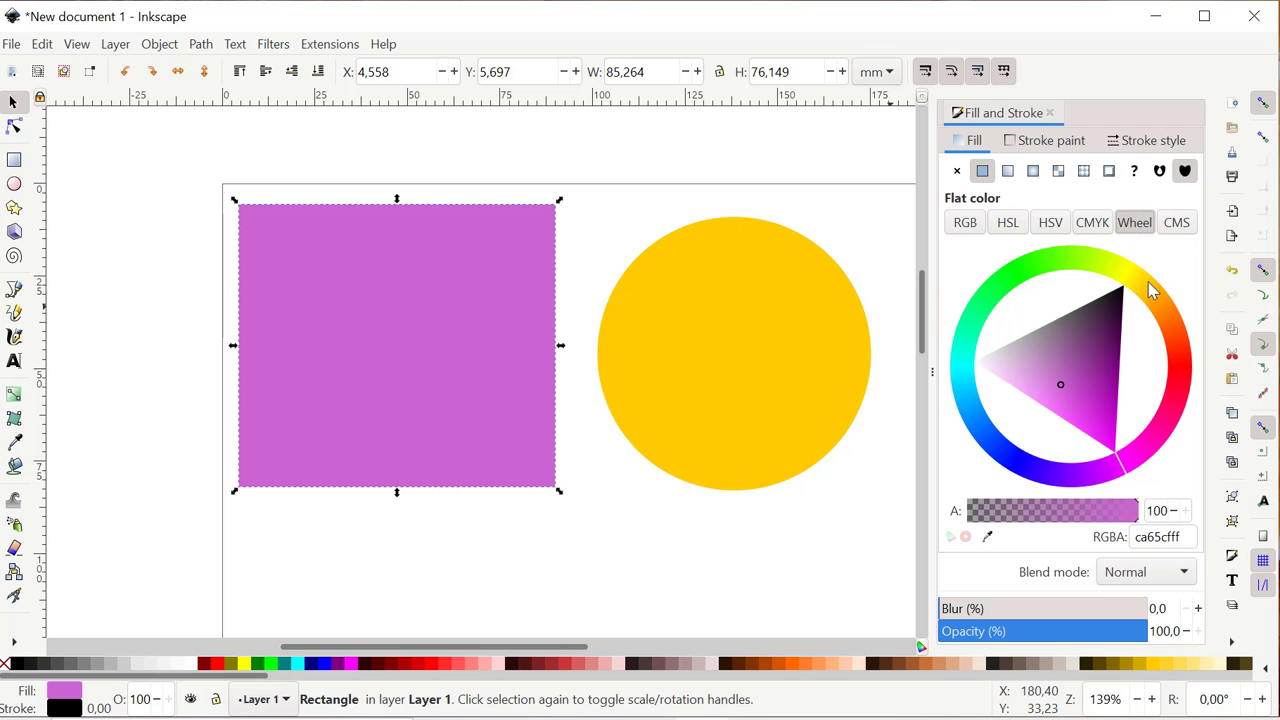
{"action": "left_click_drag", "start_coordinate": [1130, 290], "coordinate": [985, 428]}
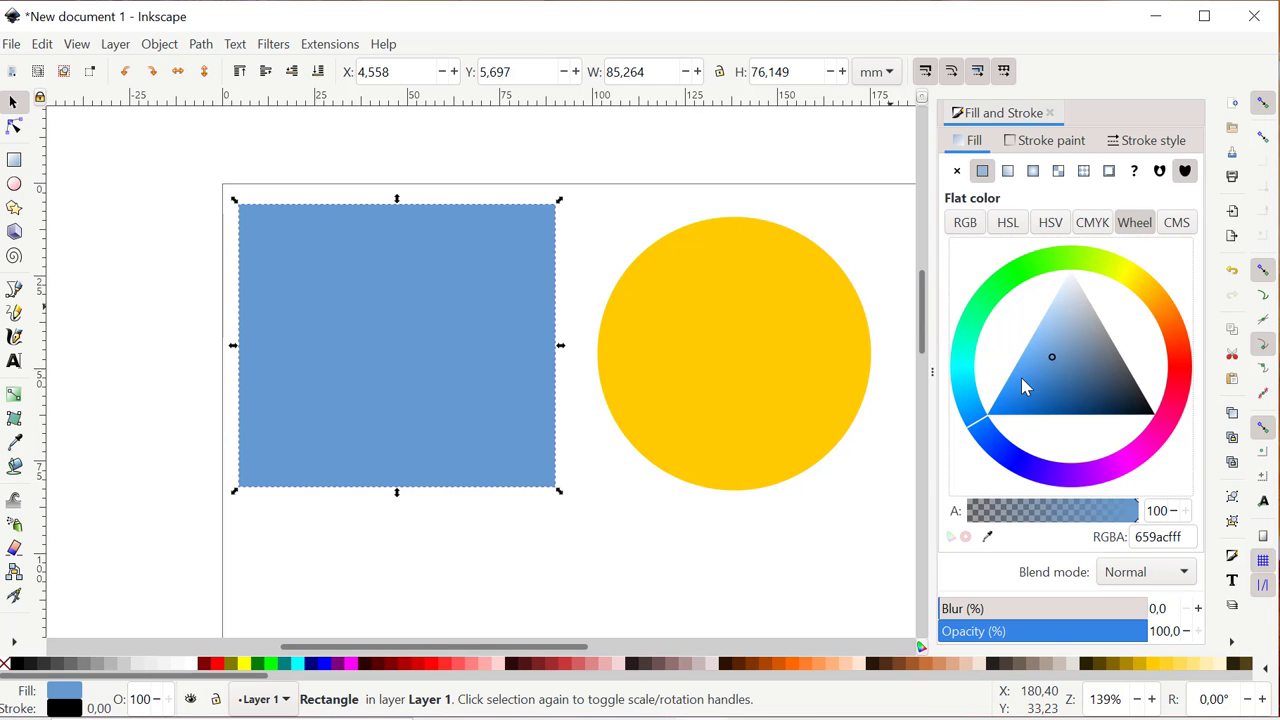
{"action": "mouse_move", "coordinate": [1022, 387]}
{"action": "left_mouse_down"}
{"action": "mouse_move", "coordinate": [1000, 420]}
{"action": "mouse_move", "coordinate": [971, 429]}
{"action": "mouse_move", "coordinate": [1034, 463]}
{"action": "mouse_move", "coordinate": [1131, 474]}
{"action": "mouse_move", "coordinate": [1173, 458]}
{"action": "mouse_move", "coordinate": [1176, 438]}
{"action": "left_mouse_up"}
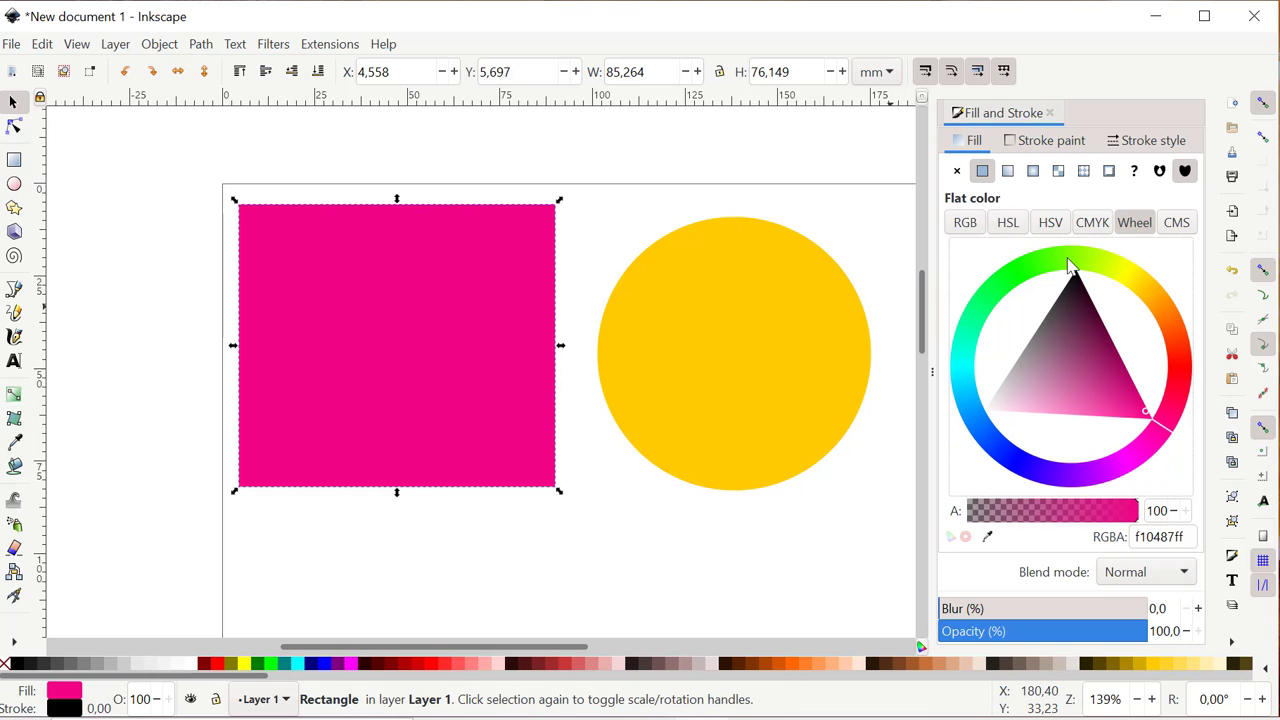
{"action": "left_click_drag", "start_coordinate": [1162, 428], "coordinate": [1154, 442]}
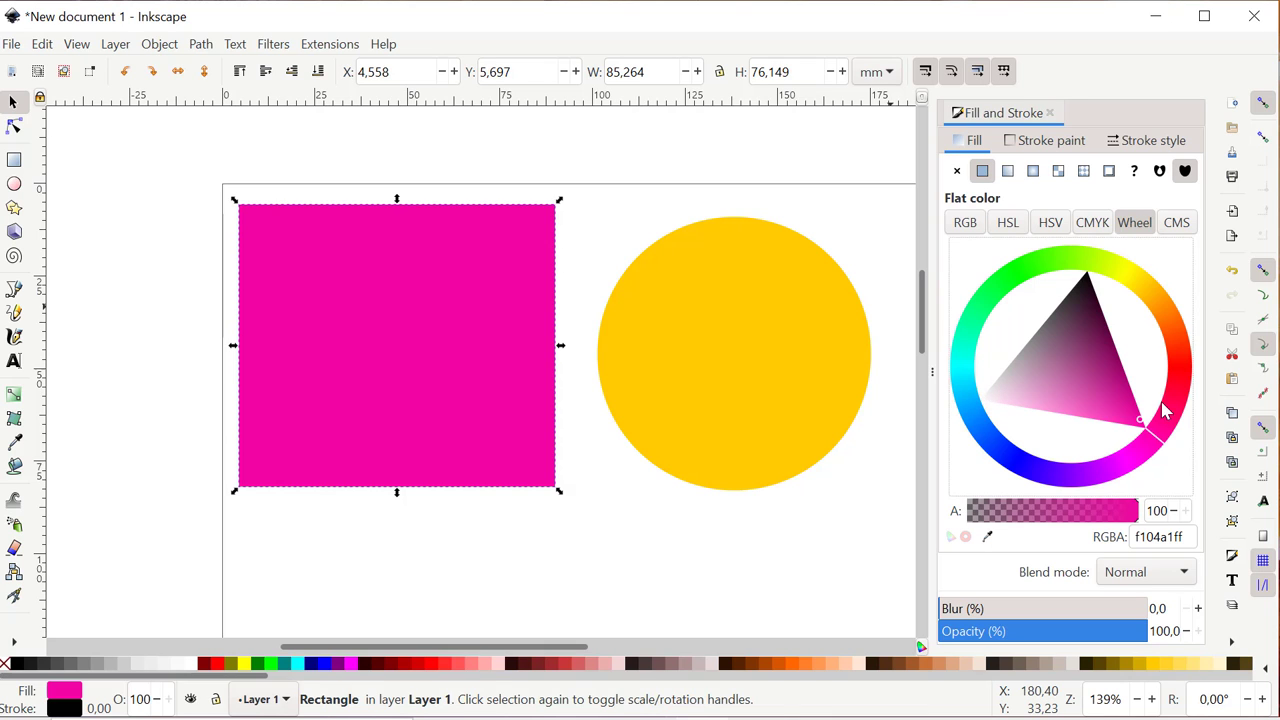
Step: Try green and purple hues on the colour wheel, and leave the rectangle filled with blue-violet, about 4c04f1ff
{"action": "mouse_move", "coordinate": [1160, 443]}
{"action": "left_mouse_down"}
{"action": "mouse_move", "coordinate": [1194, 381]}
{"action": "mouse_move", "coordinate": [1168, 303]}
{"action": "mouse_move", "coordinate": [1133, 280]}
{"action": "mouse_move", "coordinate": [1068, 272]}
{"action": "left_mouse_up"}
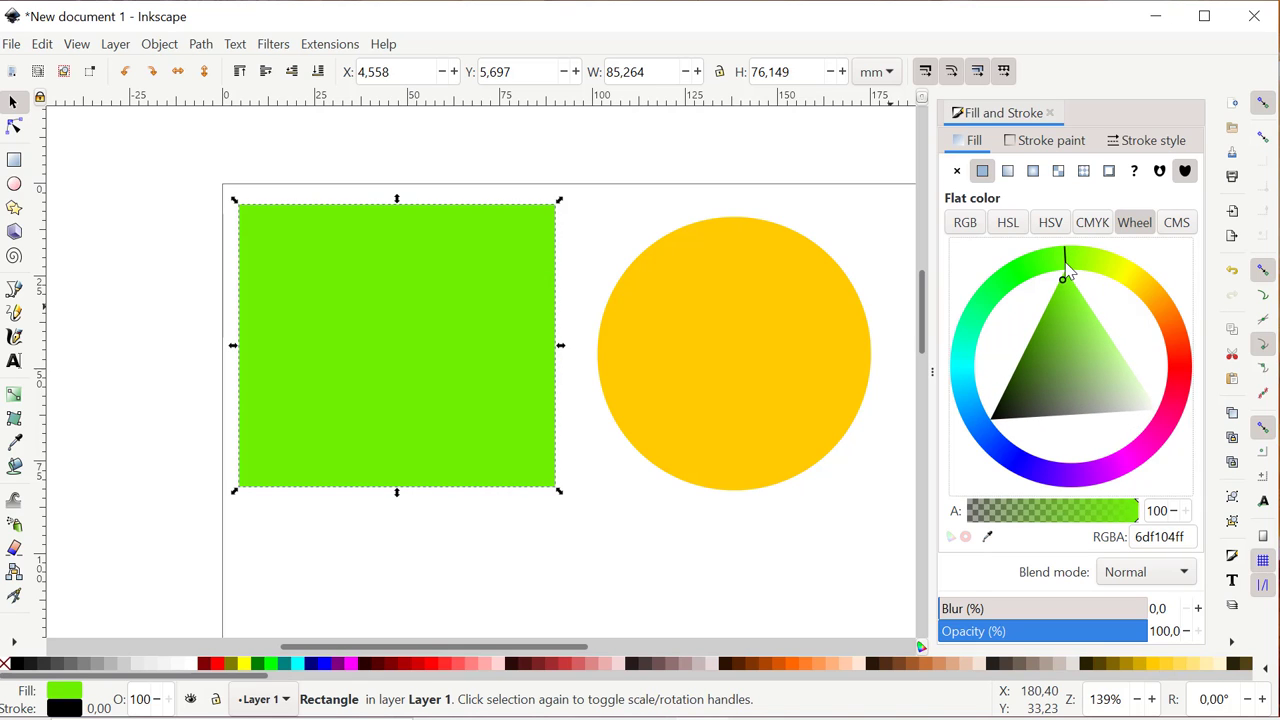
{"action": "left_click", "coordinate": [1083, 485]}
{"action": "left_click", "coordinate": [1065, 262]}
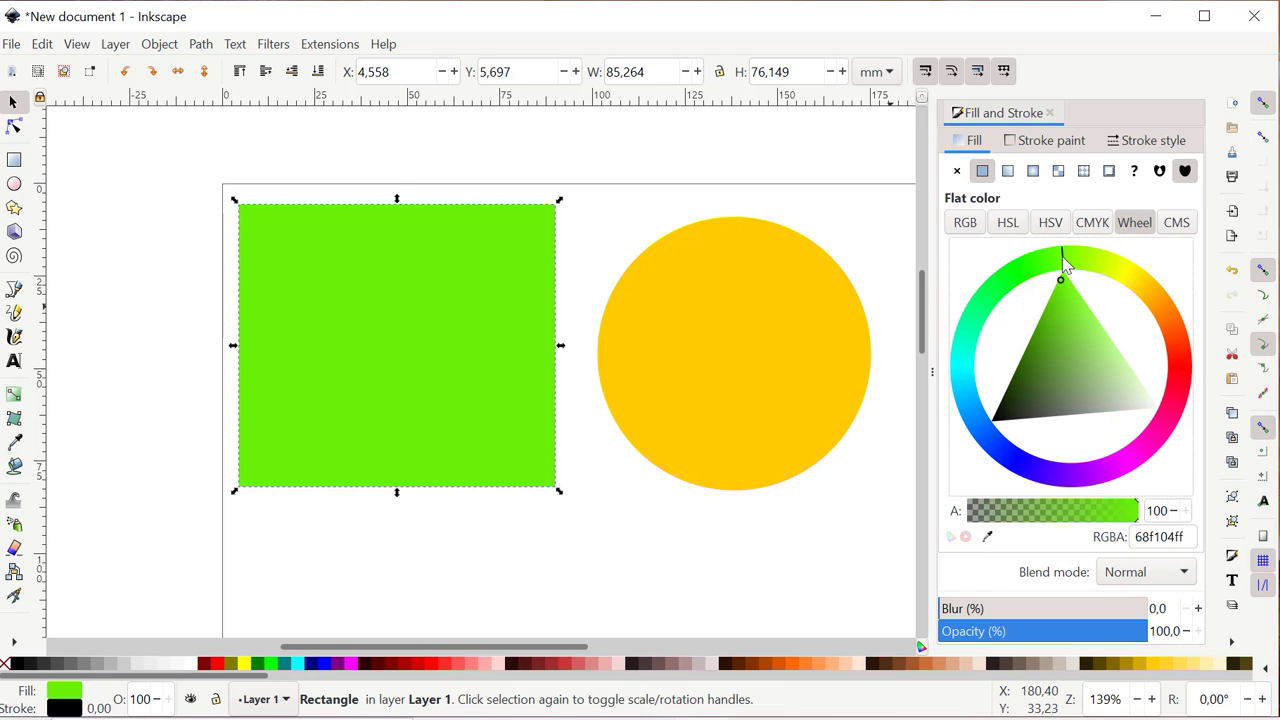
{"action": "left_click", "coordinate": [1079, 487]}
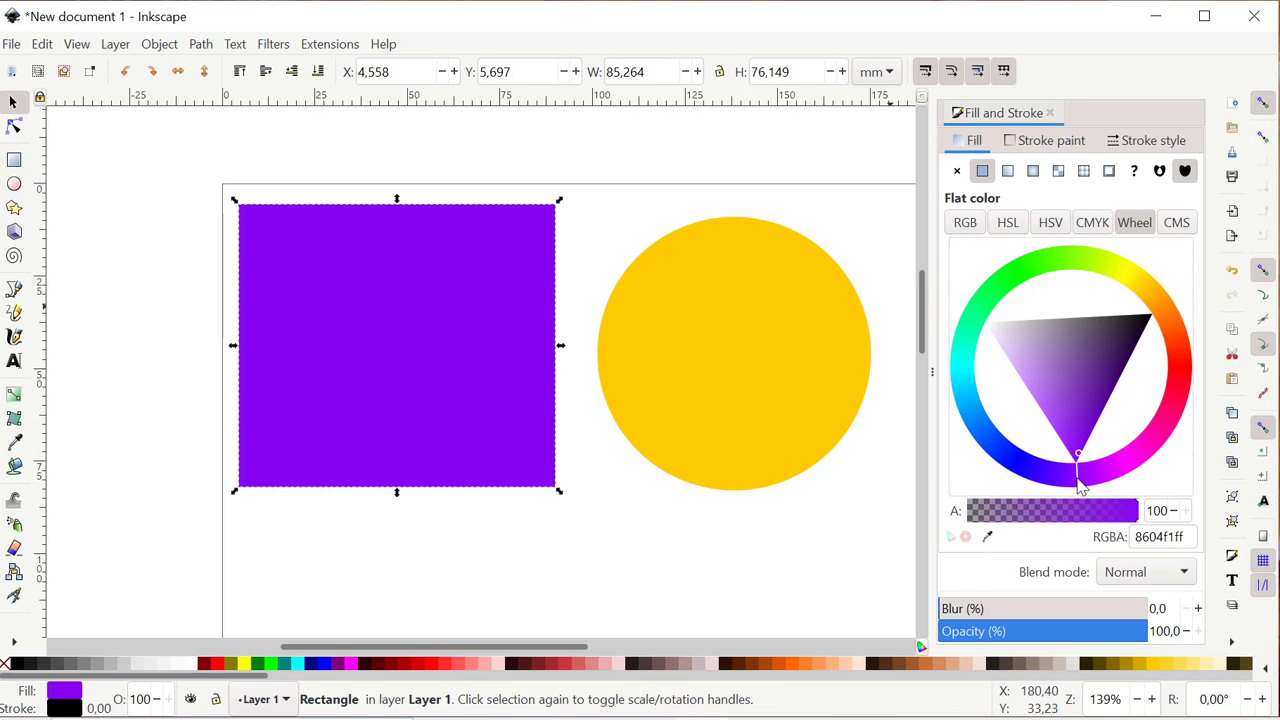
{"action": "left_click_drag", "start_coordinate": [1094, 480], "coordinate": [1049, 482]}
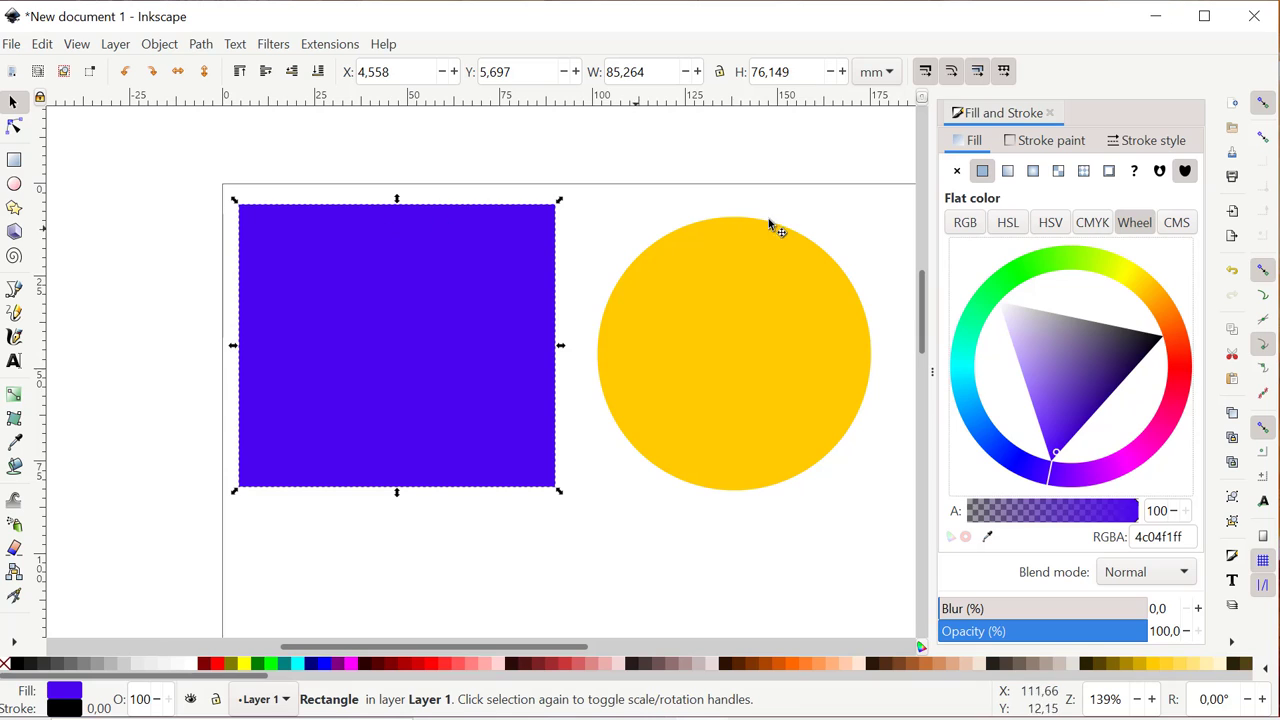
Step: Show the rectangle's stroke paint on the colour wheel and turn the wheel to a red hue
{"action": "left_click", "coordinate": [1076, 143]}
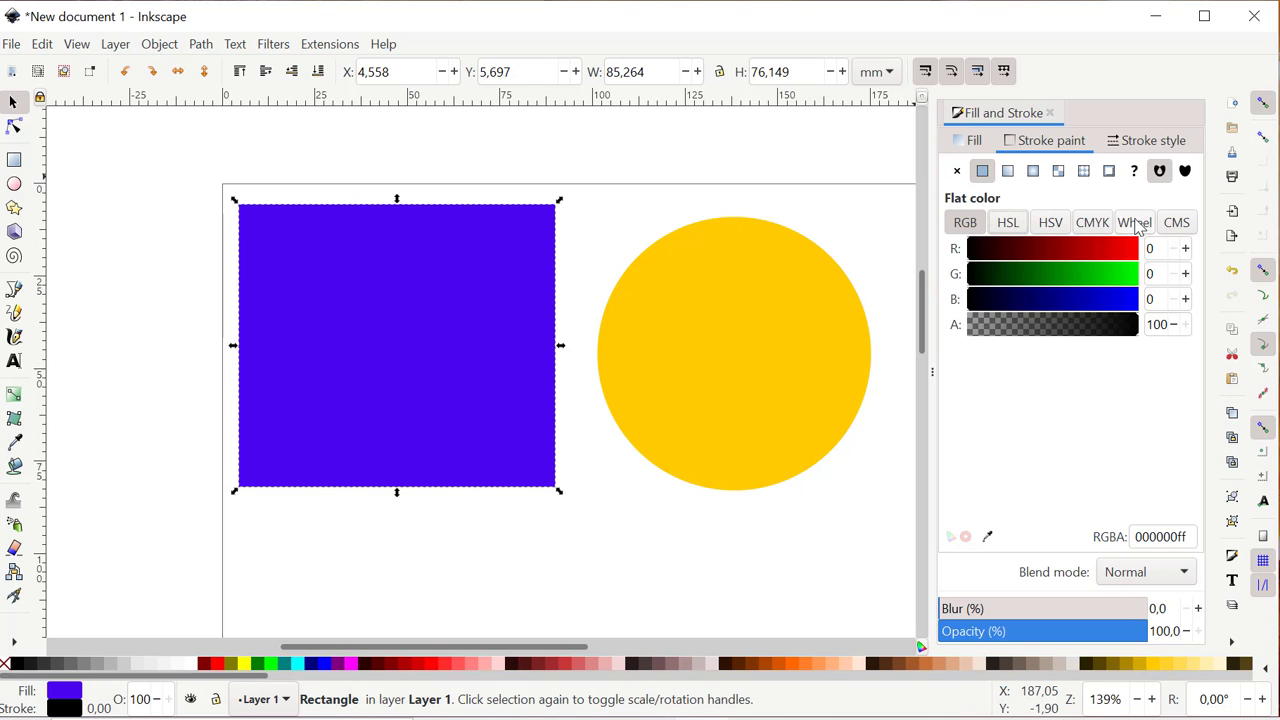
{"action": "left_click", "coordinate": [1136, 224]}
{"action": "mouse_move", "coordinate": [1186, 374]}
{"action": "left_mouse_down"}
{"action": "mouse_move", "coordinate": [1025, 273]}
{"action": "mouse_move", "coordinate": [986, 305]}
{"action": "mouse_move", "coordinate": [995, 295]}
{"action": "mouse_move", "coordinate": [1163, 318]}
{"action": "mouse_move", "coordinate": [1157, 434]}
{"action": "mouse_move", "coordinate": [1174, 384]}
{"action": "left_mouse_up"}
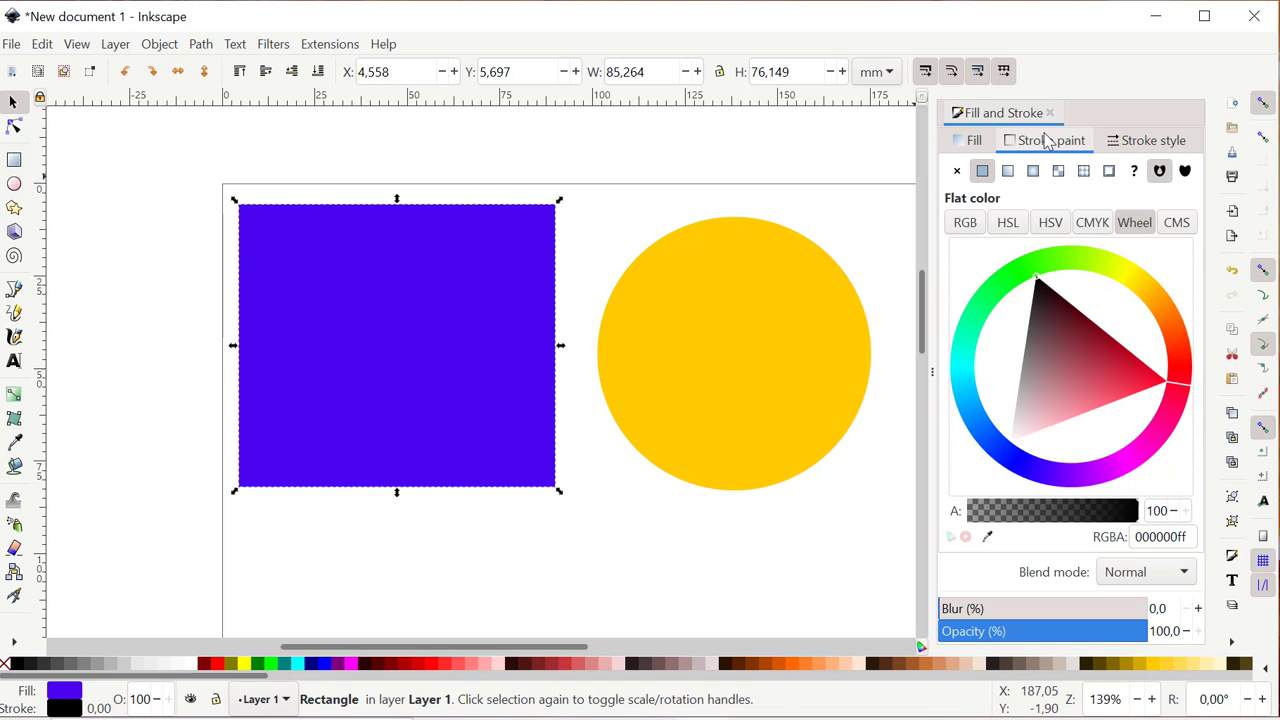
Step: Give the rectangle a visible outline by raising its stroke width to 2 mm
{"action": "left_click", "coordinate": [1155, 140]}
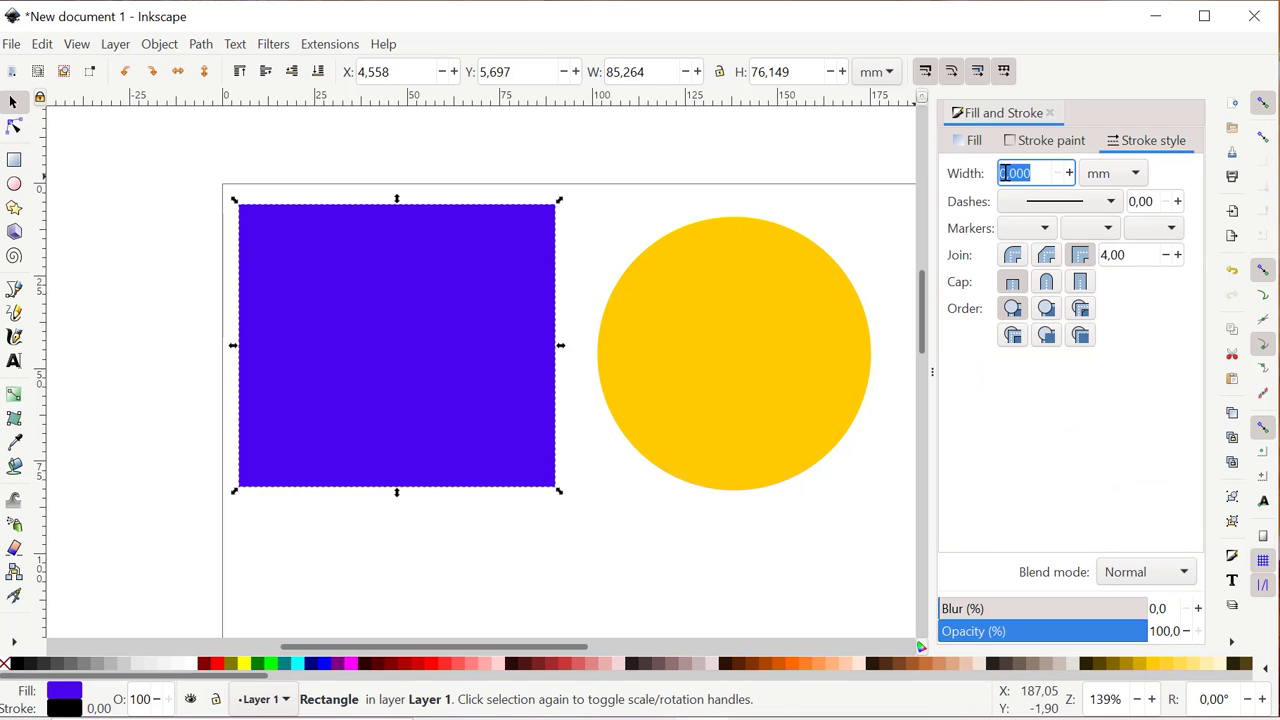
{"action": "left_click", "coordinate": [1068, 176]}
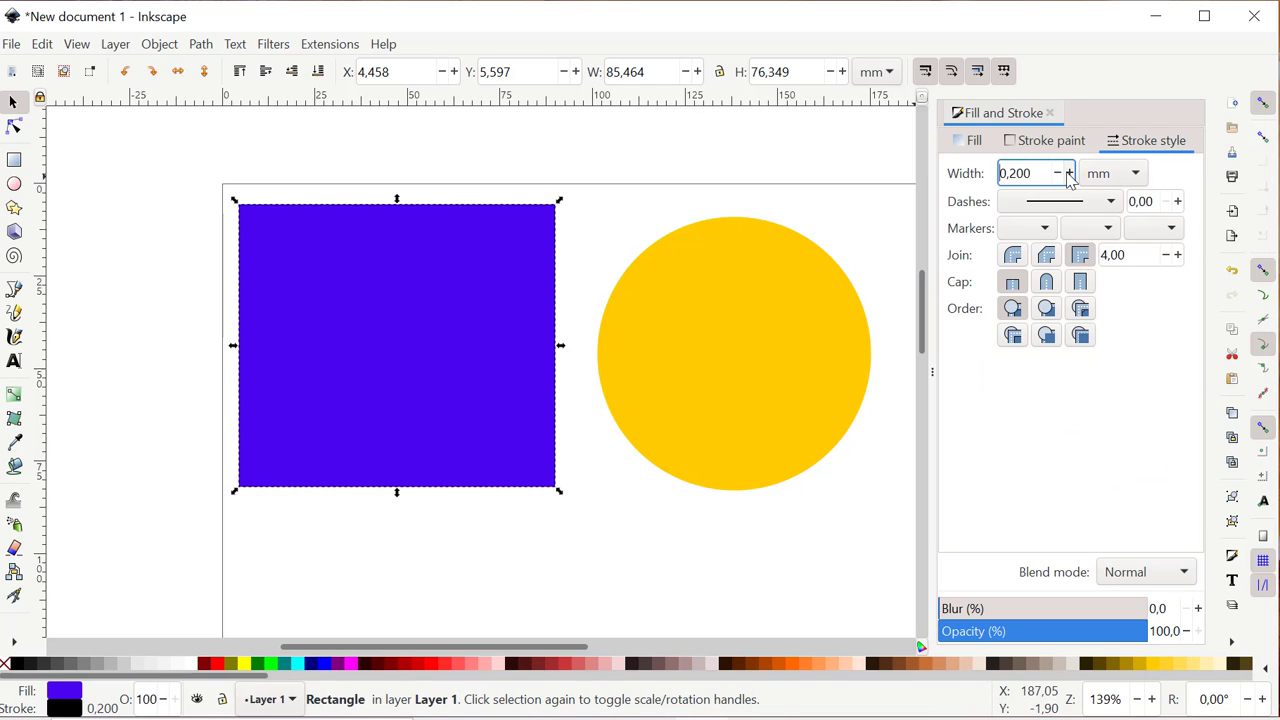
{"action": "left_click", "coordinate": [1068, 176]}
{"action": "left_click", "coordinate": [1068, 176]}
{"action": "left_click", "coordinate": [1068, 176]}
{"action": "left_click", "coordinate": [1068, 176]}
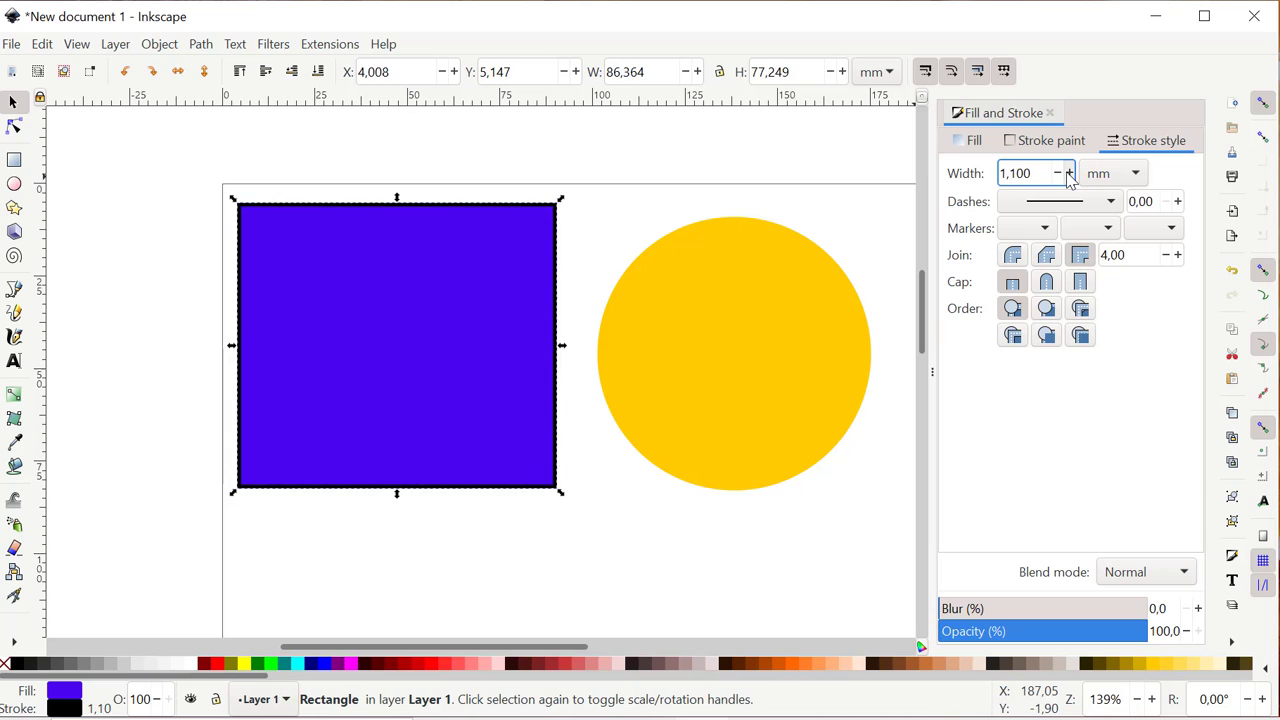
{"action": "left_click", "coordinate": [1068, 176]}
{"action": "left_click", "coordinate": [1068, 176]}
{"action": "left_click", "coordinate": [1068, 176]}
{"action": "left_click", "coordinate": [1068, 176]}
{"action": "left_click", "coordinate": [1068, 176]}
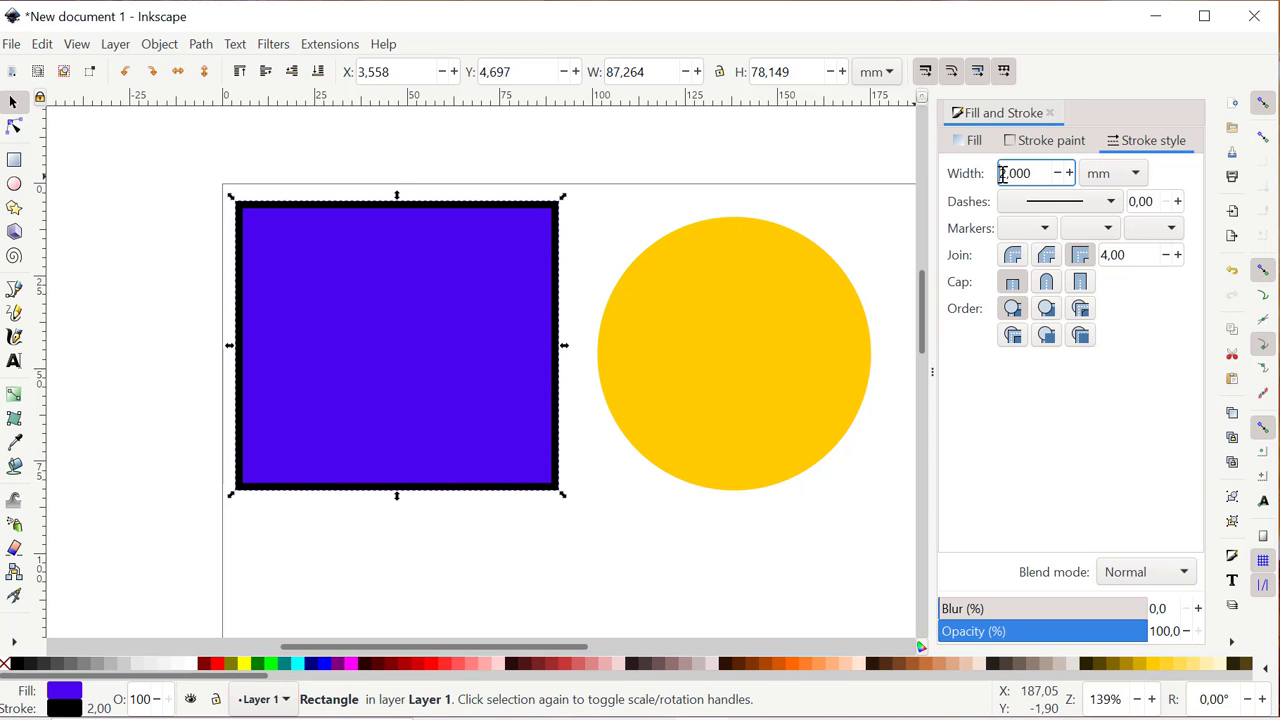
Step: Reduce the rectangle's stroke width to 0.8 mm
{"action": "left_click", "coordinate": [1057, 176]}
{"action": "left_click", "coordinate": [1057, 176]}
{"action": "left_click", "coordinate": [1057, 176]}
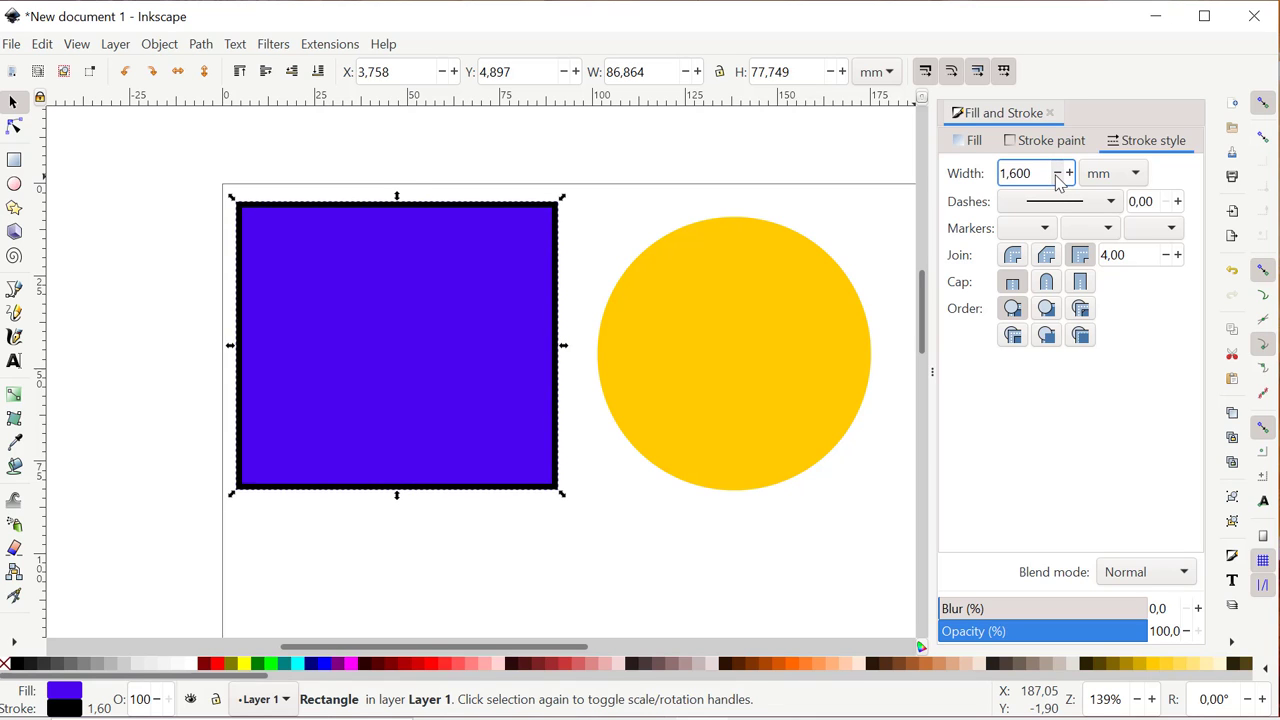
{"action": "left_click", "coordinate": [1057, 176]}
{"action": "left_click", "coordinate": [1057, 176]}
{"action": "left_click", "coordinate": [1057, 176]}
{"action": "left_click", "coordinate": [1057, 176]}
{"action": "left_click", "coordinate": [1057, 176]}
{"action": "left_click", "coordinate": [1057, 176]}
{"action": "left_click", "coordinate": [1057, 176]}
{"action": "left_click", "coordinate": [1057, 176]}
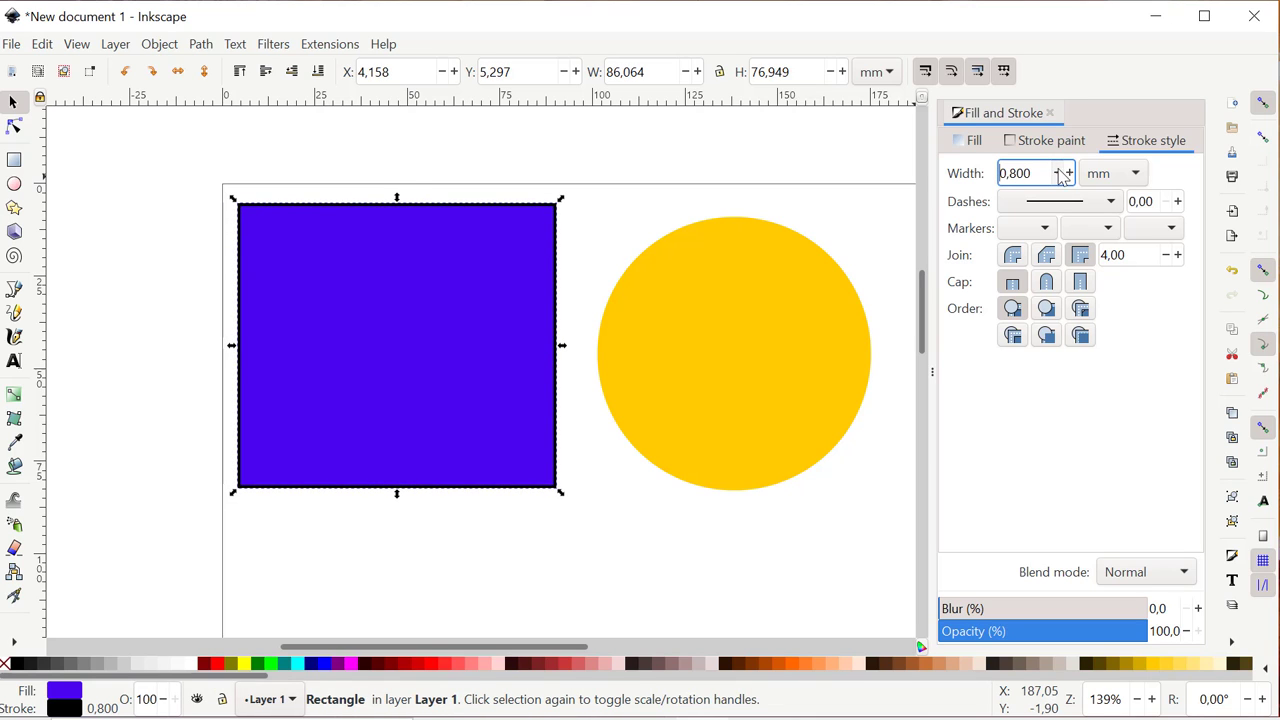
Step: Set the rectangle's stroke width to 1.5 mm
{"action": "left_click", "coordinate": [1068, 174]}
{"action": "left_click", "coordinate": [1068, 174]}
{"action": "left_click", "coordinate": [1068, 174]}
{"action": "left_click", "coordinate": [1068, 174]}
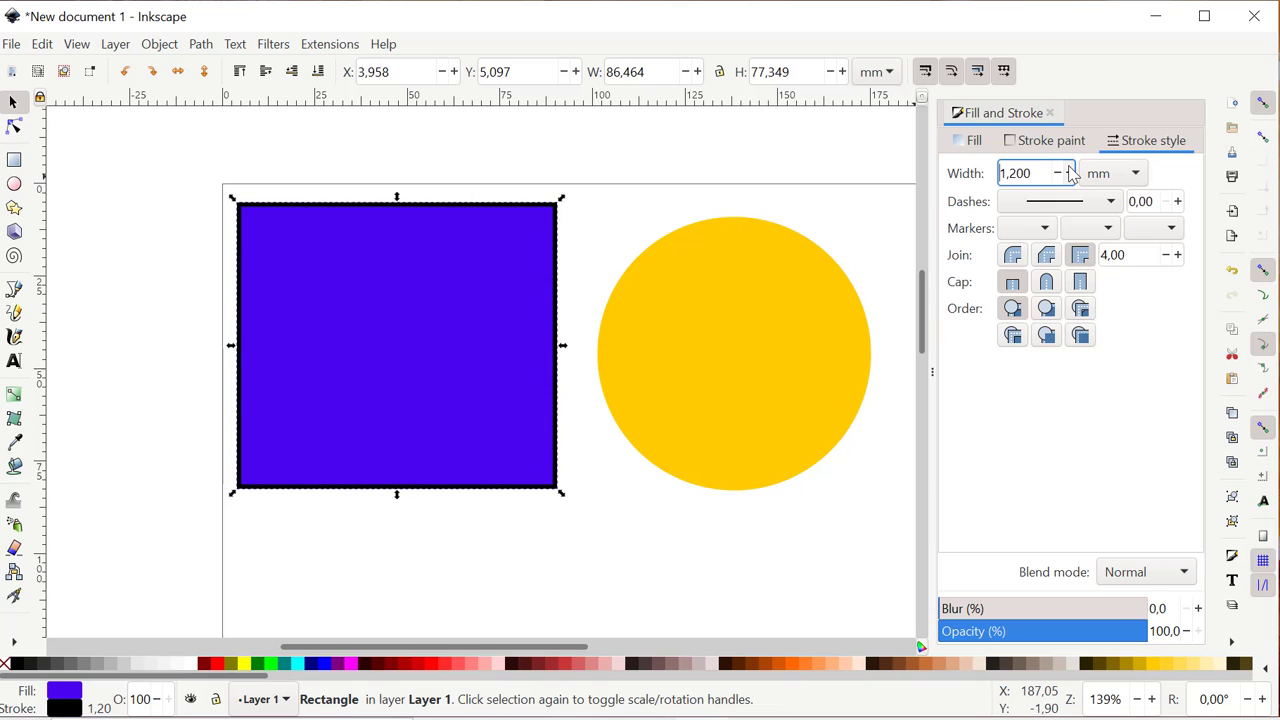
{"action": "left_click", "coordinate": [1068, 174]}
{"action": "left_click", "coordinate": [1068, 174]}
{"action": "left_click", "coordinate": [1068, 174]}
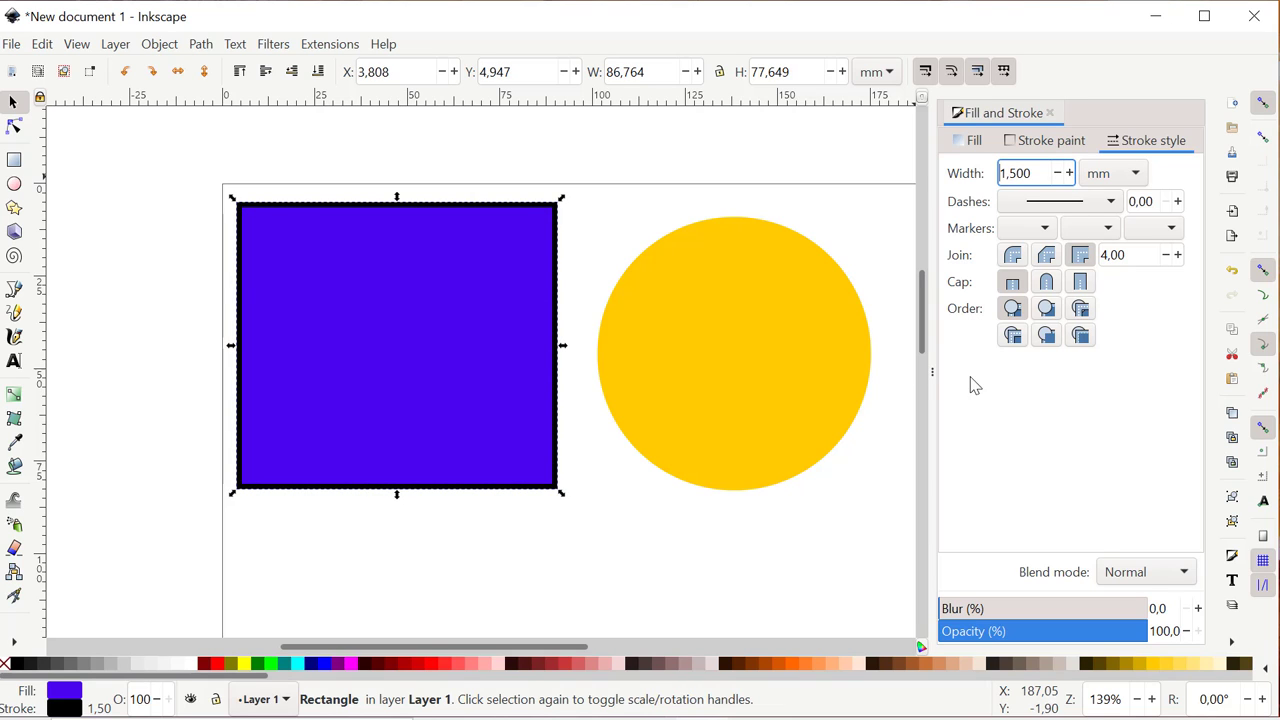
Step: Recolour the rectangle's stroke on the colour wheel to a light green, about 82d2b1ff, and show the rectangle's rotation handles
{"action": "left_click", "coordinate": [1050, 147]}
{"action": "left_click", "coordinate": [1140, 142]}
{"action": "left_click", "coordinate": [1058, 145]}
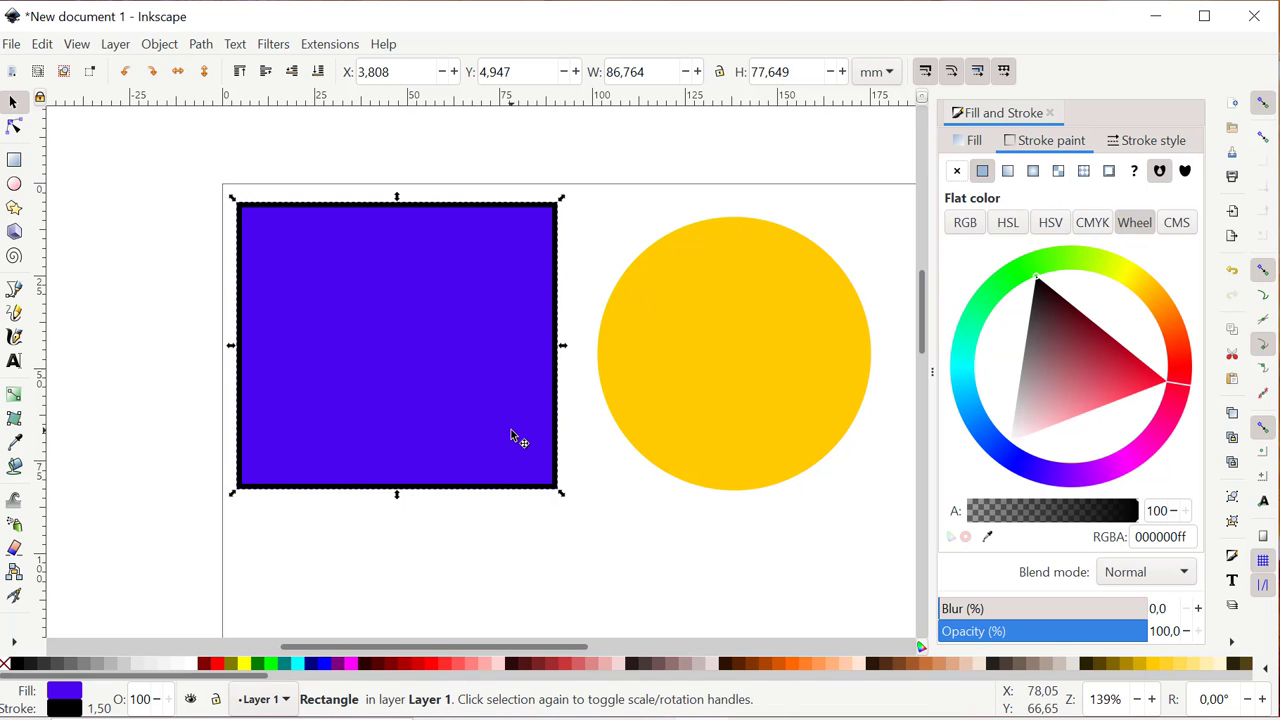
{"action": "mouse_move", "coordinate": [1147, 388]}
{"action": "left_mouse_down"}
{"action": "mouse_move", "coordinate": [1155, 375]}
{"action": "mouse_move", "coordinate": [1051, 322]}
{"action": "mouse_move", "coordinate": [1155, 378]}
{"action": "mouse_move", "coordinate": [1140, 447]}
{"action": "mouse_move", "coordinate": [1108, 451]}
{"action": "mouse_move", "coordinate": [1043, 372]}
{"action": "left_mouse_up"}
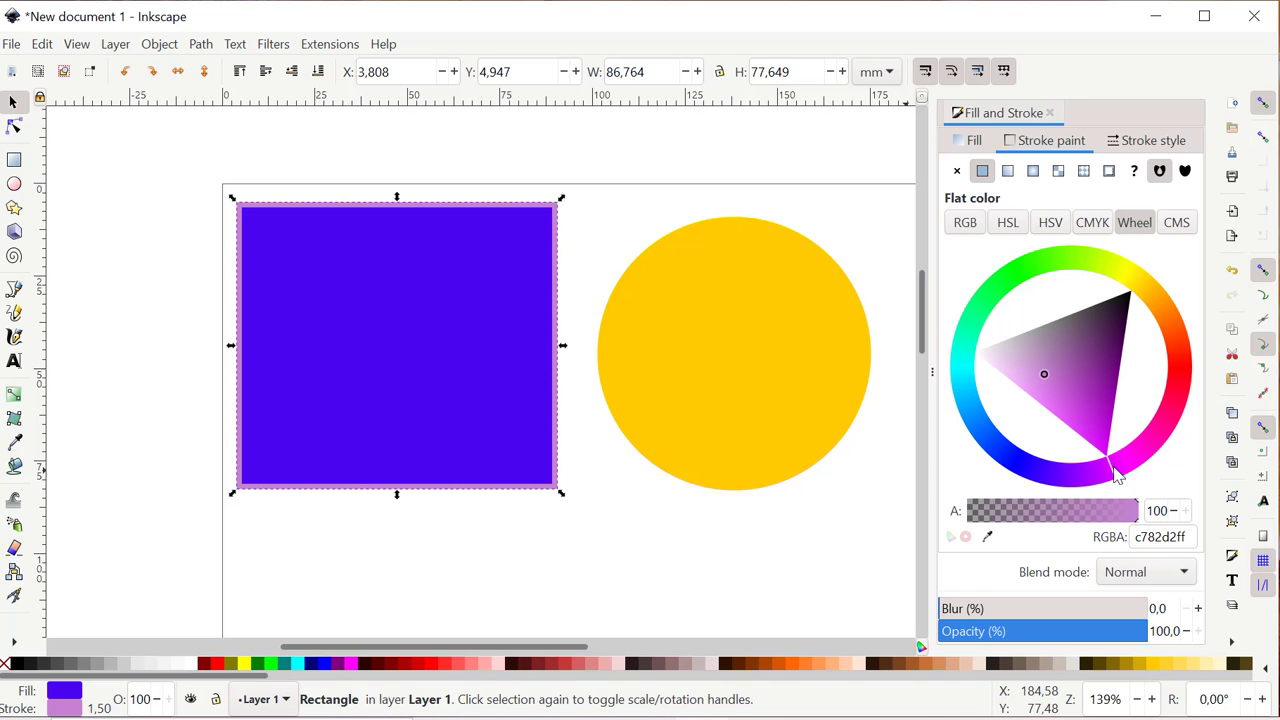
{"action": "mouse_move", "coordinate": [1115, 475]}
{"action": "left_mouse_down"}
{"action": "mouse_move", "coordinate": [1005, 484]}
{"action": "mouse_move", "coordinate": [958, 316]}
{"action": "left_mouse_up"}
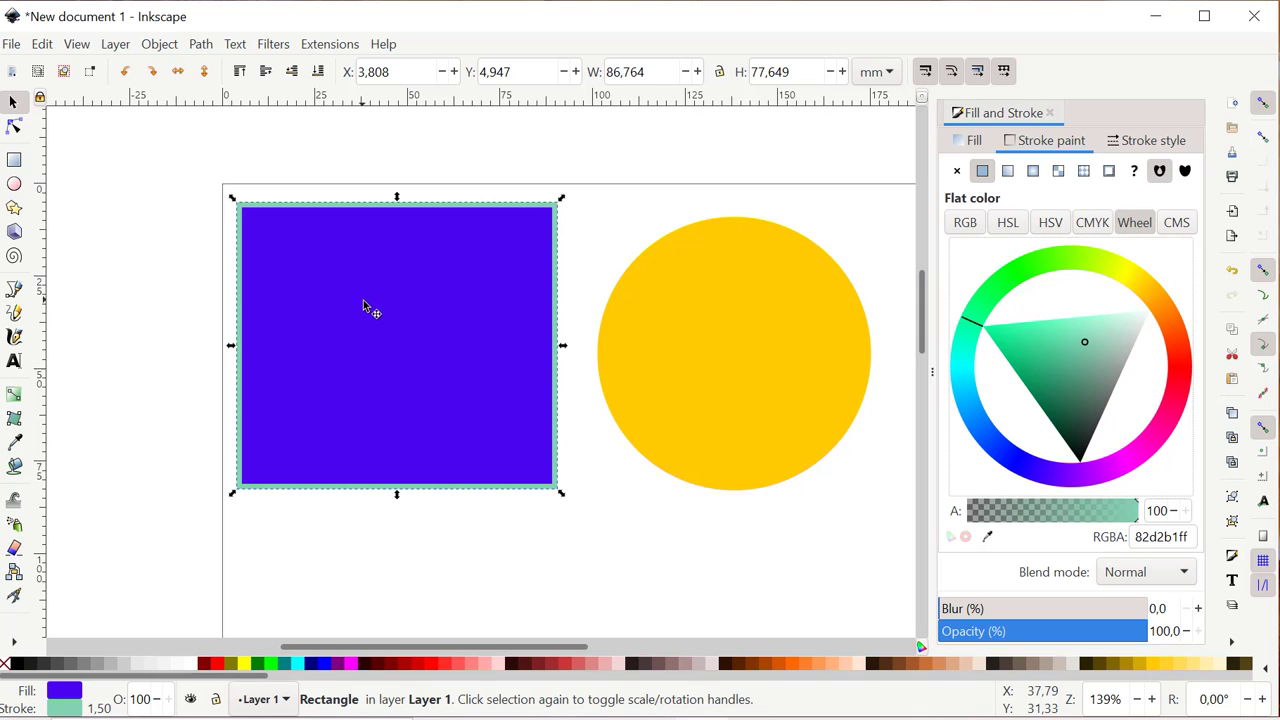
{"action": "left_click", "coordinate": [407, 302]}
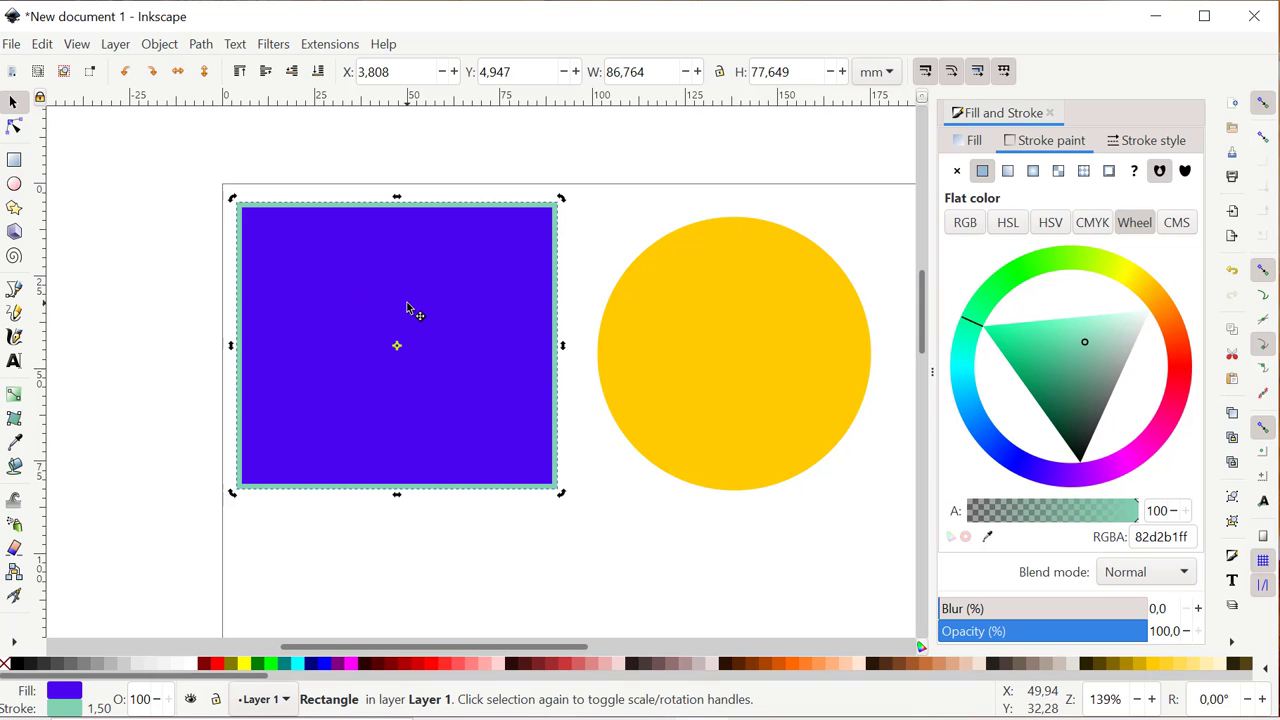
Step: Reselect the blue rectangle and apply a linear gradient to its fill, running from its lower-left corner to its upper-right corner
{"action": "left_click", "coordinate": [590, 261]}
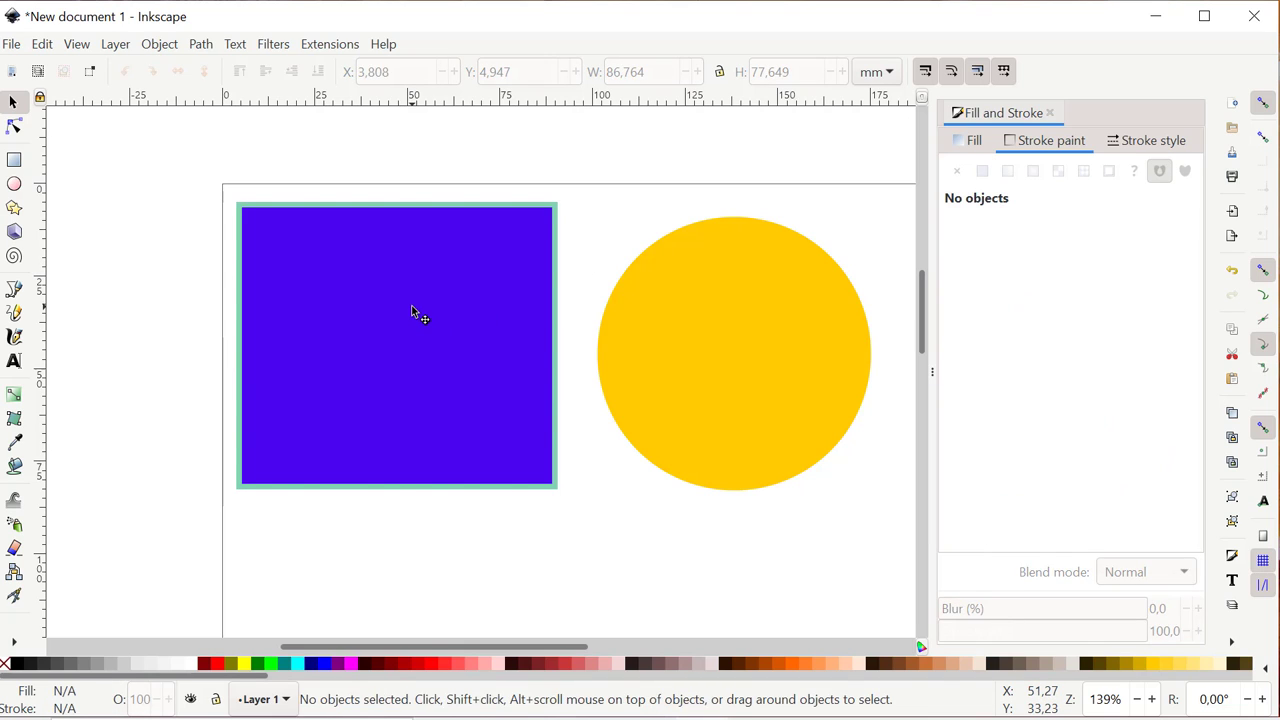
{"action": "left_click", "coordinate": [411, 308]}
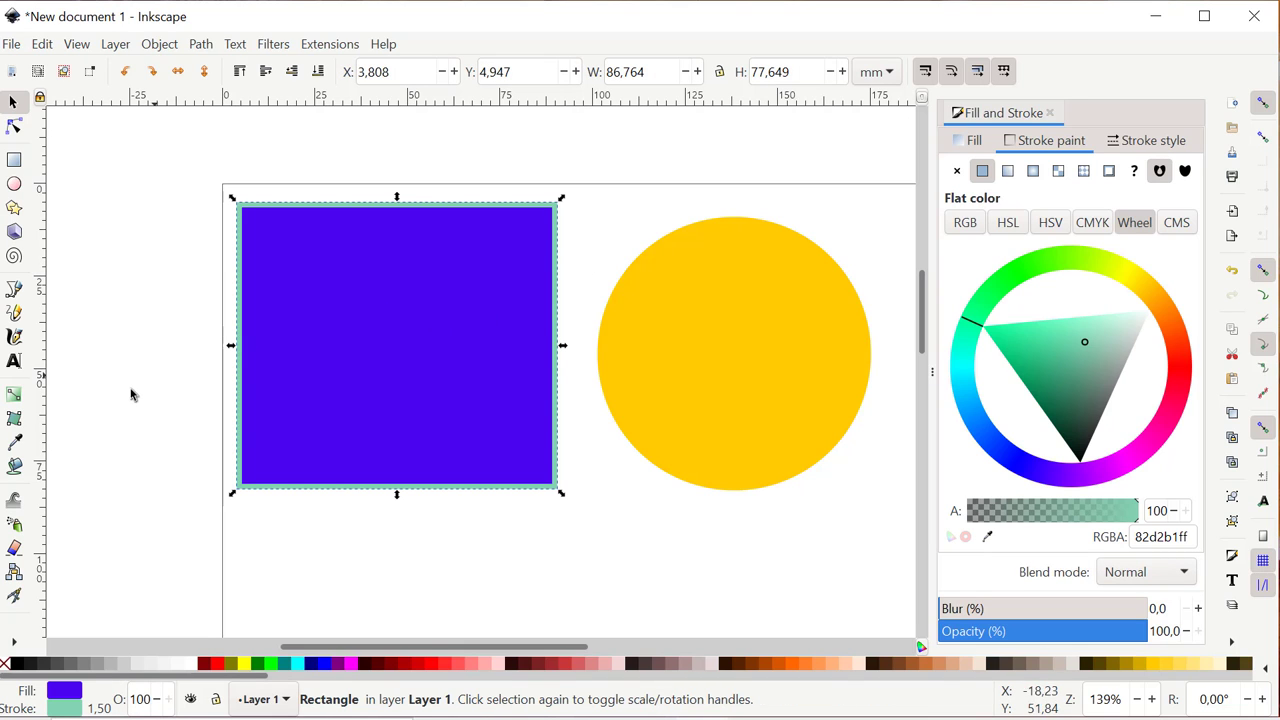
{"action": "left_click", "coordinate": [14, 398]}
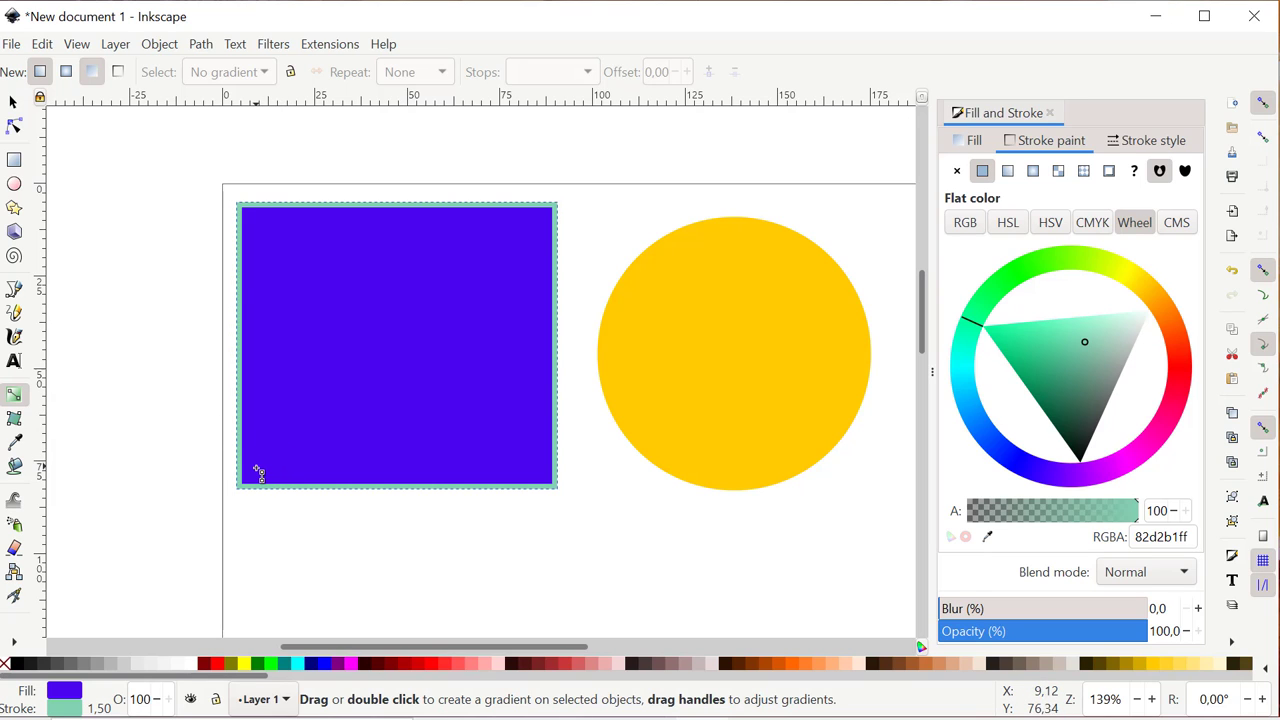
{"action": "mouse_move", "coordinate": [256, 469]}
{"action": "left_mouse_down"}
{"action": "mouse_move", "coordinate": [434, 366]}
{"action": "mouse_move", "coordinate": [529, 269]}
{"action": "mouse_move", "coordinate": [554, 206]}
{"action": "left_mouse_up"}
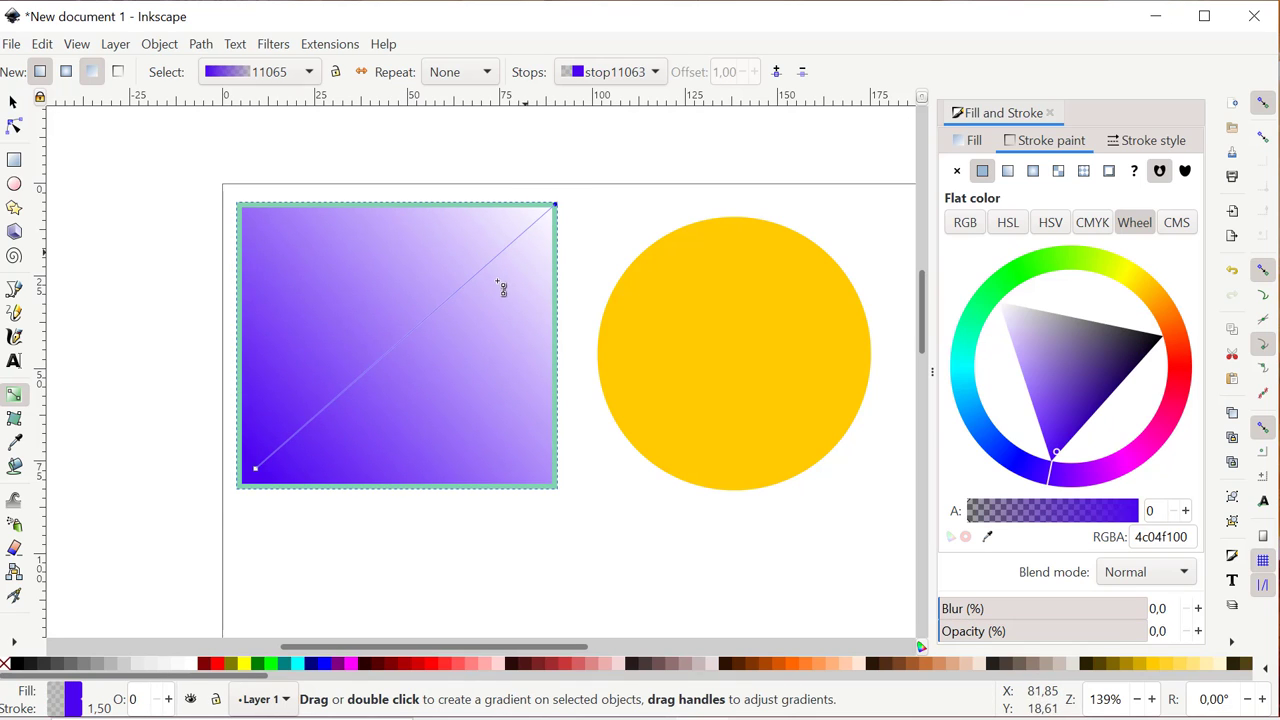
Step: Select the gradient's start stop at the rectangle's lower-left corner and recolour it on the colour wheel to red, about f13004ff
{"action": "left_click", "coordinate": [258, 474]}
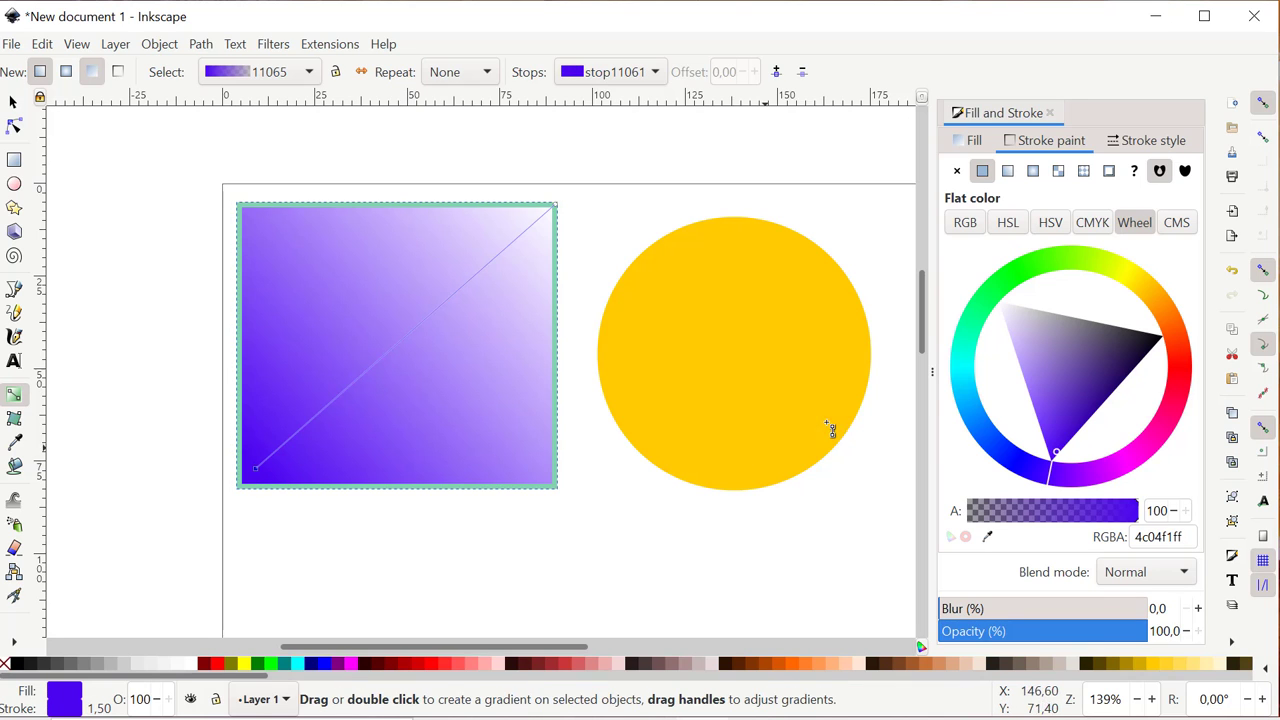
{"action": "mouse_move", "coordinate": [1157, 297]}
{"action": "left_mouse_down"}
{"action": "mouse_move", "coordinate": [1172, 365]}
{"action": "mouse_move", "coordinate": [1170, 350]}
{"action": "left_mouse_up"}
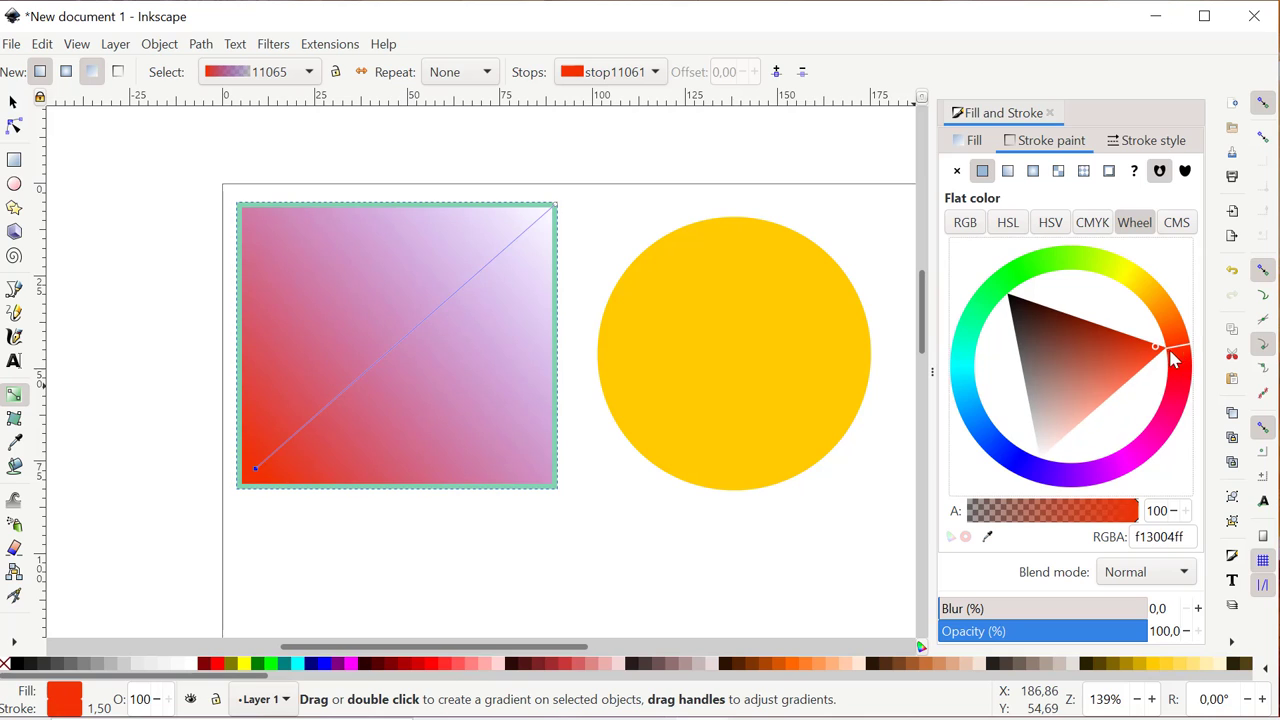
Step: Select the gradient's end stop at the rectangle's upper-right corner and recolour it to a dark golden yellow, about ab8518
{"action": "left_click", "coordinate": [556, 205]}
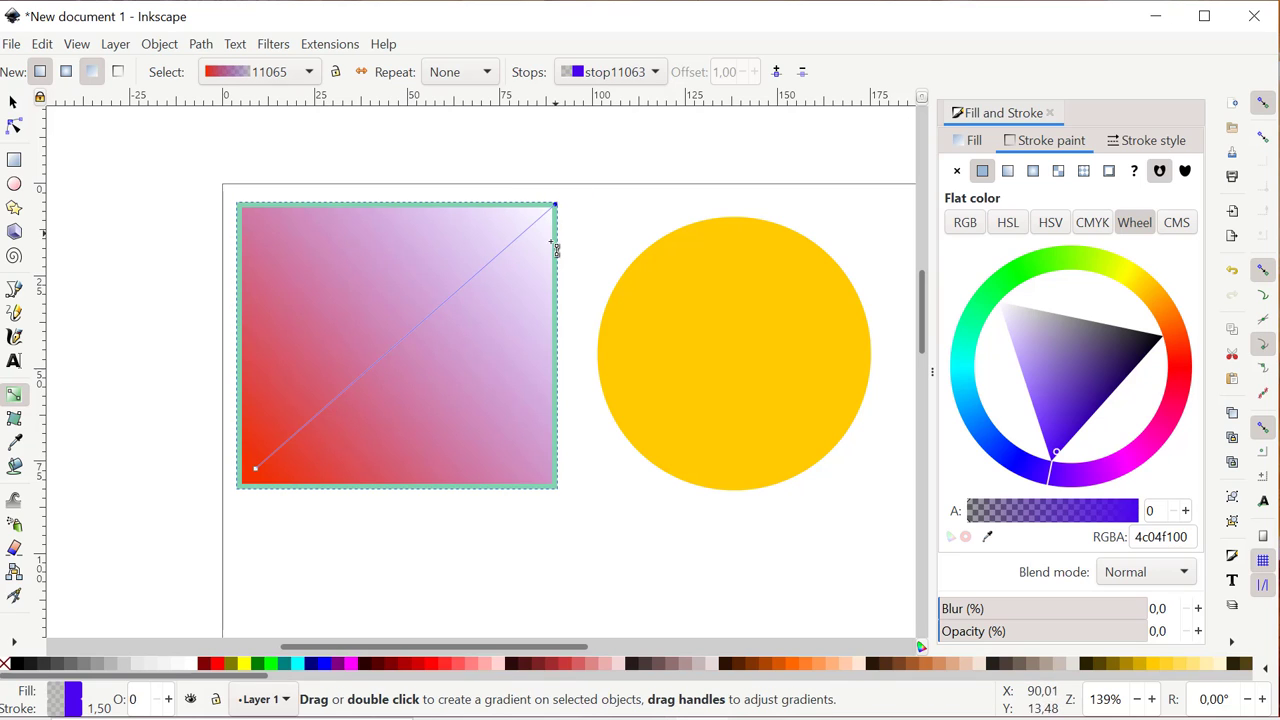
{"action": "mouse_move", "coordinate": [1188, 358]}
{"action": "left_mouse_down"}
{"action": "mouse_move", "coordinate": [1137, 257]}
{"action": "mouse_move", "coordinate": [1126, 302]}
{"action": "mouse_move", "coordinate": [1108, 298]}
{"action": "mouse_move", "coordinate": [1063, 328]}
{"action": "mouse_move", "coordinate": [1077, 325]}
{"action": "left_mouse_up"}
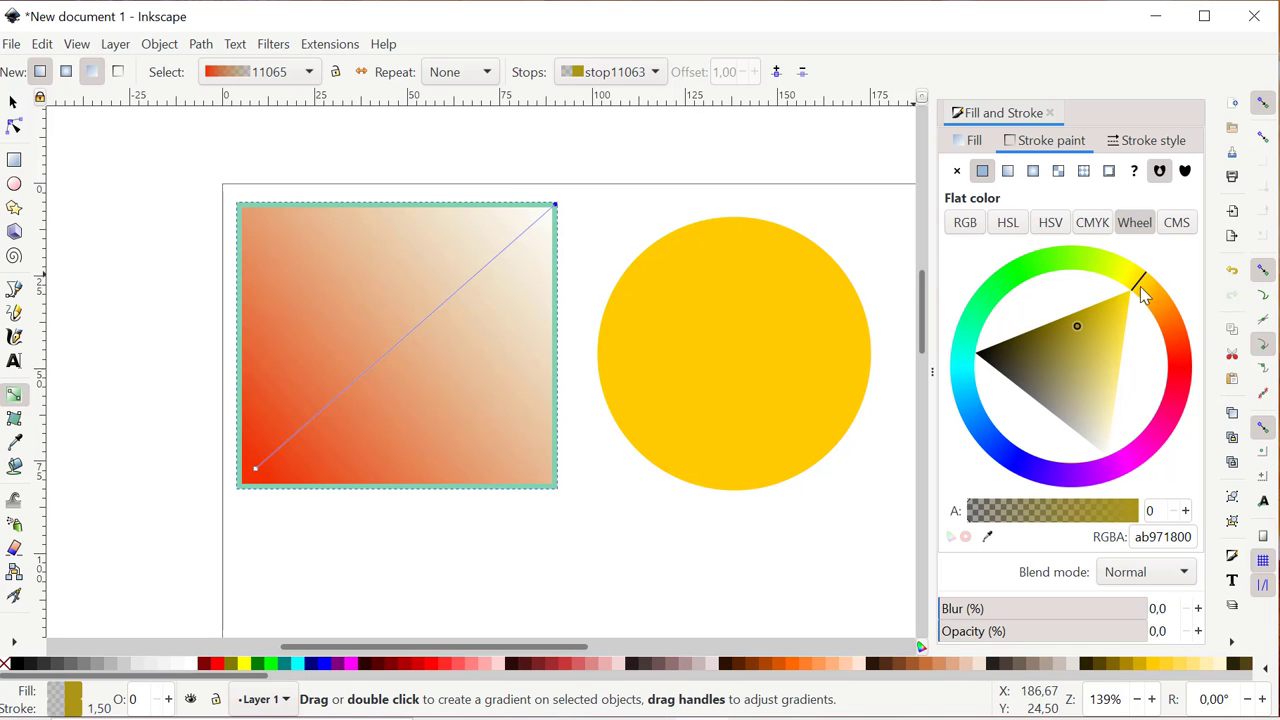
{"action": "mouse_move", "coordinate": [1140, 286]}
{"action": "left_mouse_down"}
{"action": "mouse_move", "coordinate": [1108, 271]}
{"action": "mouse_move", "coordinate": [1157, 291]}
{"action": "mouse_move", "coordinate": [1163, 420]}
{"action": "mouse_move", "coordinate": [1077, 477]}
{"action": "mouse_move", "coordinate": [1120, 463]}
{"action": "mouse_move", "coordinate": [1183, 352]}
{"action": "mouse_move", "coordinate": [1160, 297]}
{"action": "mouse_move", "coordinate": [1128, 277]}
{"action": "mouse_move", "coordinate": [1018, 268]}
{"action": "mouse_move", "coordinate": [1131, 280]}
{"action": "mouse_move", "coordinate": [1150, 298]}
{"action": "left_mouse_up"}
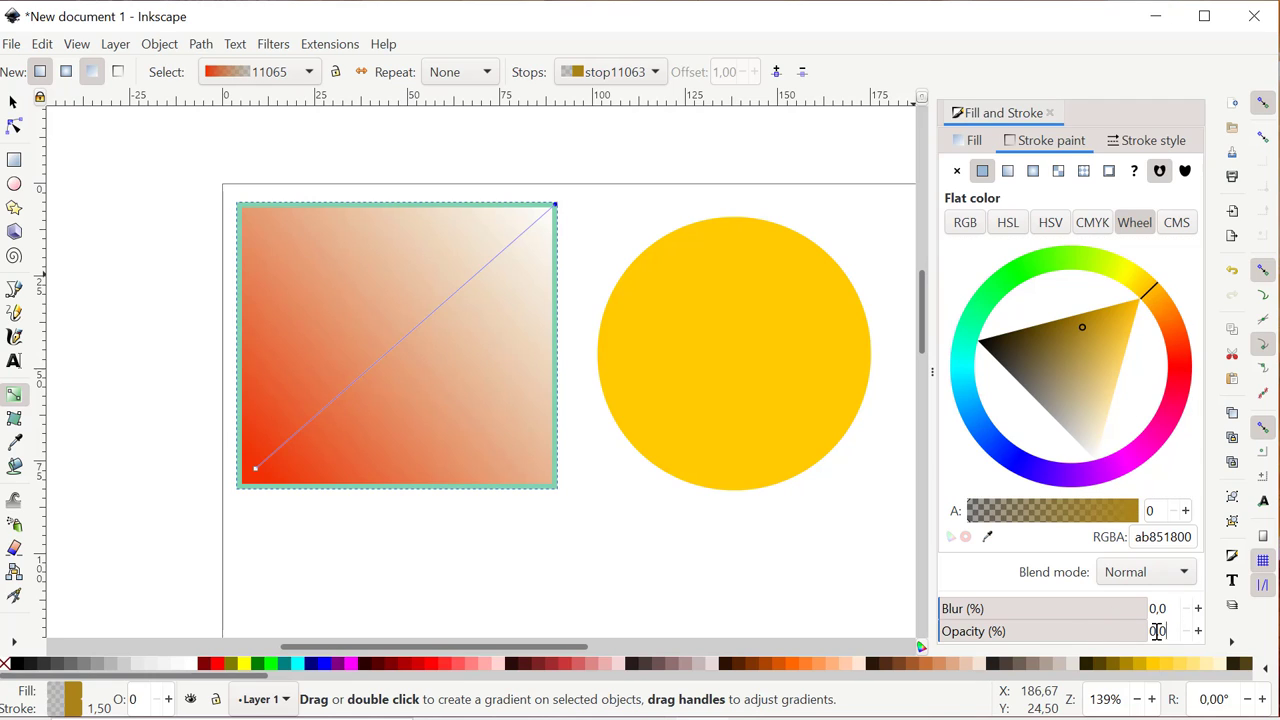
Step: Try the gradient end stop's opacity at 100% and about 37.6%, and set it back to 0%
{"action": "left_click_drag", "start_coordinate": [1176, 631], "coordinate": [1139, 631]}
{"action": "type", "text": "100"}
{"action": "key", "text": "Return"}
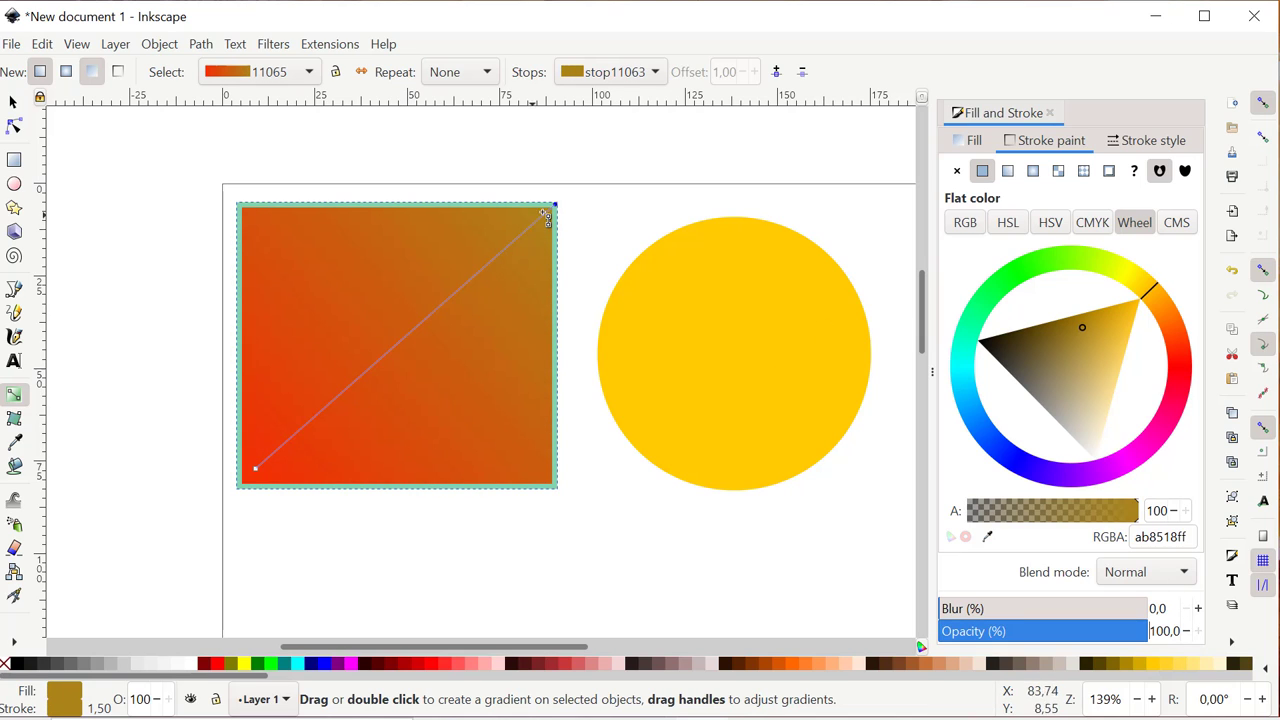
{"action": "left_click", "coordinate": [1017, 633]}
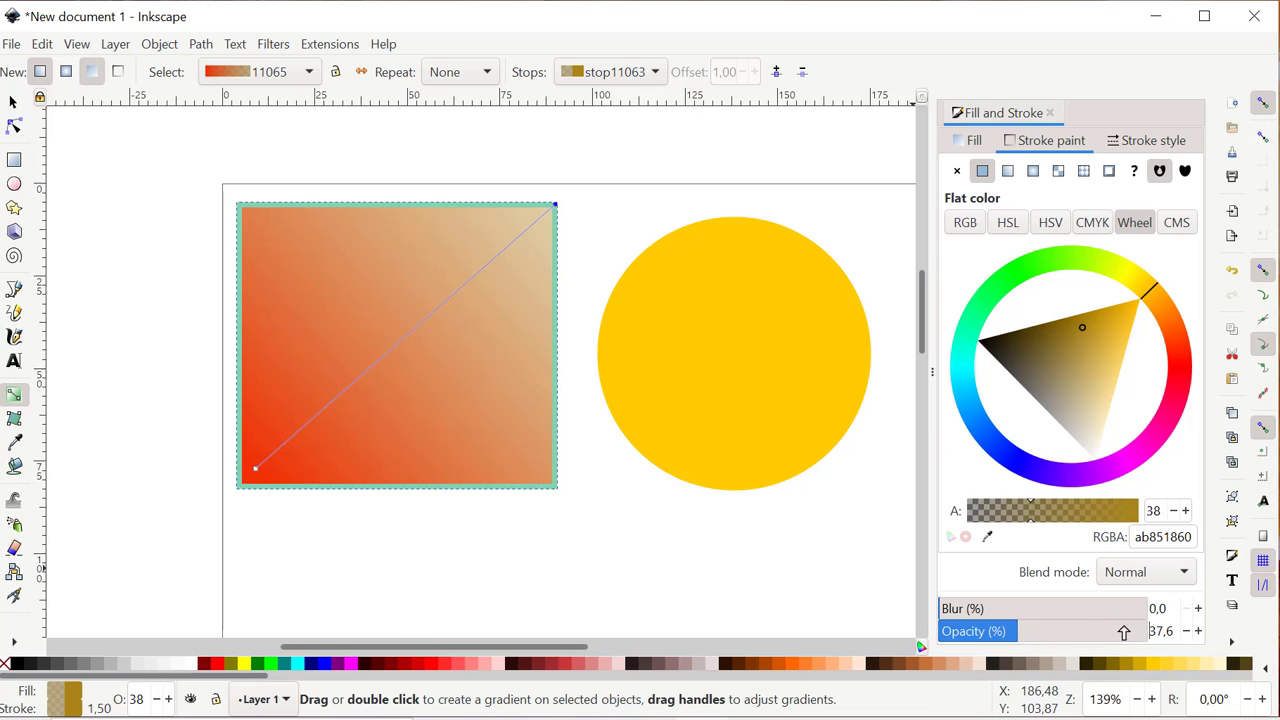
{"action": "left_click_drag", "start_coordinate": [1172, 631], "coordinate": [1143, 632]}
{"action": "type", "text": "0"}
{"action": "key", "text": "Return"}
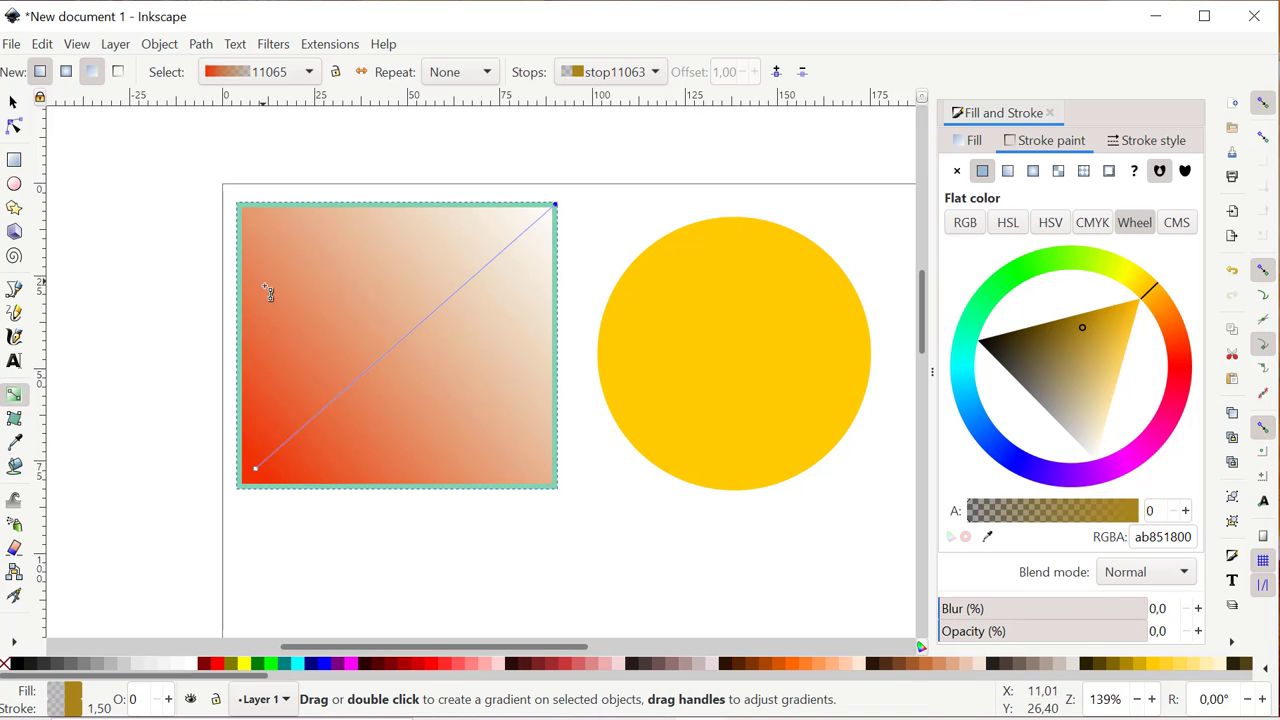
Step: Raise the gradient rectangle to the top of the stacking order and place it partly over the circle, at about X 34.4, Y 24.3 mm
{"action": "left_click", "coordinate": [13, 102]}
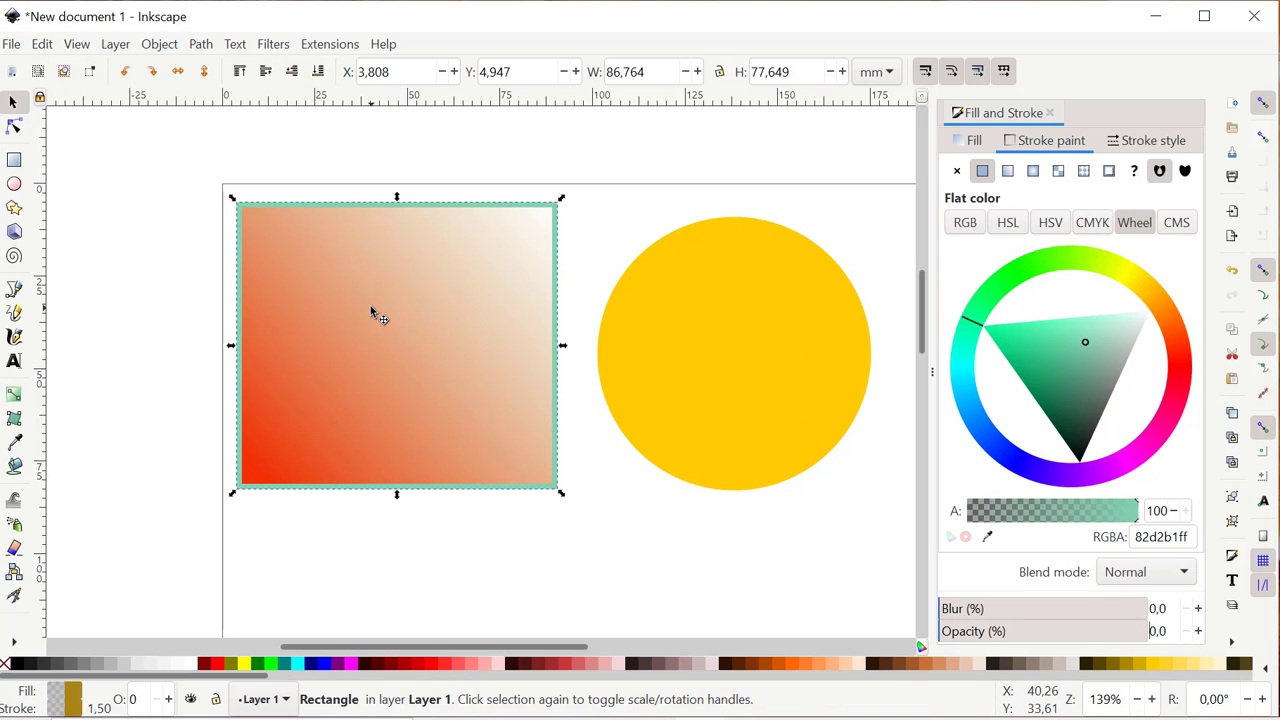
{"action": "left_click_drag", "start_coordinate": [372, 312], "coordinate": [586, 376]}
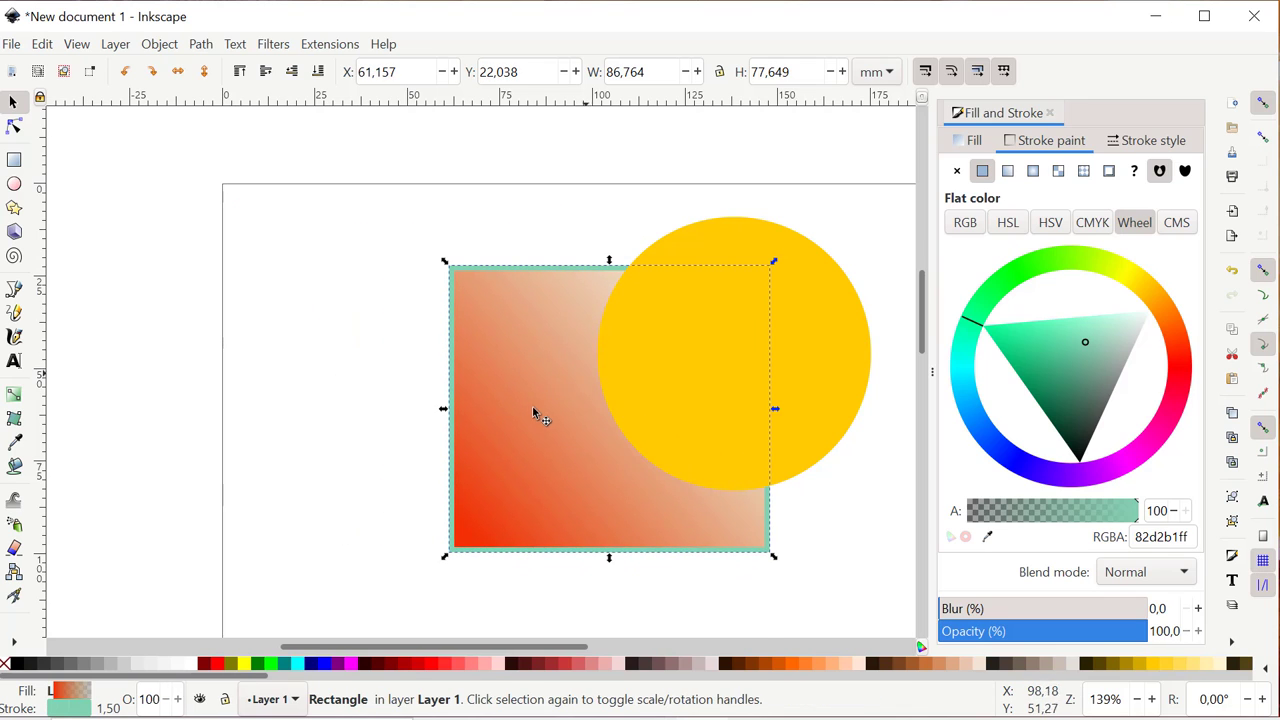
{"action": "right_click", "coordinate": [533, 418]}
{"action": "left_click", "coordinate": [484, 327]}
{"action": "right_click", "coordinate": [516, 339]}
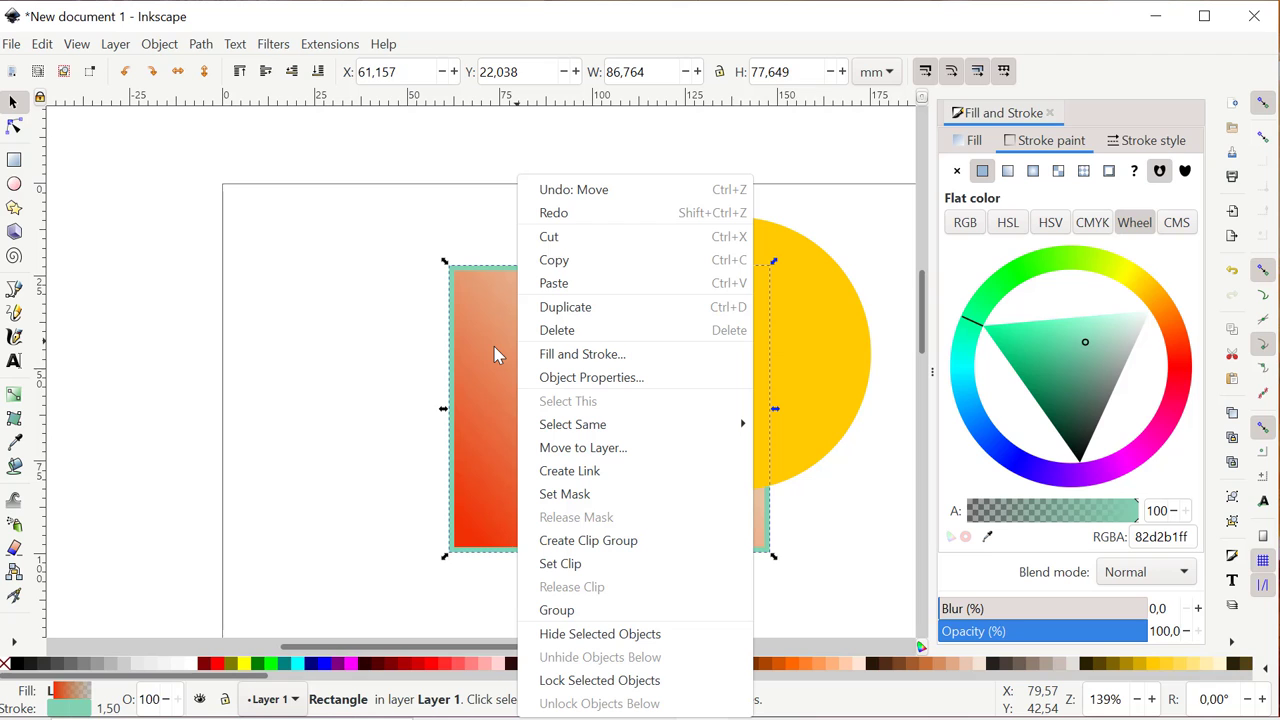
{"action": "left_click", "coordinate": [491, 325]}
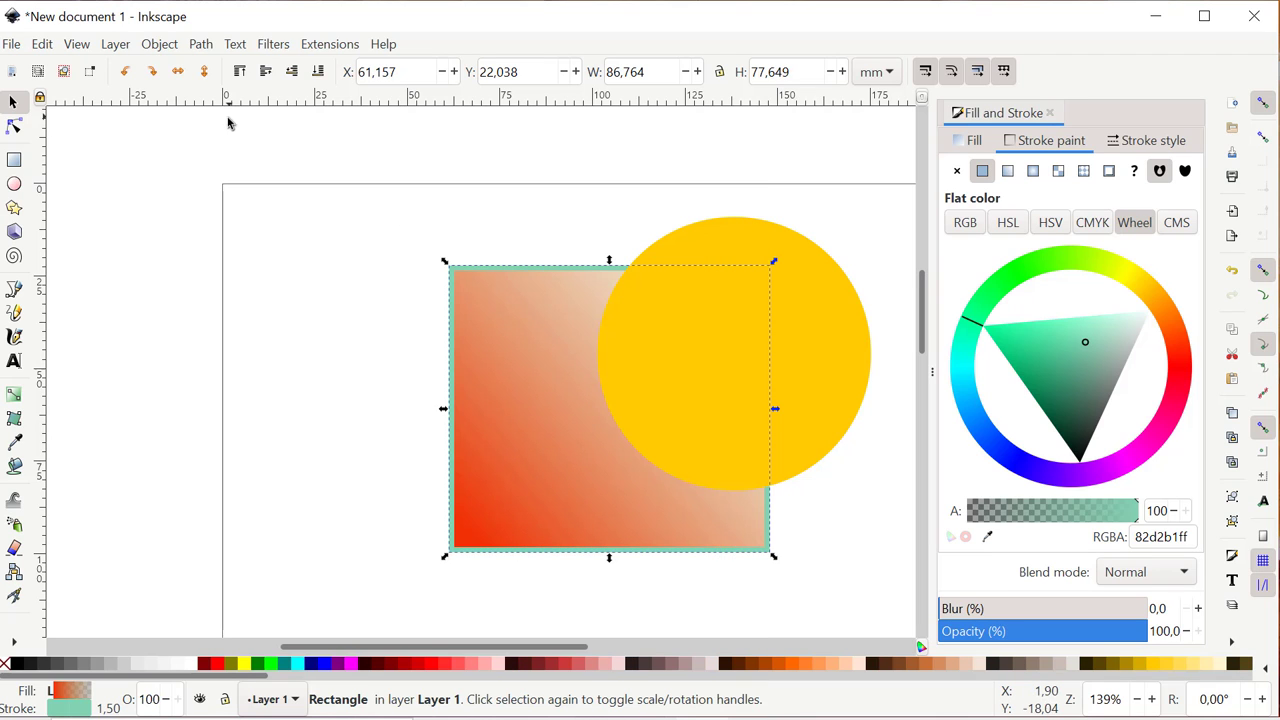
{"action": "left_click", "coordinate": [76, 44]}
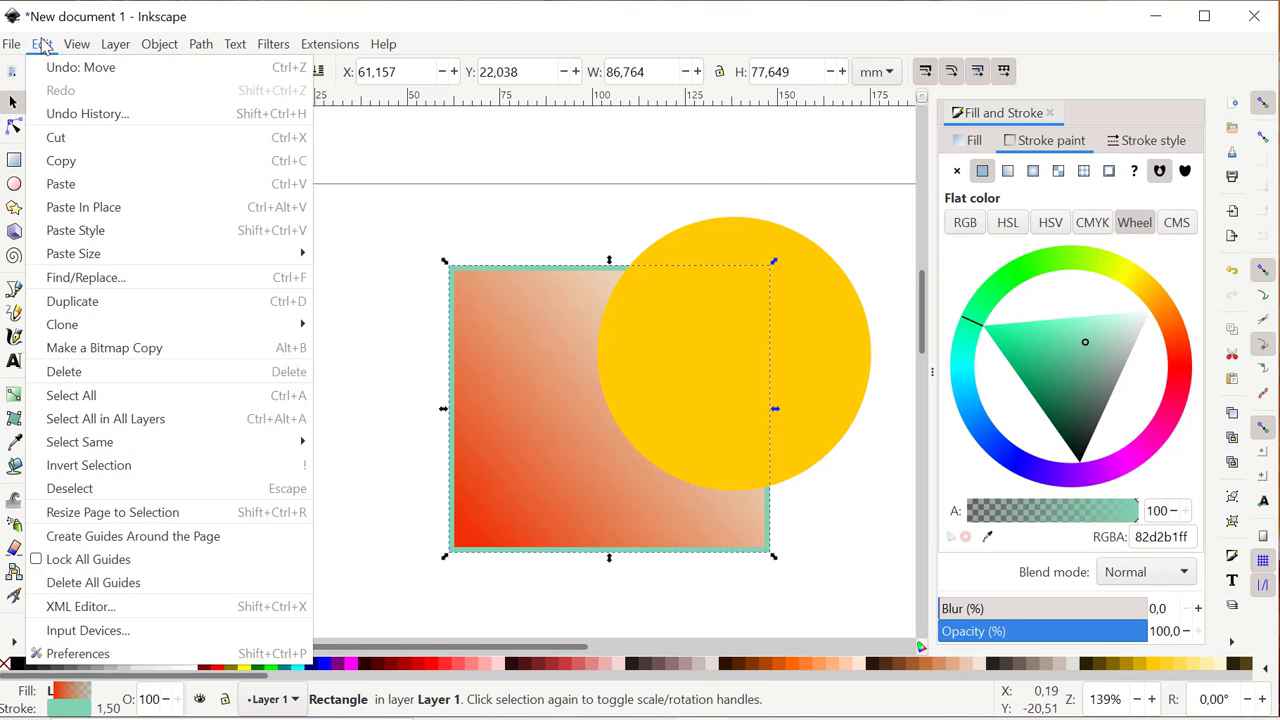
{"action": "mouse_move", "coordinate": [159, 44]}
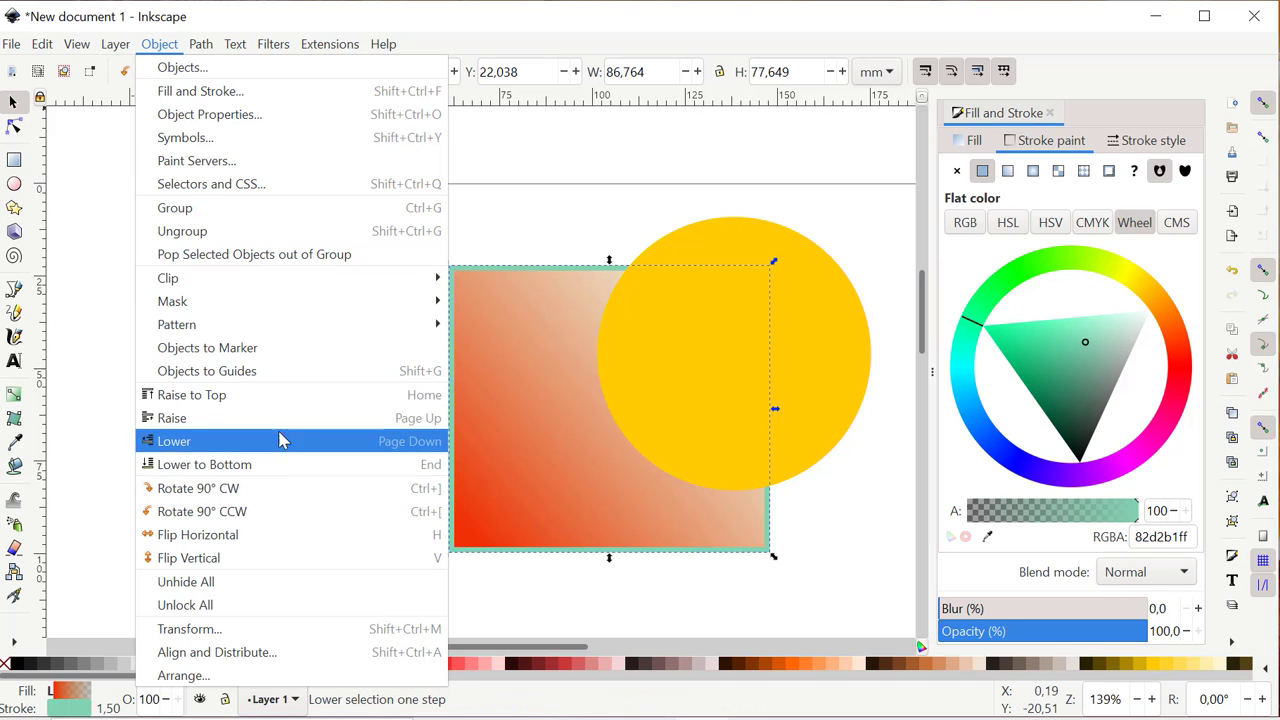
{"action": "left_click", "coordinate": [284, 395]}
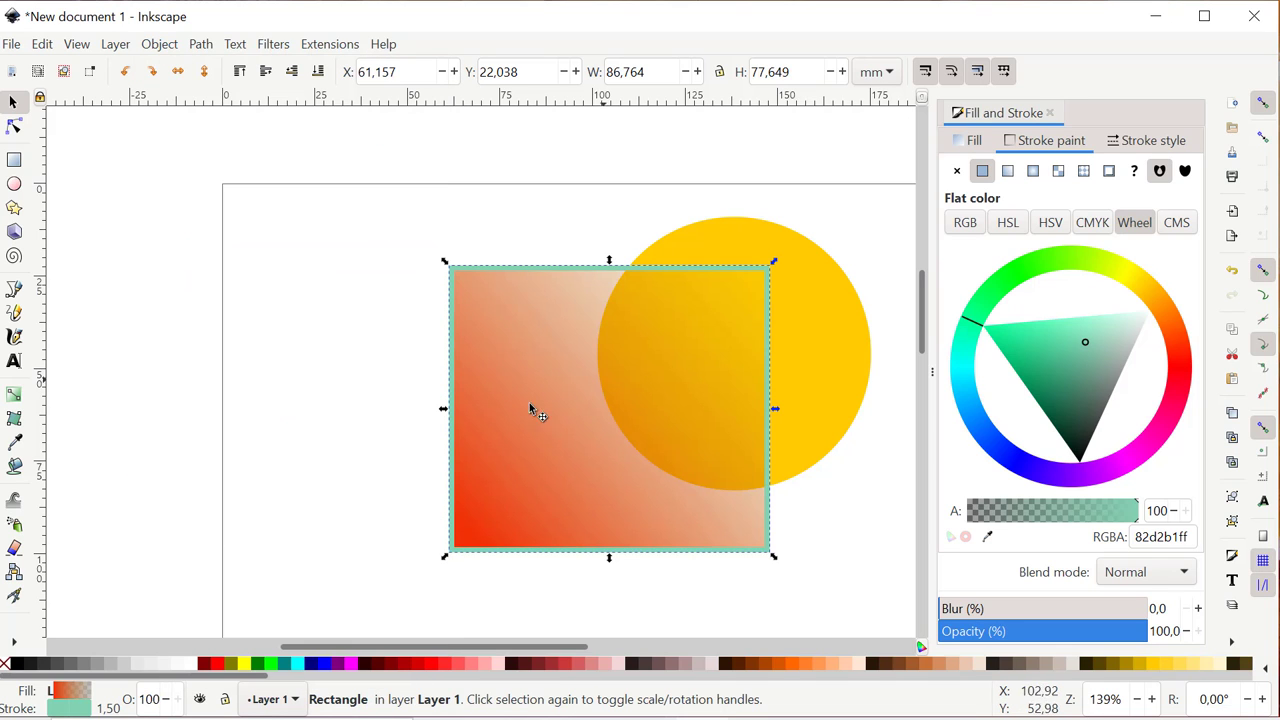
{"action": "left_click_drag", "start_coordinate": [531, 409], "coordinate": [451, 460]}
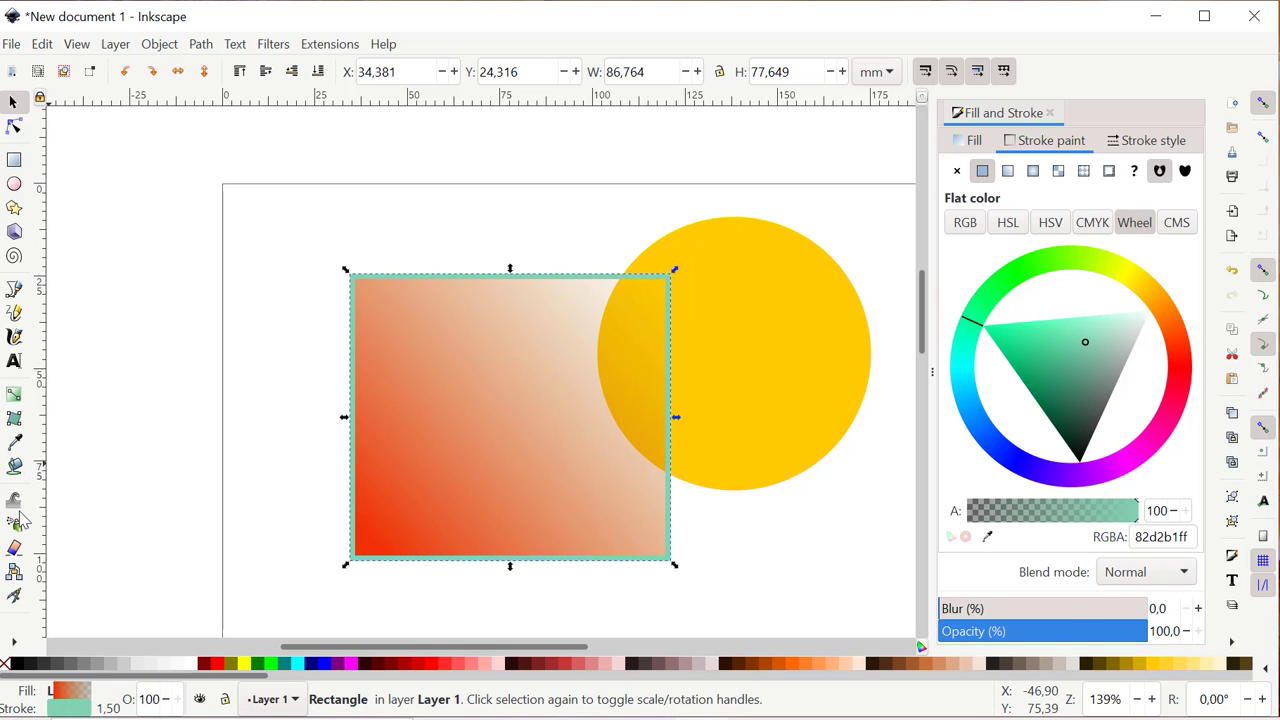
Step: Set the opacity of the rectangle's gradient end stop to 100%
{"action": "left_click", "coordinate": [14, 395]}
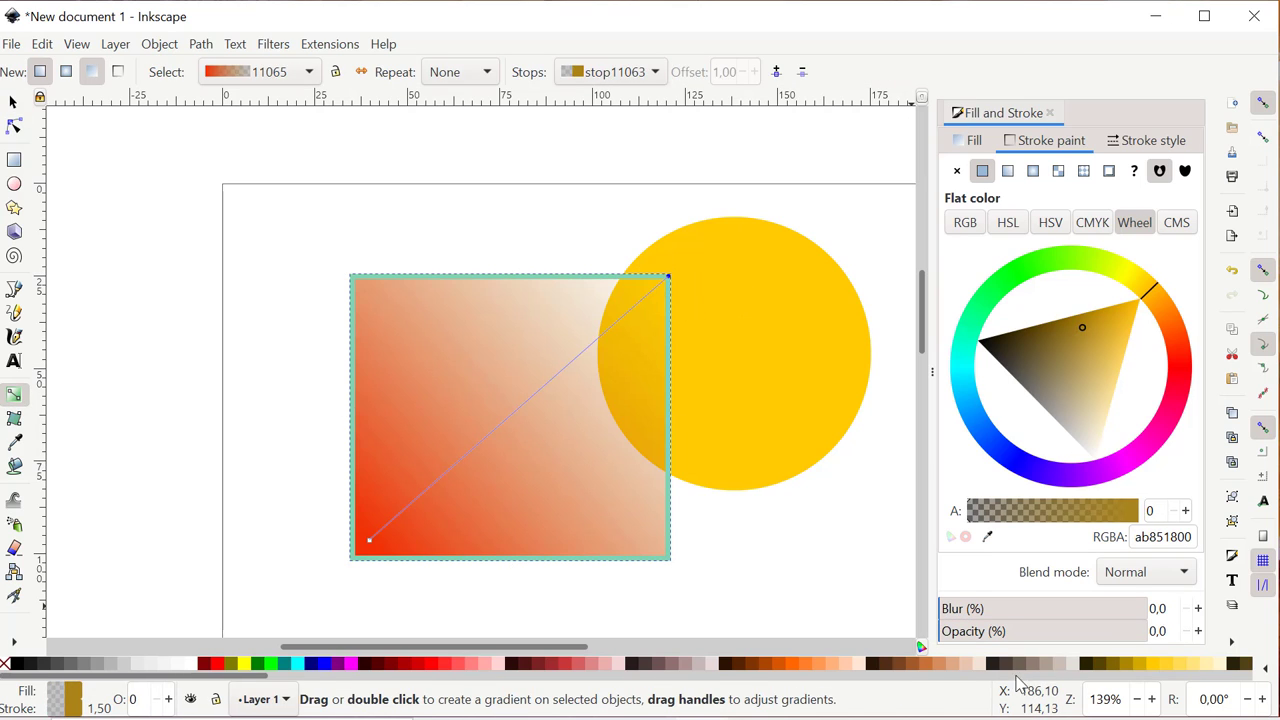
{"action": "key", "text": "BackSpace"}
{"action": "key", "text": "BackSpace"}
{"action": "key", "text": "BackSpace"}
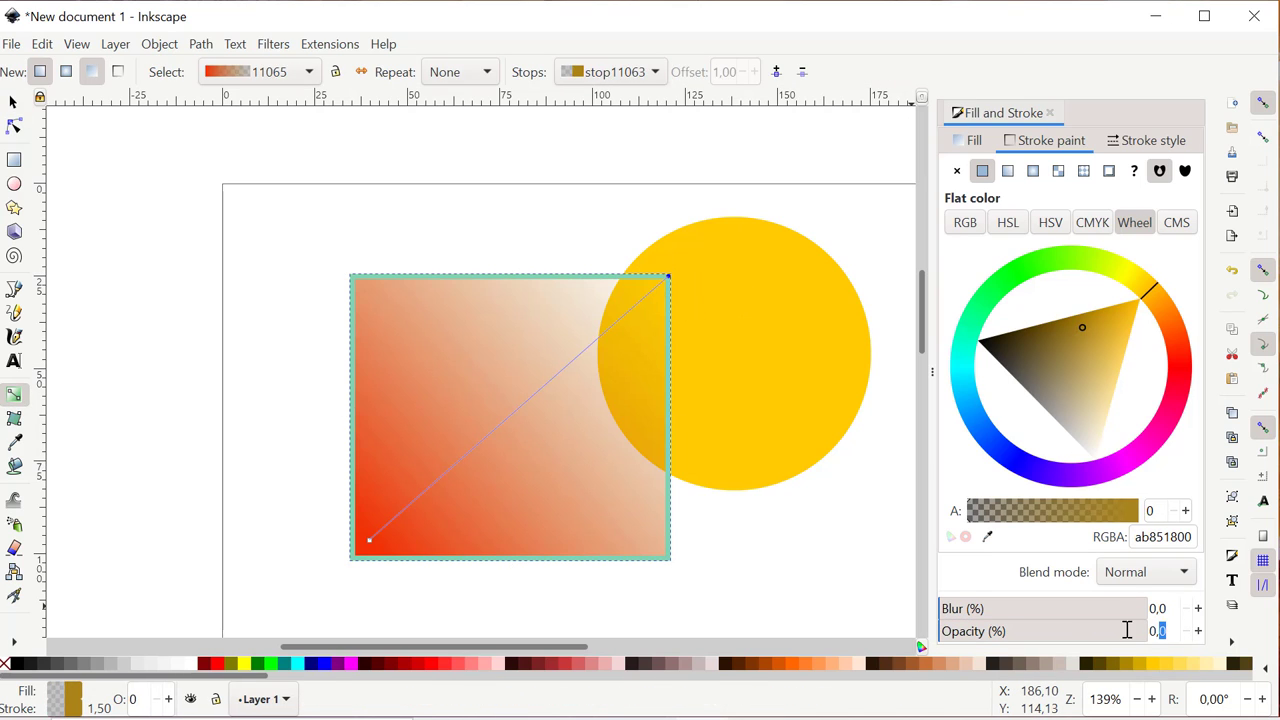
{"action": "type", "text": "100"}
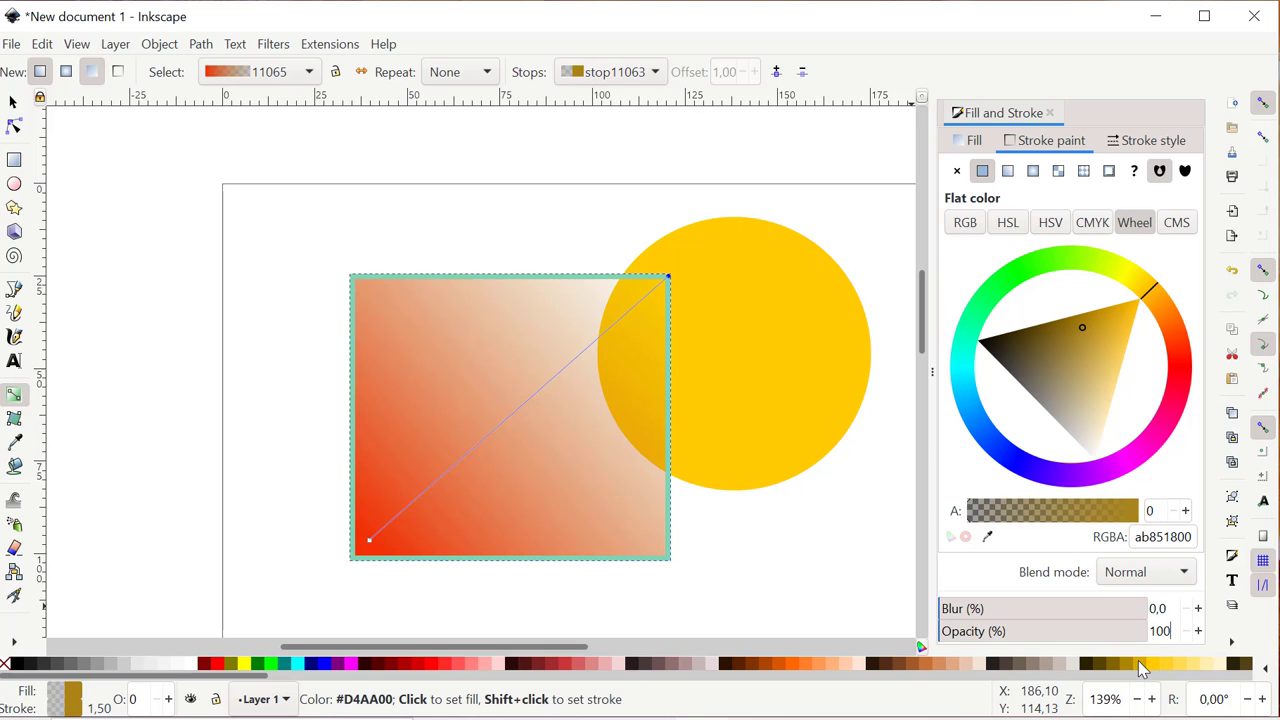
{"action": "key", "text": "Return"}
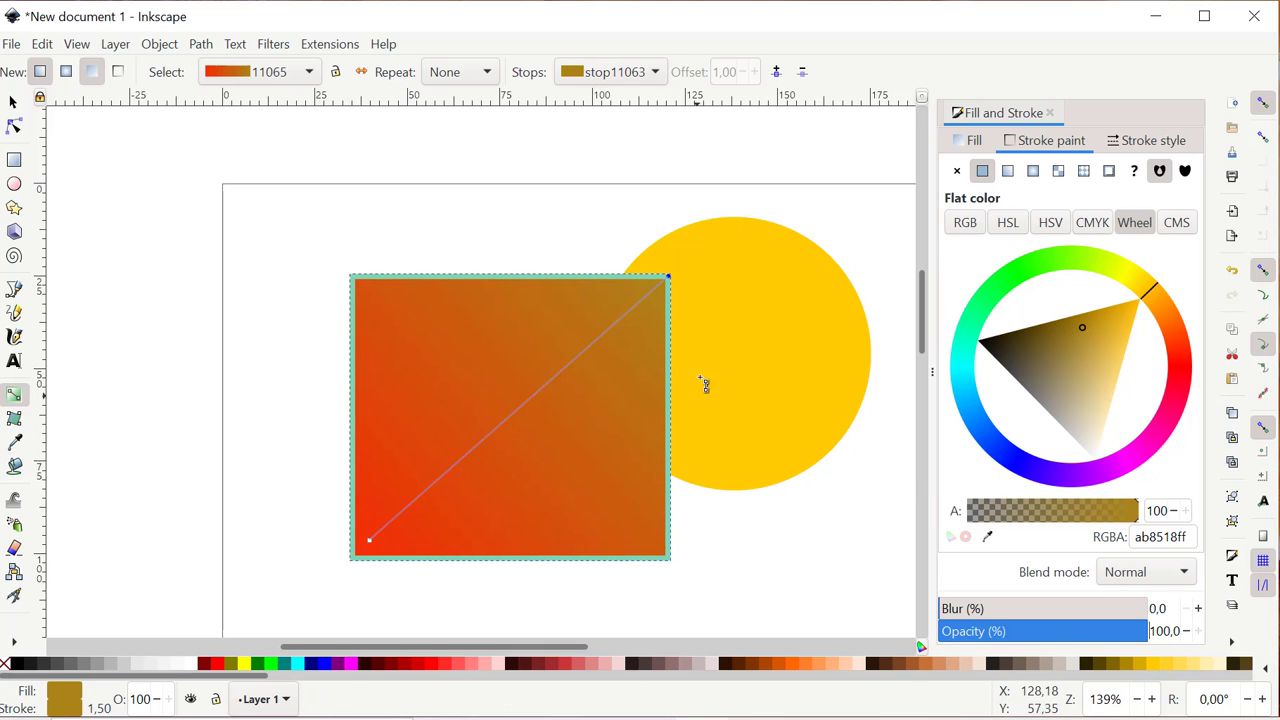
Step: Move the rectangle up and slightly left to about X 28.3, Y -1.5 mm and deselect it
{"action": "left_click", "coordinate": [12, 104]}
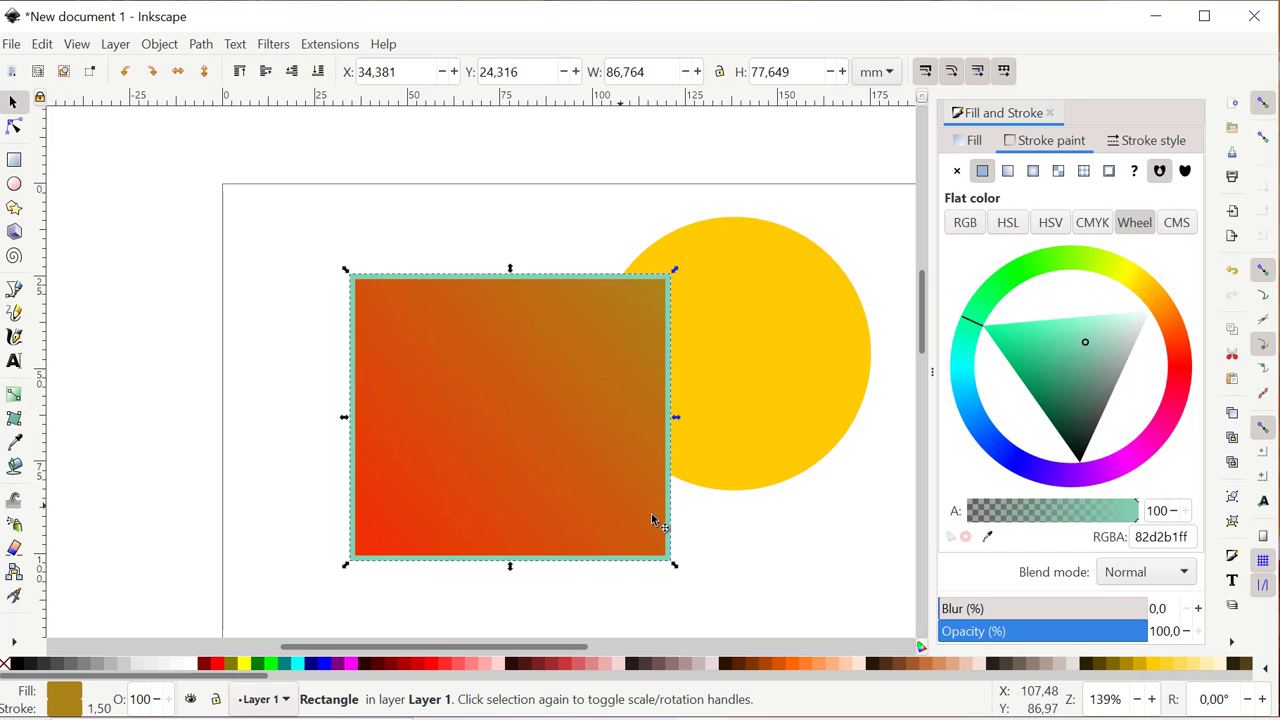
{"action": "left_click_drag", "start_coordinate": [515, 430], "coordinate": [480, 334]}
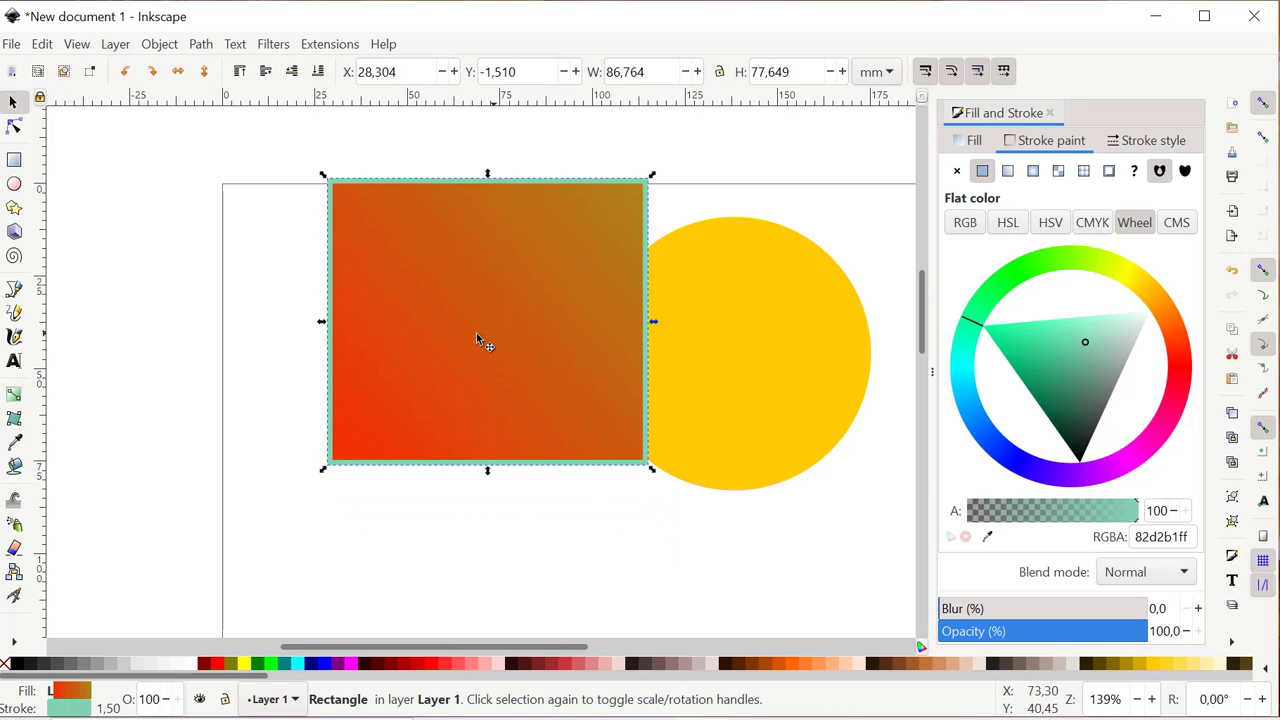
{"action": "left_click", "coordinate": [268, 309]}
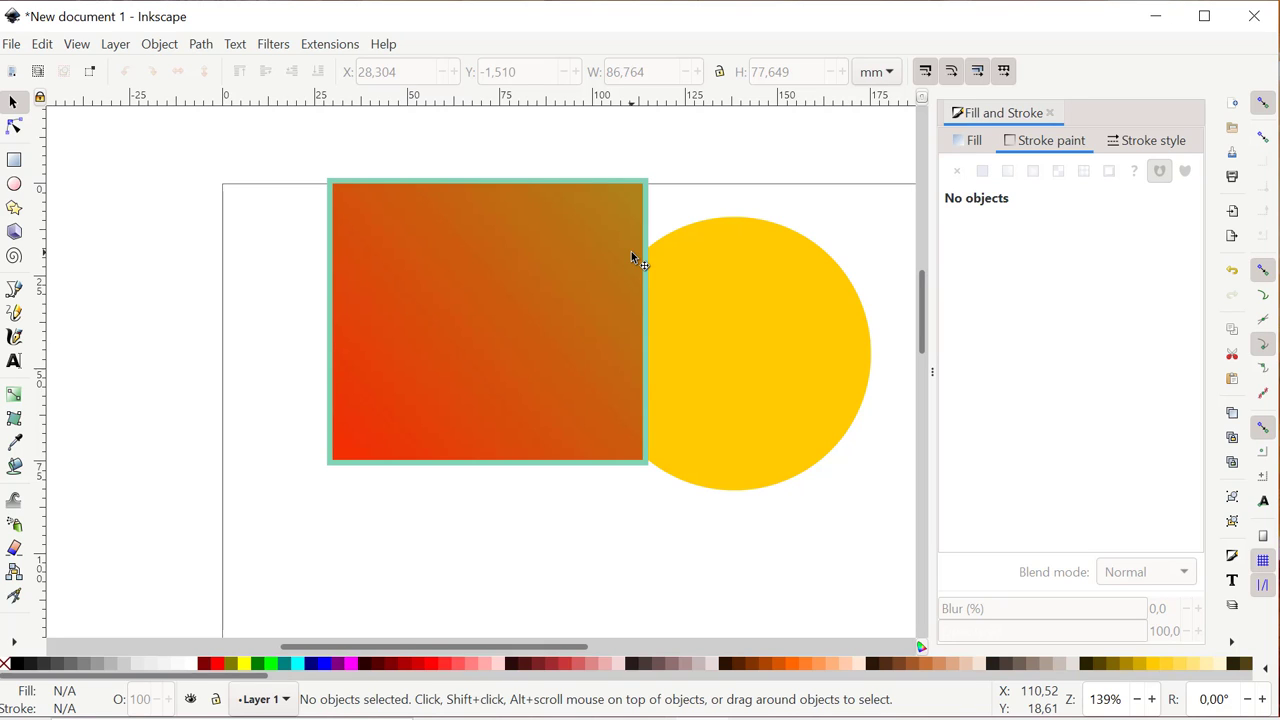
Step: Draw a closed, shallow downward-pointing triangular path with the Pen tool below the rectangle and circle, about 175 mm wide
{"action": "scroll", "coordinate": [631, 258], "scroll_direction": "right", "scroll_amount": 5}
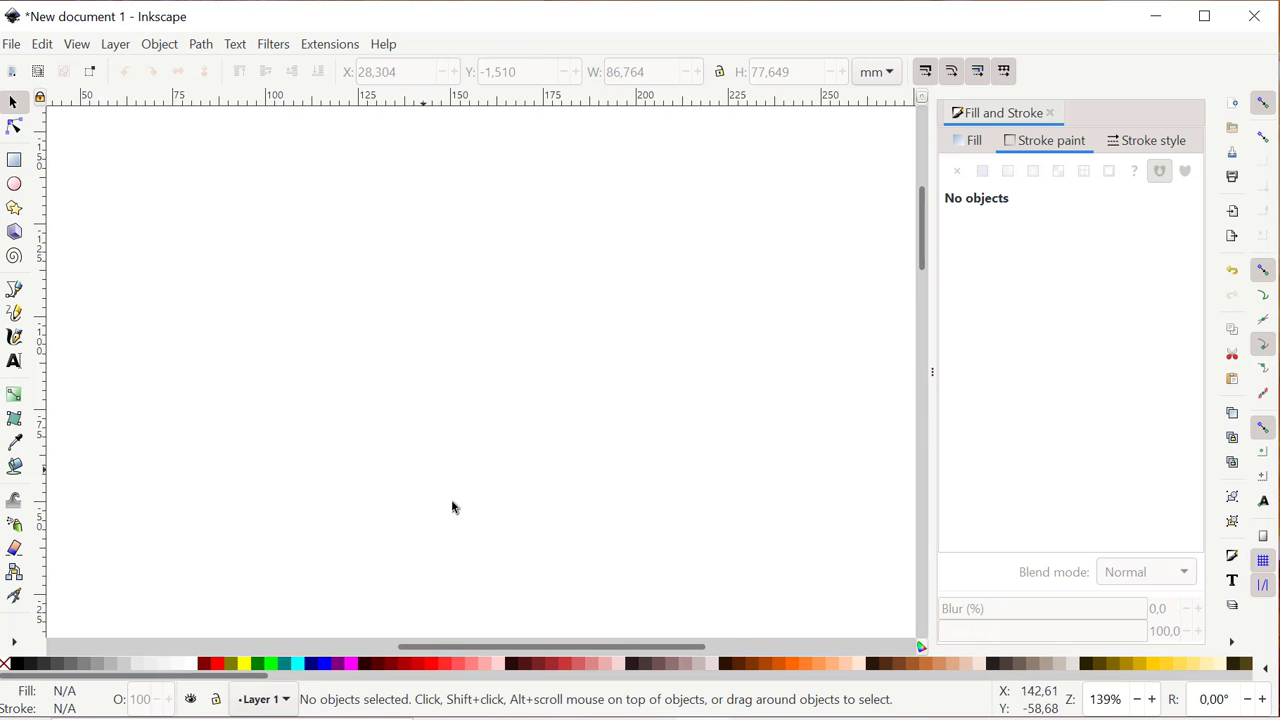
{"action": "left_click_drag", "start_coordinate": [541, 648], "coordinate": [414, 628]}
{"action": "scroll", "coordinate": [563, 326], "scroll_direction": "down", "scroll_amount": 10}
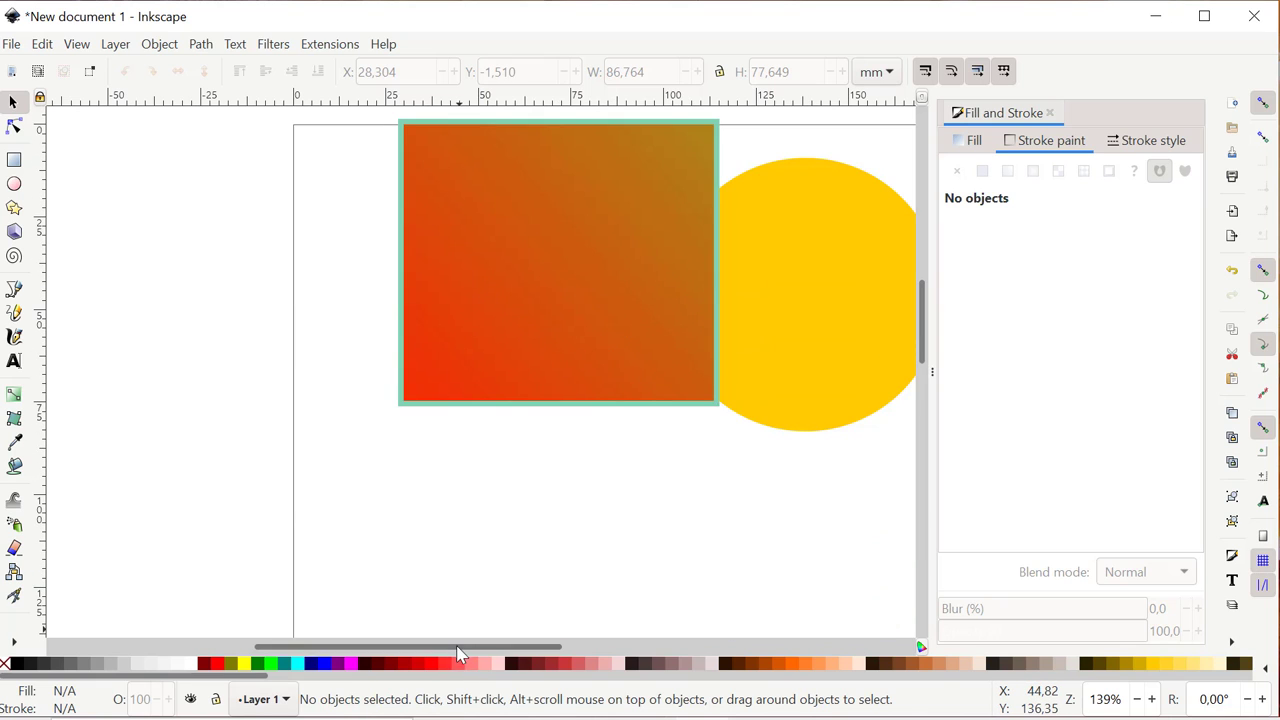
{"action": "left_click_drag", "start_coordinate": [456, 658], "coordinate": [520, 660]}
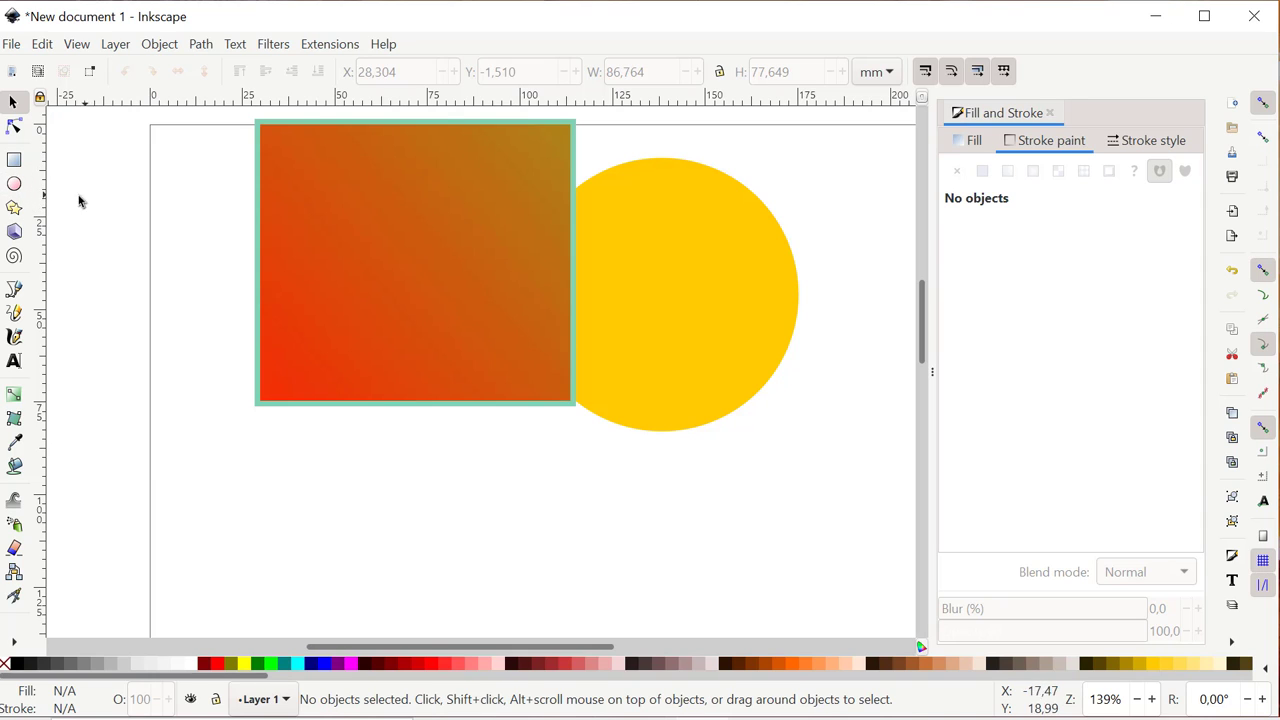
{"action": "left_click", "coordinate": [14, 290]}
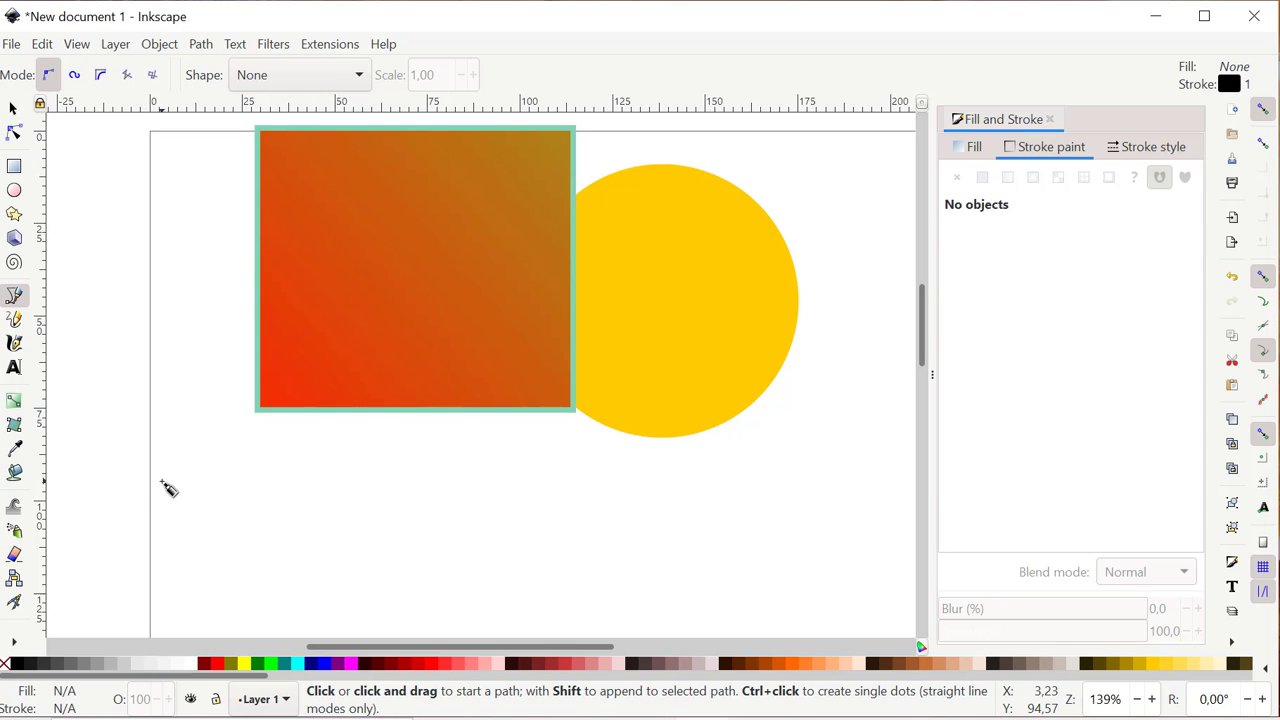
{"action": "left_click_drag", "start_coordinate": [162, 481], "coordinate": [260, 473]}
{"action": "left_click_drag", "start_coordinate": [338, 478], "coordinate": [485, 486]}
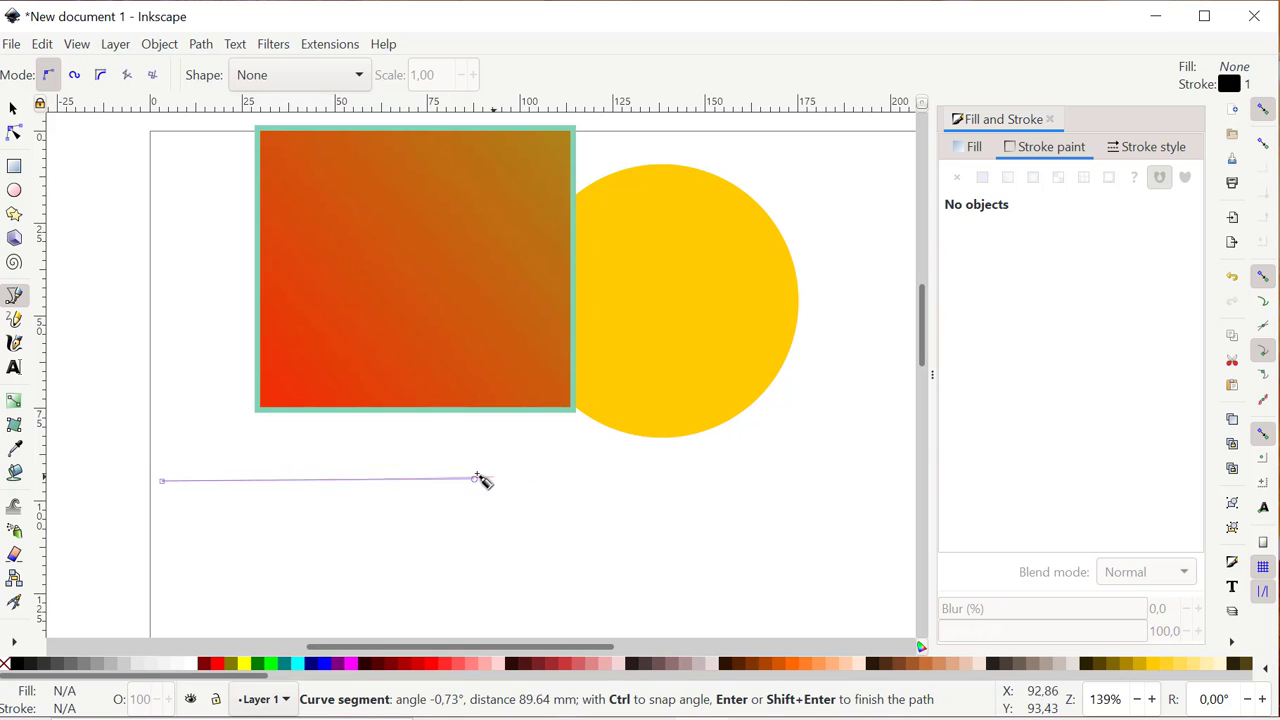
{"action": "left_click", "coordinate": [476, 481]}
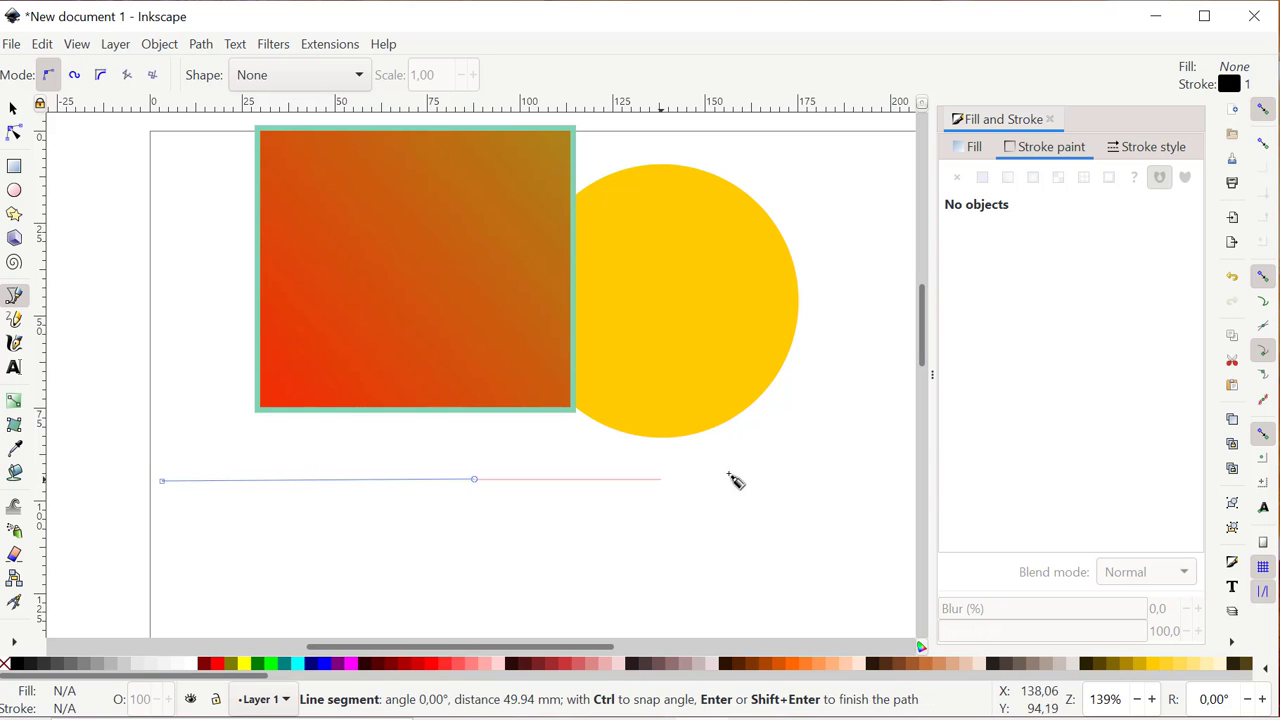
{"action": "left_click", "coordinate": [812, 481]}
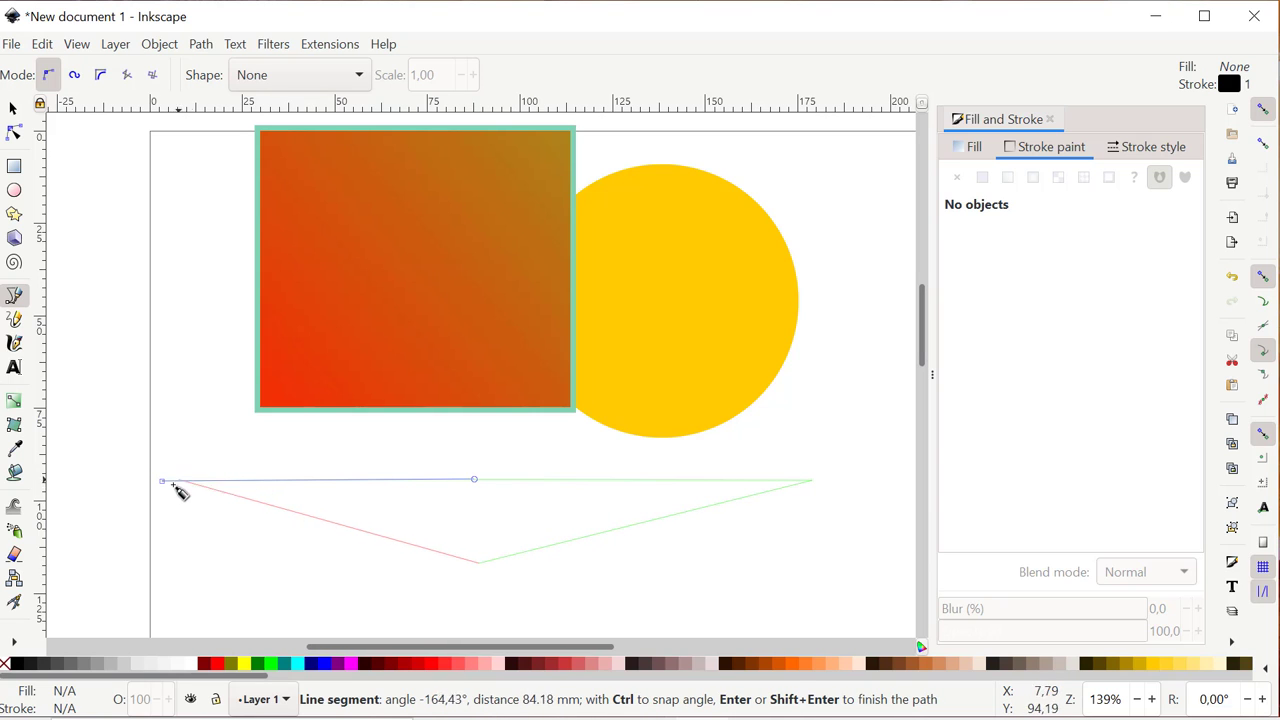
{"action": "left_click", "coordinate": [163, 481]}
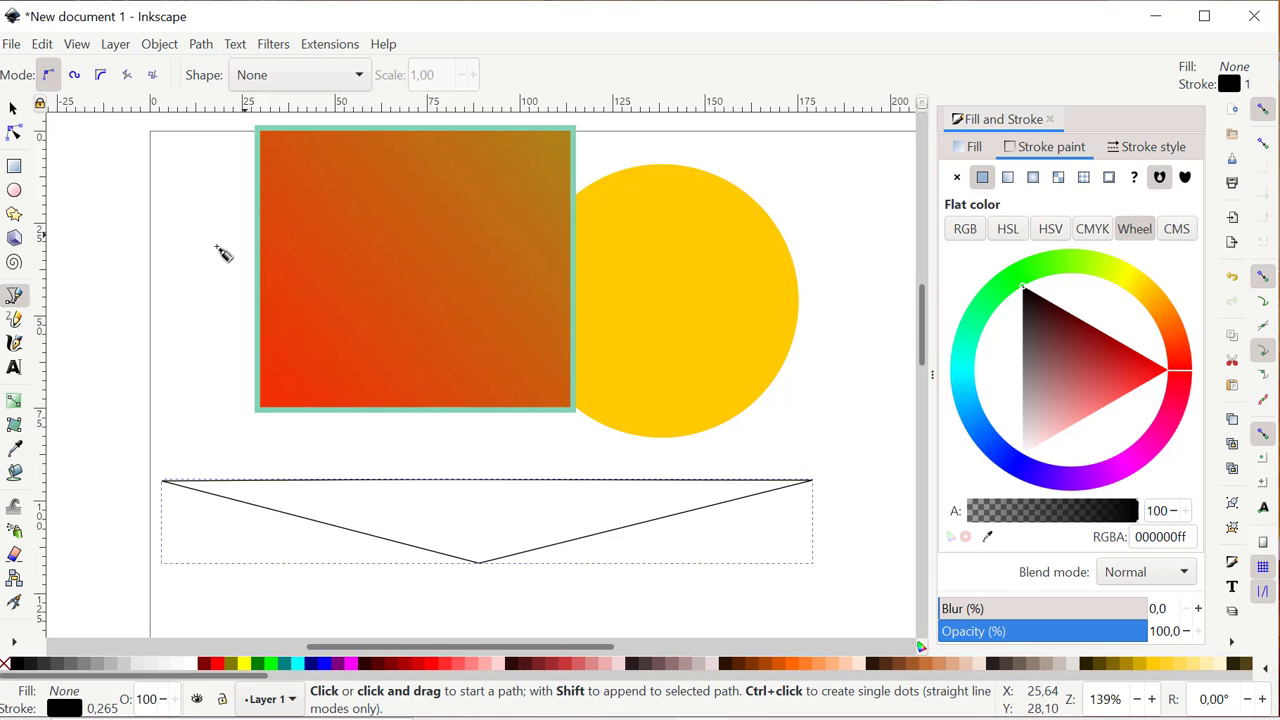
Step: Draw a closed egg-shaped curved path over the gradient rectangle with the Pen tool and delete it
{"action": "left_click_drag", "start_coordinate": [146, 351], "coordinate": [239, 175]}
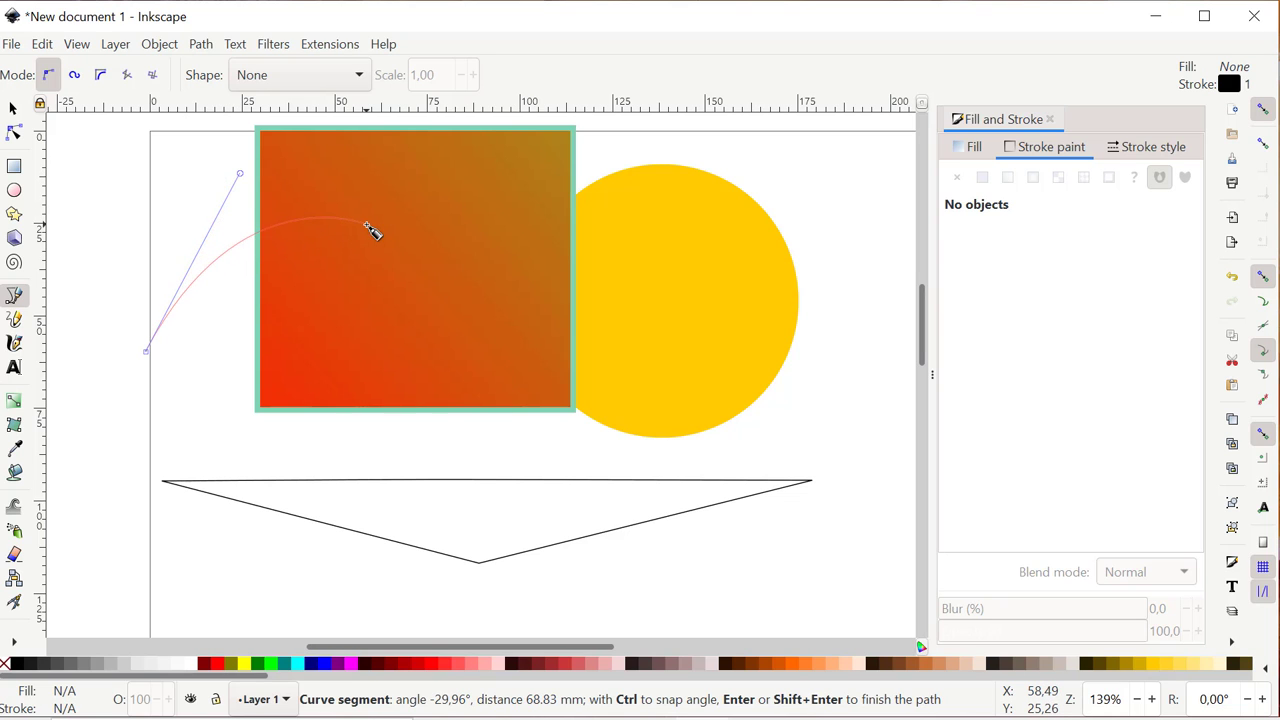
{"action": "left_click", "coordinate": [377, 231]}
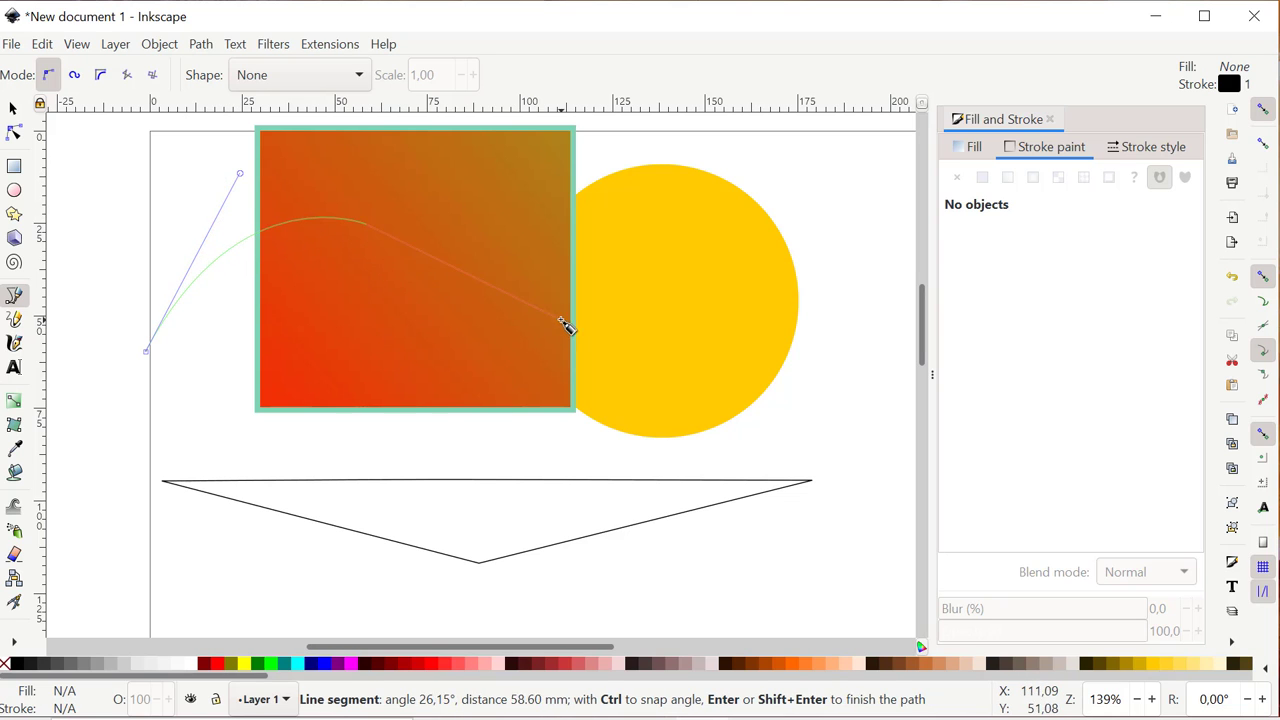
{"action": "left_click_drag", "start_coordinate": [510, 338], "coordinate": [528, 420]}
{"action": "left_click_drag", "start_coordinate": [267, 441], "coordinate": [178, 388]}
{"action": "left_click", "coordinate": [147, 354]}
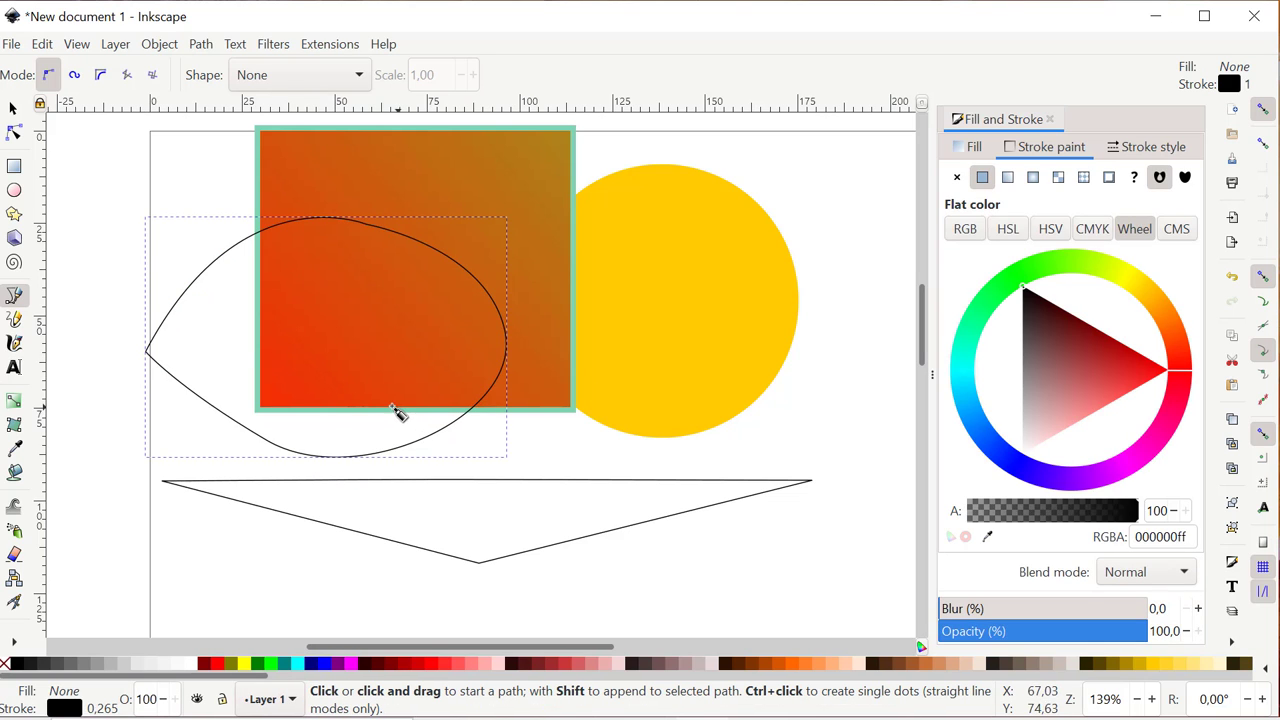
{"action": "key", "text": "Delete"}
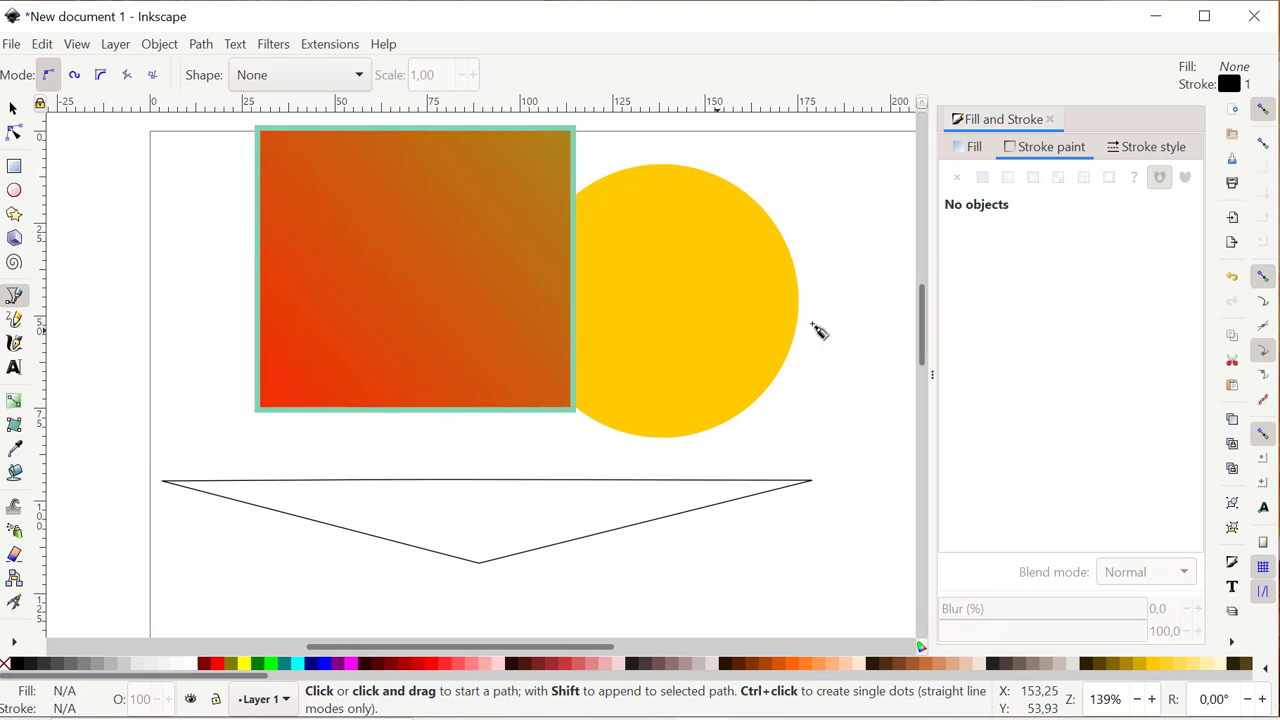
{"action": "left_click_drag", "start_coordinate": [925, 337], "coordinate": [925, 321]}
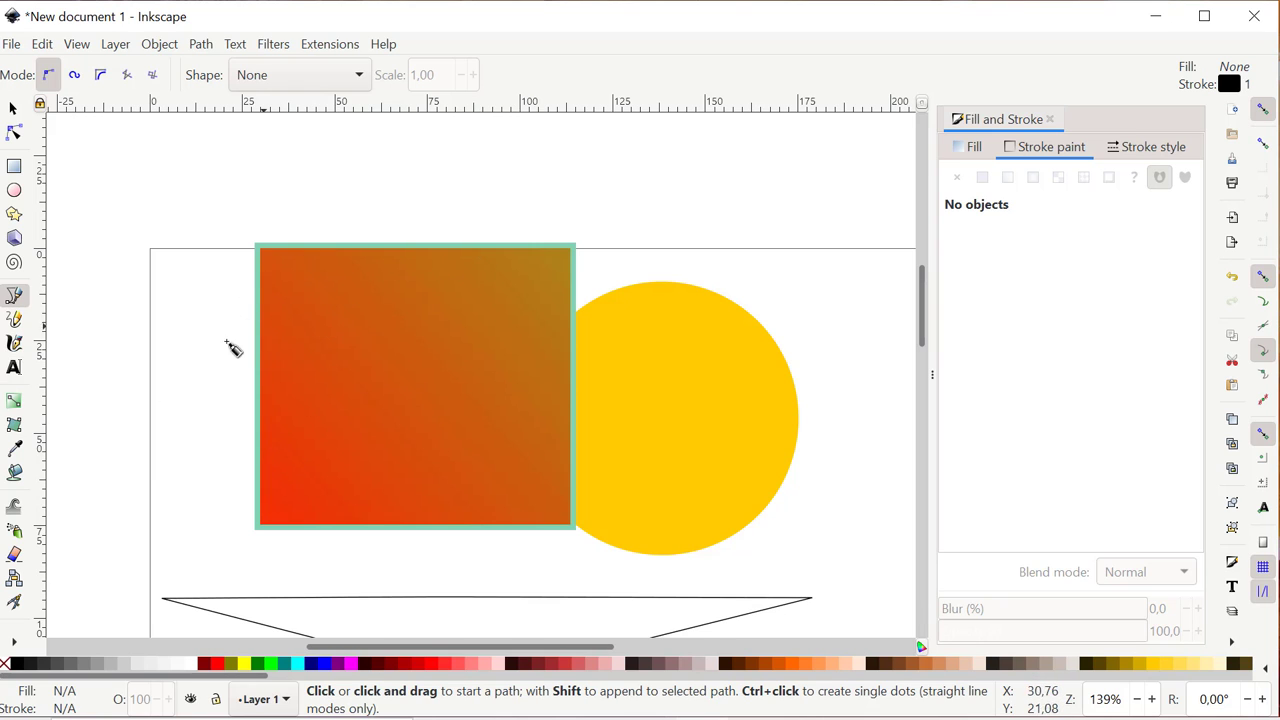
{"action": "left_click_drag", "start_coordinate": [174, 427], "coordinate": [560, 216]}
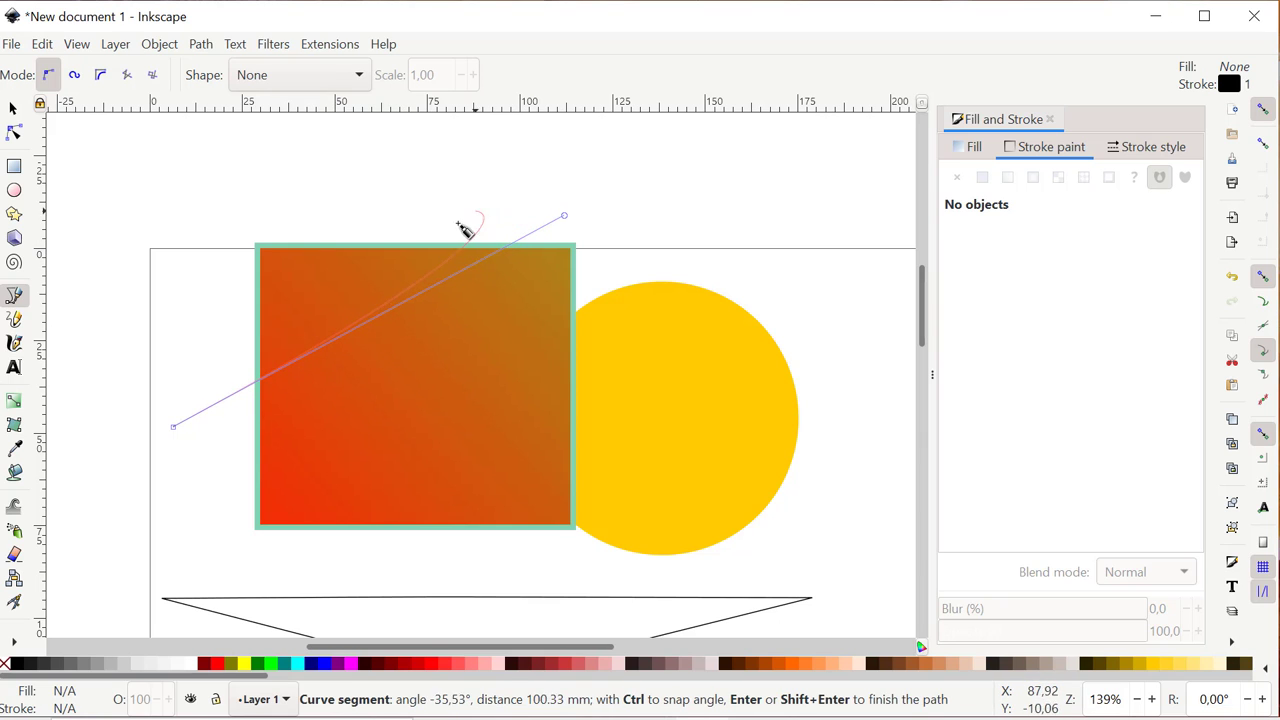
{"action": "left_click", "coordinate": [640, 273]}
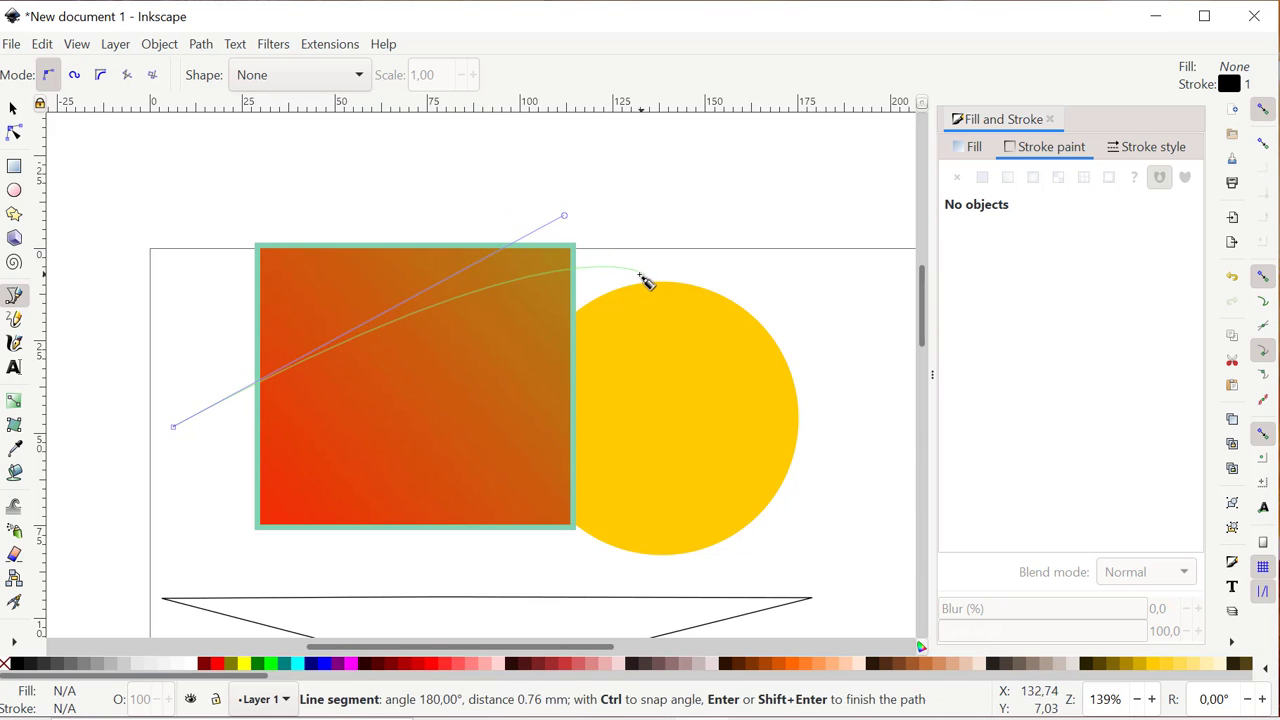
{"action": "key", "text": "BackSpace"}
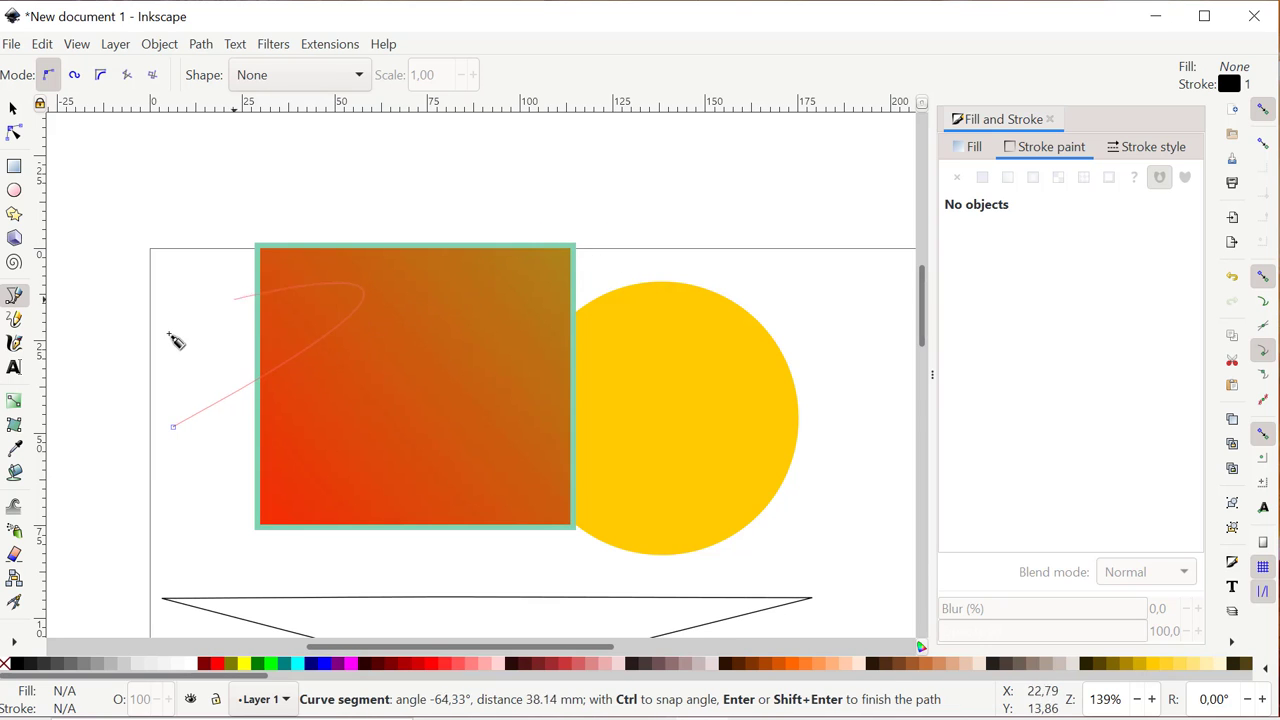
{"action": "key", "text": "Escape"}
Step: Draw a closed path with curved sides and a pointed peak over the gradient rectangle's upper edge with the Pen tool
{"action": "left_click_drag", "start_coordinate": [178, 376], "coordinate": [342, 164]}
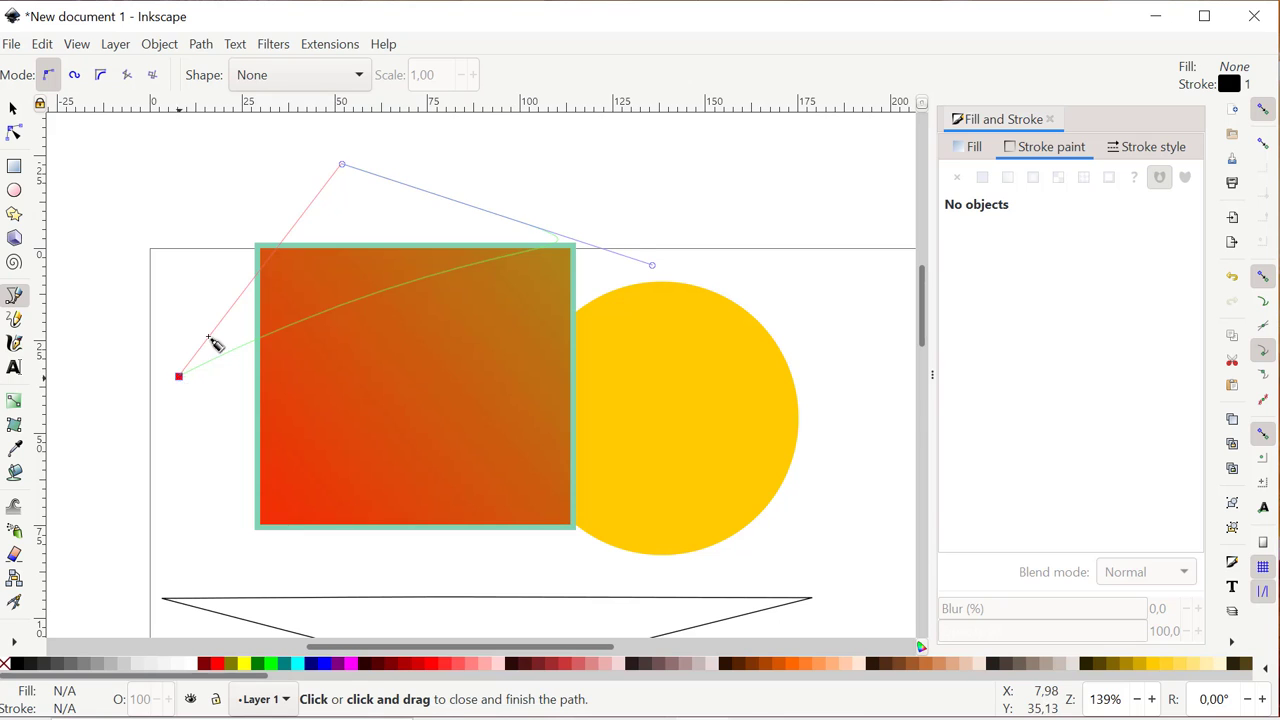
{"action": "mouse_move", "coordinate": [209, 338]}
{"action": "left_mouse_down"}
{"action": "mouse_move", "coordinate": [206, 266]}
{"action": "mouse_move", "coordinate": [251, 449]}
{"action": "mouse_move", "coordinate": [180, 485]}
{"action": "left_mouse_up"}
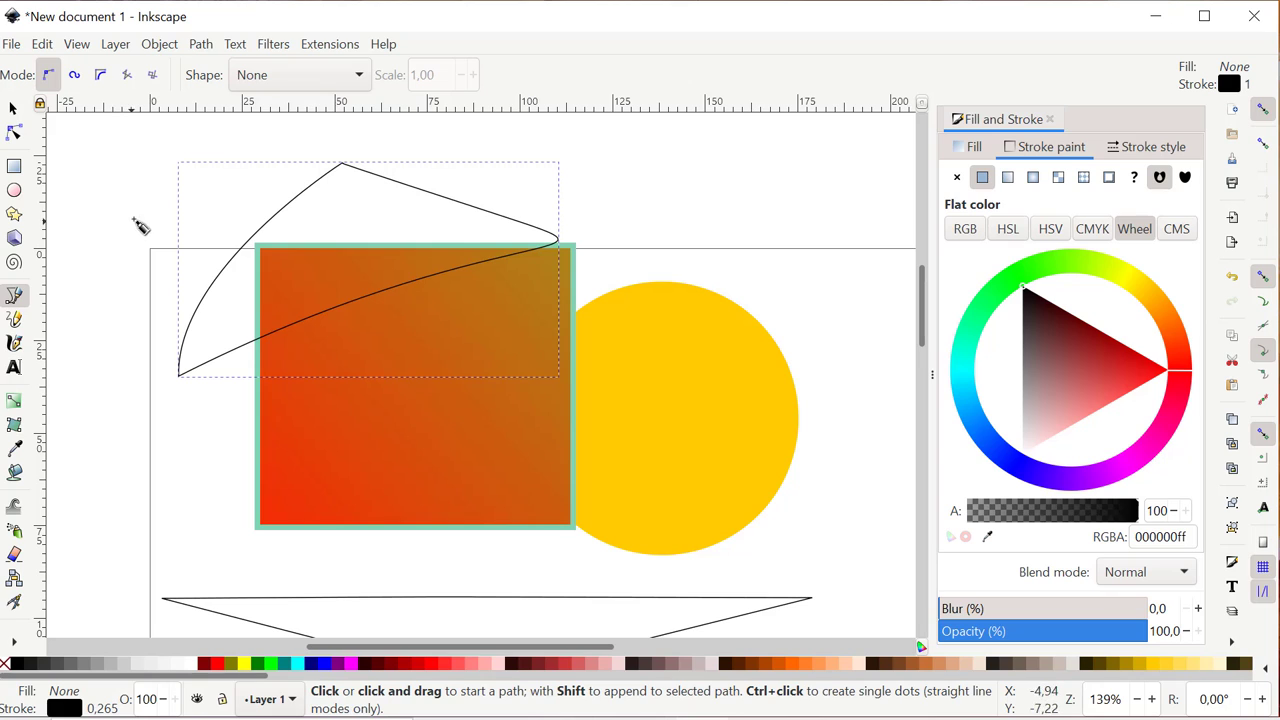
Step: Draw a closed shield-shaped curved path overlapping the gradient rectangle's left edge with the Pen tool
{"action": "left_click_drag", "start_coordinate": [75, 297], "coordinate": [147, 243]}
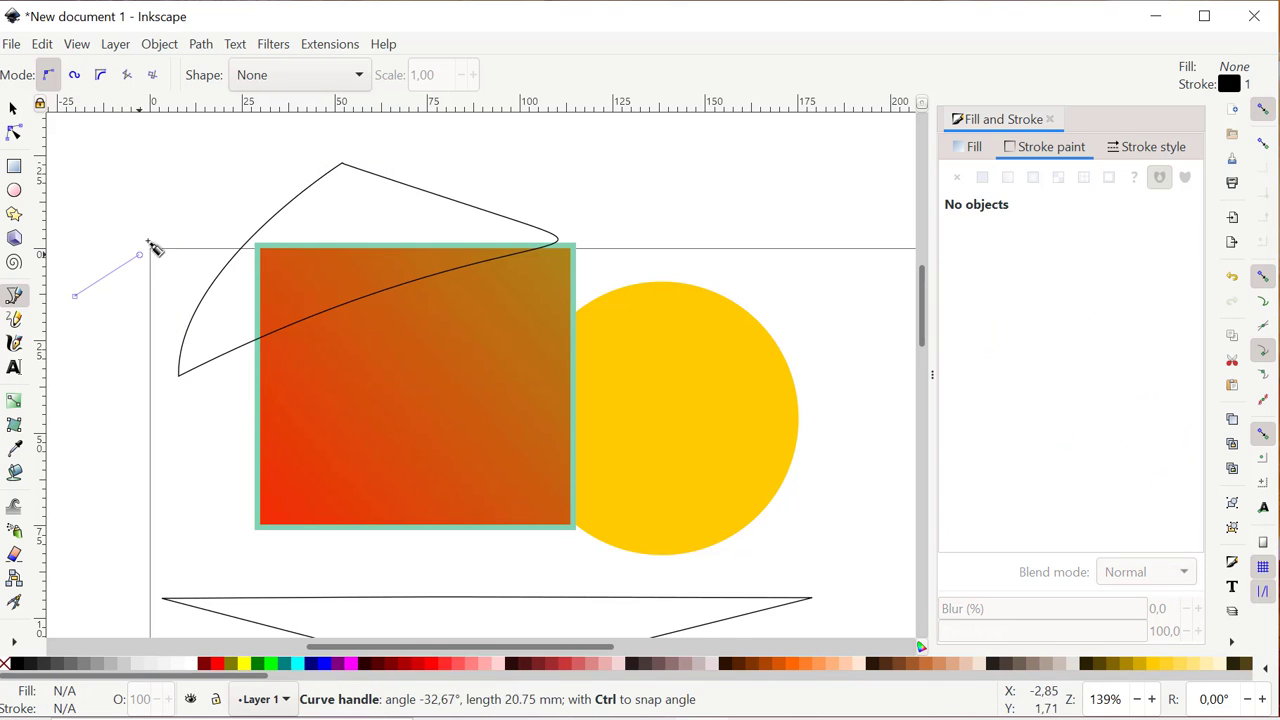
{"action": "left_click_drag", "start_coordinate": [208, 205], "coordinate": [211, 200]}
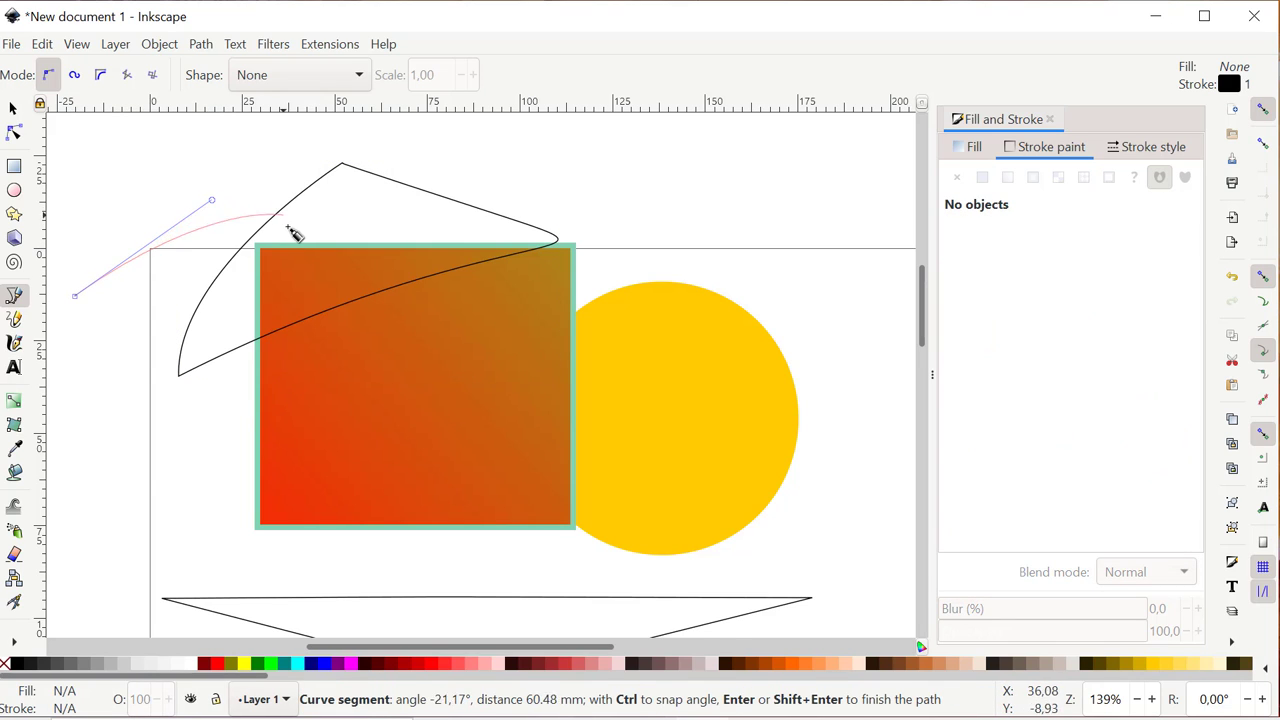
{"action": "left_click", "coordinate": [311, 289]}
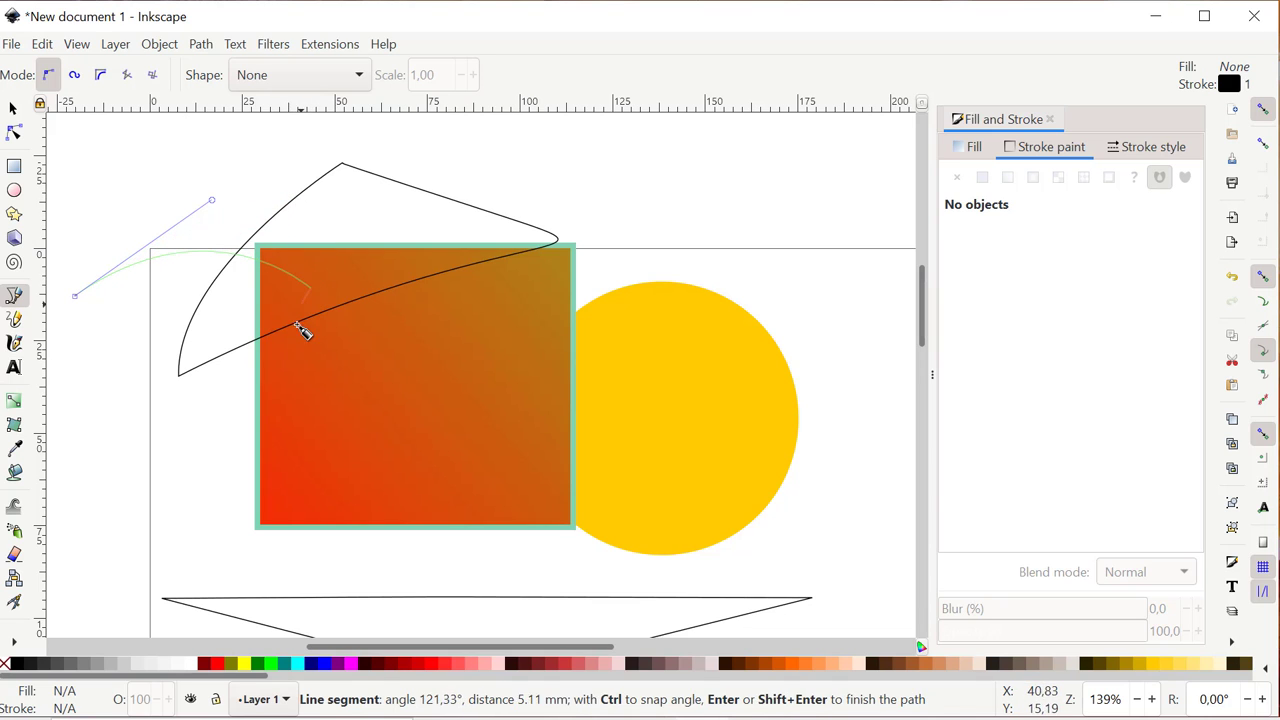
{"action": "left_click_drag", "start_coordinate": [160, 433], "coordinate": [67, 372]}
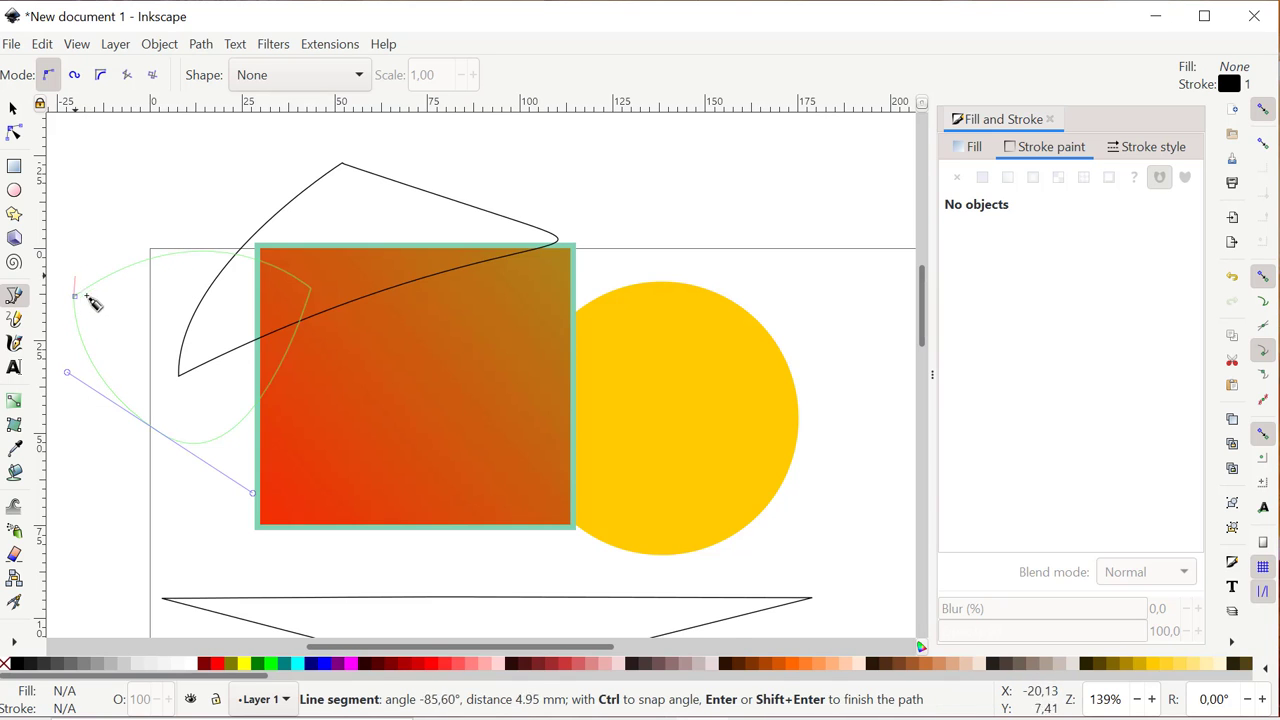
{"action": "left_click", "coordinate": [76, 297]}
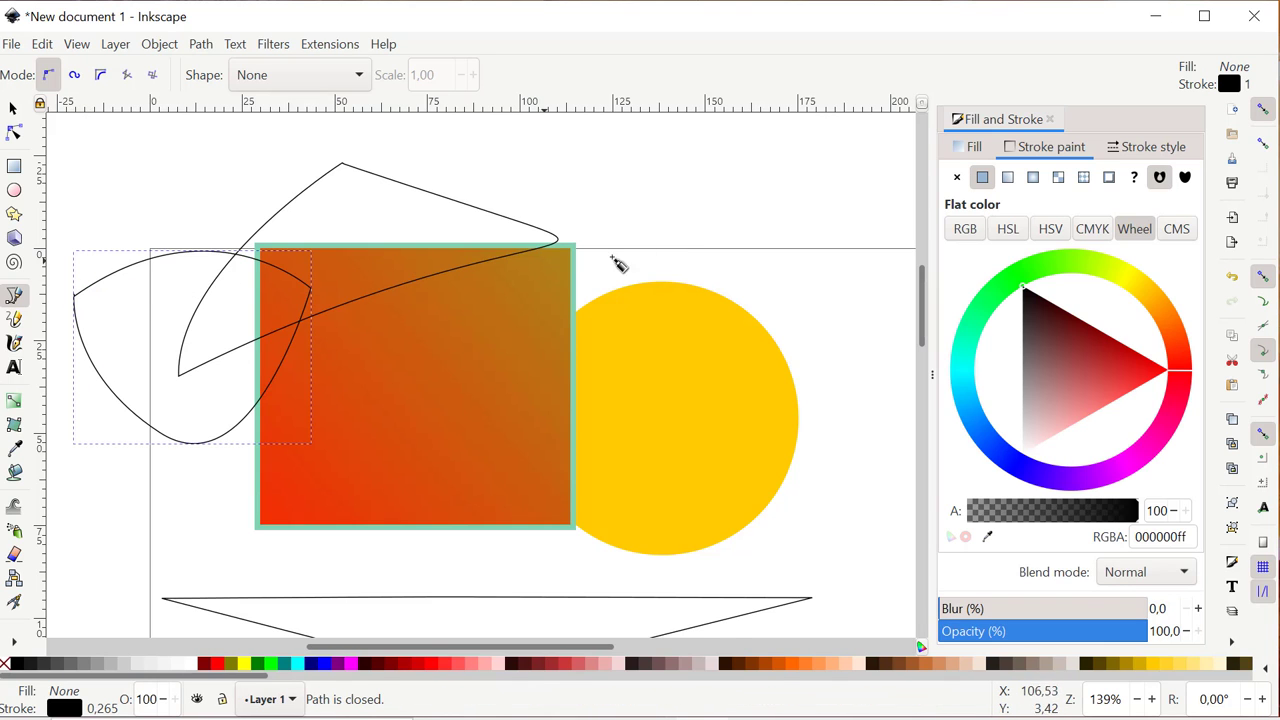
Step: Draw a closed teardrop-shaped path above the yellow circle with the Pen tool, its pointed end facing left
{"action": "left_click", "coordinate": [585, 198]}
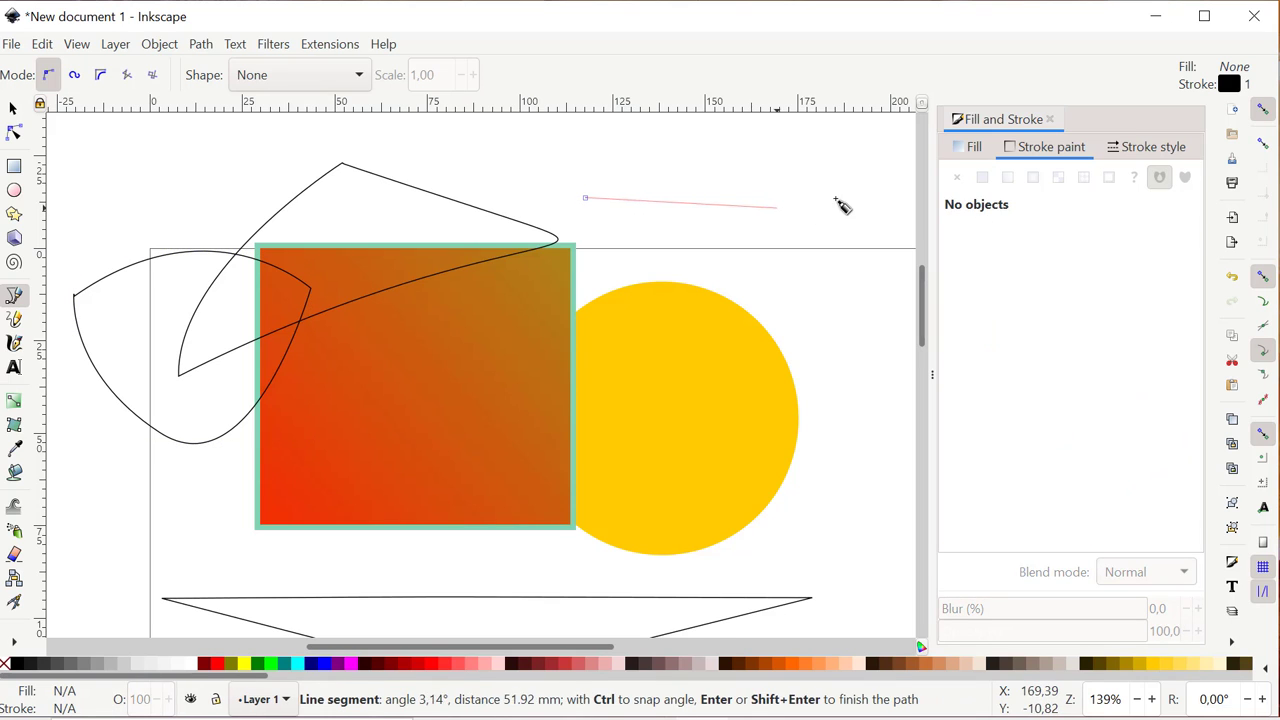
{"action": "left_click_drag", "start_coordinate": [850, 186], "coordinate": [929, 251]}
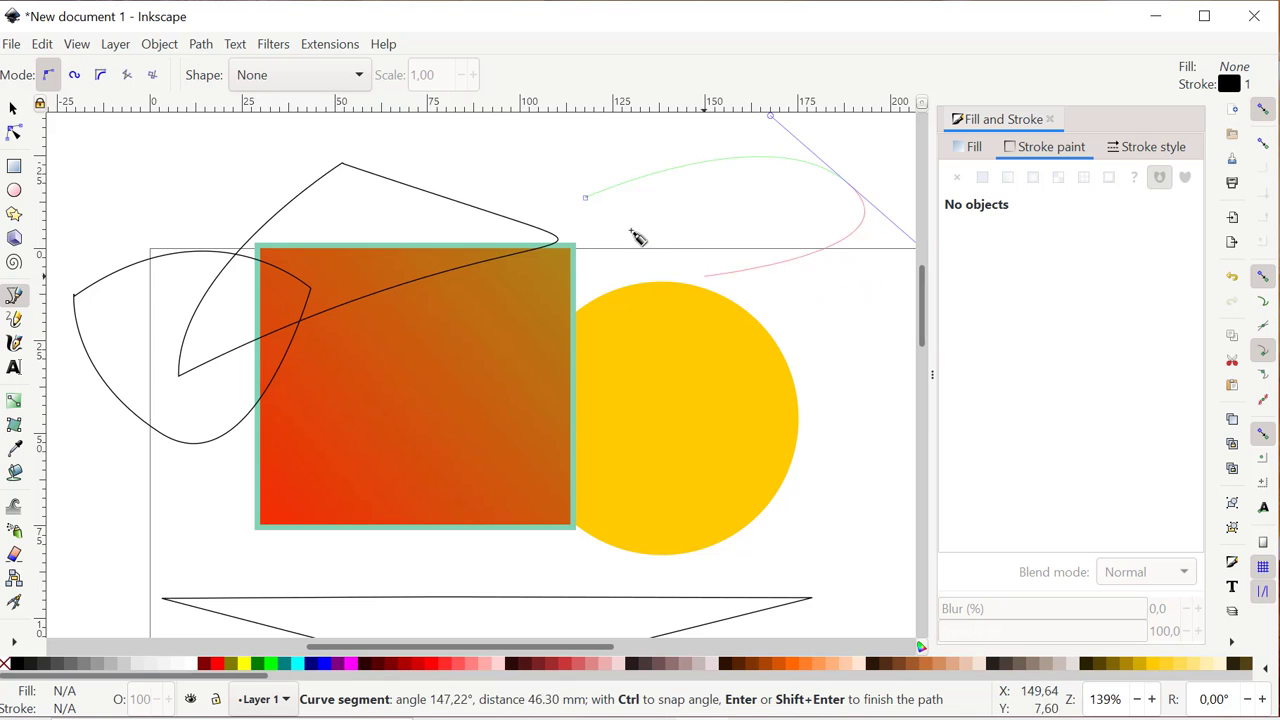
{"action": "left_click_drag", "start_coordinate": [708, 273], "coordinate": [605, 232]}
{"action": "left_click", "coordinate": [586, 199]}
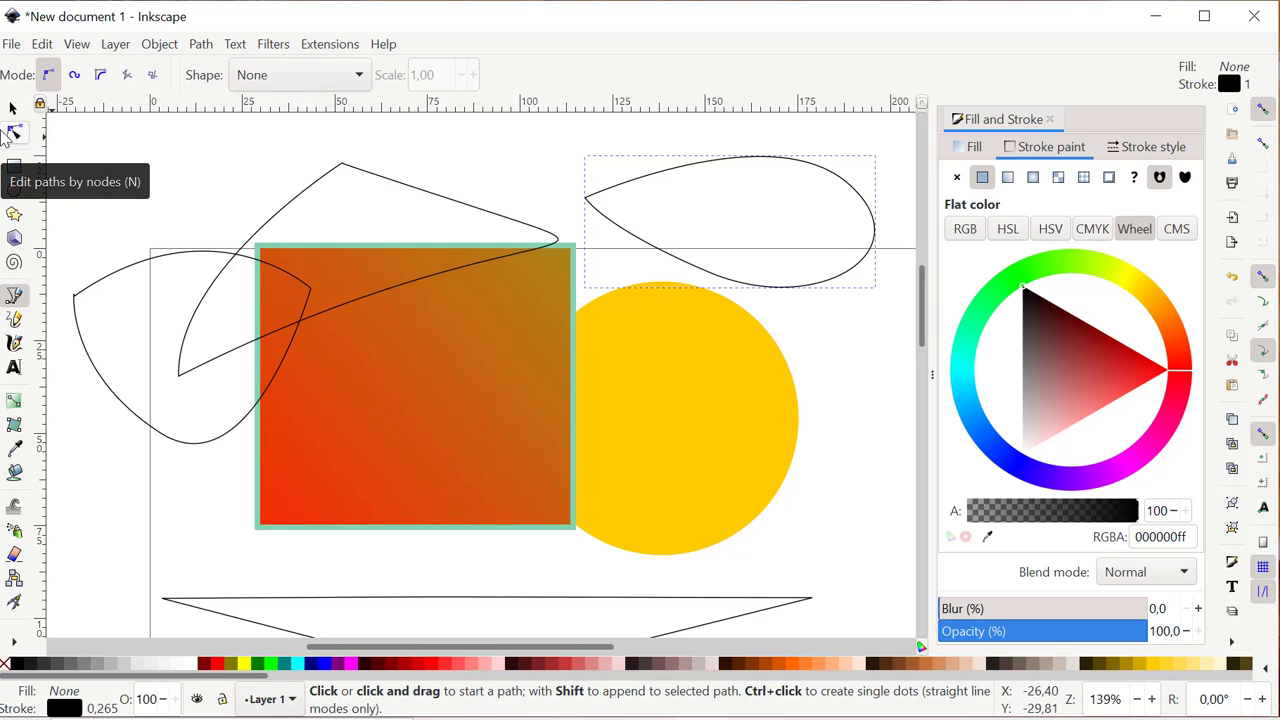
Step: Move the teardrop's corner node to about X 120.4, Y -14.4 mm and its lower smooth node to about X 159.5, Y -4.6 mm
{"action": "left_click", "coordinate": [15, 136]}
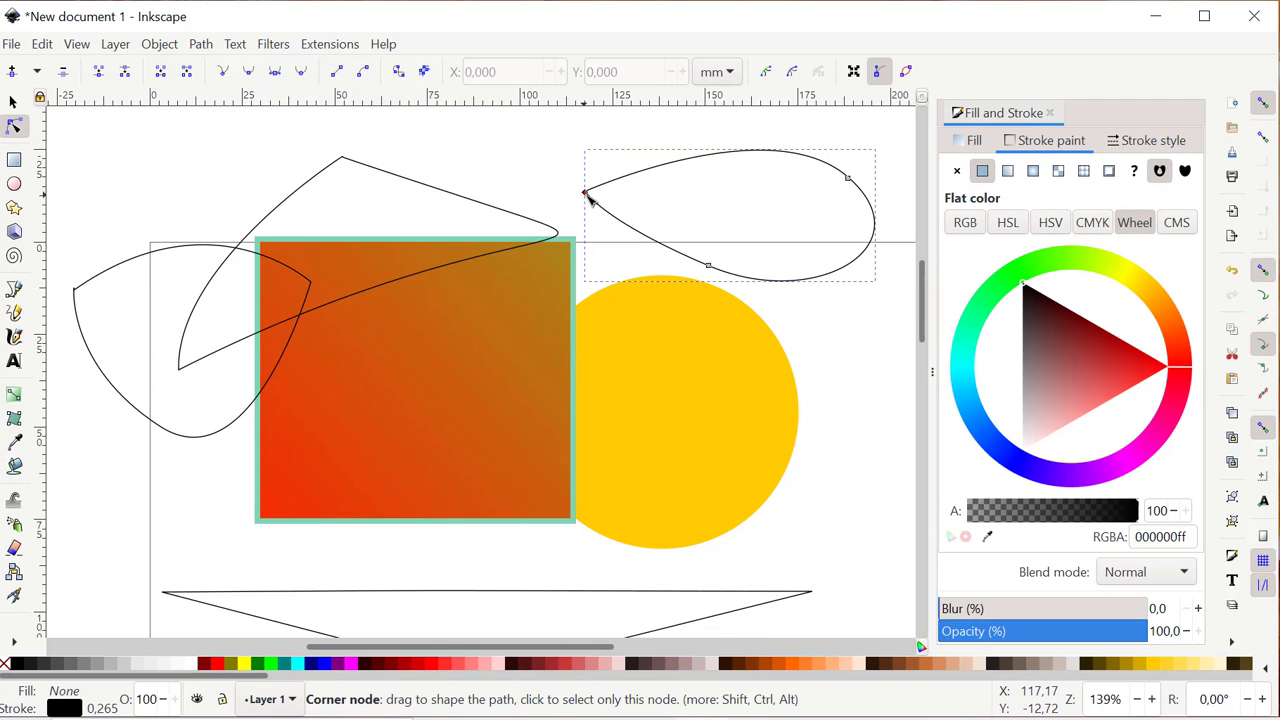
{"action": "mouse_move", "coordinate": [588, 197]}
{"action": "left_mouse_down"}
{"action": "mouse_move", "coordinate": [690, 196]}
{"action": "mouse_move", "coordinate": [615, 205]}
{"action": "mouse_move", "coordinate": [596, 190]}
{"action": "left_mouse_up"}
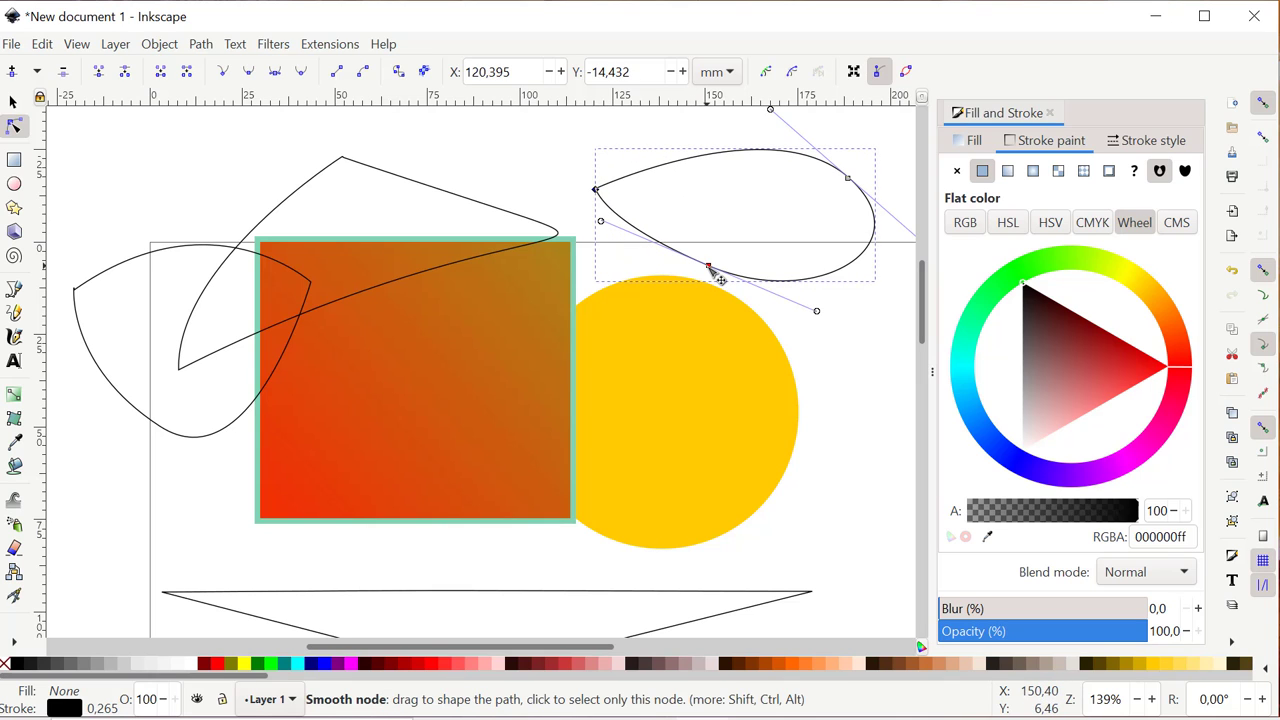
{"action": "left_click_drag", "start_coordinate": [710, 270], "coordinate": [773, 220]}
{"action": "left_click_drag", "start_coordinate": [882, 268], "coordinate": [740, 226]}
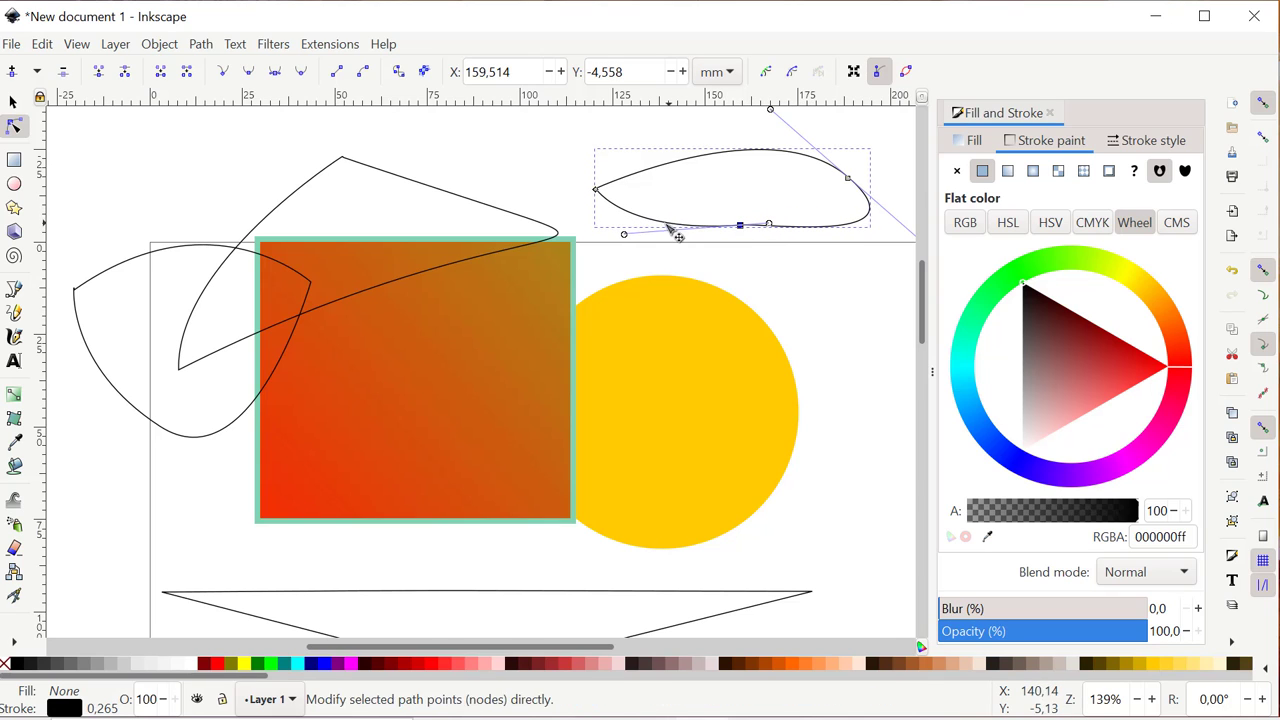
{"action": "key", "text": "Escape"}
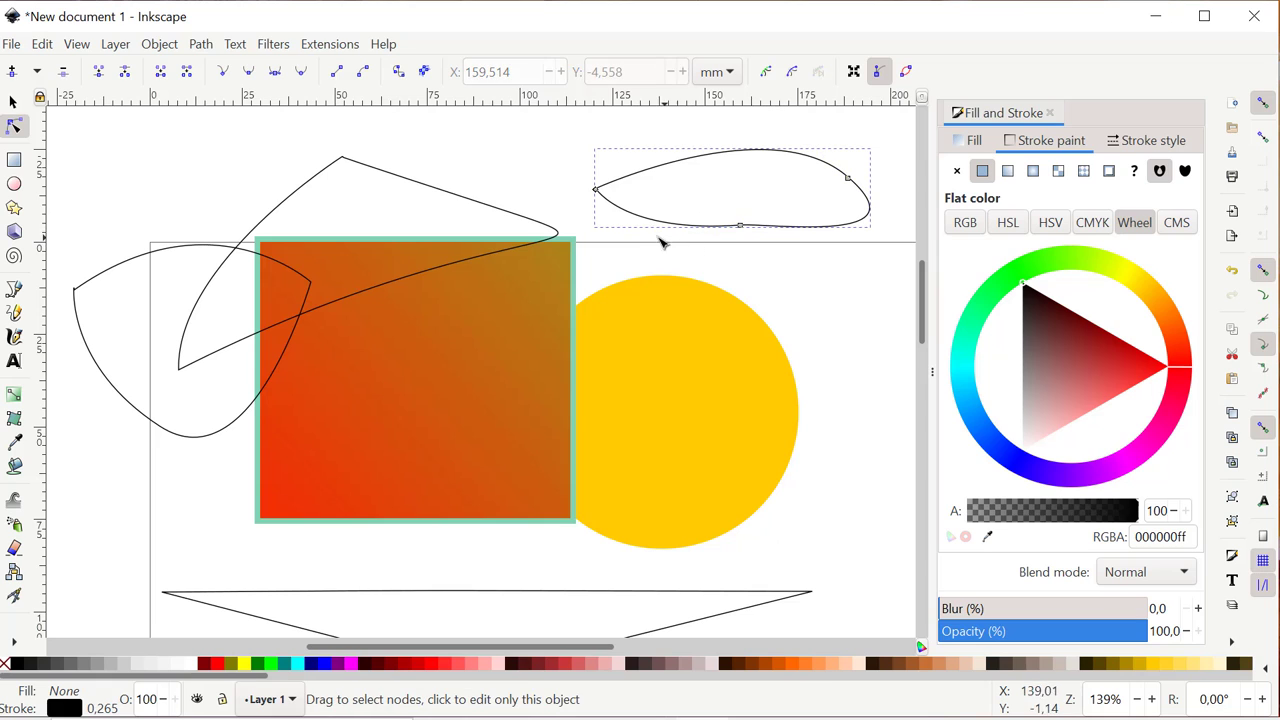
{"action": "key", "text": "Escape"}
Step: Bend the teardrop's lower edge into a wave through the lower smooth node and bulge the upper segment upward
{"action": "left_click", "coordinate": [743, 229]}
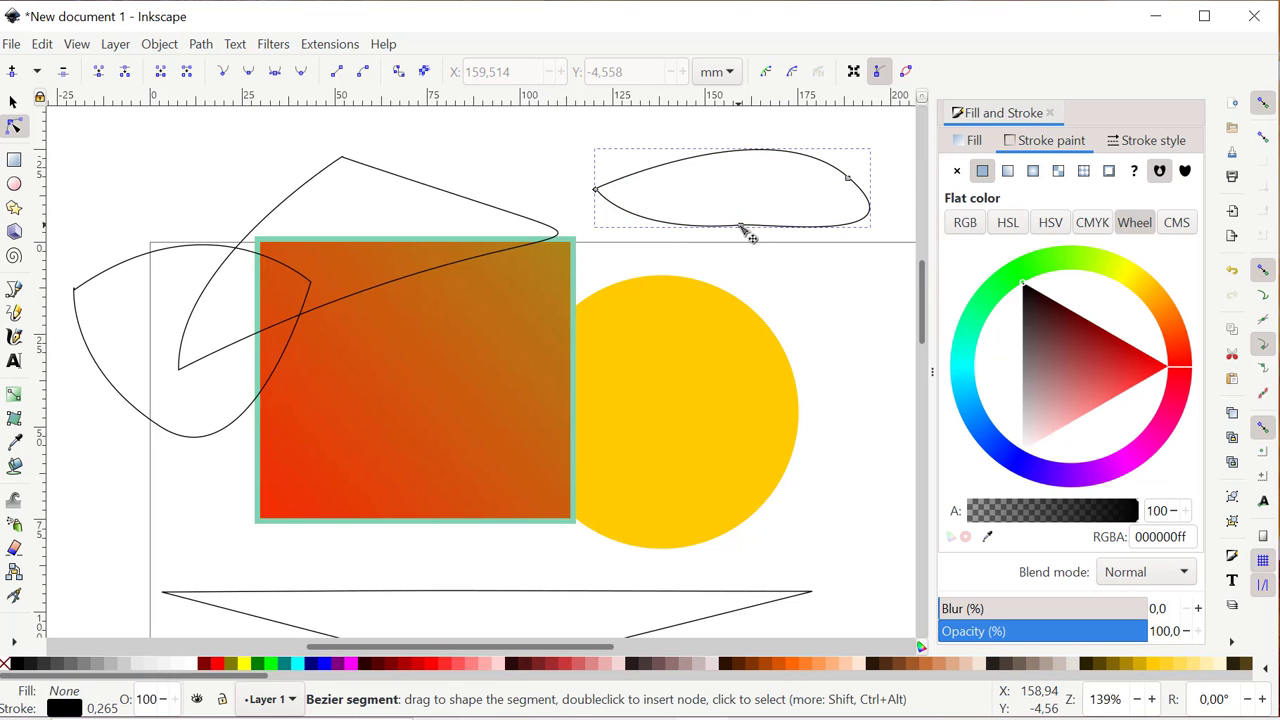
{"action": "mouse_move", "coordinate": [749, 234]}
{"action": "left_mouse_down"}
{"action": "mouse_move", "coordinate": [757, 257]}
{"action": "mouse_move", "coordinate": [743, 229]}
{"action": "left_mouse_up"}
{"action": "left_click", "coordinate": [743, 229]}
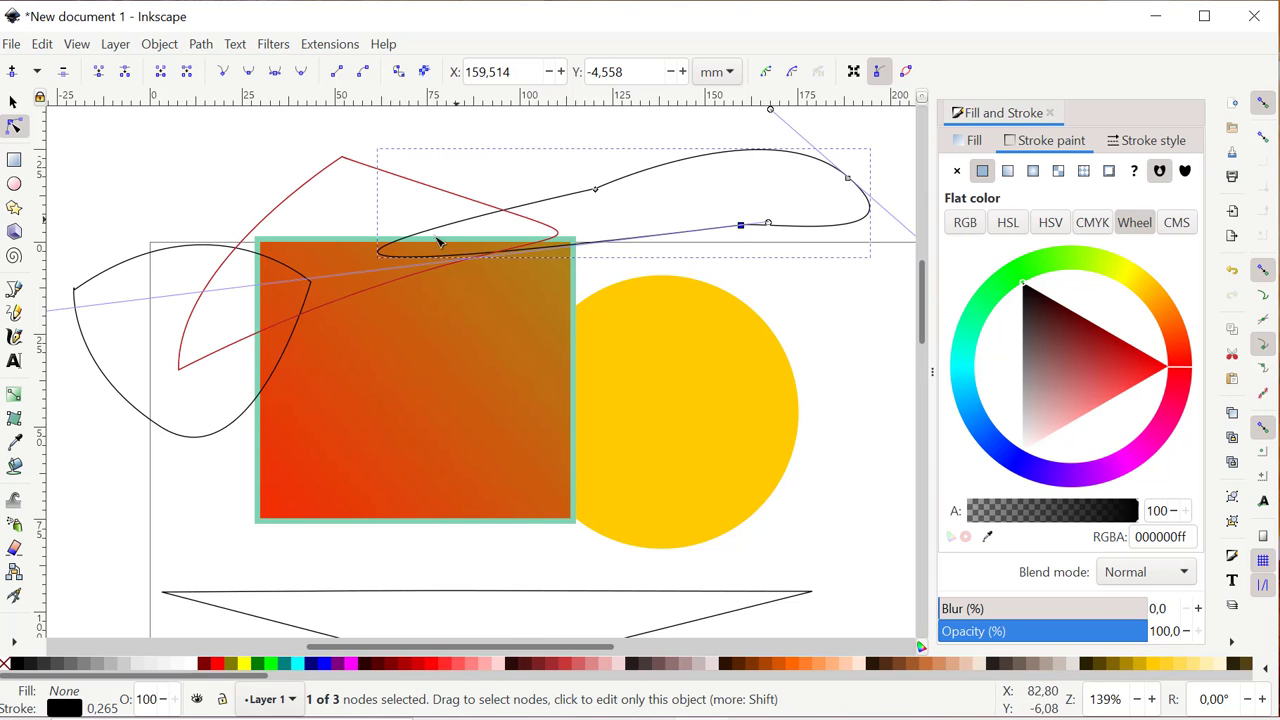
{"action": "left_click_drag", "start_coordinate": [400, 257], "coordinate": [788, 269]}
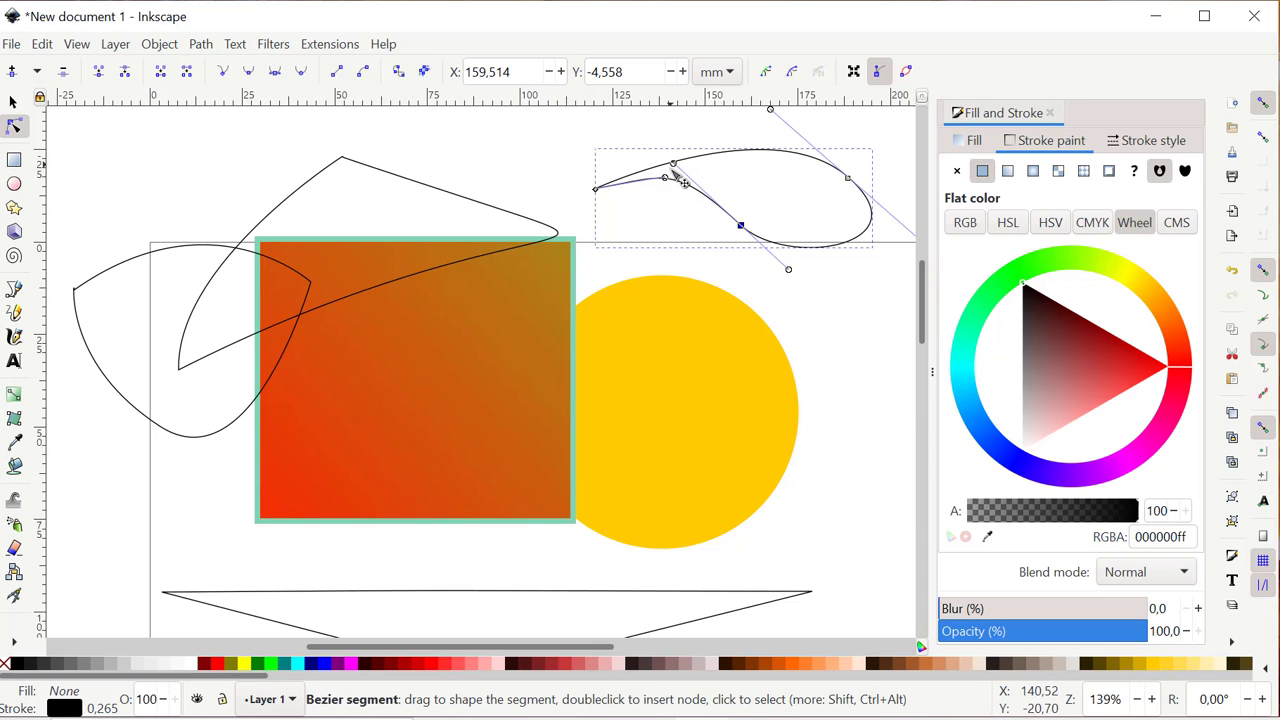
{"action": "left_click_drag", "start_coordinate": [676, 172], "coordinate": [710, 187]}
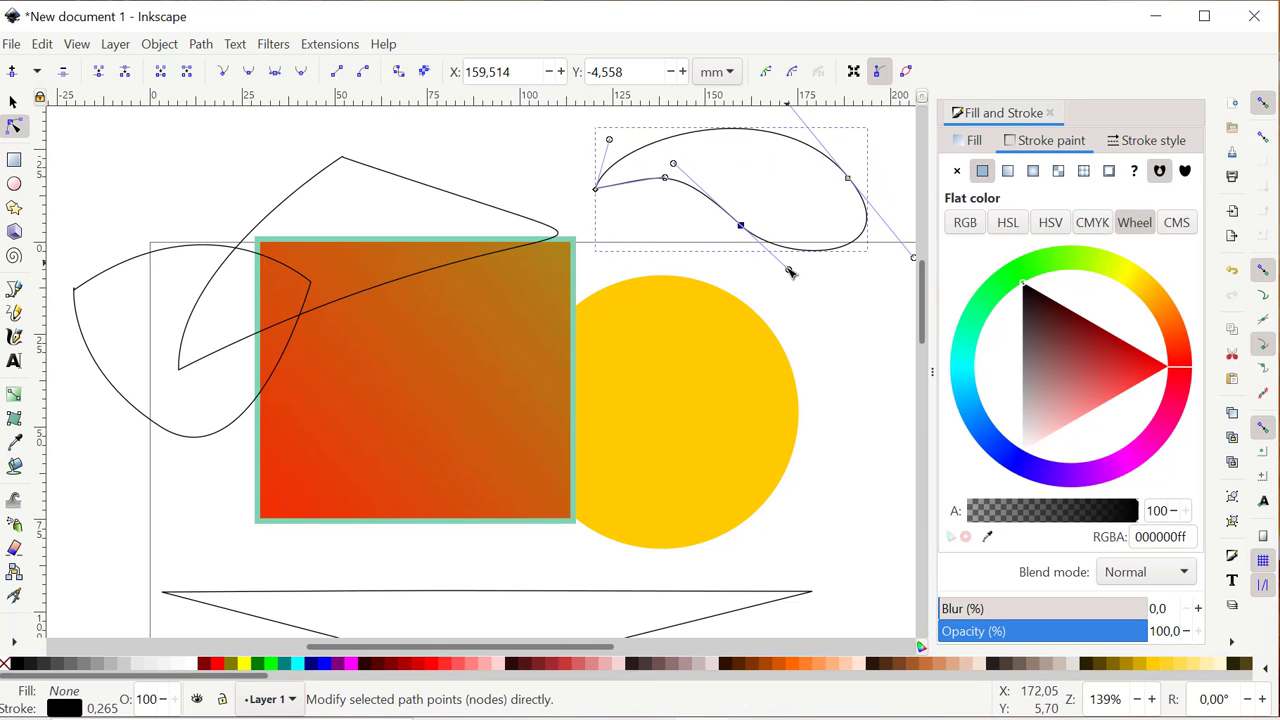
Step: Rotate the lower smooth node's handles to a shallower slope to soften the wave in the path's lower edge
{"action": "left_click", "coordinate": [795, 255]}
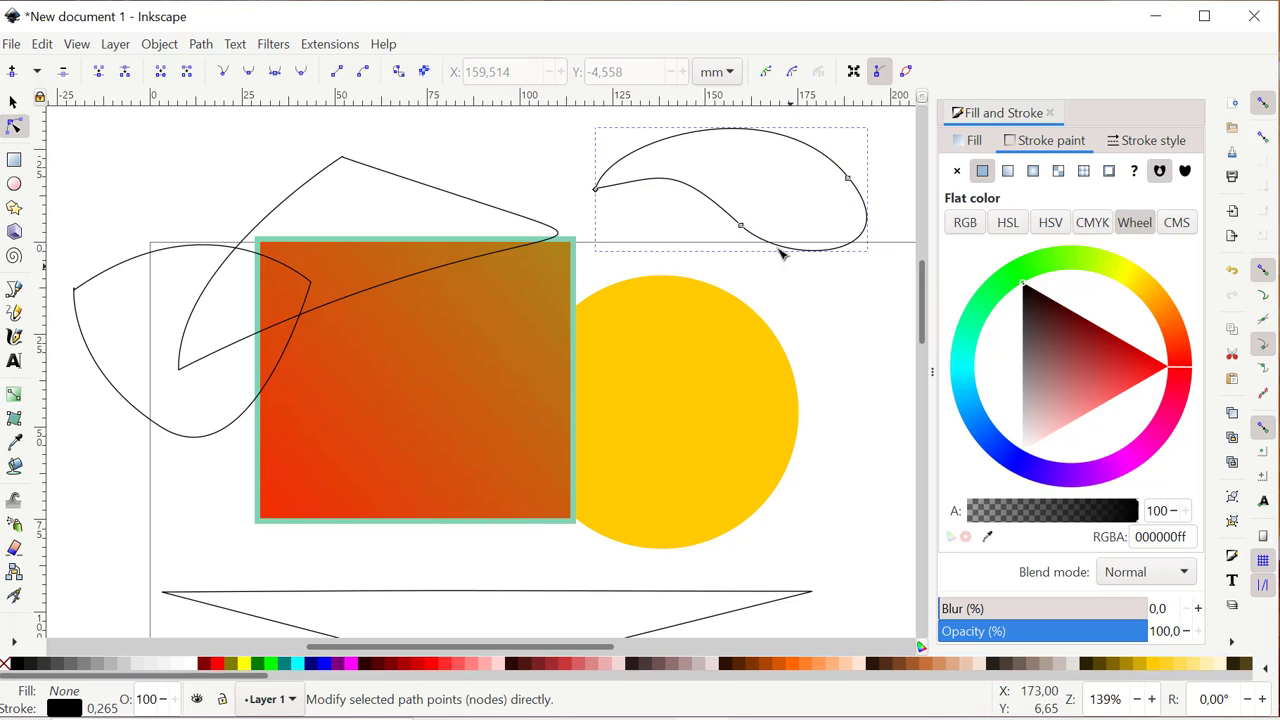
{"action": "left_click", "coordinate": [745, 232]}
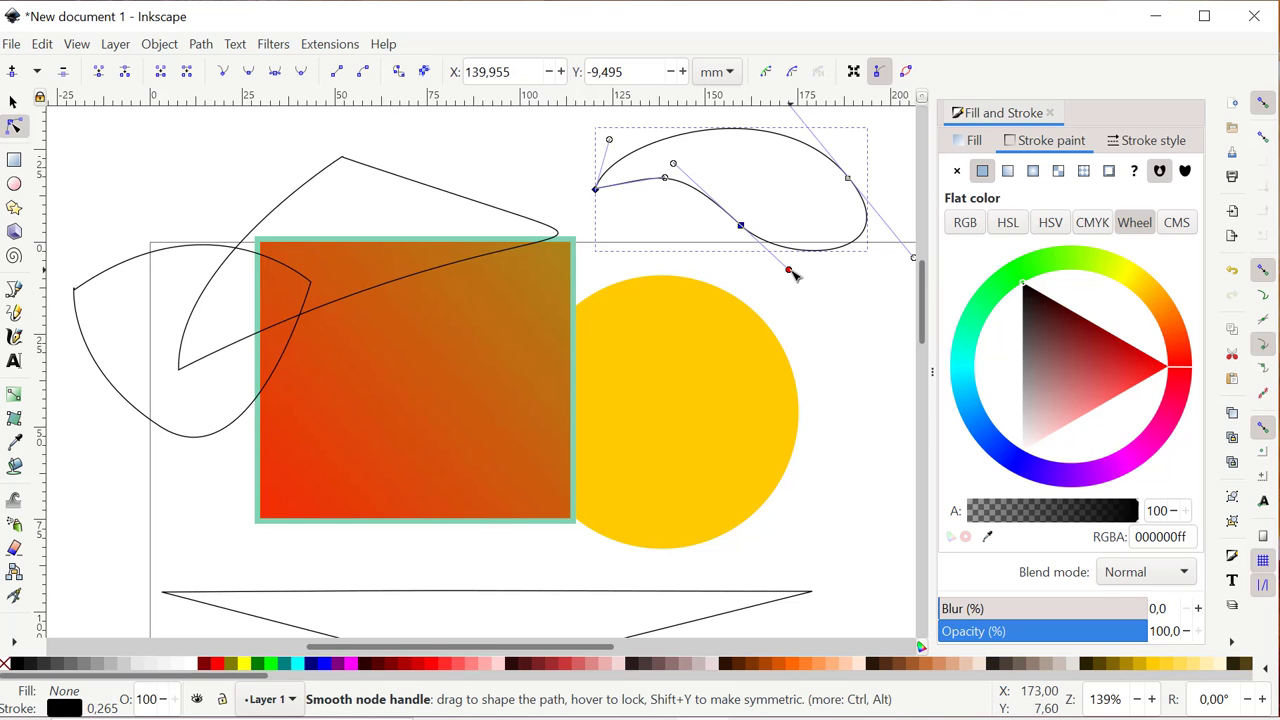
{"action": "left_click_drag", "start_coordinate": [790, 271], "coordinate": [800, 247]}
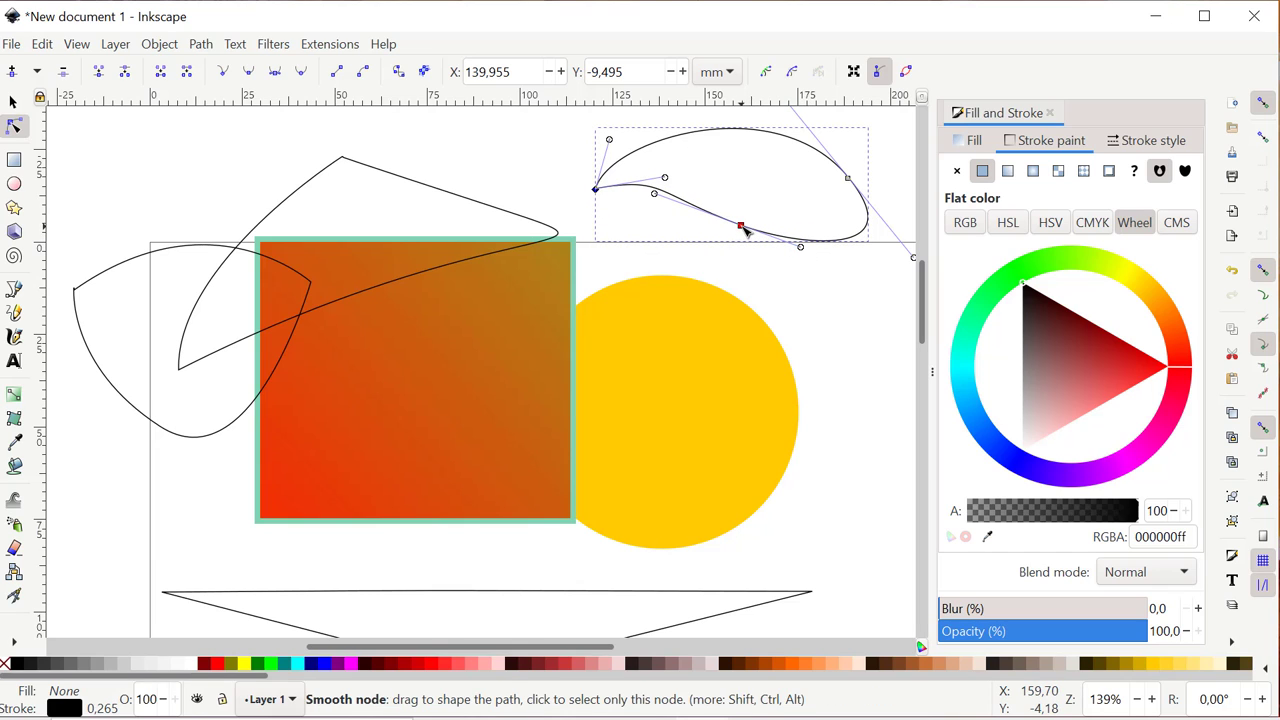
Step: Convert the lower smooth node to a corner and angle both of its handles downward independently to form a sharp notch
{"action": "left_click", "coordinate": [741, 226]}
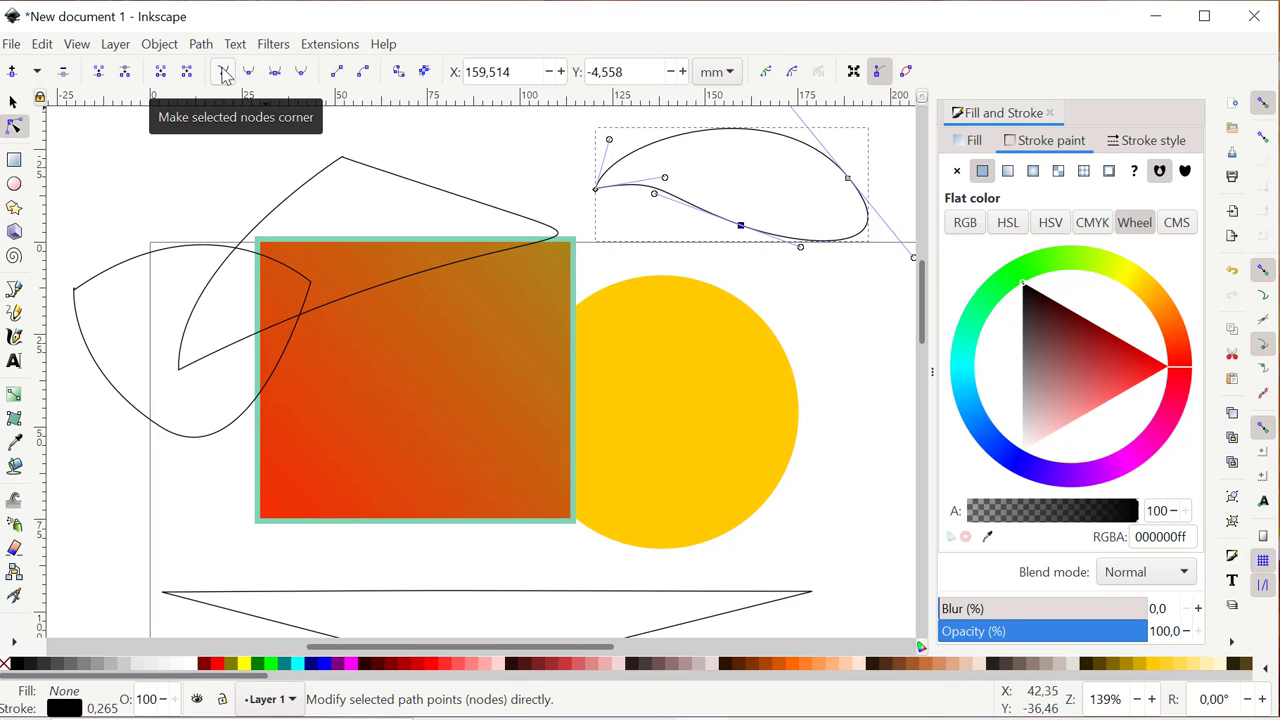
{"action": "left_click", "coordinate": [224, 72]}
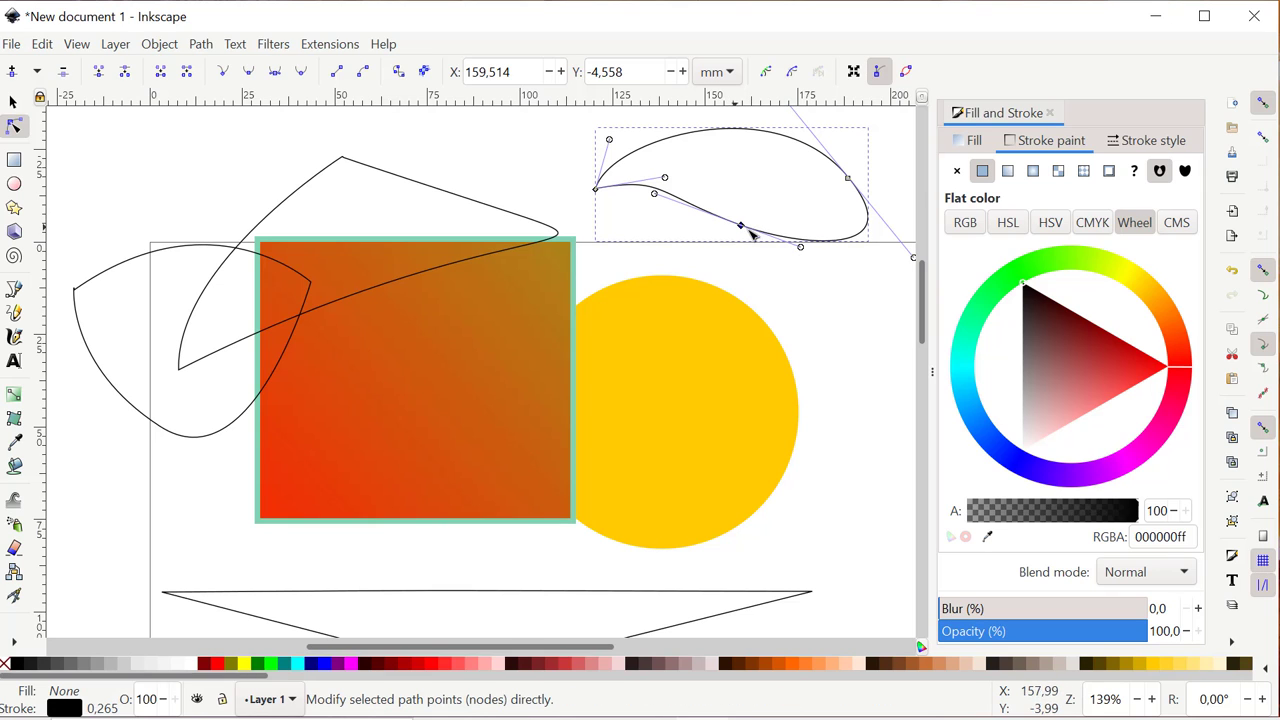
{"action": "left_click_drag", "start_coordinate": [800, 248], "coordinate": [824, 305]}
{"action": "left_click_drag", "start_coordinate": [658, 204], "coordinate": [636, 248]}
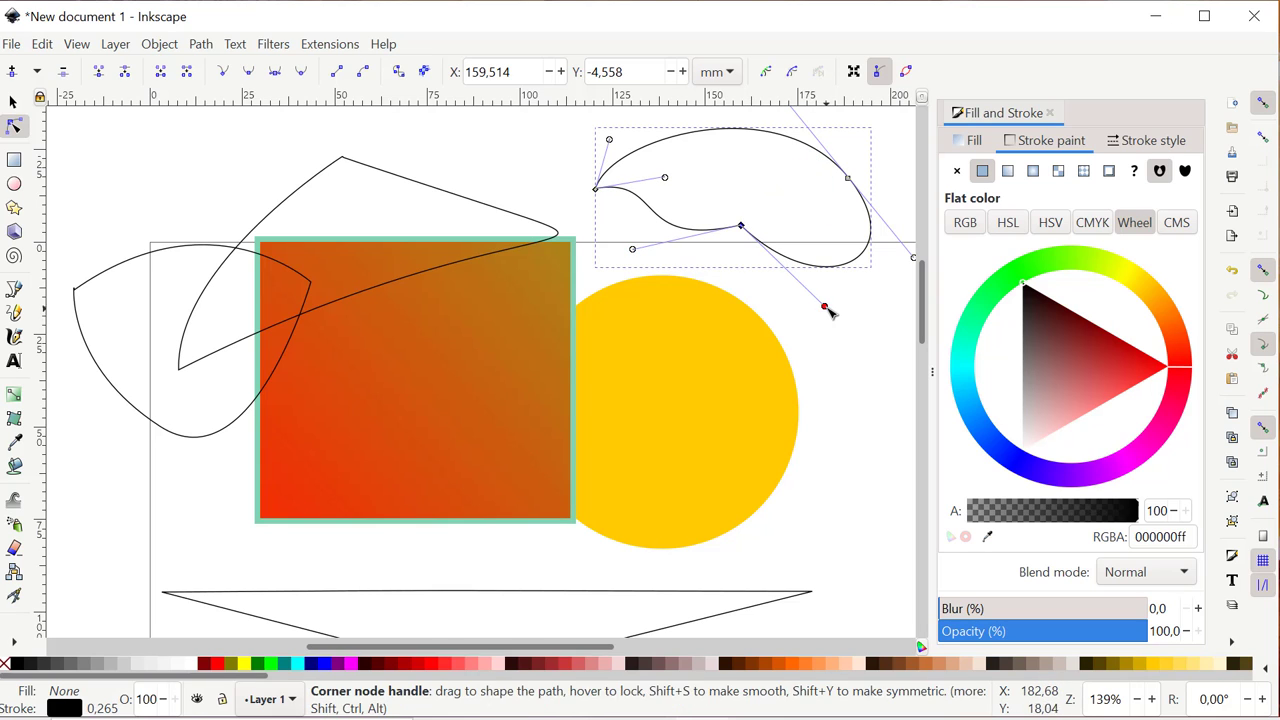
{"action": "left_click_drag", "start_coordinate": [826, 309], "coordinate": [809, 323]}
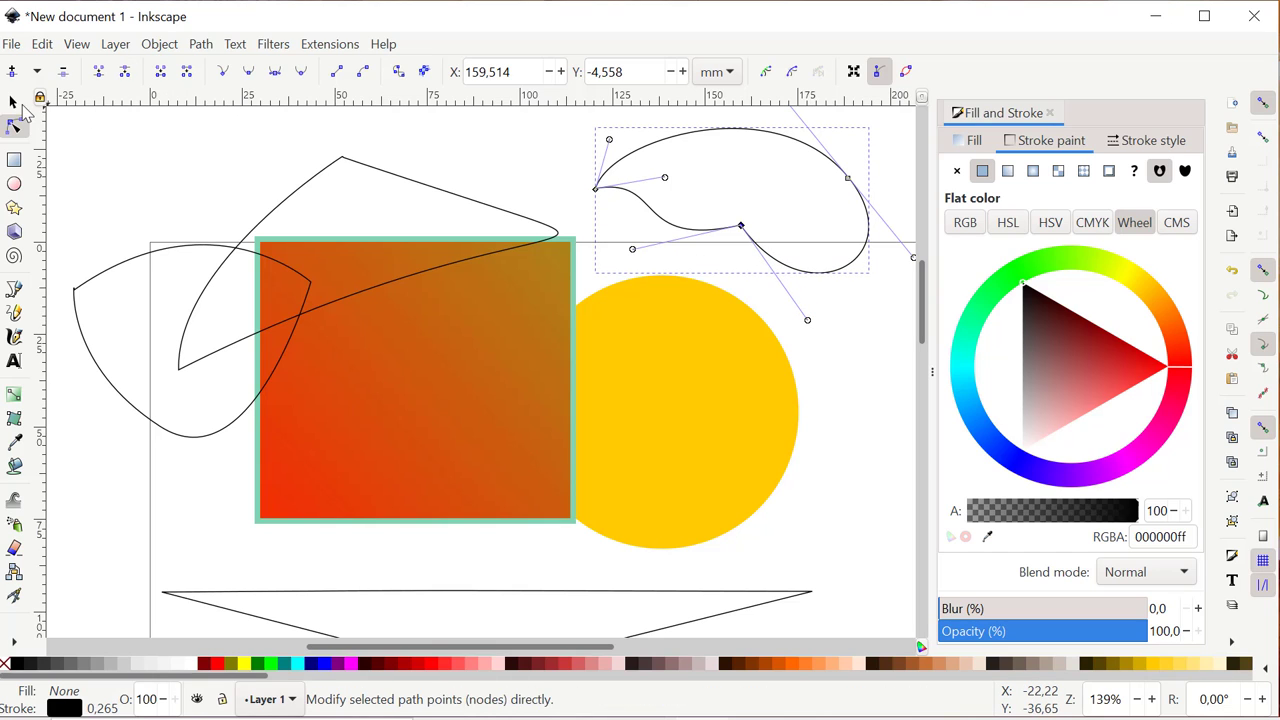
Step: Move the reshaped path down and slightly left over the circle's upper edge, to about X 114.1, Y -17.1 mm
{"action": "left_click", "coordinate": [14, 104]}
{"action": "left_click", "coordinate": [176, 195]}
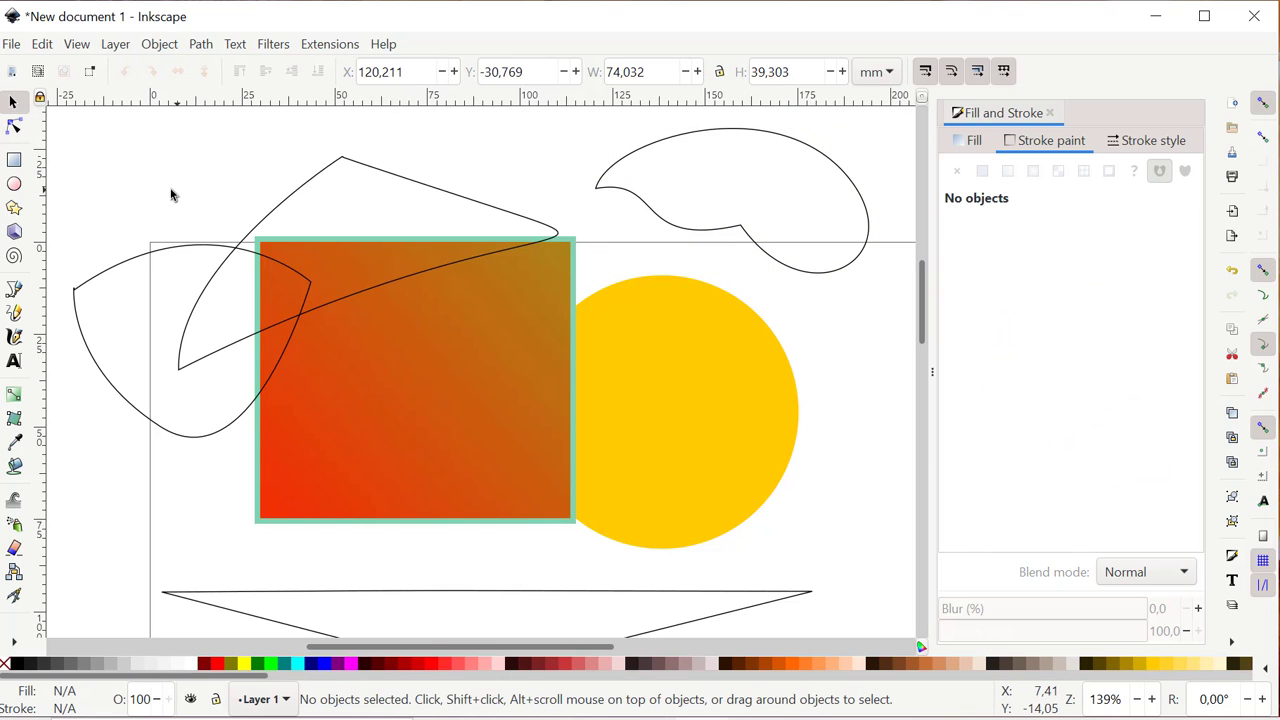
{"action": "left_click", "coordinate": [735, 235]}
{"action": "mouse_move", "coordinate": [737, 233]}
{"action": "left_mouse_down"}
{"action": "mouse_move", "coordinate": [720, 251]}
{"action": "mouse_move", "coordinate": [714, 287]}
{"action": "mouse_move", "coordinate": [725, 287]}
{"action": "left_mouse_up"}
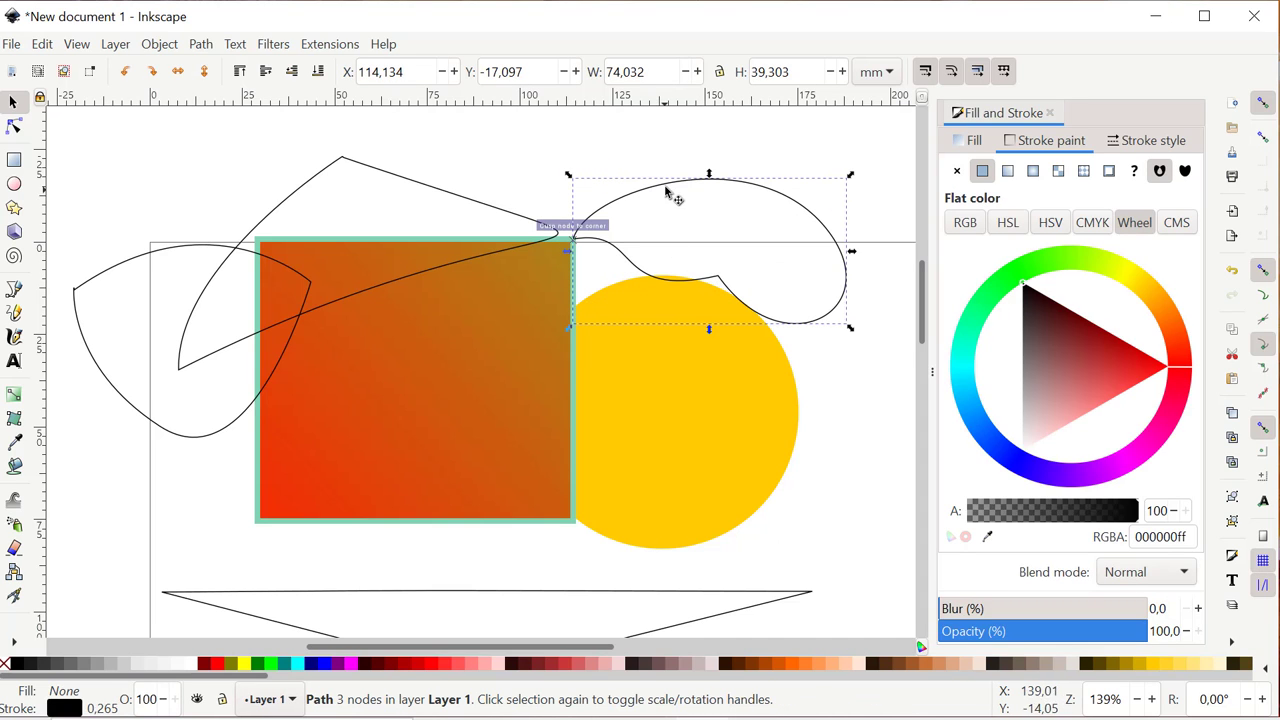
Step: Move the curved path up clear of the circle, to about X 116.2, Y -26.6 mm
{"action": "left_click_drag", "start_coordinate": [674, 194], "coordinate": [702, 158]}
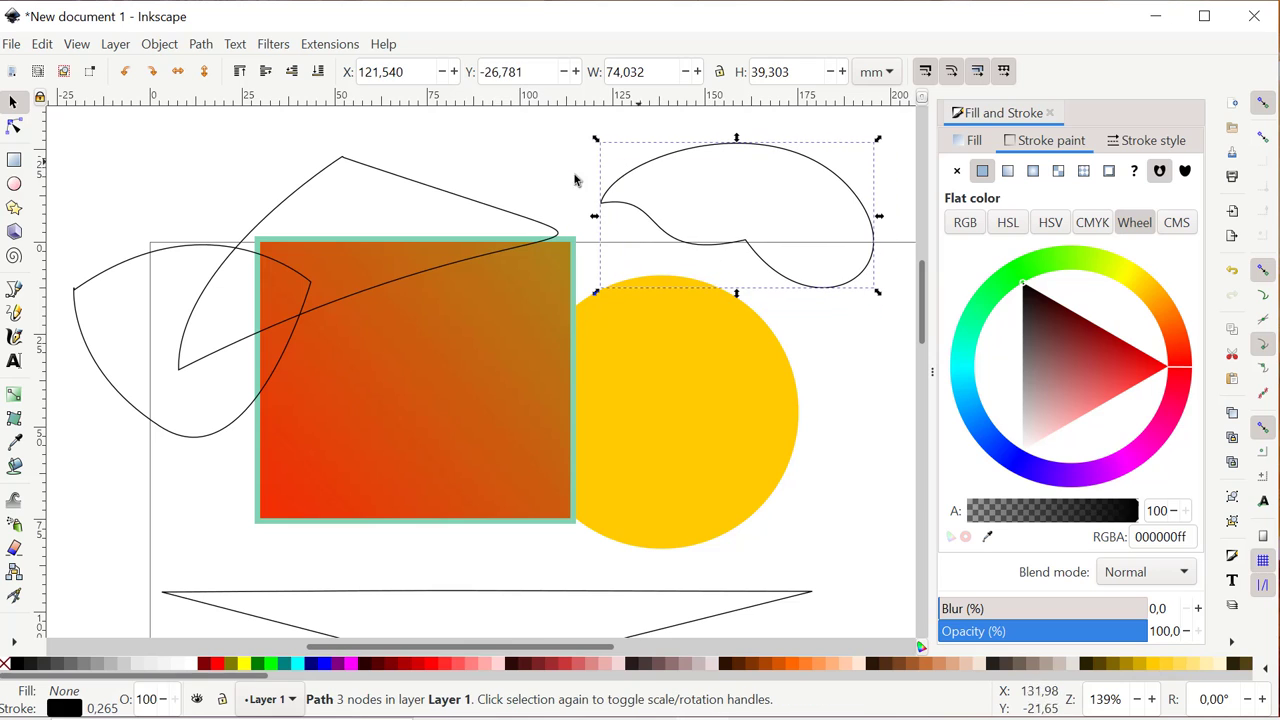
{"action": "left_click", "coordinate": [317, 180]}
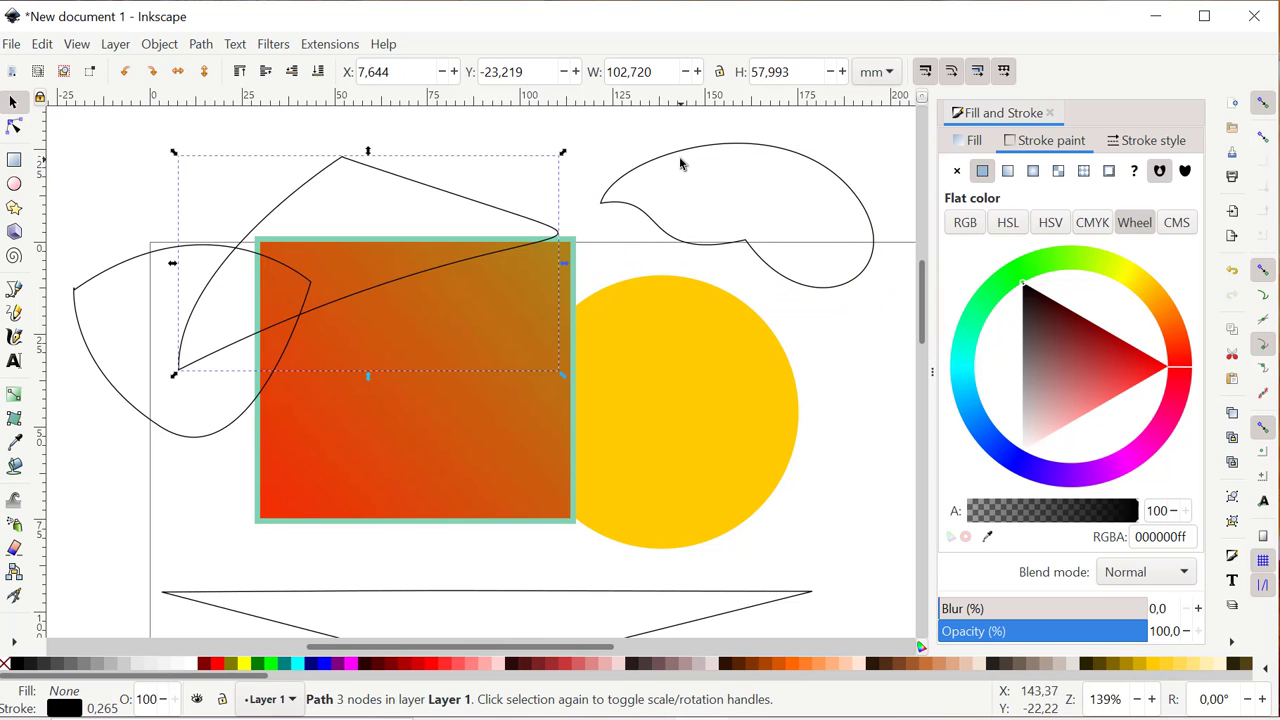
{"action": "left_click", "coordinate": [678, 160]}
{"action": "left_click_drag", "start_coordinate": [680, 163], "coordinate": [655, 155]}
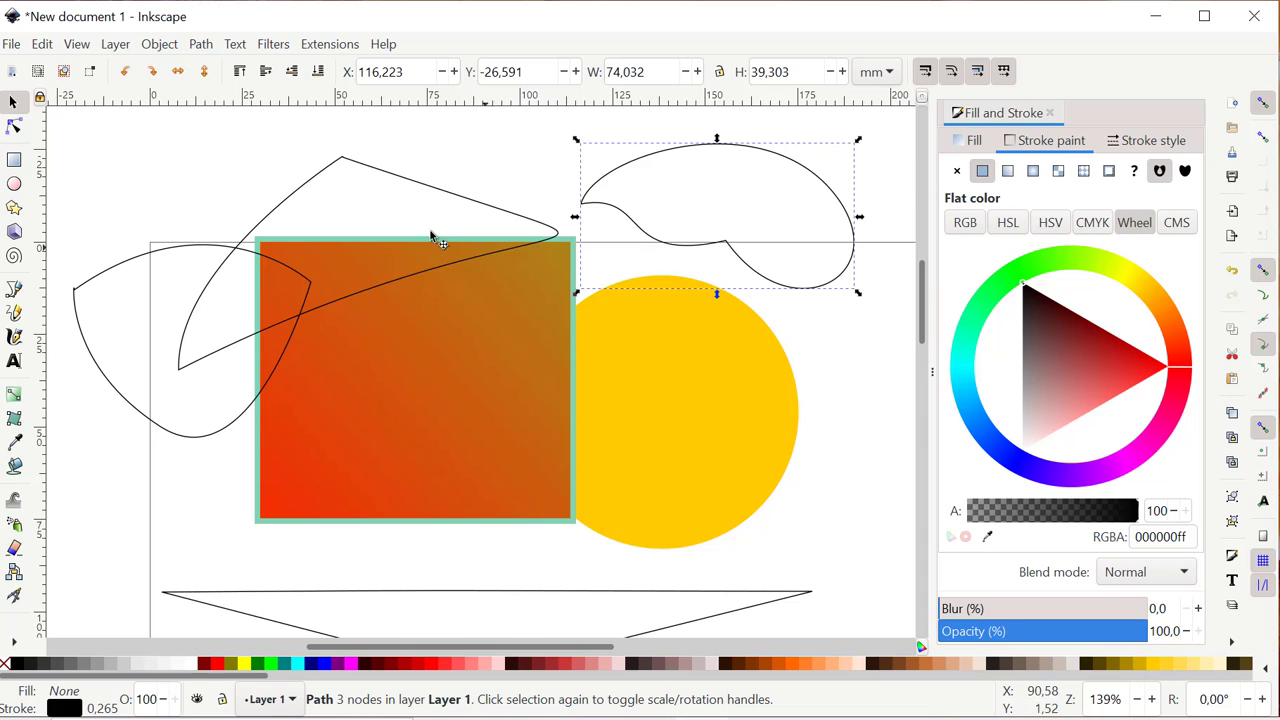
{"action": "left_click", "coordinate": [483, 207]}
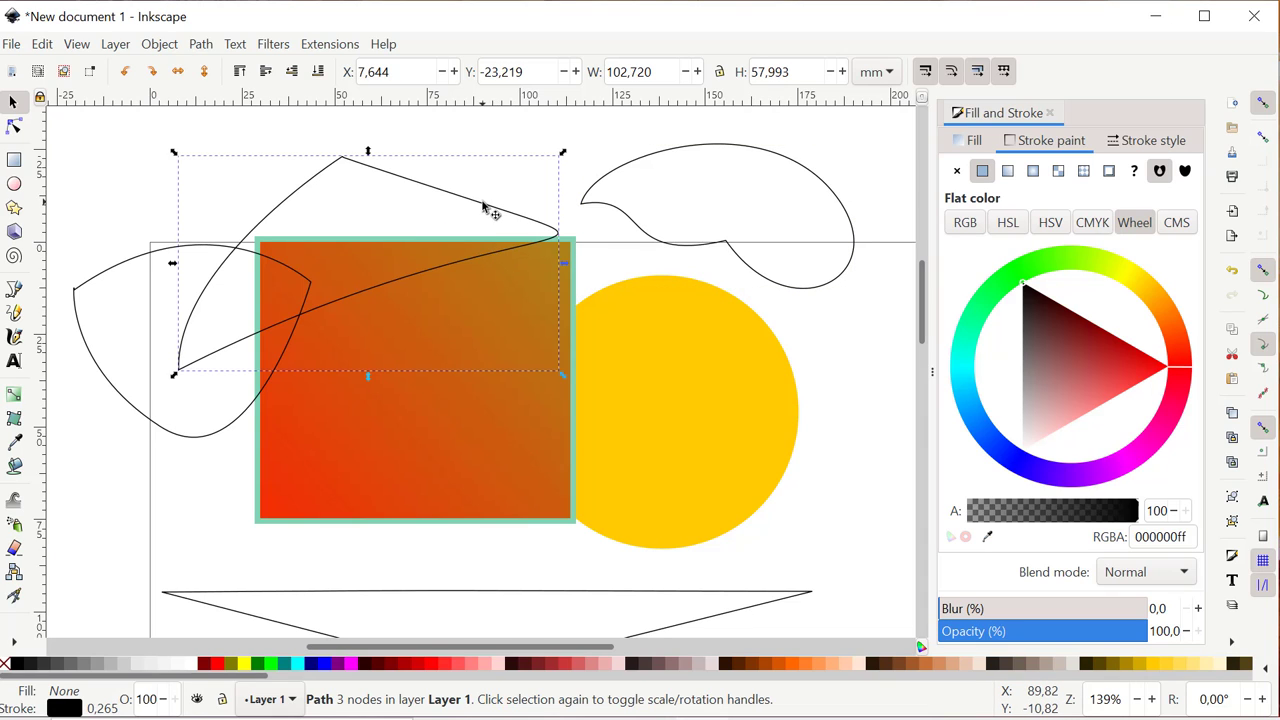
{"action": "left_click", "coordinate": [600, 196]}
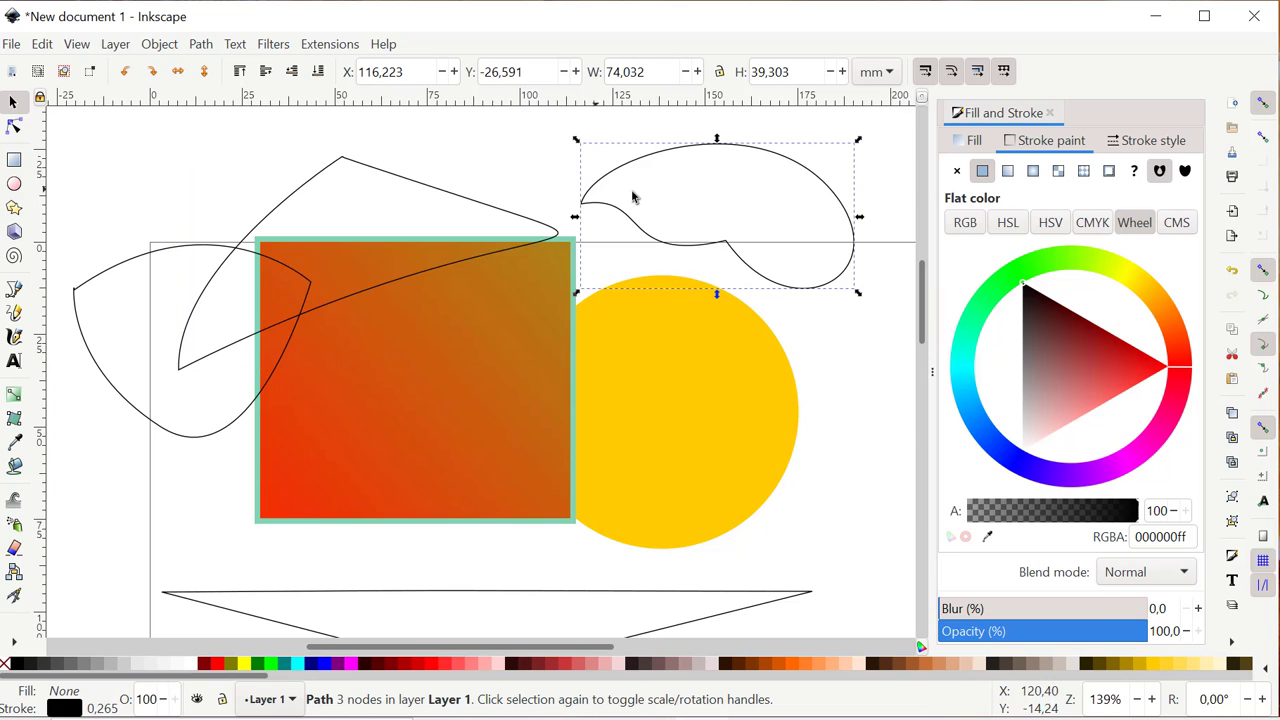
Step: Separate the gradient rectangle and yellow circle, placing them at about X 27.7, Y 2.9 mm and X 117.2, Y 10.3 mm respectively
{"action": "left_click", "coordinate": [695, 403]}
{"action": "left_click", "coordinate": [380, 383]}
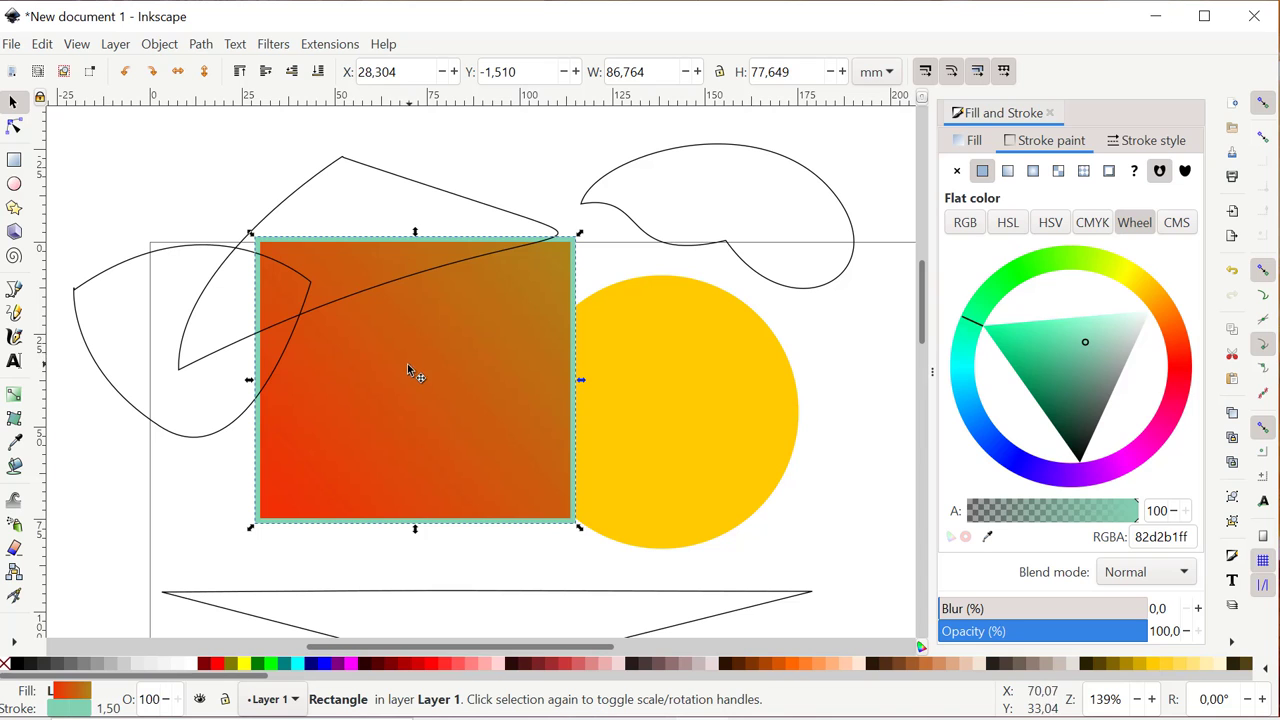
{"action": "left_click_drag", "start_coordinate": [392, 366], "coordinate": [339, 385]}
{"action": "left_click", "coordinate": [650, 399]}
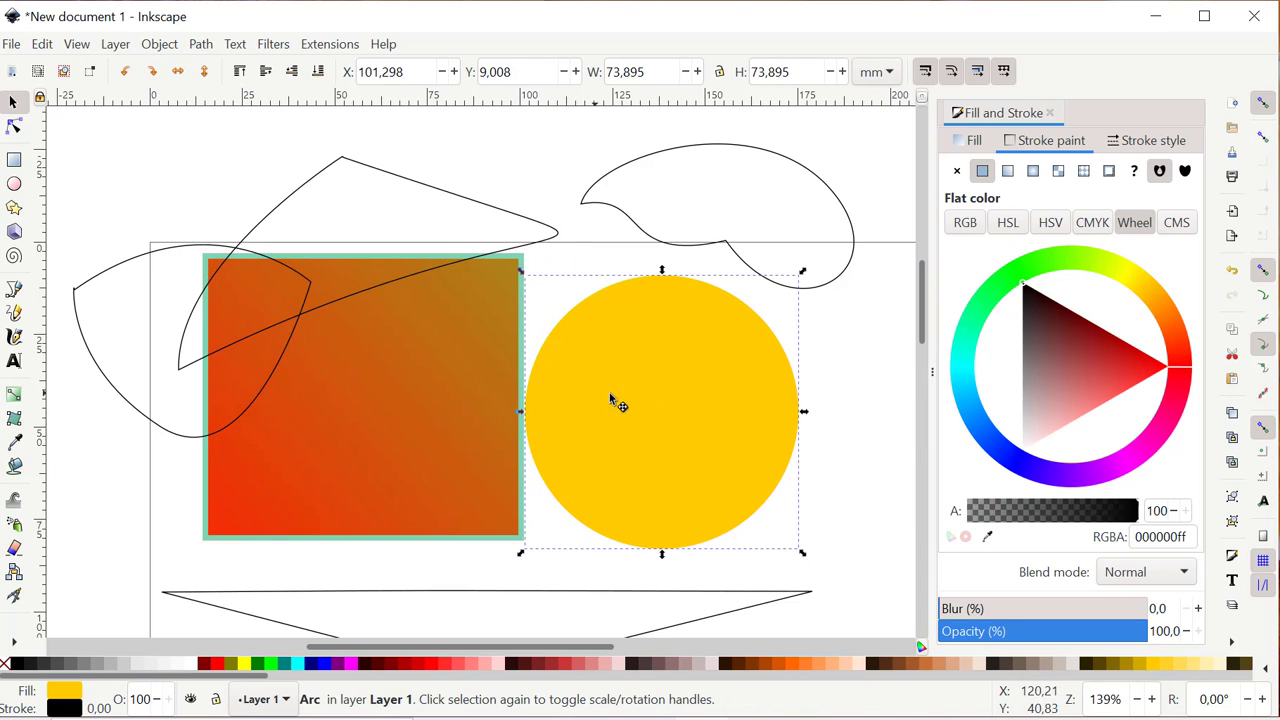
{"action": "left_click_drag", "start_coordinate": [609, 394], "coordinate": [663, 399]}
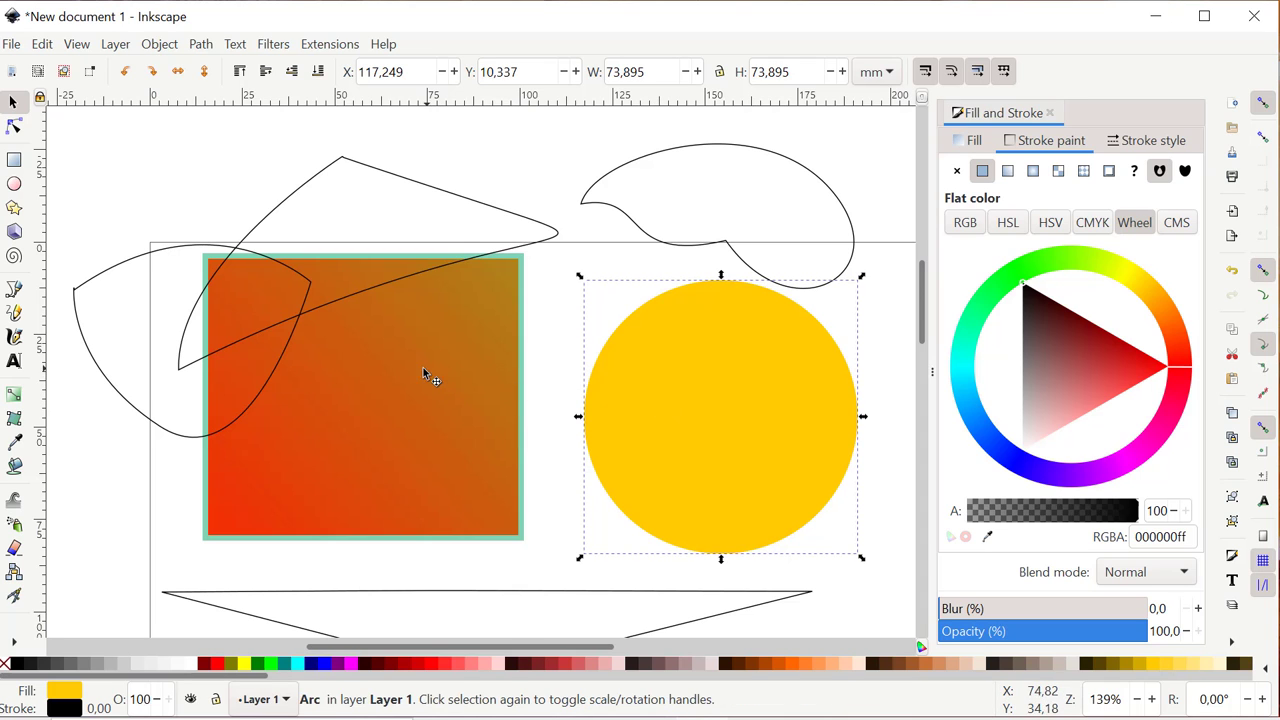
{"action": "left_click_drag", "start_coordinate": [381, 390], "coordinate": [396, 386]}
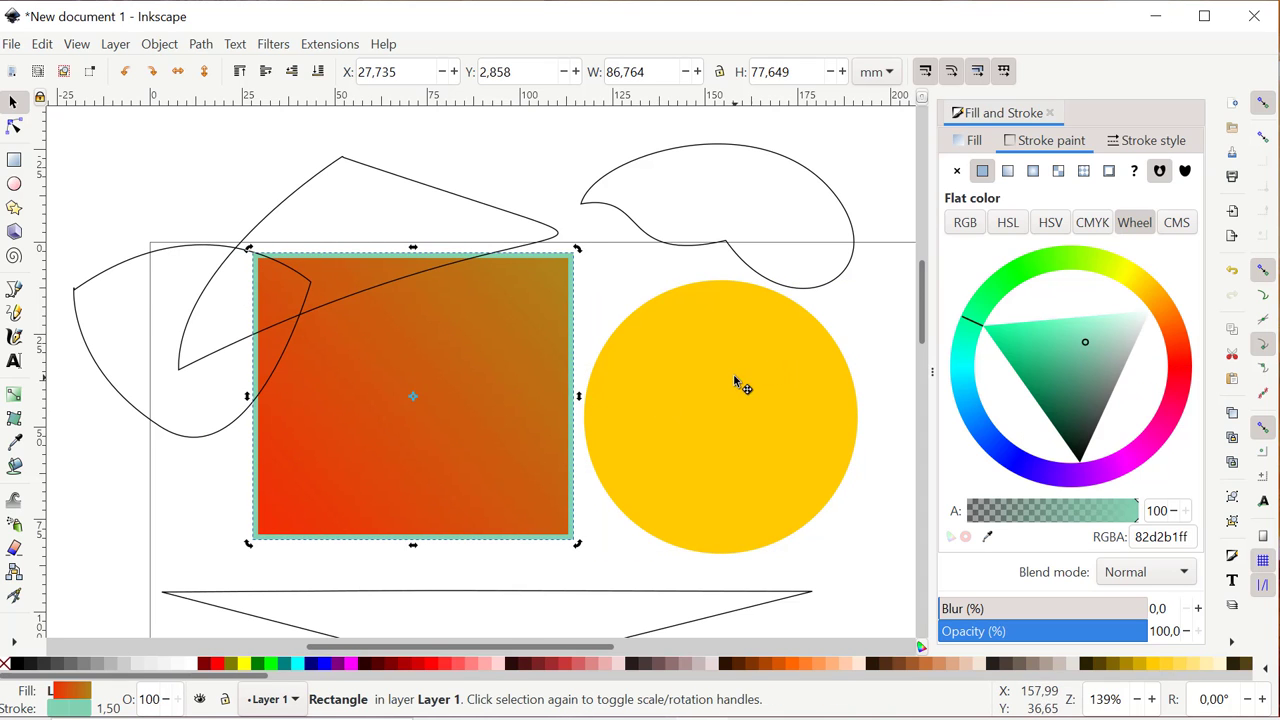
Step: Move the yellow circle up so it overlaps the curved path's lower part and merge both shapes with Union
{"action": "left_click_drag", "start_coordinate": [686, 416], "coordinate": [668, 325]}
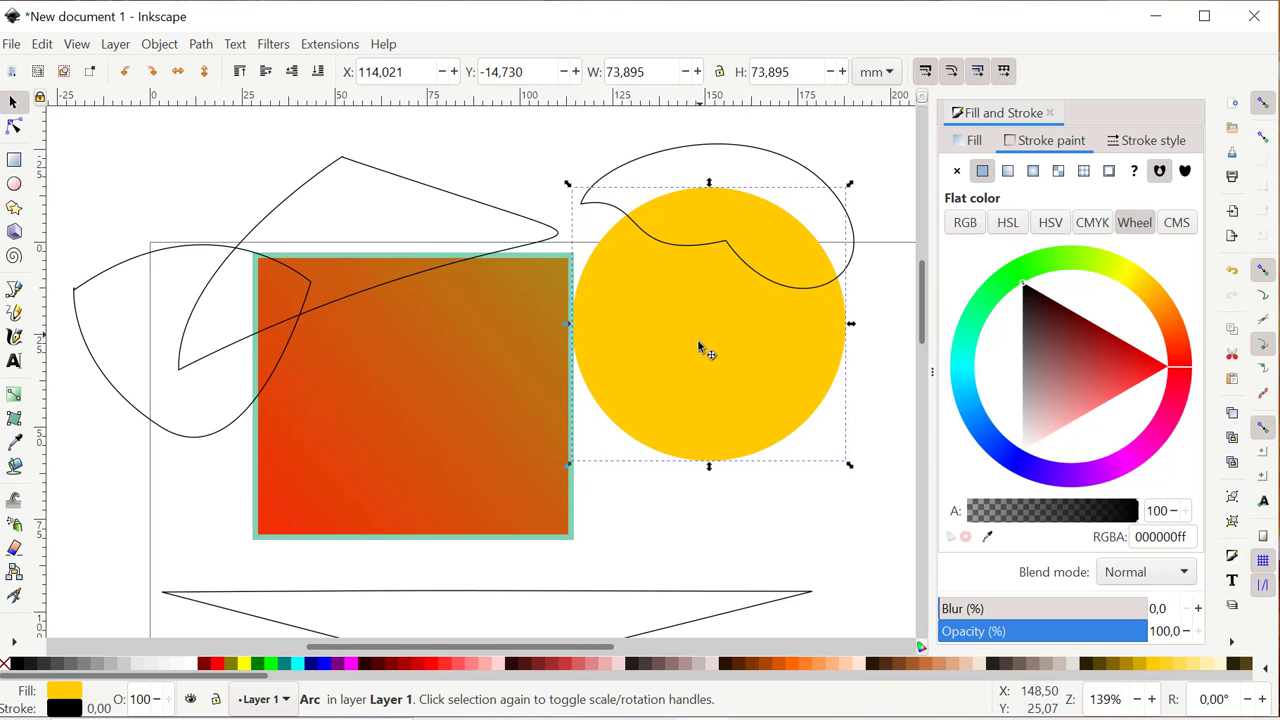
{"action": "left_click_drag", "start_coordinate": [683, 359], "coordinate": [688, 386]}
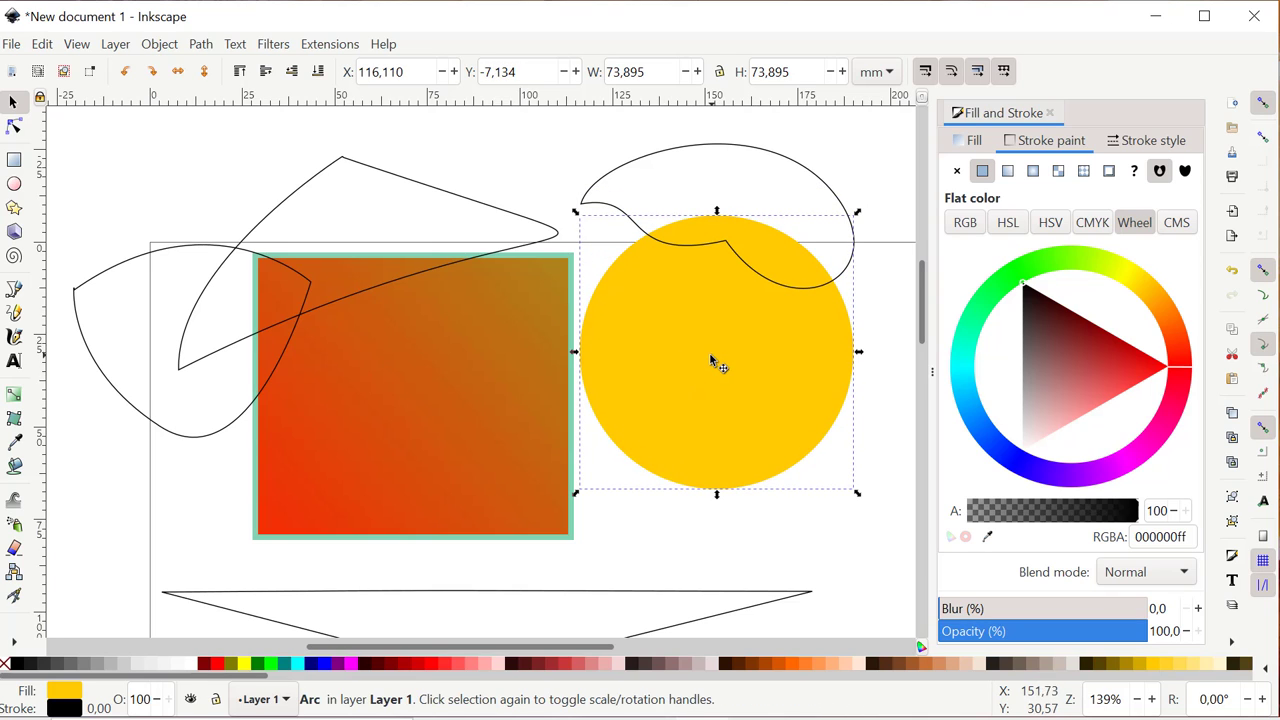
{"action": "left_click", "coordinate": [658, 162], "text": "shift"}
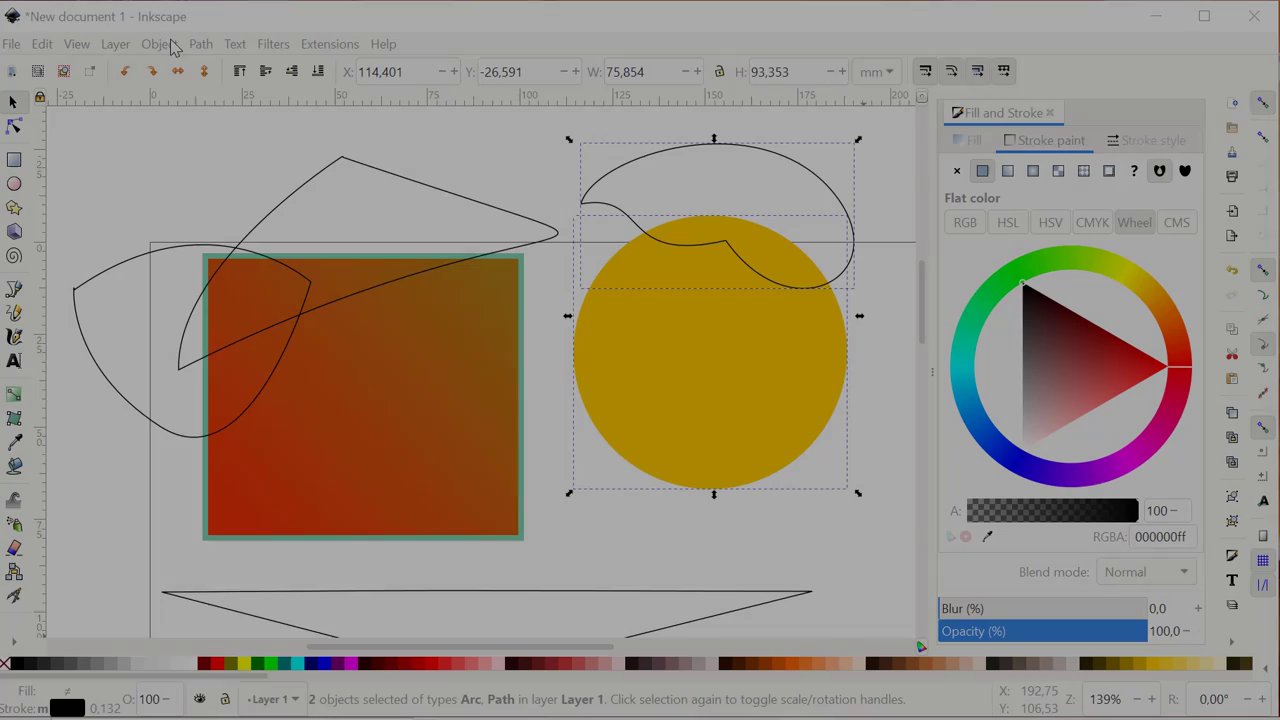
{"action": "left_click", "coordinate": [202, 45]}
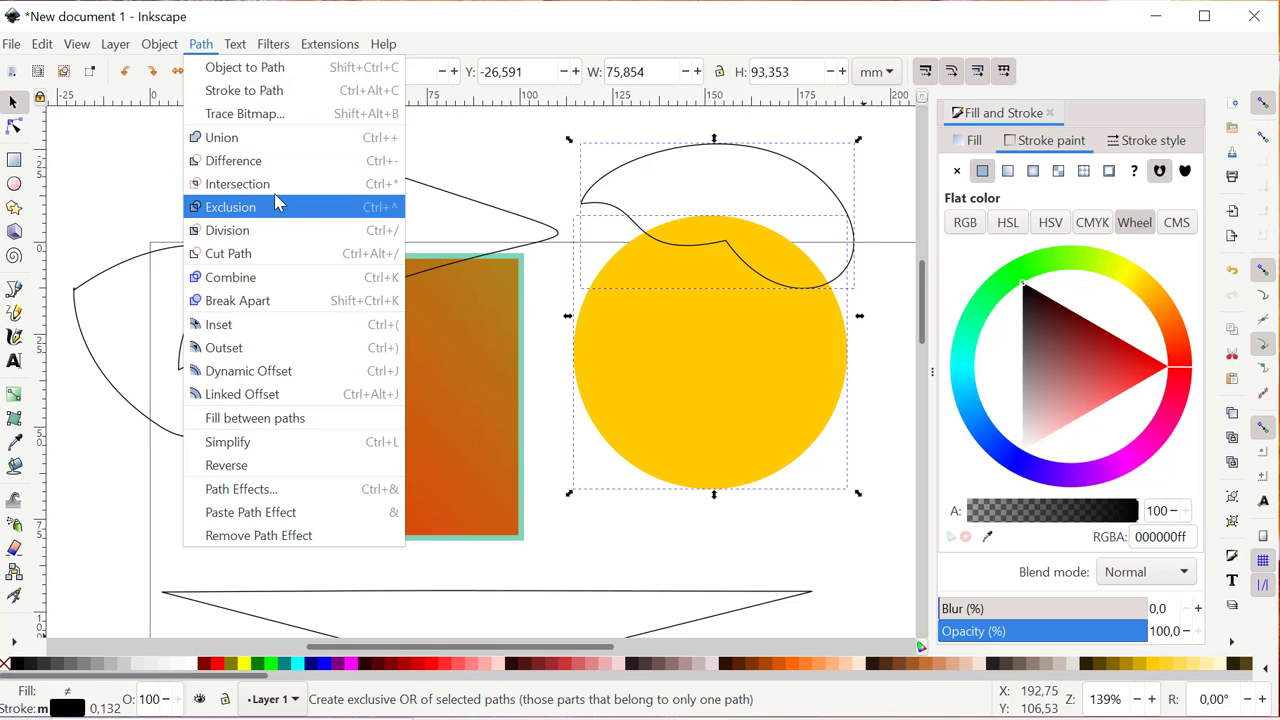
{"action": "left_click", "coordinate": [277, 143]}
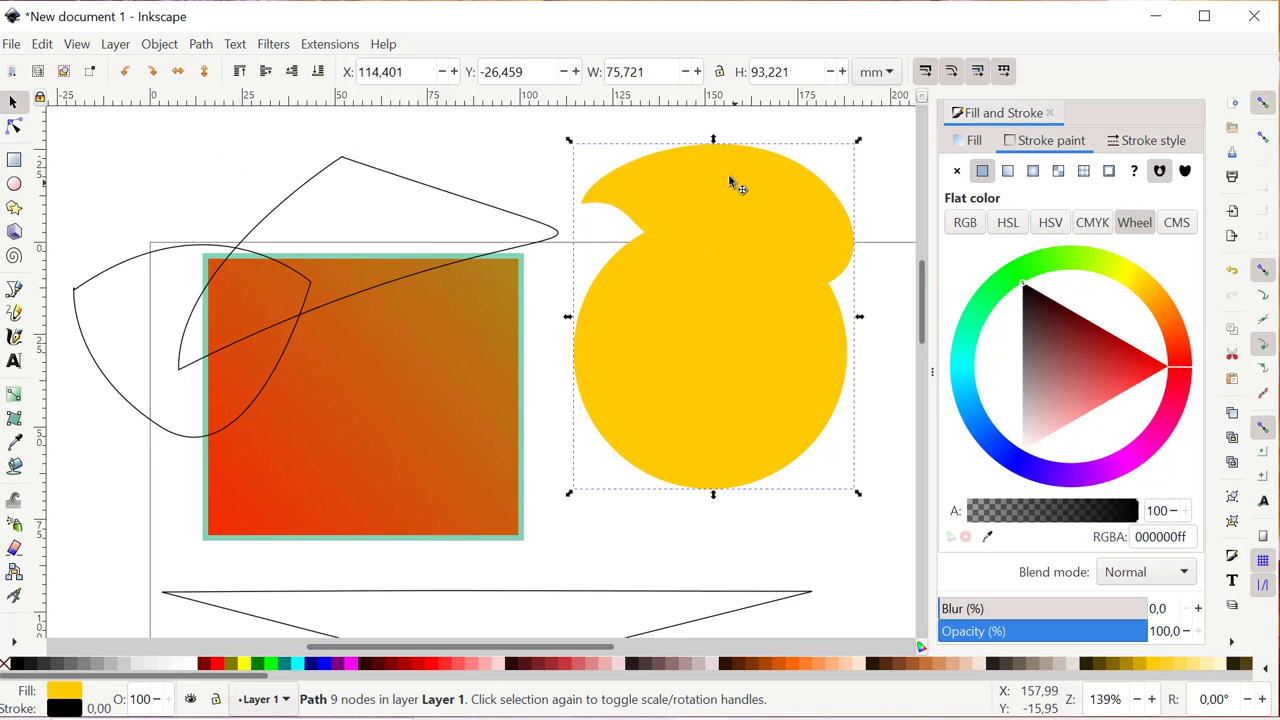
Step: Shift the merged shape slightly down, and undo both that move and the union
{"action": "mouse_move", "coordinate": [732, 270]}
{"action": "left_mouse_down"}
{"action": "mouse_move", "coordinate": [737, 320]}
{"action": "mouse_move", "coordinate": [730, 262]}
{"action": "mouse_move", "coordinate": [734, 288]}
{"action": "mouse_move", "coordinate": [745, 276]}
{"action": "mouse_move", "coordinate": [711, 277]}
{"action": "left_mouse_up"}
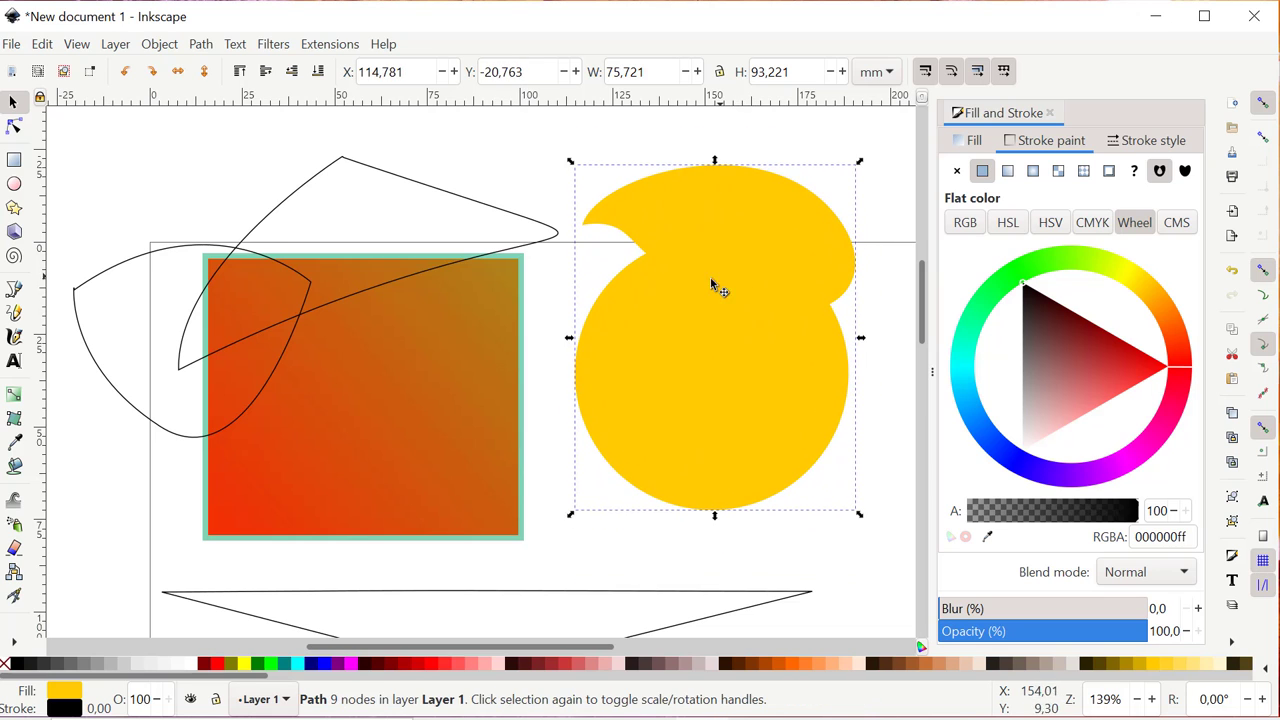
{"action": "key", "text": "ctrl+z"}
{"action": "key", "text": "ctrl+z"}
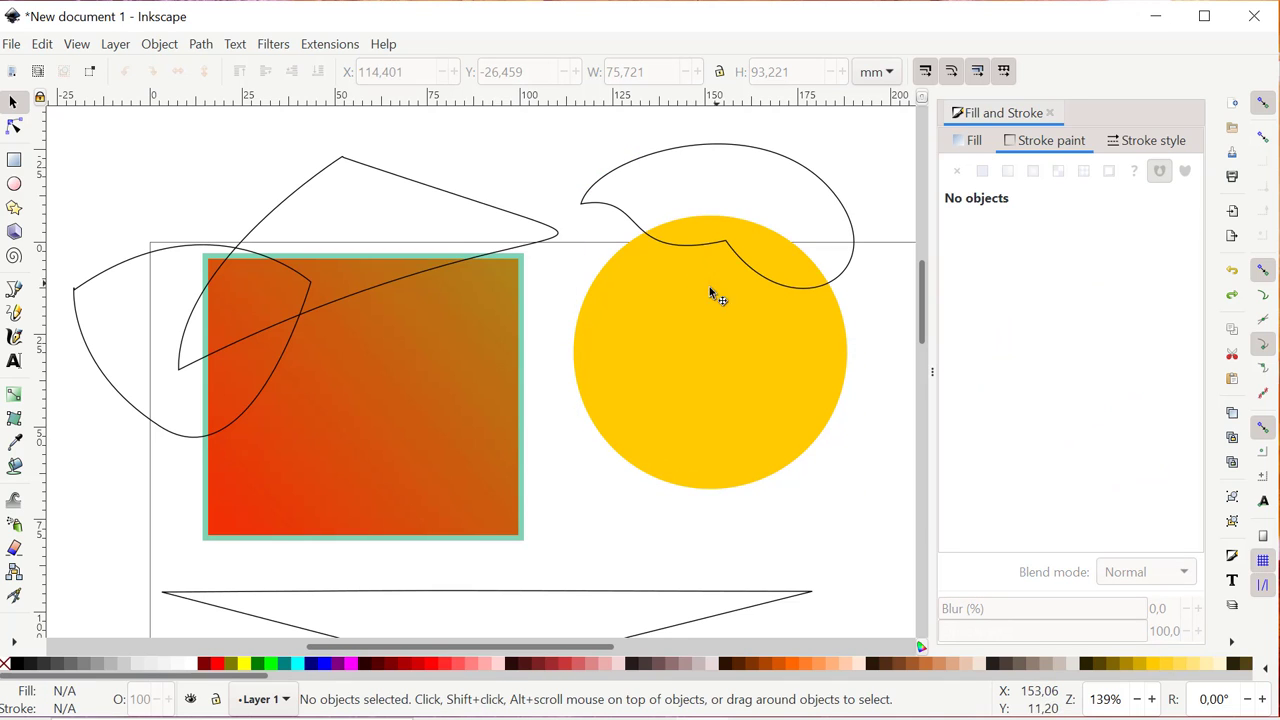
Step: Cut the curved path's shape out of the yellow circle with Difference
{"action": "left_click", "coordinate": [685, 354]}
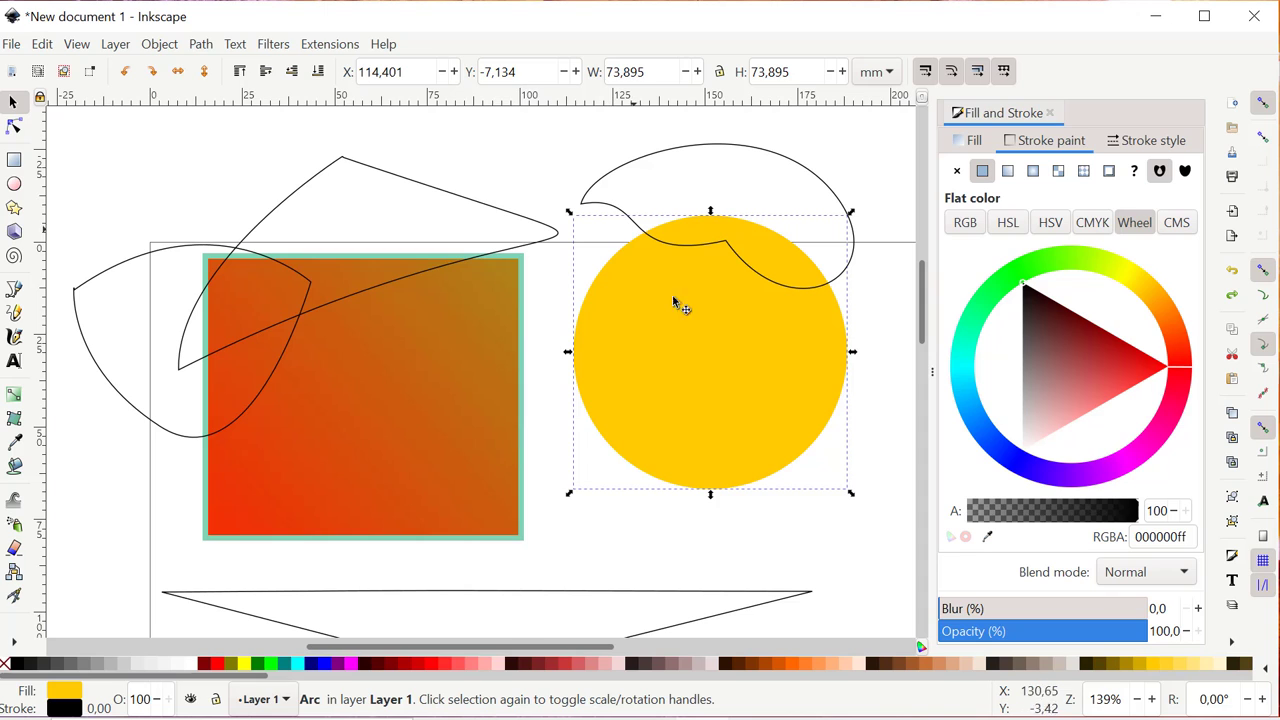
{"action": "left_click", "coordinate": [543, 483]}
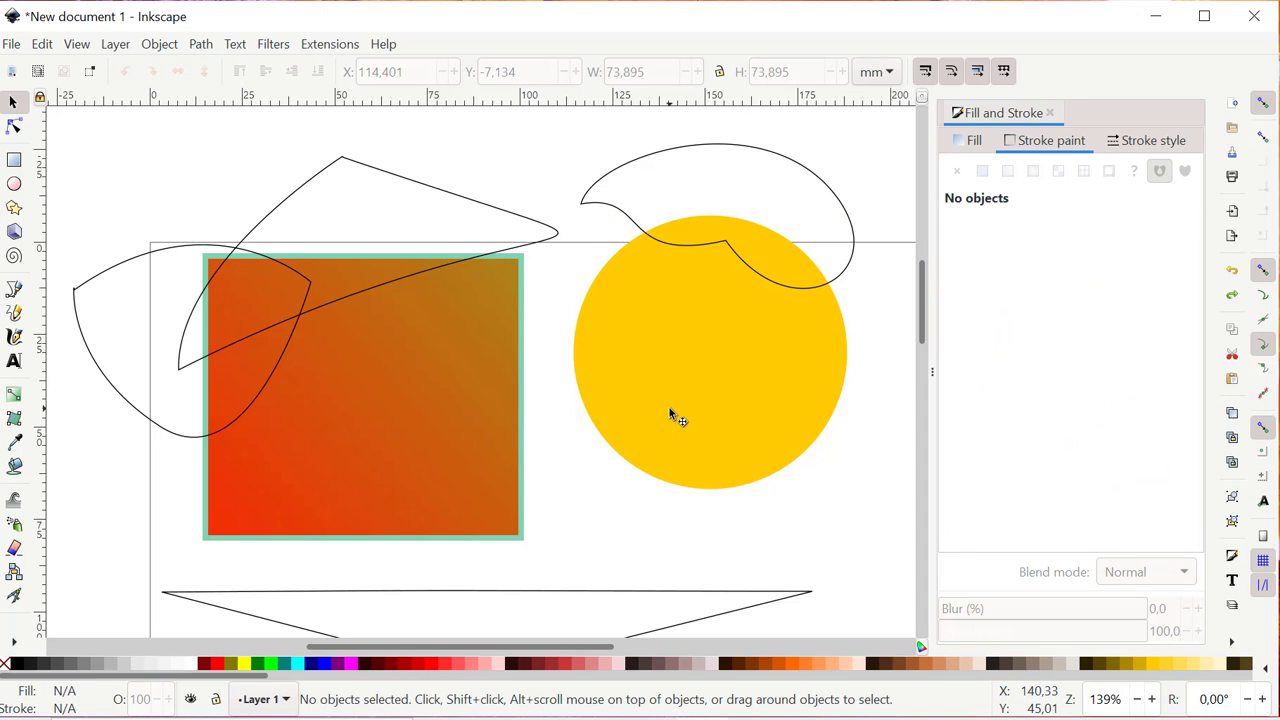
{"action": "left_click", "coordinate": [739, 404]}
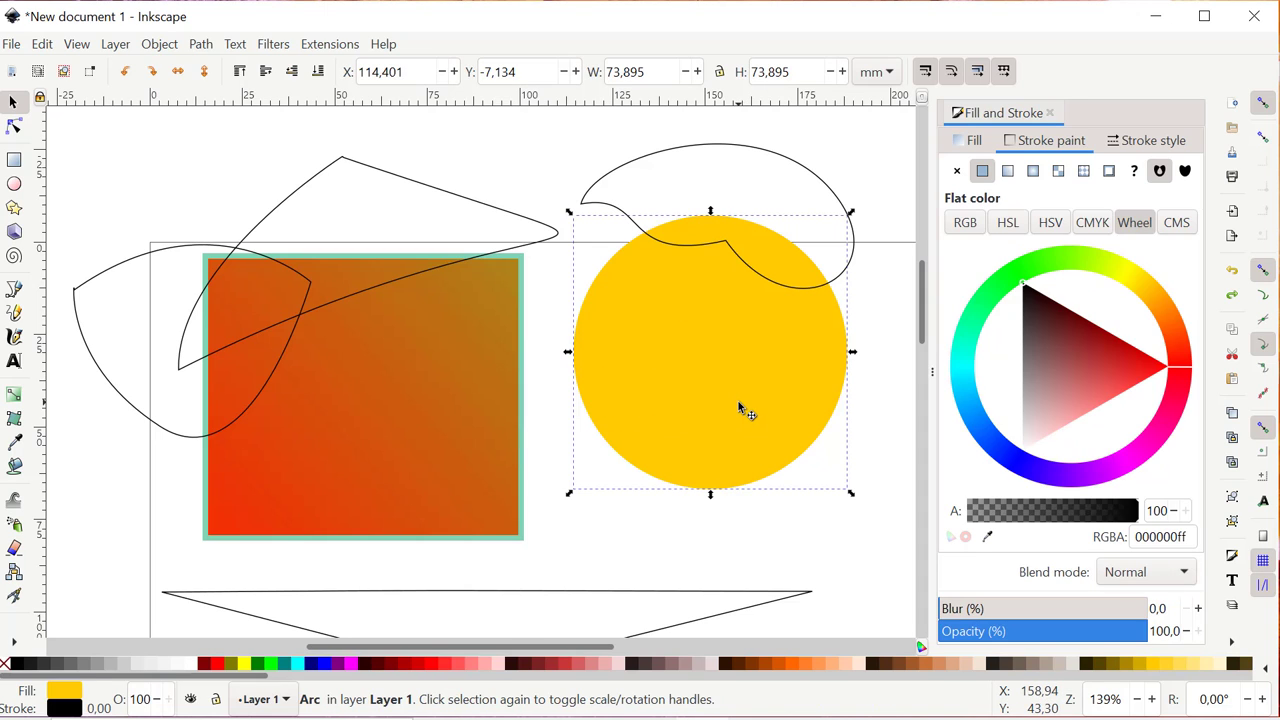
{"action": "left_click", "coordinate": [855, 258], "text": "shift"}
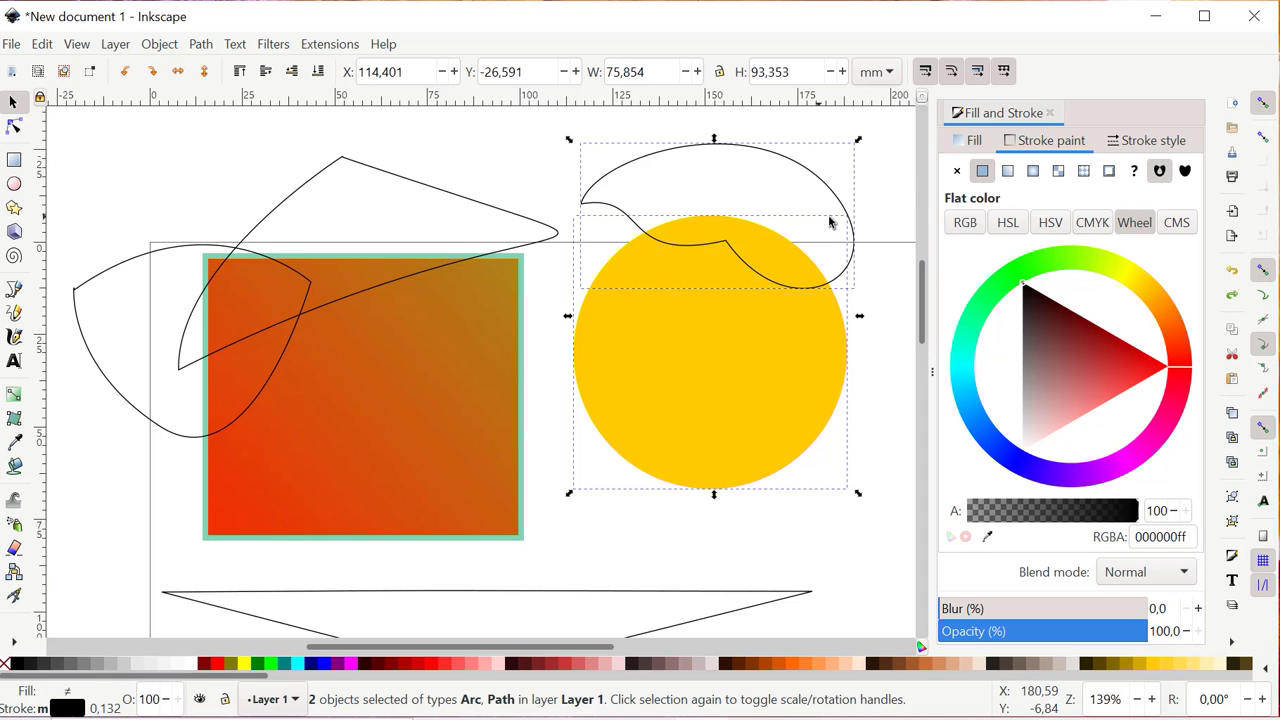
{"action": "left_click", "coordinate": [200, 44]}
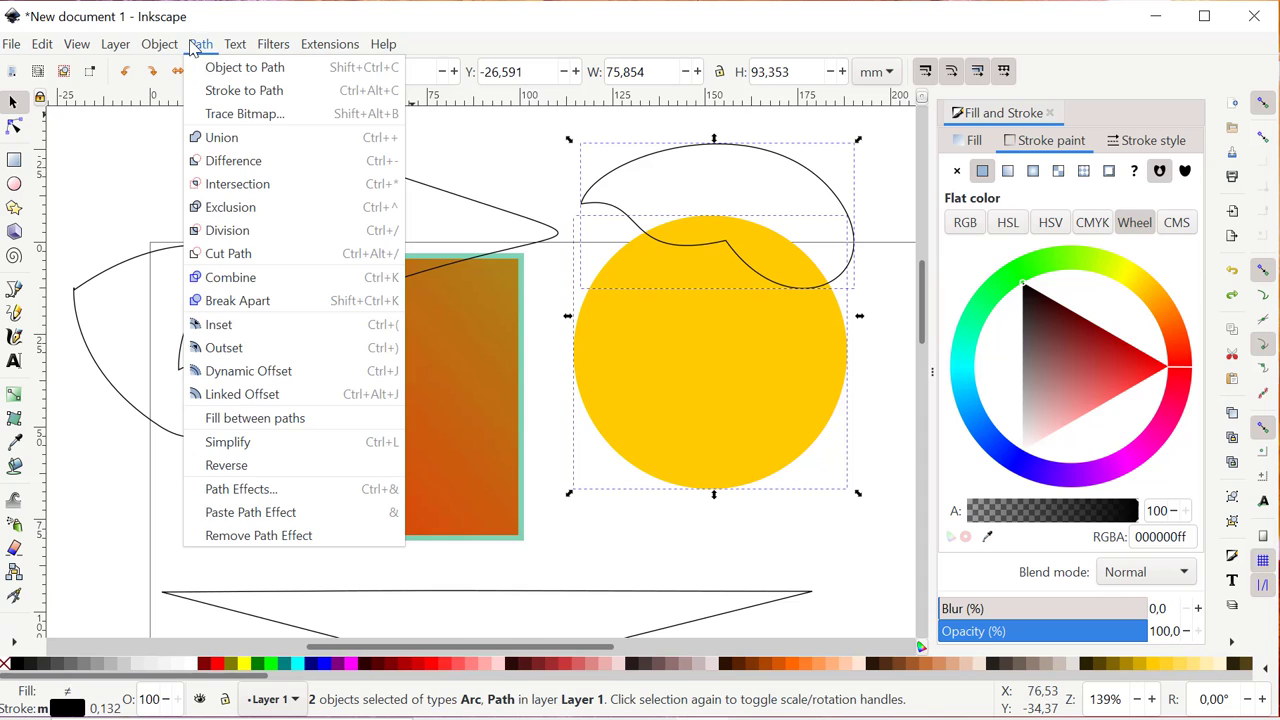
{"action": "left_click", "coordinate": [281, 163]}
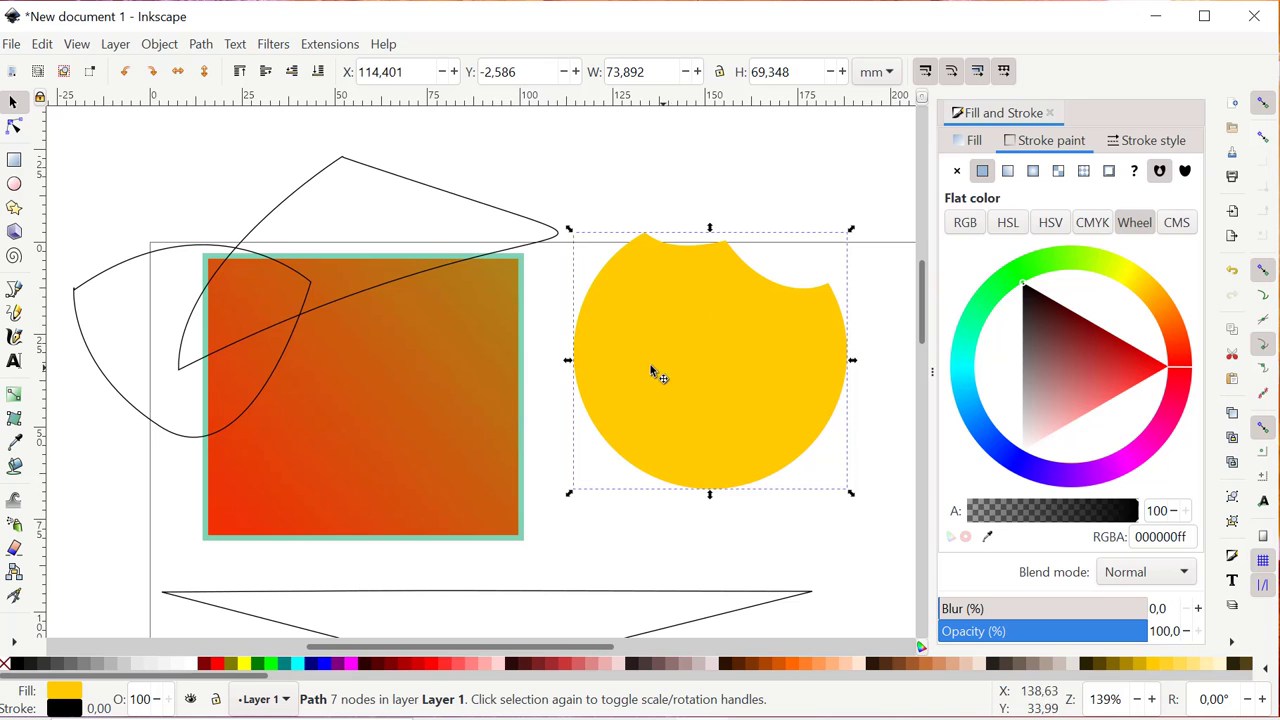
Step: Move the gradient rectangle over the cut circle to about X 69.1, Y 11.6 mm and subtract it from the circle with Difference
{"action": "left_click", "coordinate": [378, 407]}
{"action": "left_click_drag", "start_coordinate": [364, 422], "coordinate": [574, 458]}
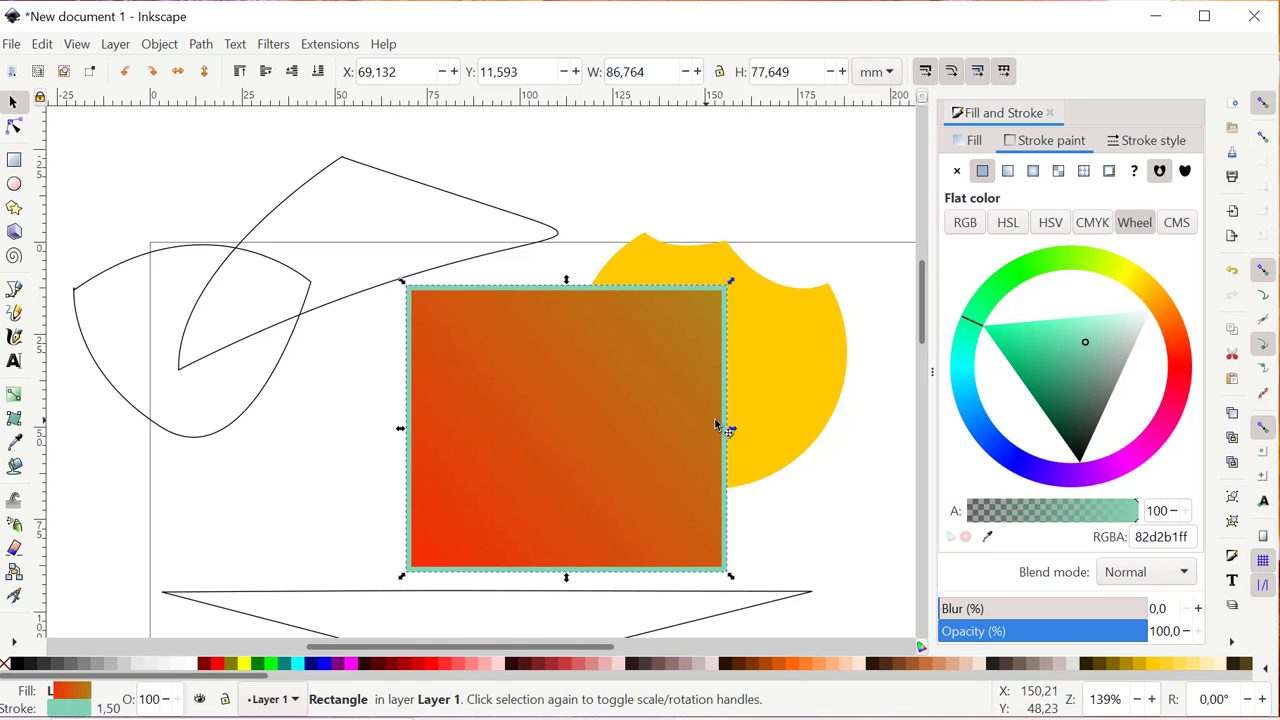
{"action": "left_click", "coordinate": [795, 363], "text": "shift"}
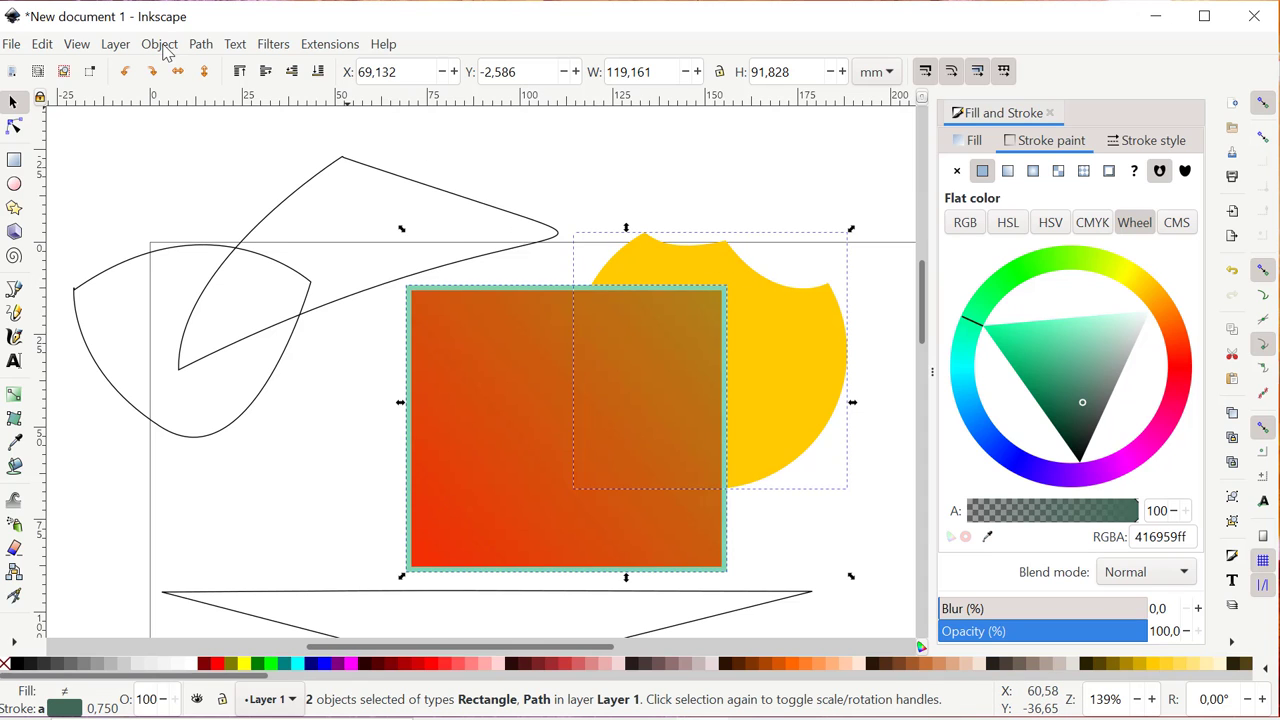
{"action": "left_click", "coordinate": [200, 44]}
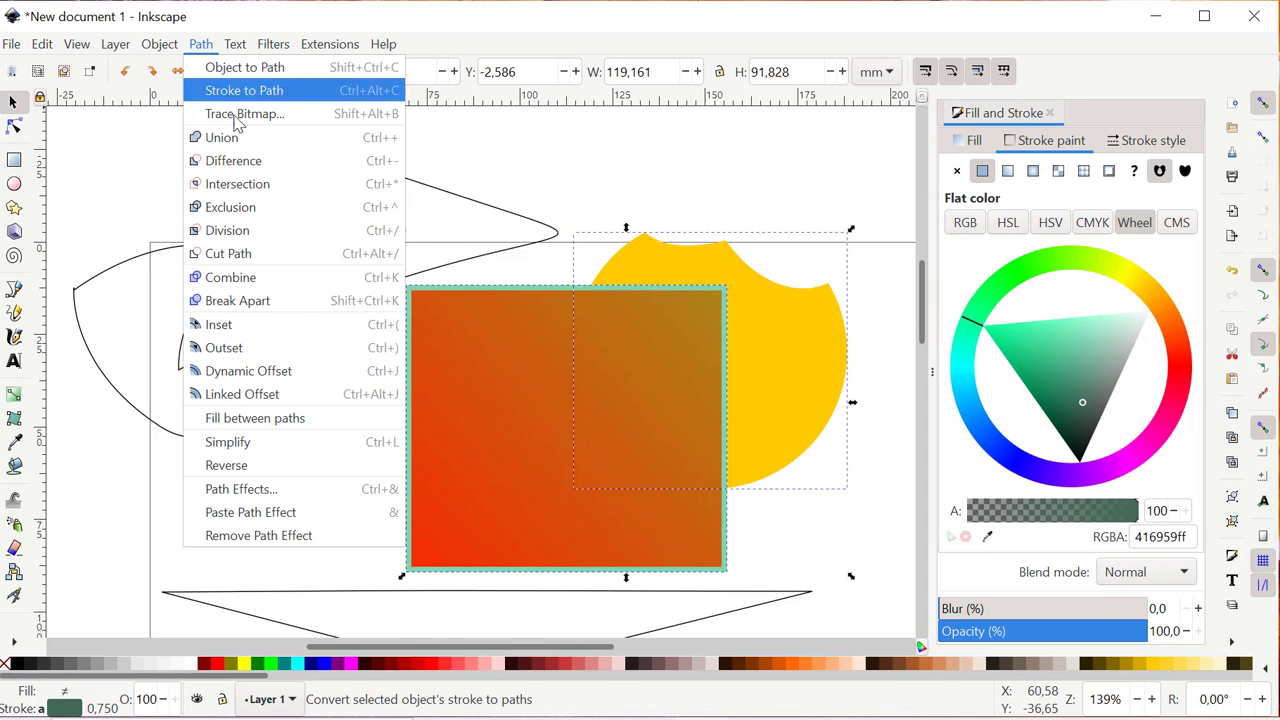
{"action": "left_click", "coordinate": [265, 165]}
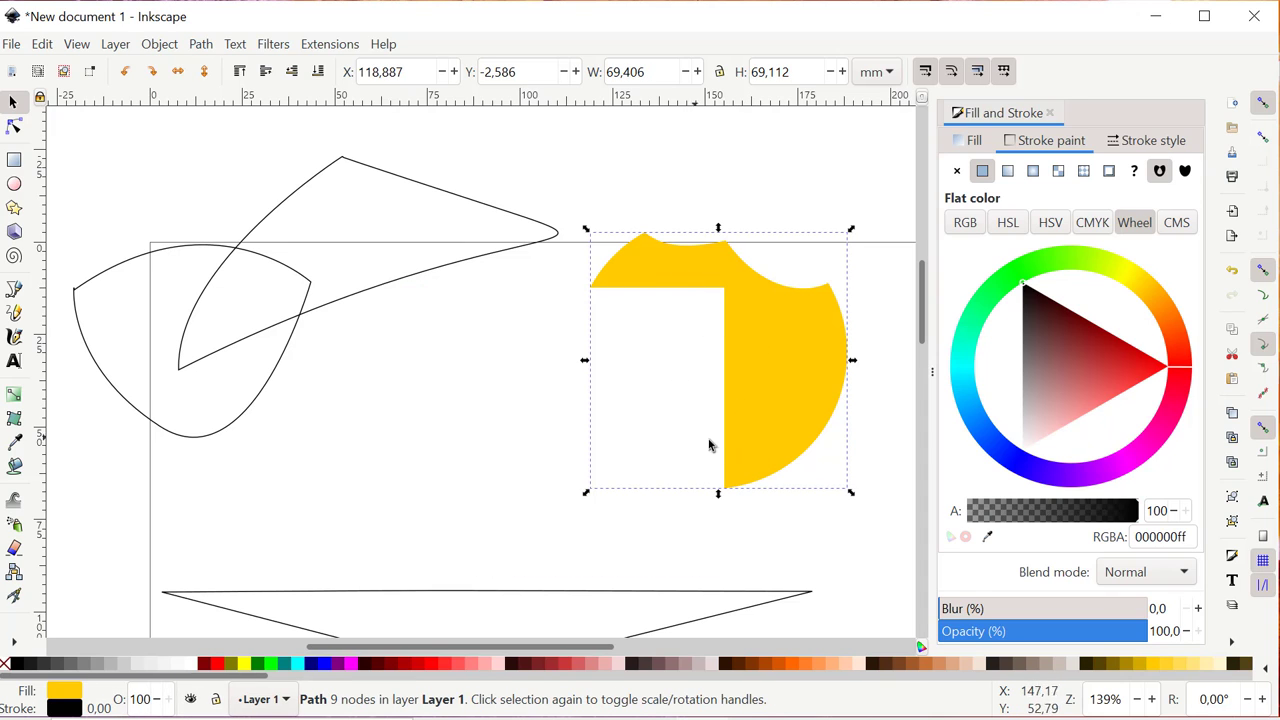
Step: Undo both Difference operations, the rectangle's move and the circle's move, restoring the separate original shapes
{"action": "key", "text": "ctrl+z"}
{"action": "key", "text": "ctrl+z"}
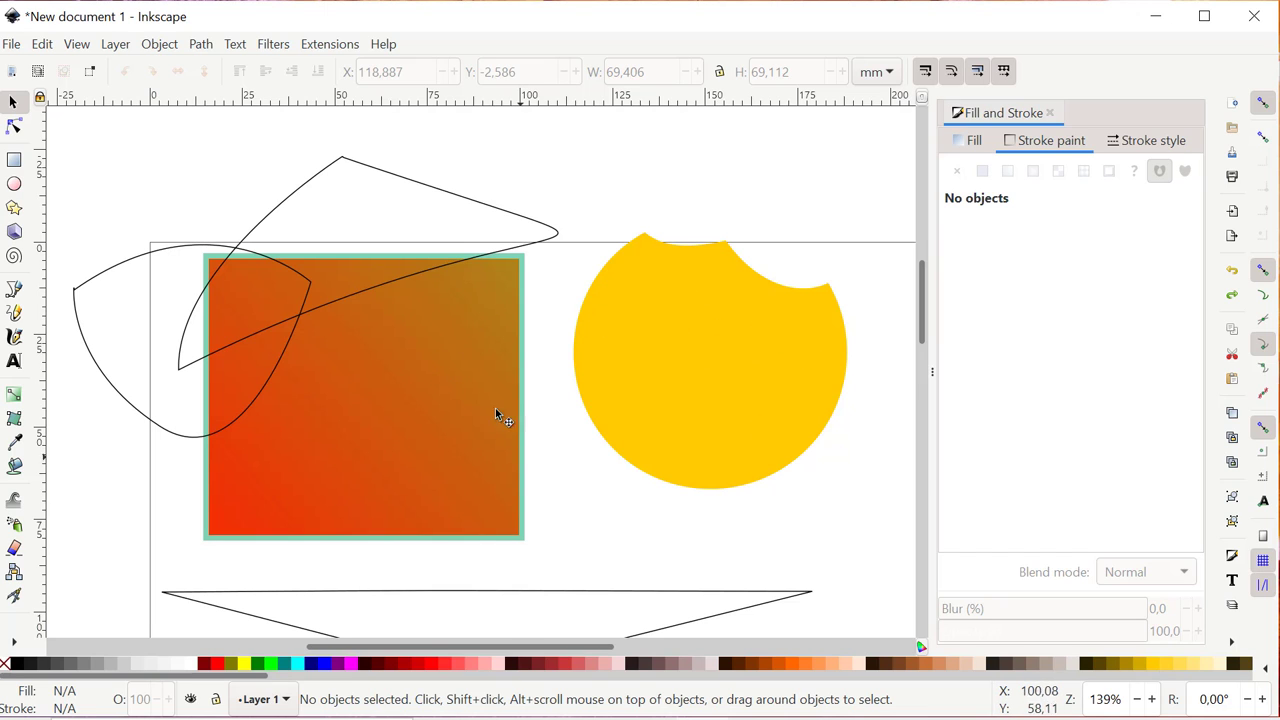
{"action": "key", "text": "ctrl+z"}
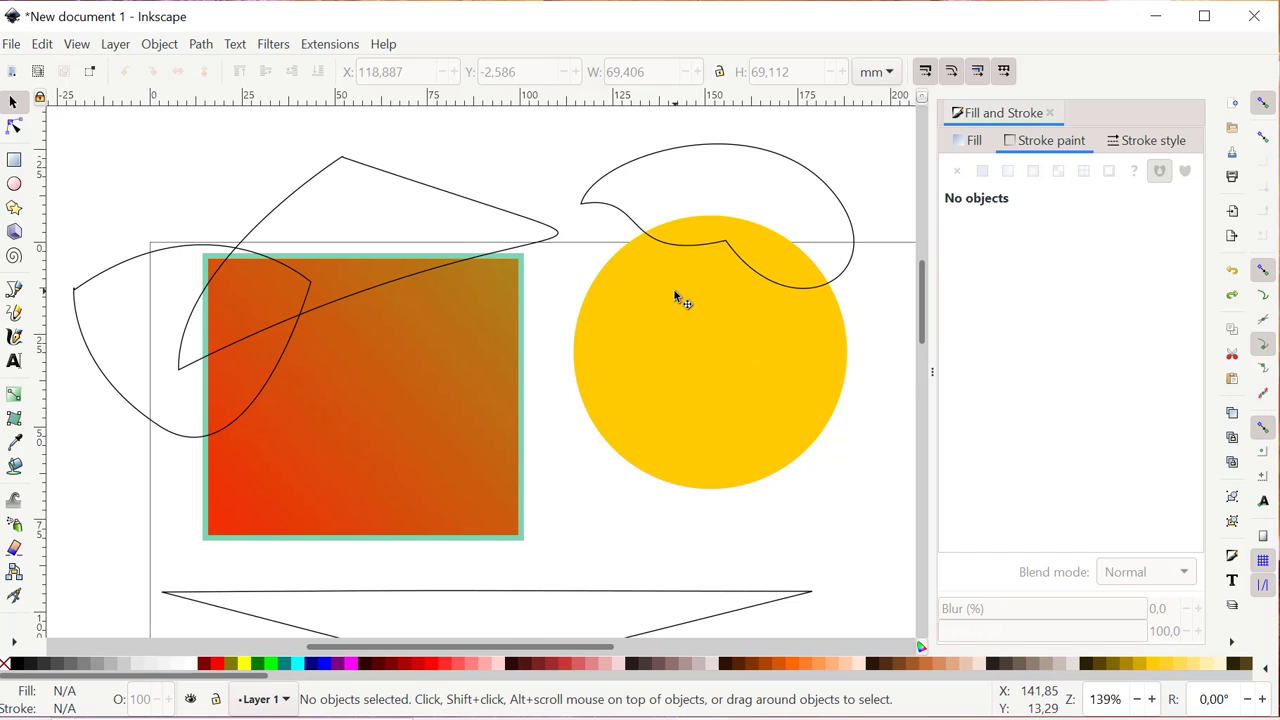
{"action": "key", "text": "ctrl+z"}
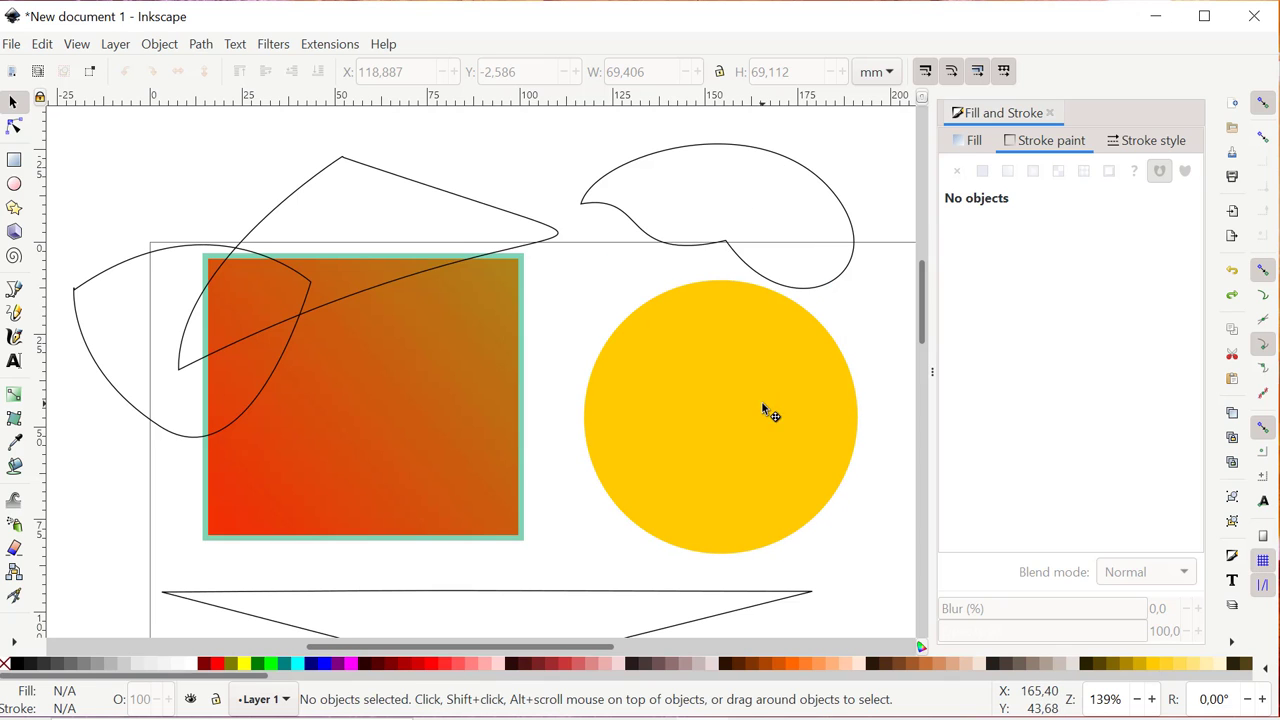
Step: Move the yellow circle up to about X 115.7, Y -10.7 mm over the curved path and reduce both to their overlap with Intersection
{"action": "left_click_drag", "start_coordinate": [717, 434], "coordinate": [706, 353]}
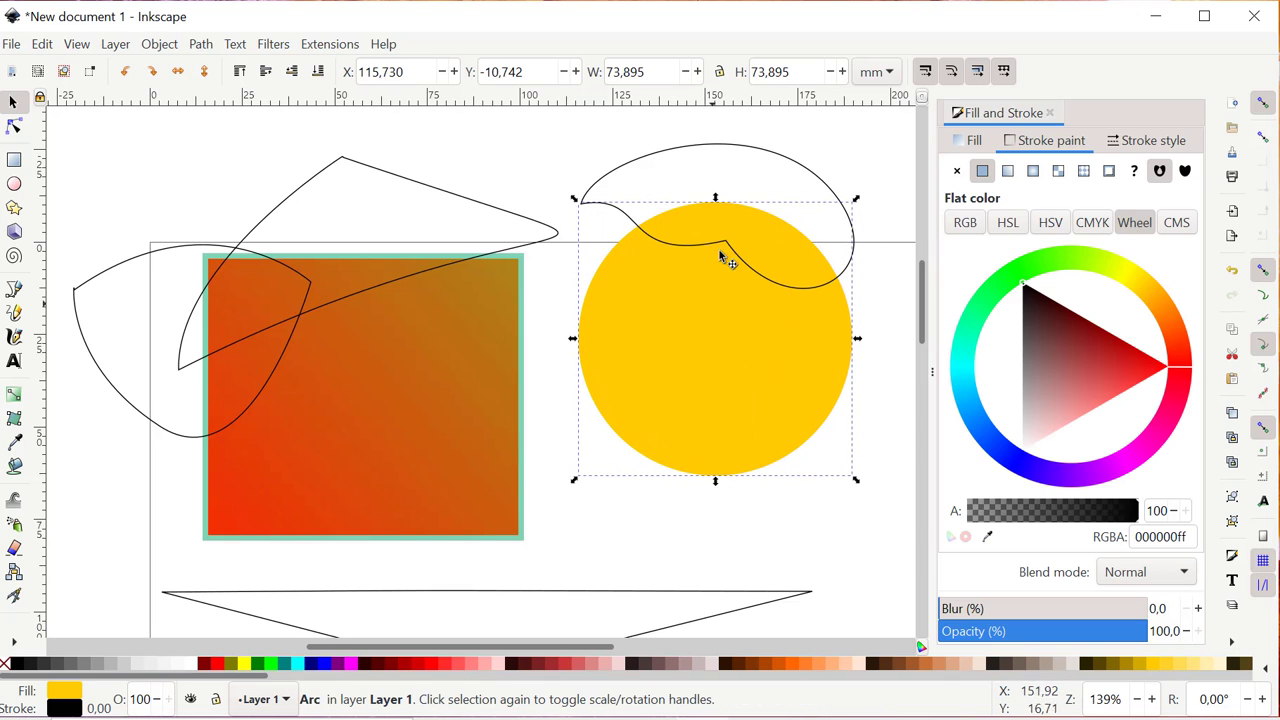
{"action": "key", "text": "shift"}
{"action": "left_click", "coordinate": [627, 216], "text": "shift"}
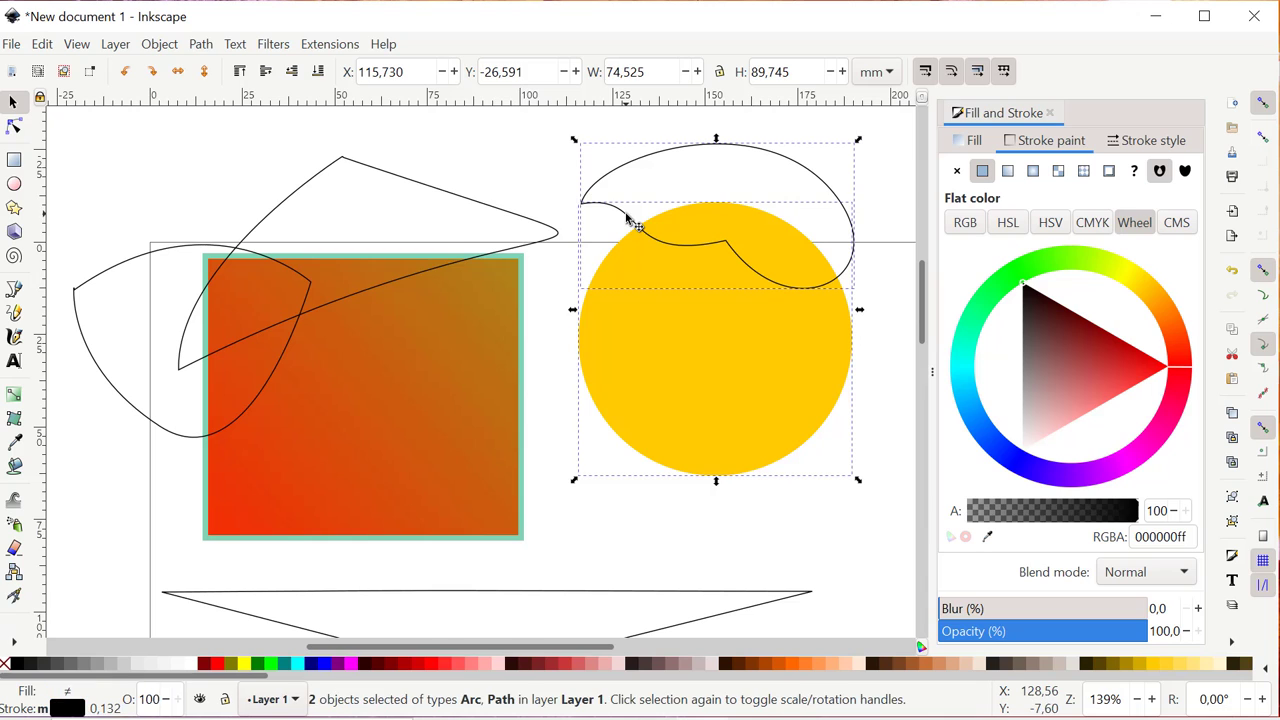
{"action": "left_click", "coordinate": [200, 44]}
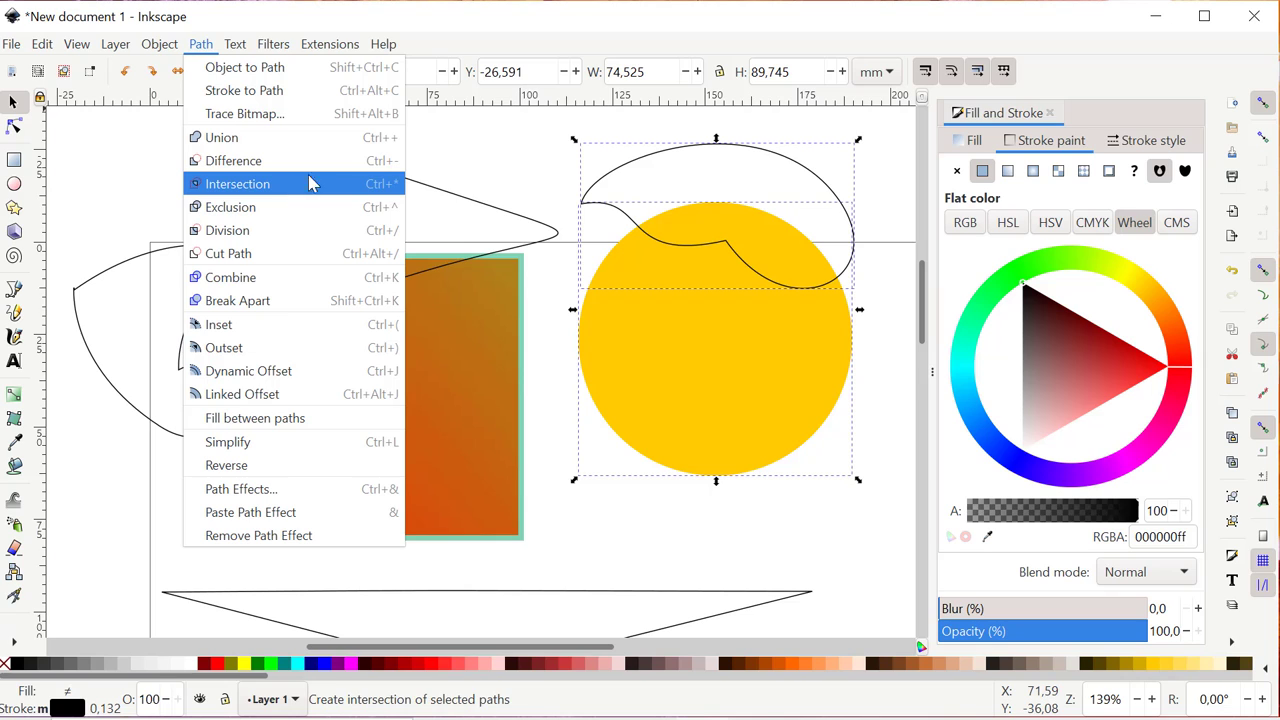
{"action": "left_click", "coordinate": [480, 149]}
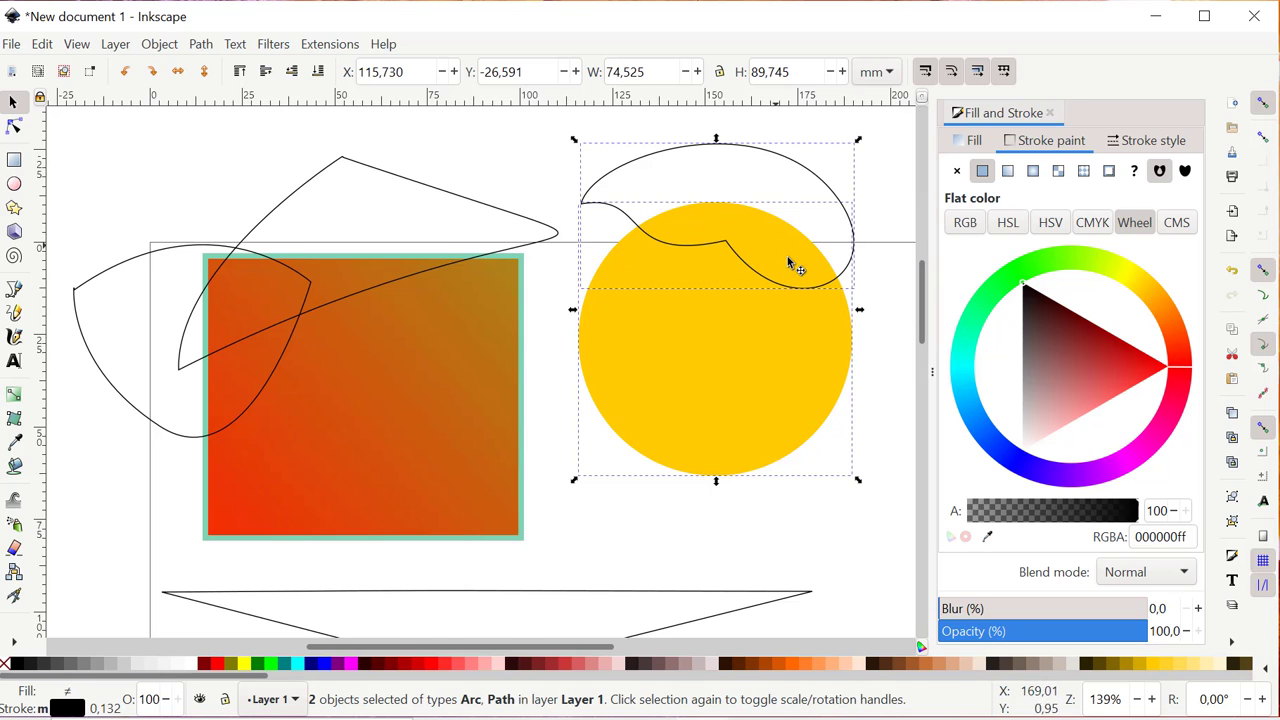
{"action": "left_click", "coordinate": [199, 46]}
{"action": "left_click", "coordinate": [266, 186]}
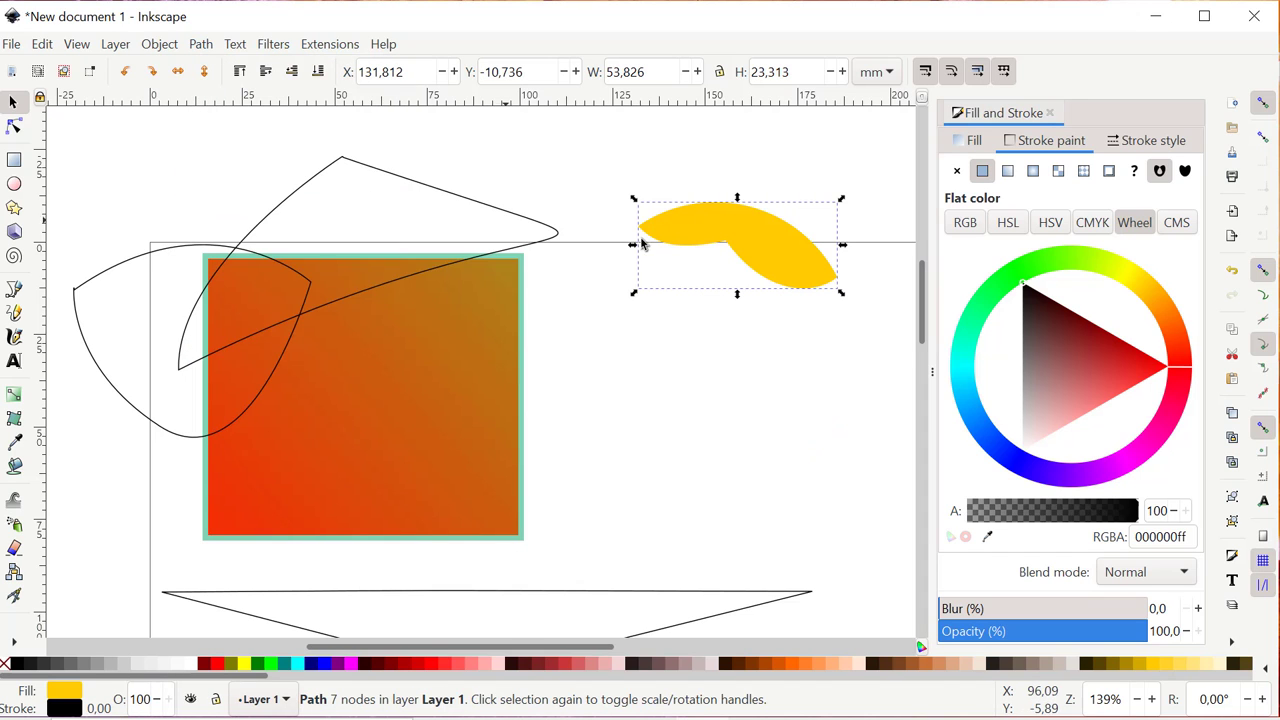
{"action": "left_click_drag", "start_coordinate": [784, 240], "coordinate": [751, 222]}
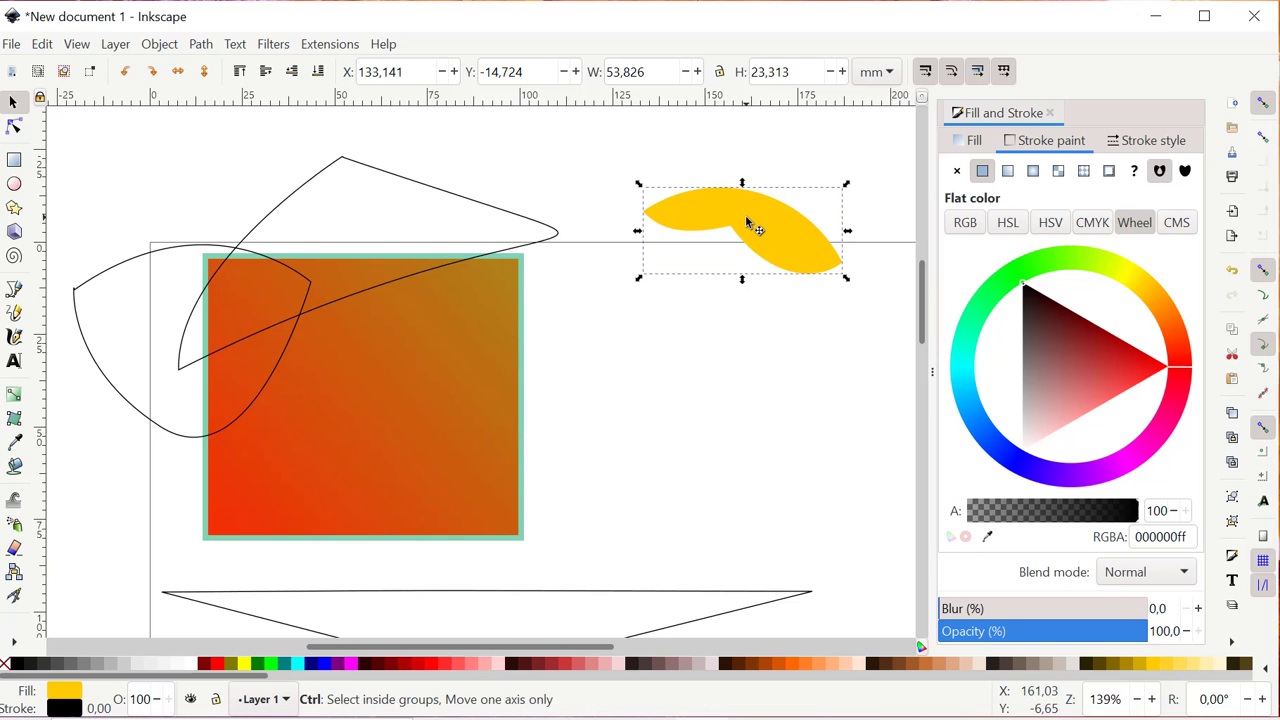
Step: Undo the overlap piece's move and the Intersection, restoring the separate yellow circle and curved path
{"action": "key", "text": "ctrl+z"}
{"action": "key", "text": "ctrl+z"}
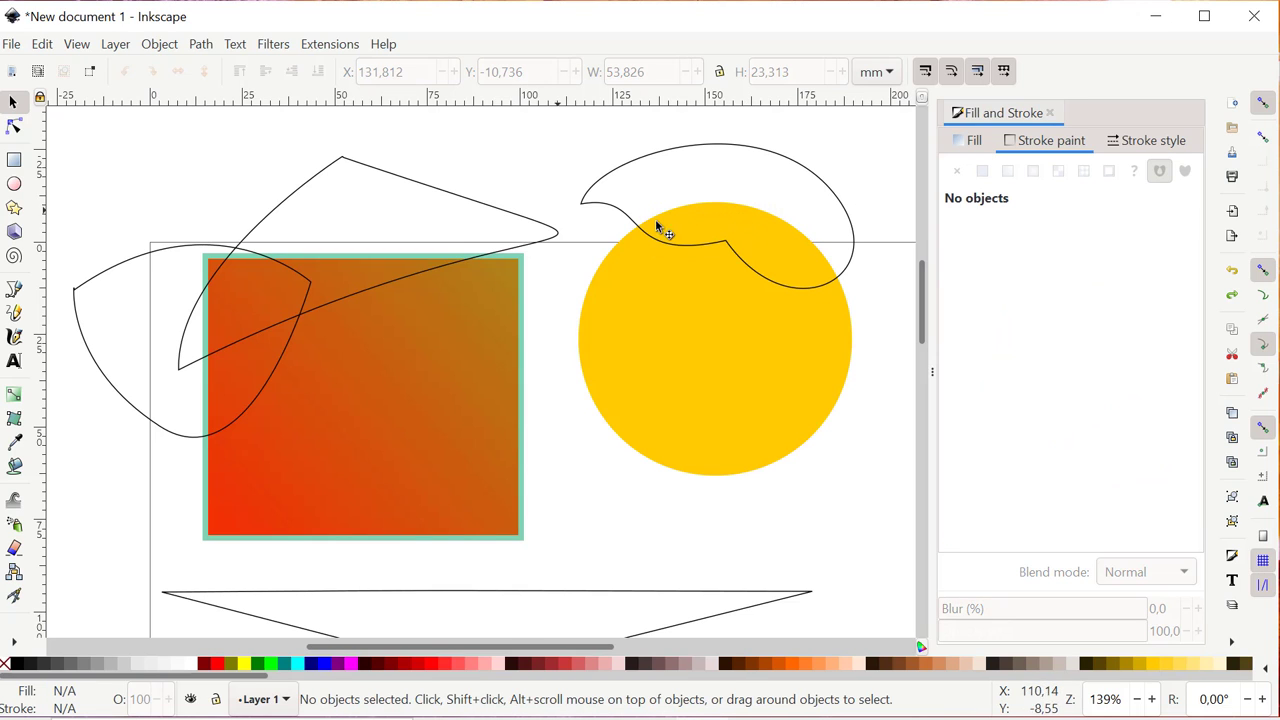
Step: Combine the yellow circle and the curved path with Exclusion, and undo it
{"action": "left_click", "coordinate": [711, 297]}
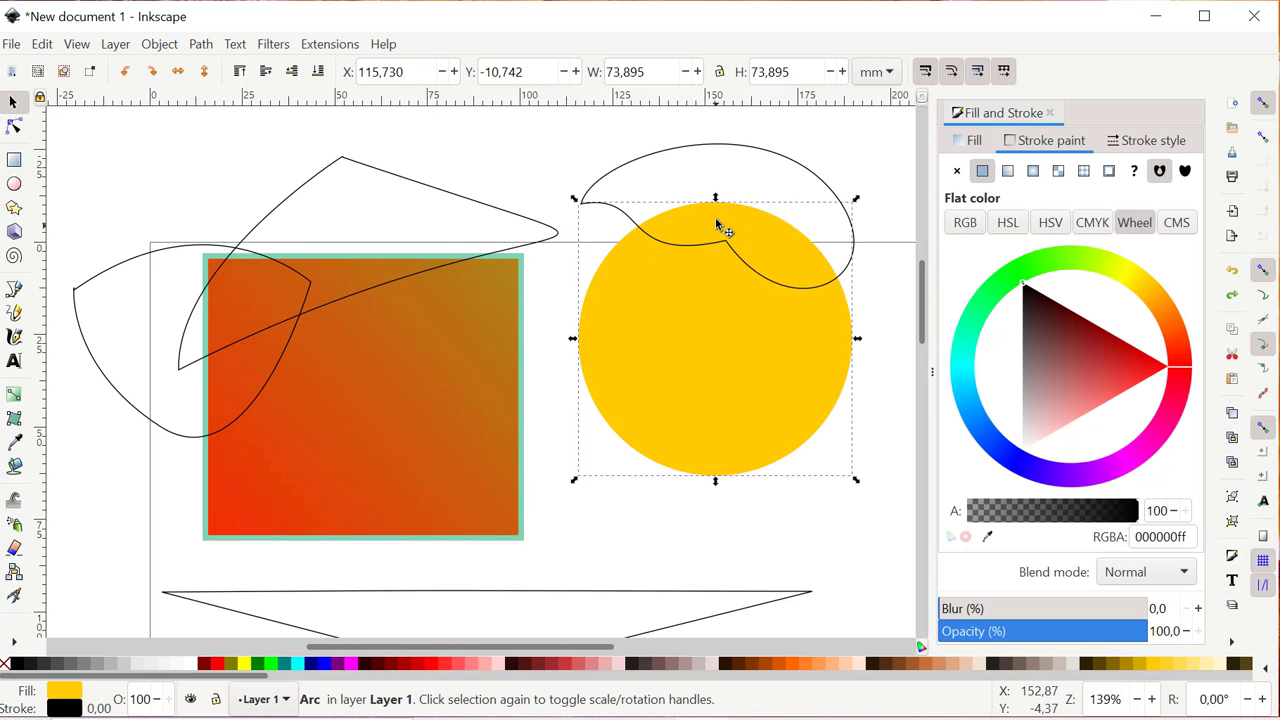
{"action": "left_click", "coordinate": [586, 197], "text": "shift"}
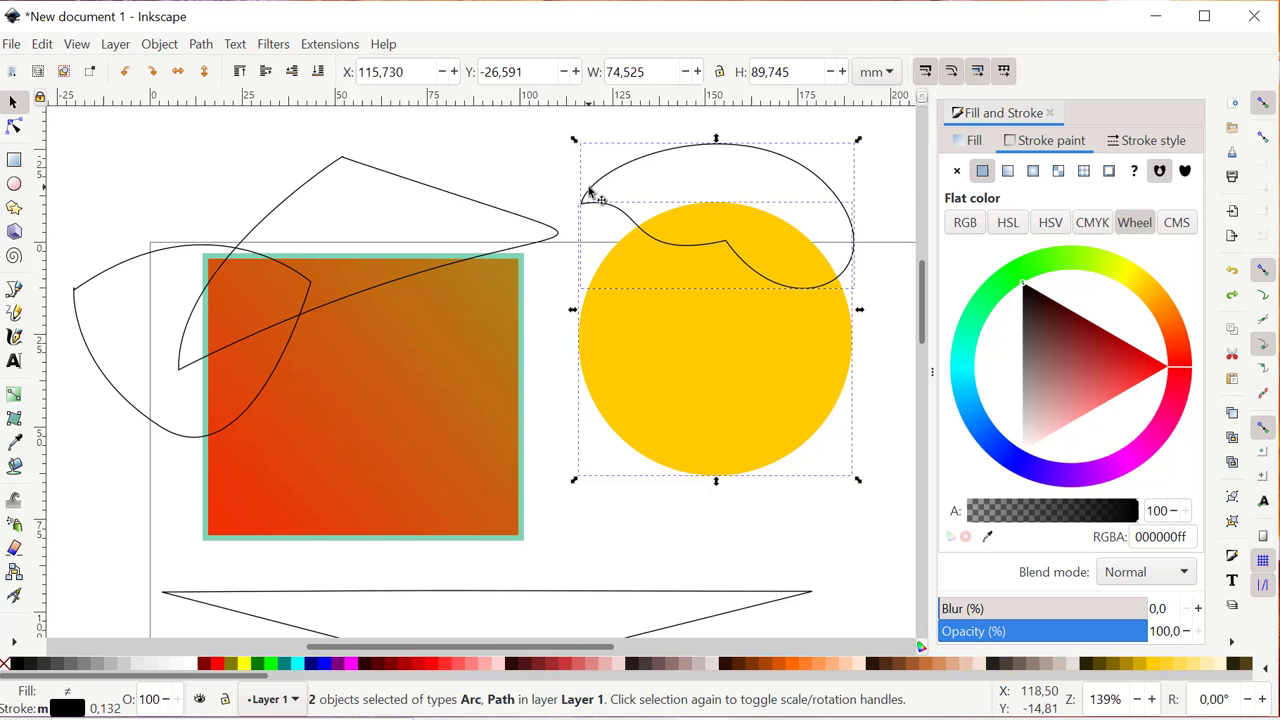
{"action": "left_click", "coordinate": [200, 44]}
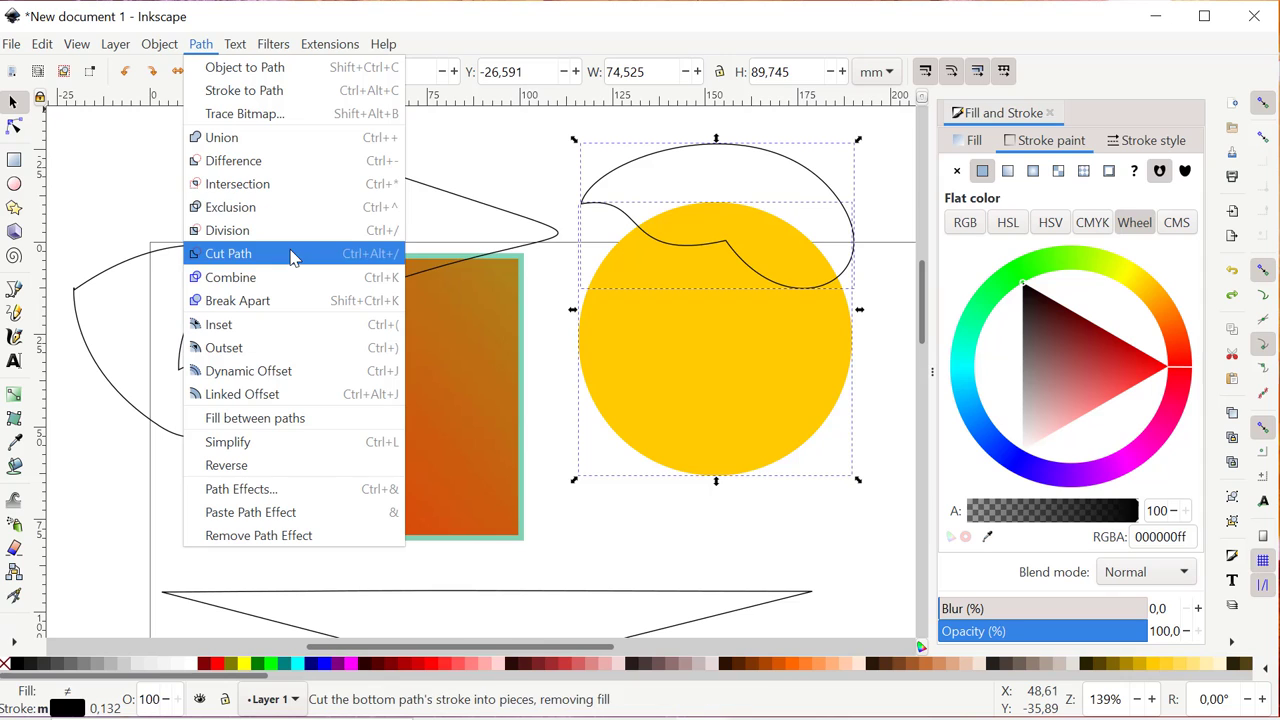
{"action": "left_click", "coordinate": [304, 210]}
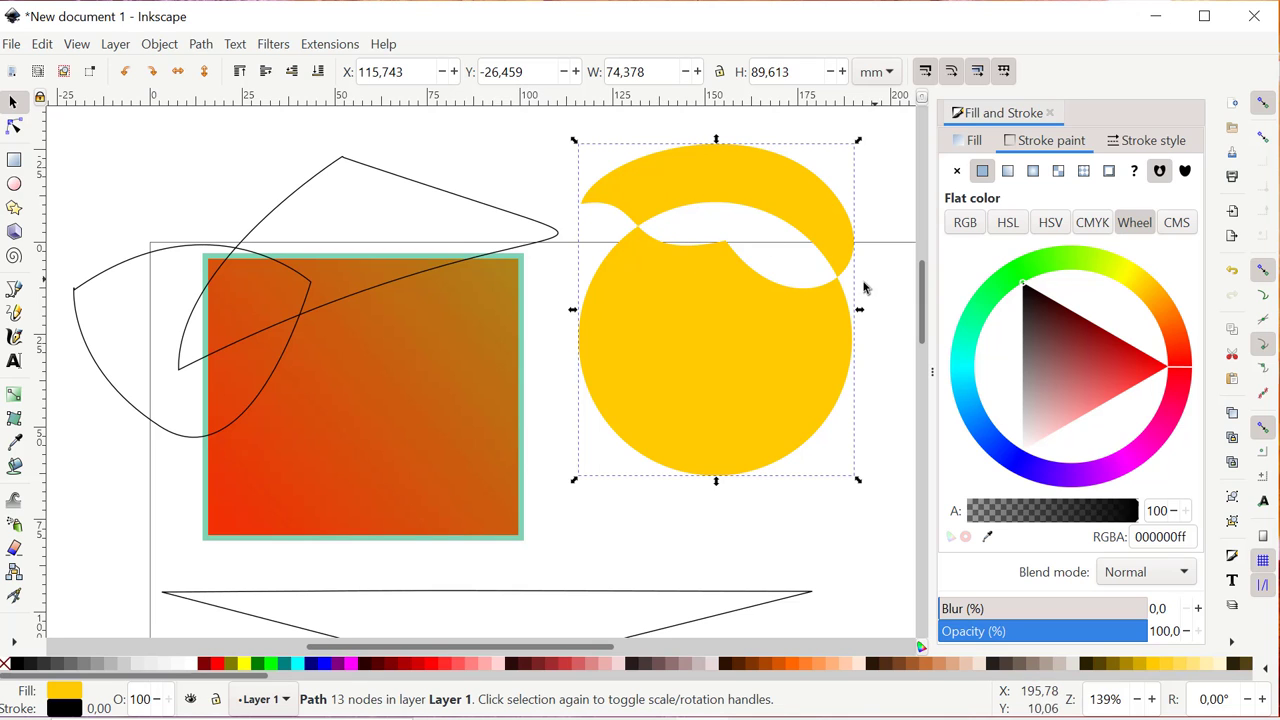
{"action": "key", "text": "ctrl"}
{"action": "key", "text": "ctrl+z"}
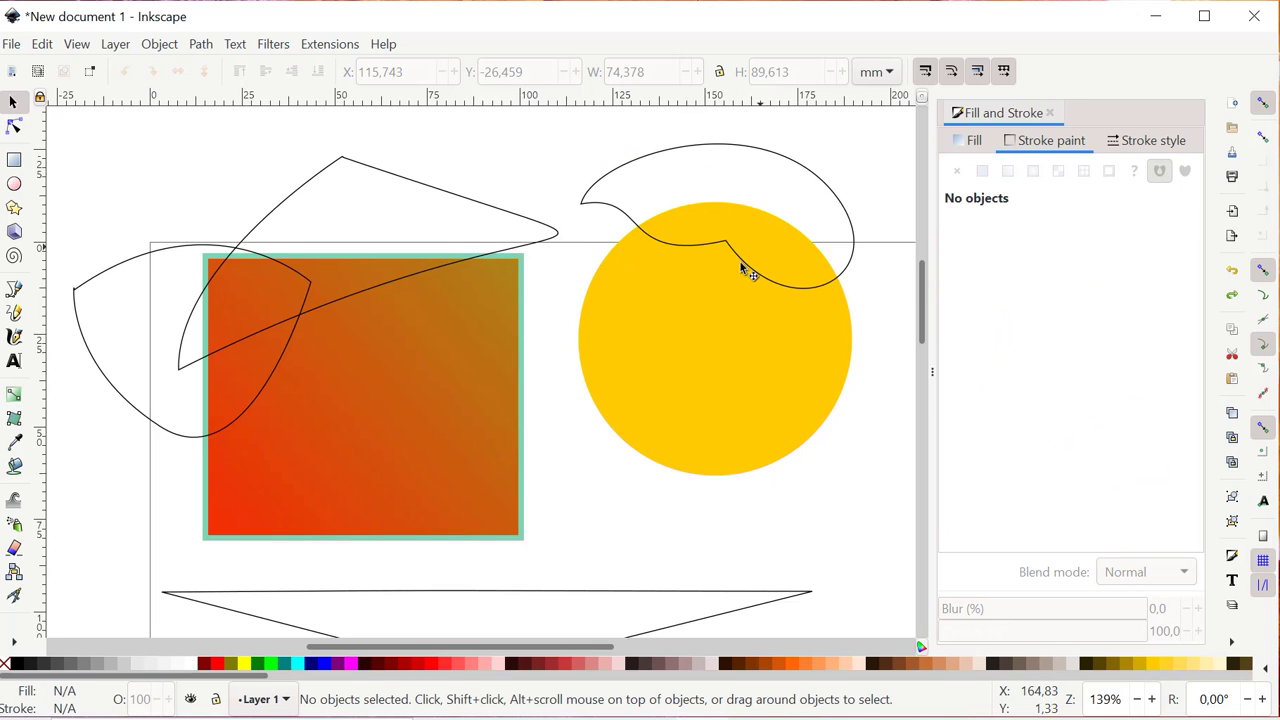
Step: Split the yellow circle along the overlapping curved path with Division
{"action": "left_click", "coordinate": [689, 328]}
{"action": "key", "text": "shift"}
{"action": "left_click", "coordinate": [617, 213], "text": "shift"}
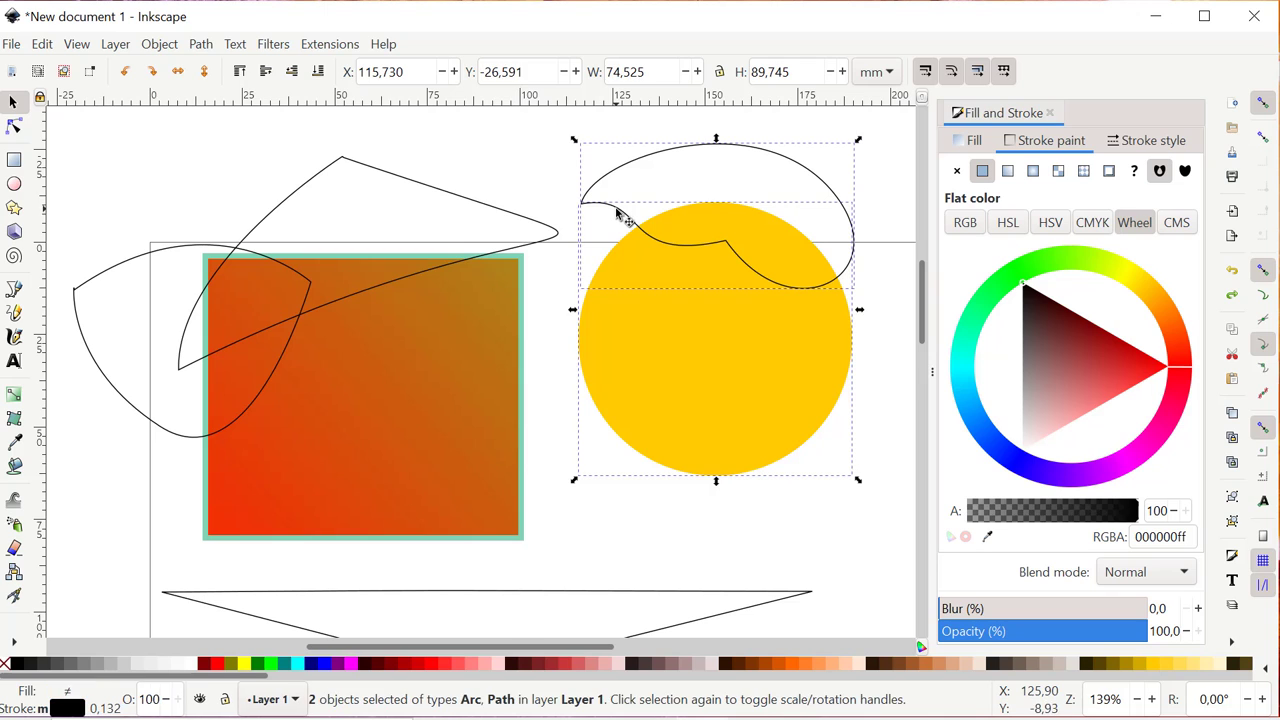
{"action": "left_click", "coordinate": [204, 46]}
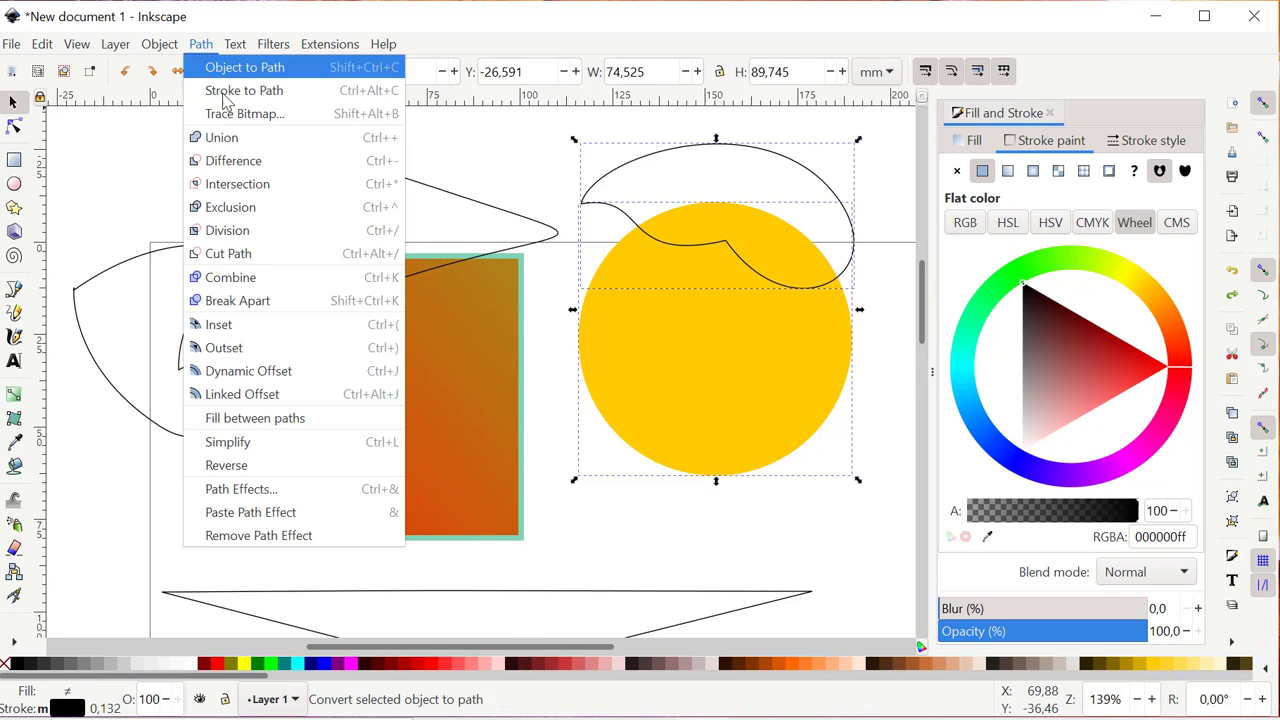
{"action": "left_click", "coordinate": [270, 231]}
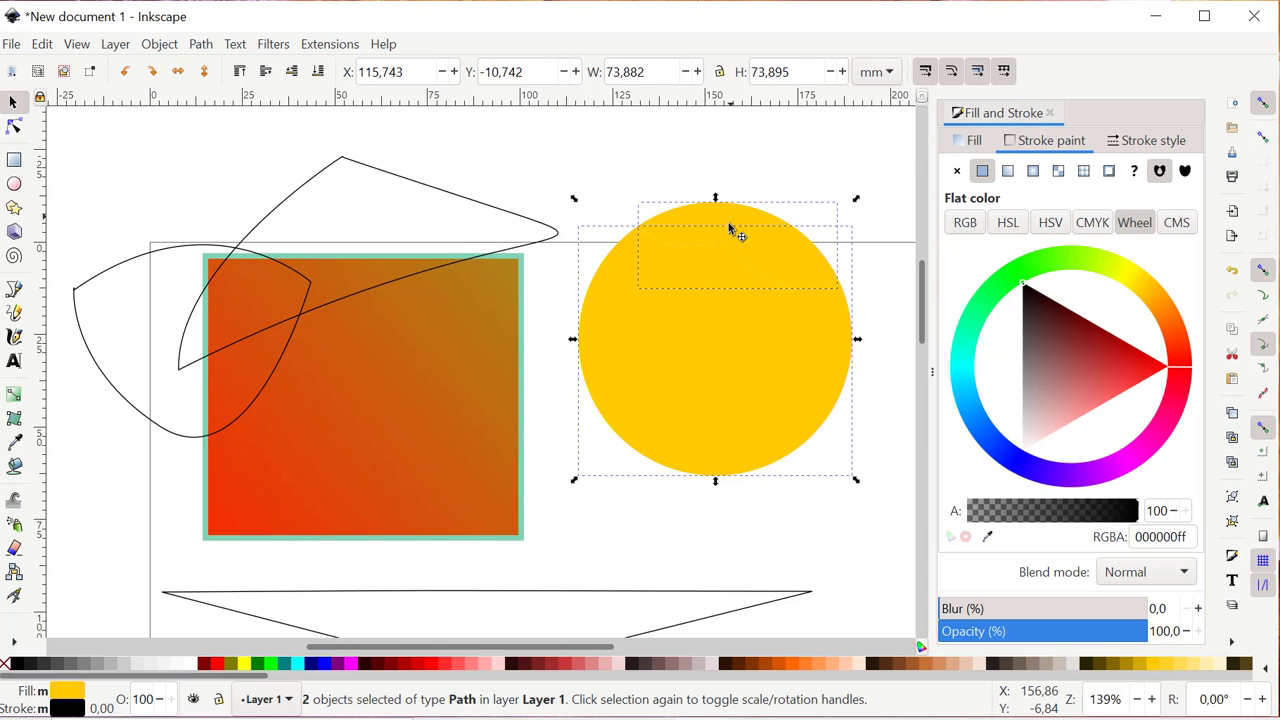
Step: Move both circle pieces down to about X 116.1, Y -3.7 mm, select the upper piece alone, and undo everything back through the Division
{"action": "left_click_drag", "start_coordinate": [733, 250], "coordinate": [780, 237]}
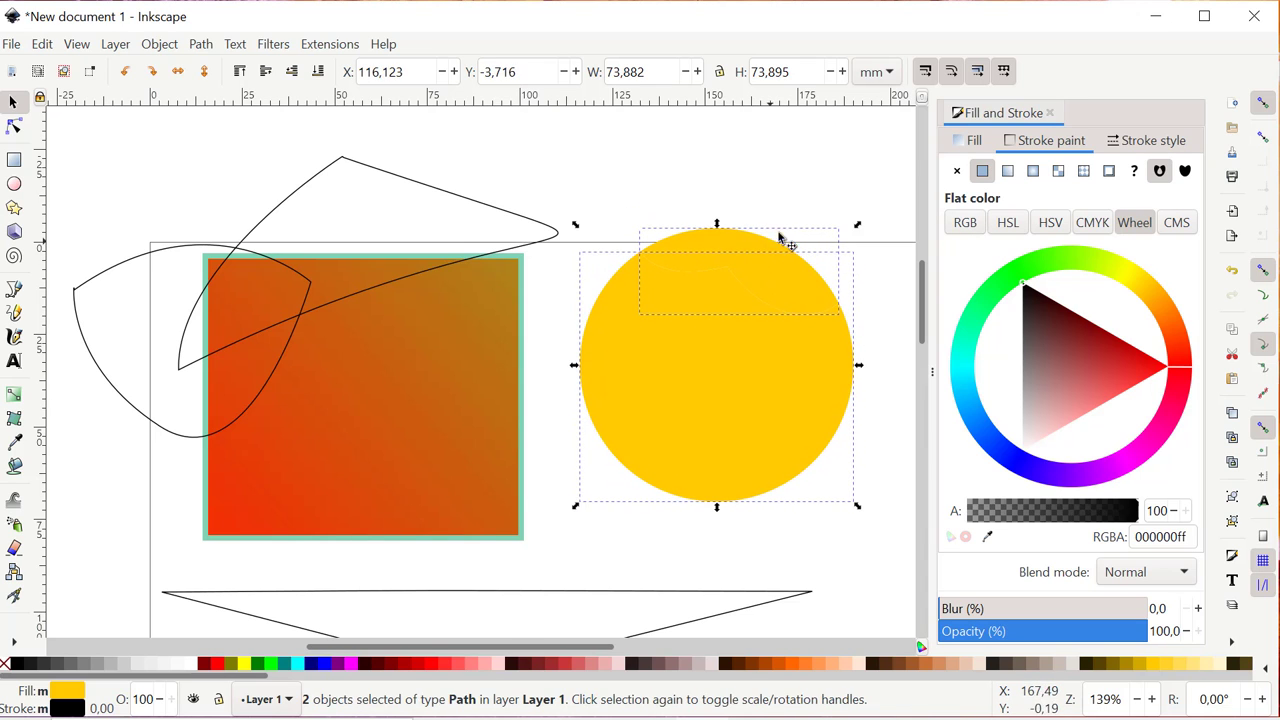
{"action": "key", "text": "Escape"}
{"action": "mouse_move", "coordinate": [728, 246]}
{"action": "left_mouse_down"}
{"action": "mouse_move", "coordinate": [751, 228]}
{"action": "mouse_move", "coordinate": [749, 251]}
{"action": "mouse_move", "coordinate": [745, 224]}
{"action": "mouse_move", "coordinate": [736, 246]}
{"action": "left_mouse_up"}
{"action": "key", "text": "ctrl"}
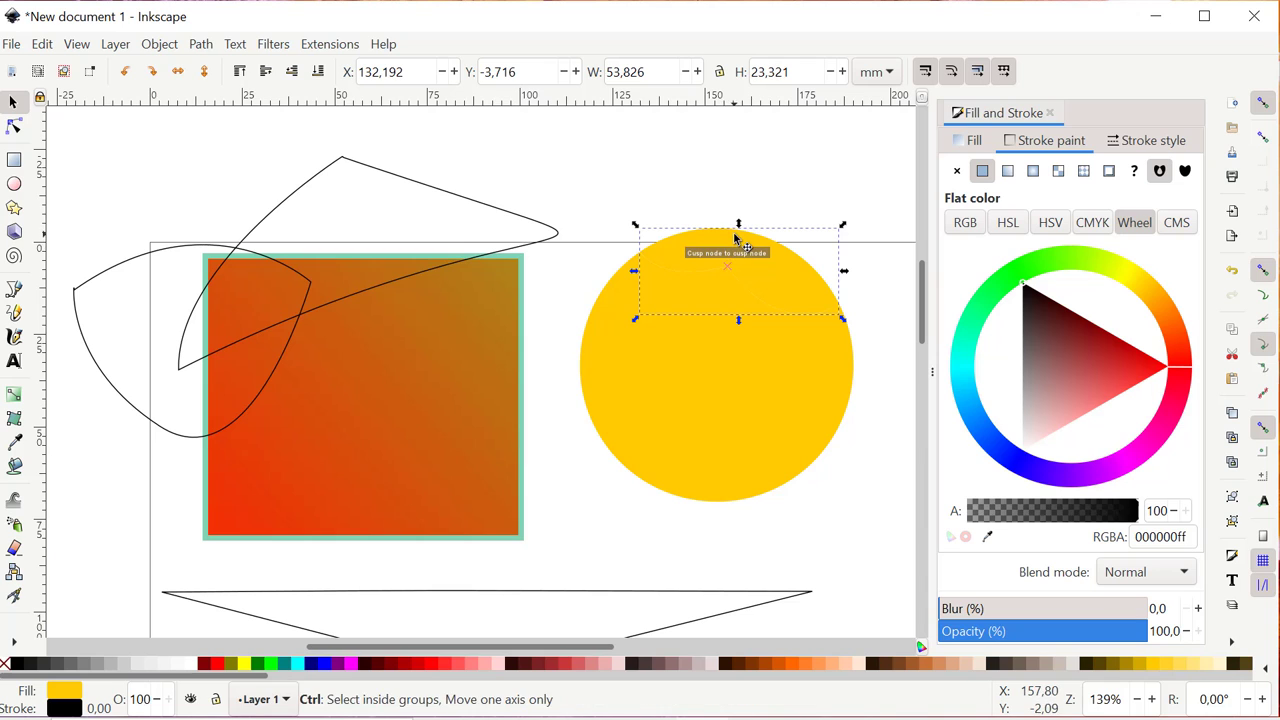
{"action": "key", "text": "ctrl"}
{"action": "key", "text": "ctrl+z"}
{"action": "left_click", "coordinate": [874, 356]}
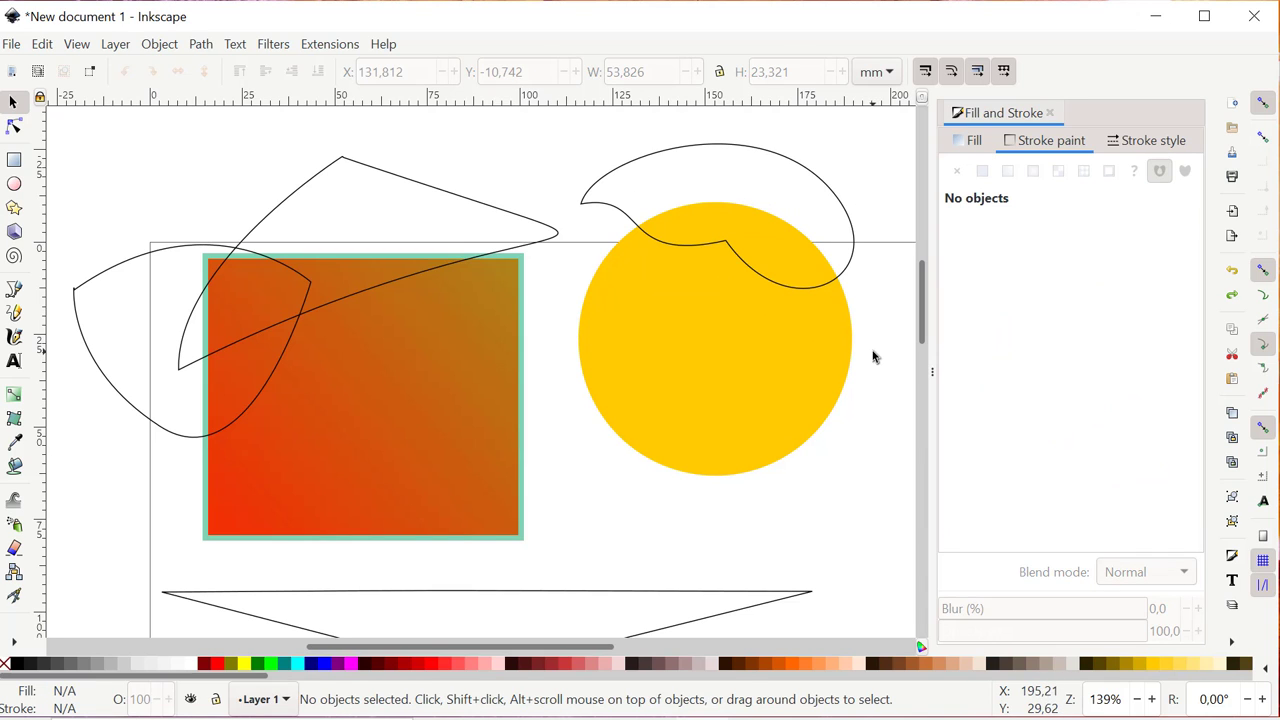
Step: Fill the curved path above the yellow circle with dark red from the palette
{"action": "left_click", "coordinate": [848, 214]}
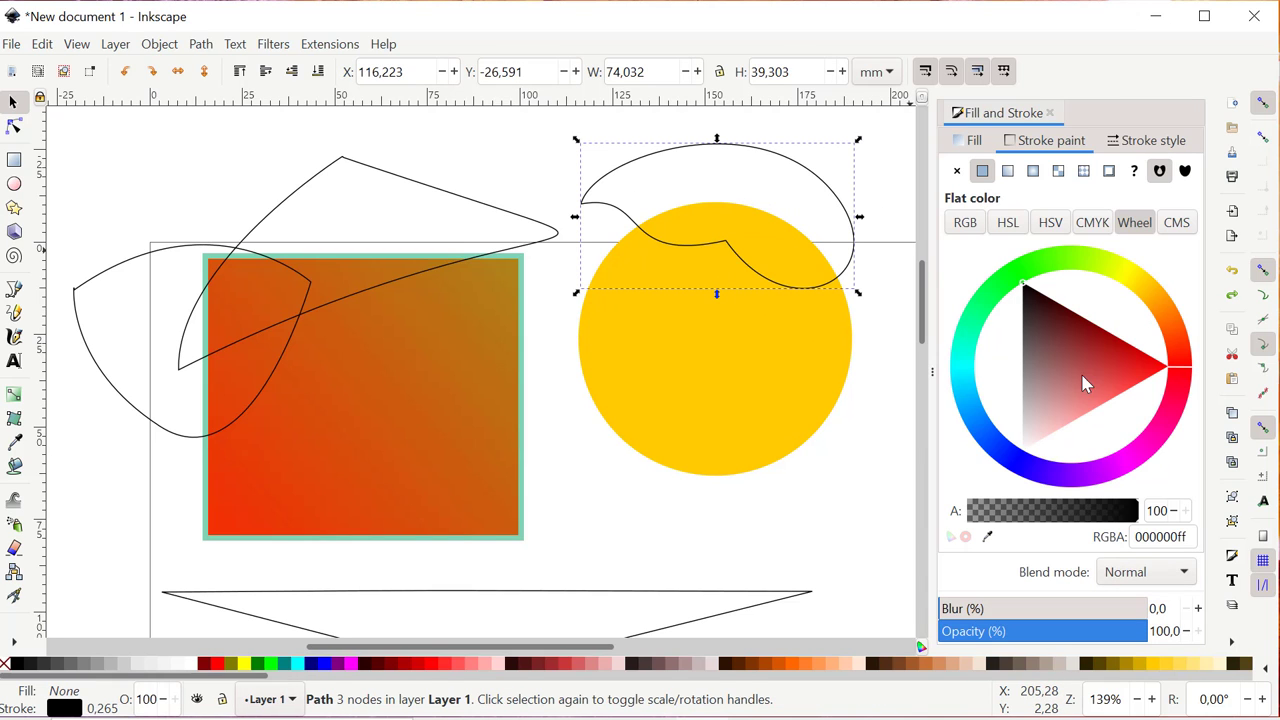
{"action": "left_click", "coordinate": [380, 670]}
Step: Divide the yellow circle by the dark red path, shift the cut piece, and undo back to the two separate shapes
{"action": "left_click", "coordinate": [802, 320]}
{"action": "left_click", "coordinate": [755, 190], "text": "shift"}
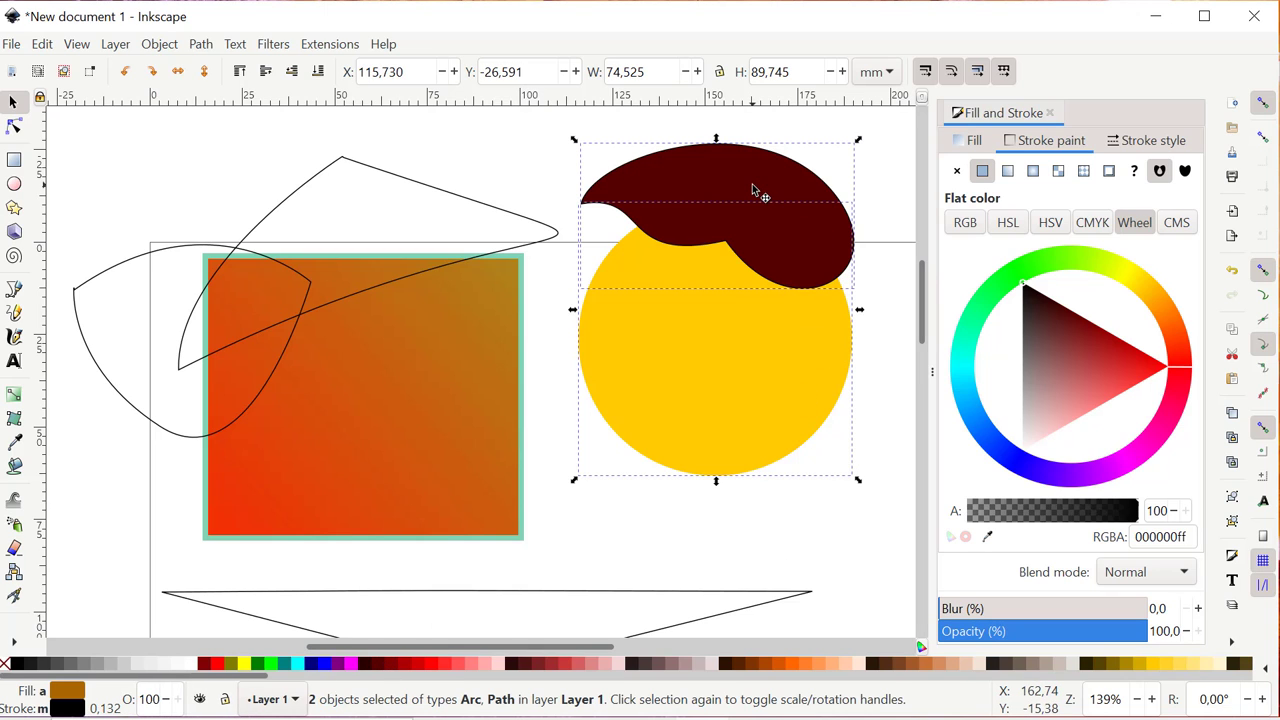
{"action": "left_click", "coordinate": [201, 44]}
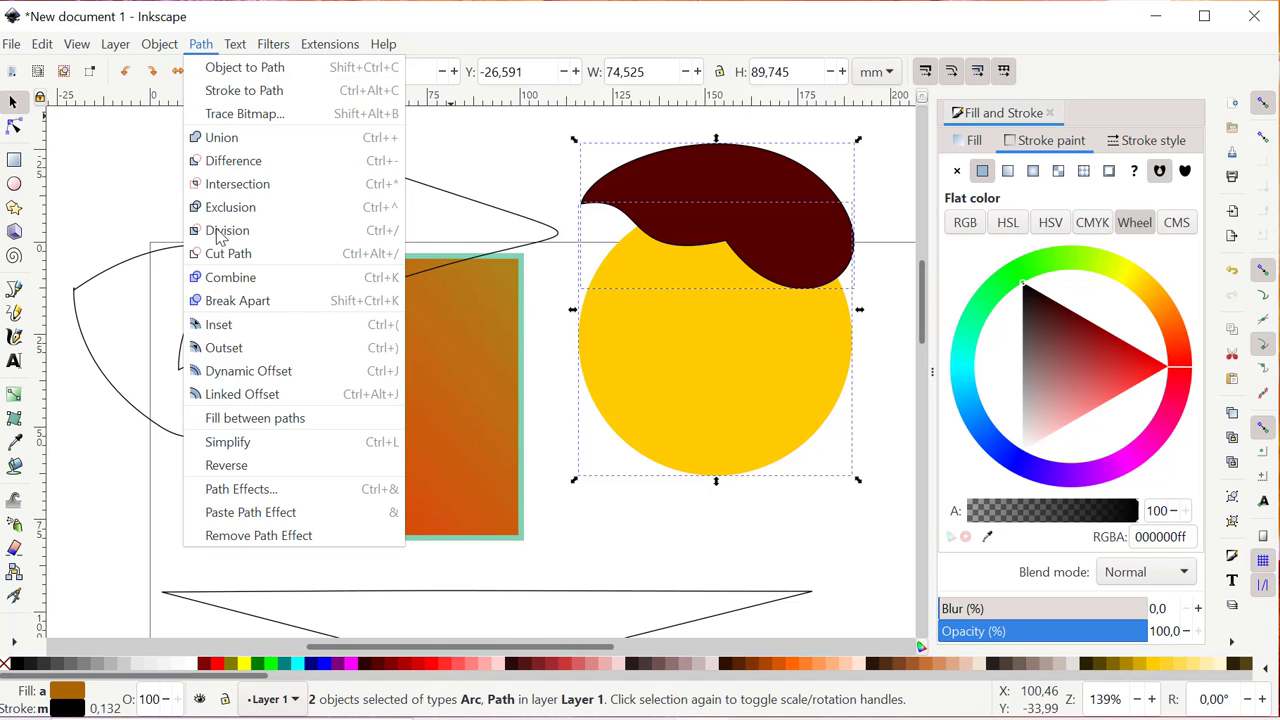
{"action": "left_click", "coordinate": [220, 232]}
{"action": "mouse_move", "coordinate": [788, 271]}
{"action": "left_mouse_down"}
{"action": "mouse_move", "coordinate": [789, 214]}
{"action": "mouse_move", "coordinate": [760, 290]}
{"action": "mouse_move", "coordinate": [757, 274]}
{"action": "mouse_move", "coordinate": [732, 297]}
{"action": "mouse_move", "coordinate": [740, 260]}
{"action": "mouse_move", "coordinate": [766, 277]}
{"action": "mouse_move", "coordinate": [754, 313]}
{"action": "mouse_move", "coordinate": [771, 261]}
{"action": "mouse_move", "coordinate": [766, 284]}
{"action": "left_mouse_up"}
{"action": "key", "text": "Escape"}
{"action": "key", "text": "ctrl+z"}
{"action": "key", "text": "ctrl+z"}
{"action": "key", "text": "ctrl+z"}
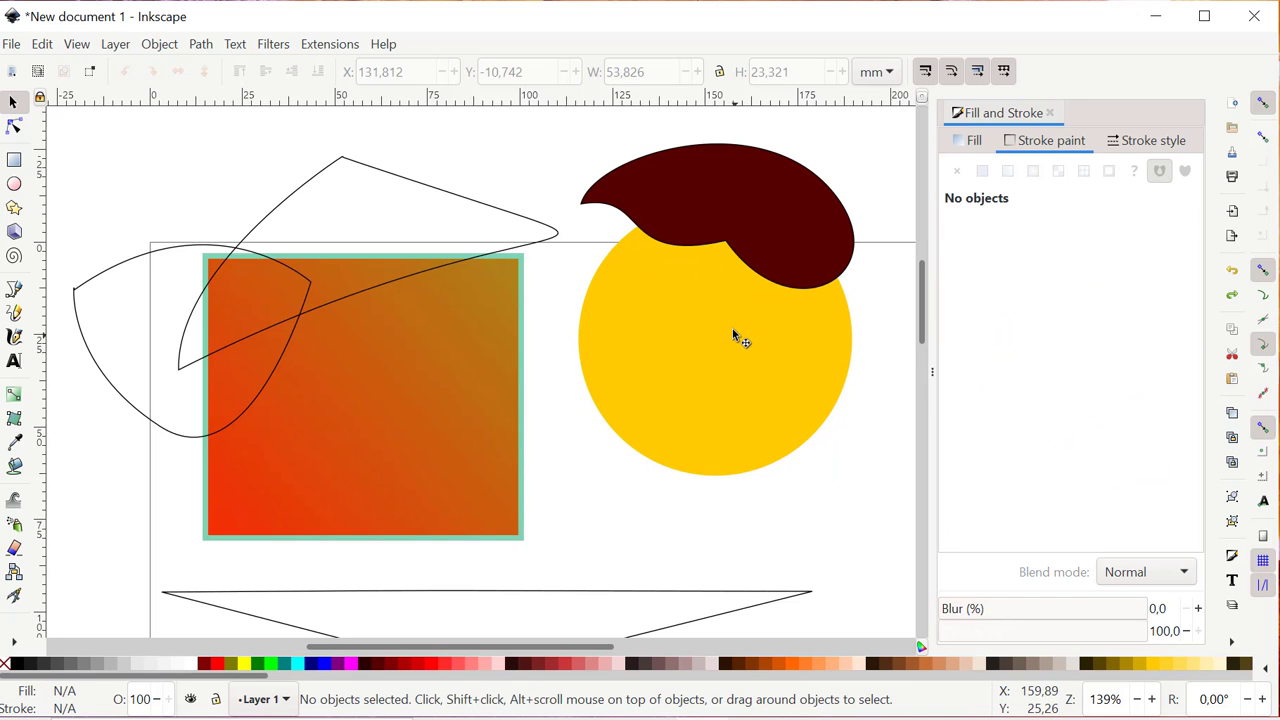
Step: Select the dark red shape and the yellow circle together and move them to about X 103.0, Y -10.1 mm
{"action": "left_click", "coordinate": [718, 343]}
{"action": "left_click", "coordinate": [760, 160]}
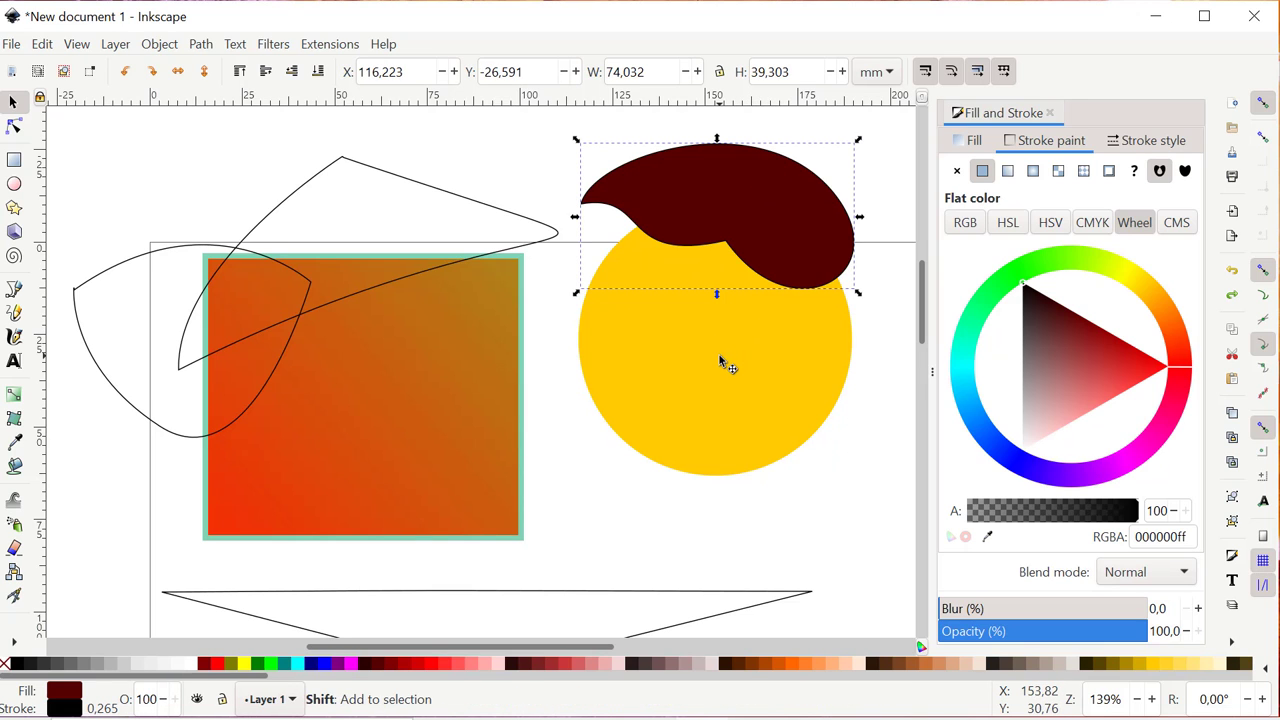
{"action": "left_click", "coordinate": [720, 360], "text": "shift"}
{"action": "left_click_drag", "start_coordinate": [687, 343], "coordinate": [678, 414]}
{"action": "left_click", "coordinate": [770, 147]}
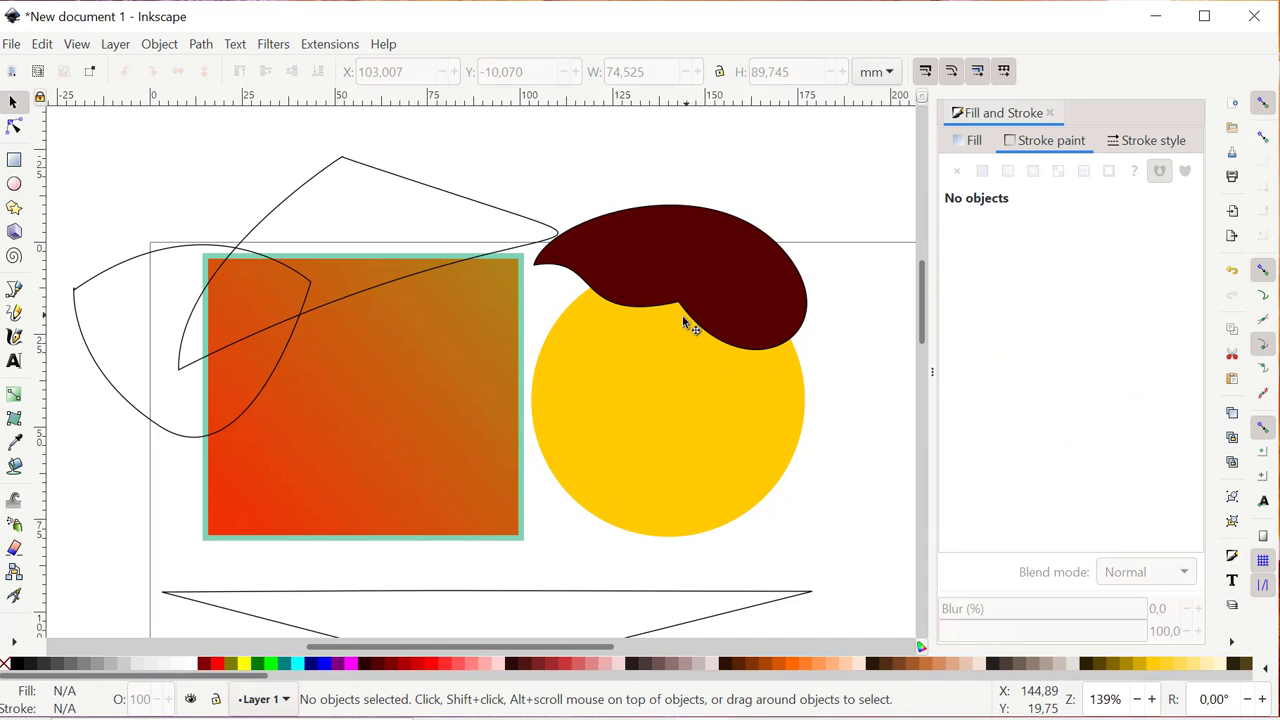
Step: Move the dark red shape to about X 110.7, Y -16.3 mm and the yellow circle to about X 115.5, Y 6.5 mm
{"action": "left_click", "coordinate": [720, 368]}
{"action": "left_click_drag", "start_coordinate": [686, 243], "coordinate": [721, 217]}
{"action": "left_click", "coordinate": [709, 402]}
{"action": "left_click_drag", "start_coordinate": [591, 400], "coordinate": [637, 397]}
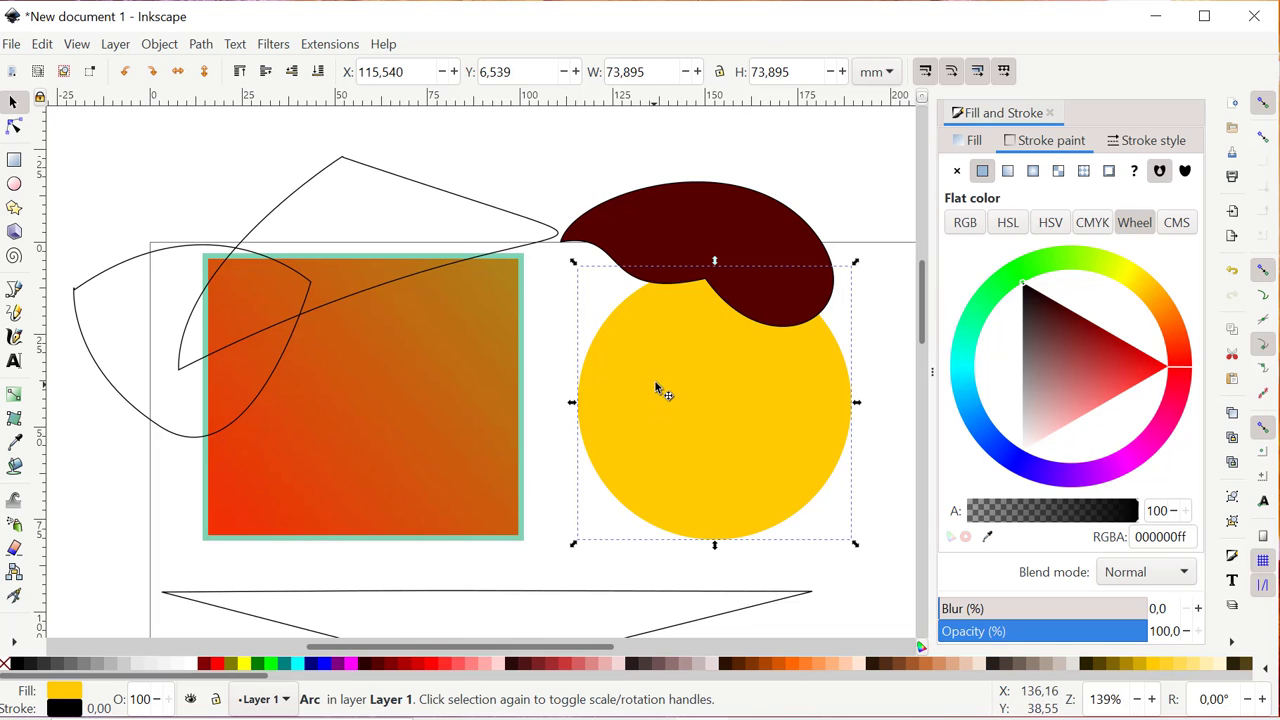
{"action": "left_click", "coordinate": [710, 216]}
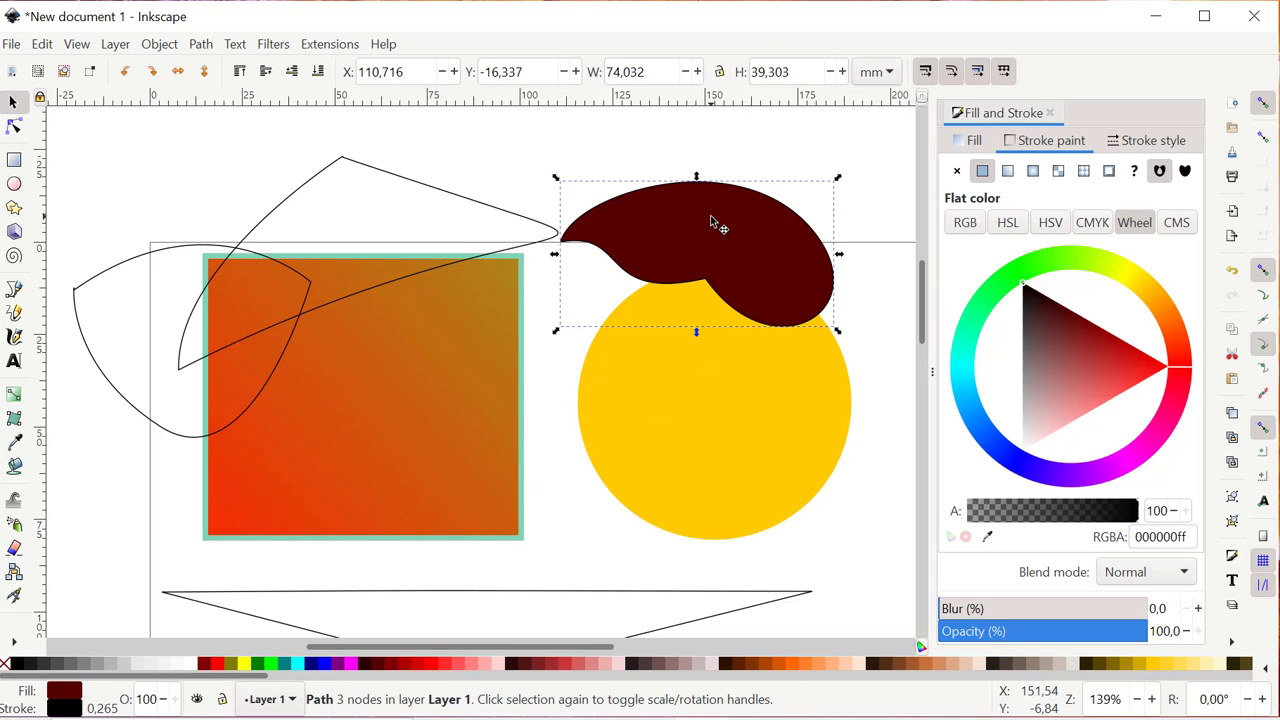
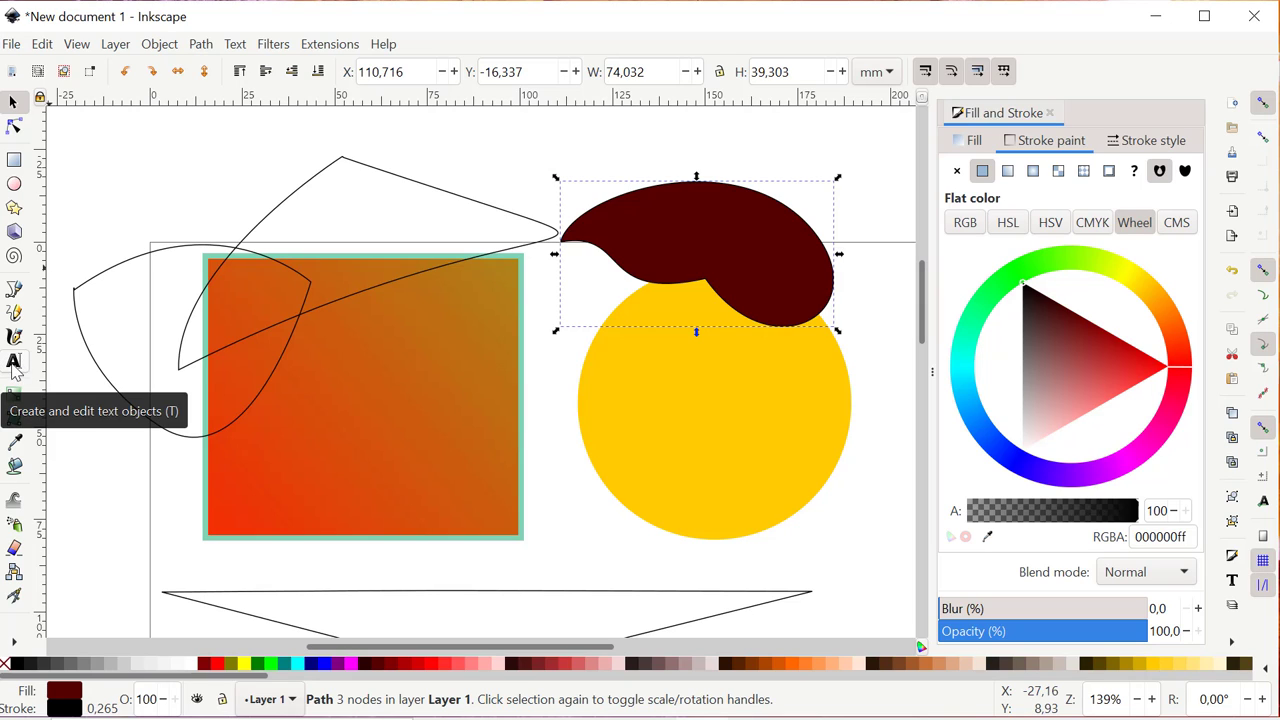
Step: Add a text object reading "TEXT" on the canvas above the gradient rectangle
{"action": "left_click", "coordinate": [15, 370]}
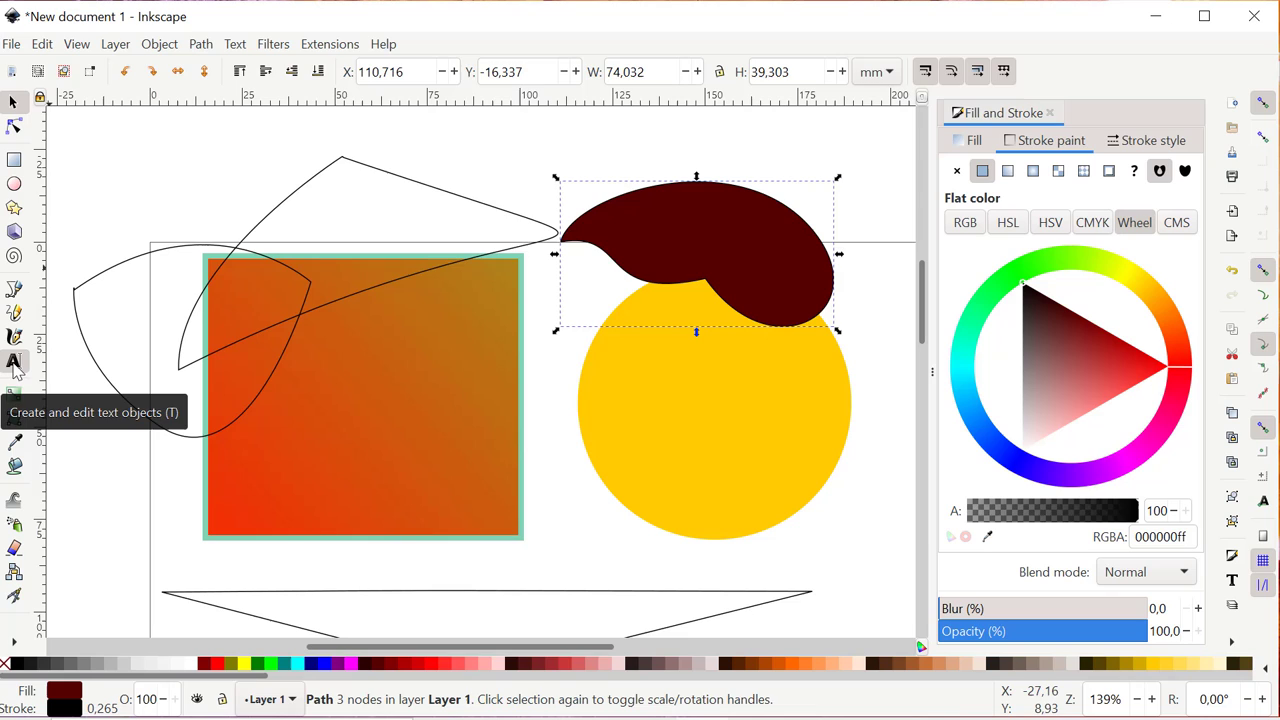
{"action": "left_click", "coordinate": [155, 159]}
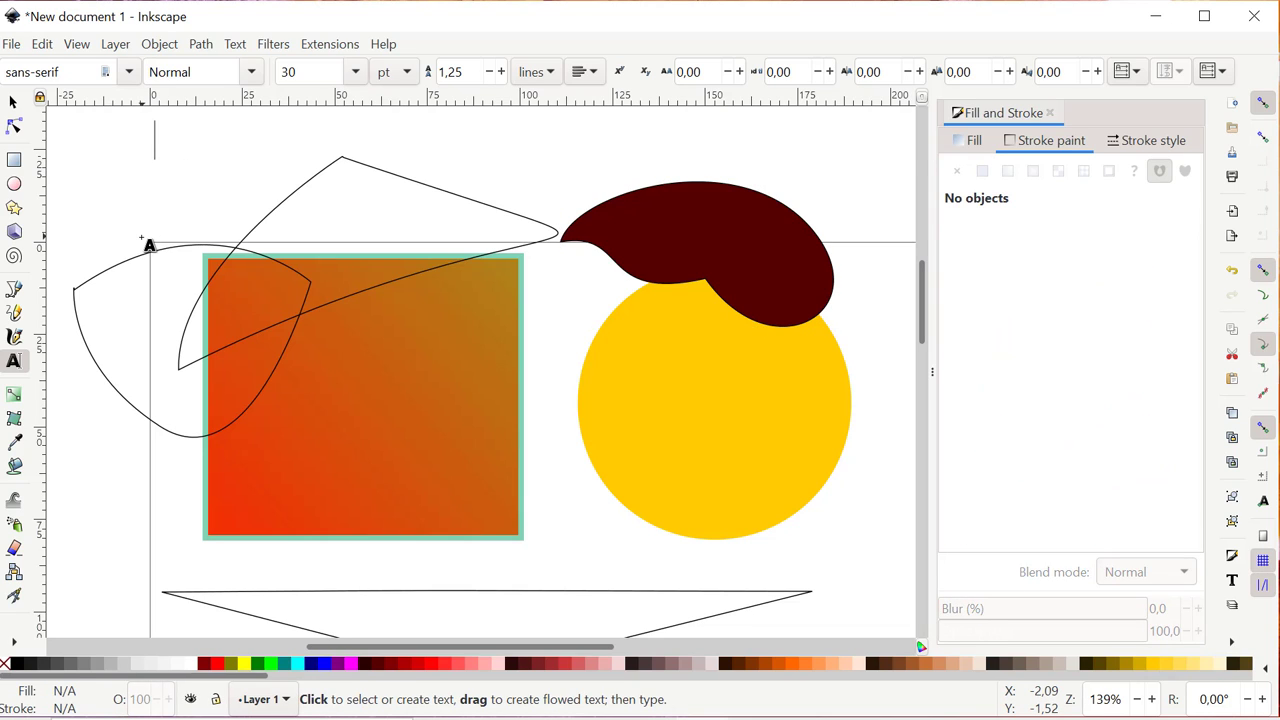
{"action": "type", "text": "TEXT"}
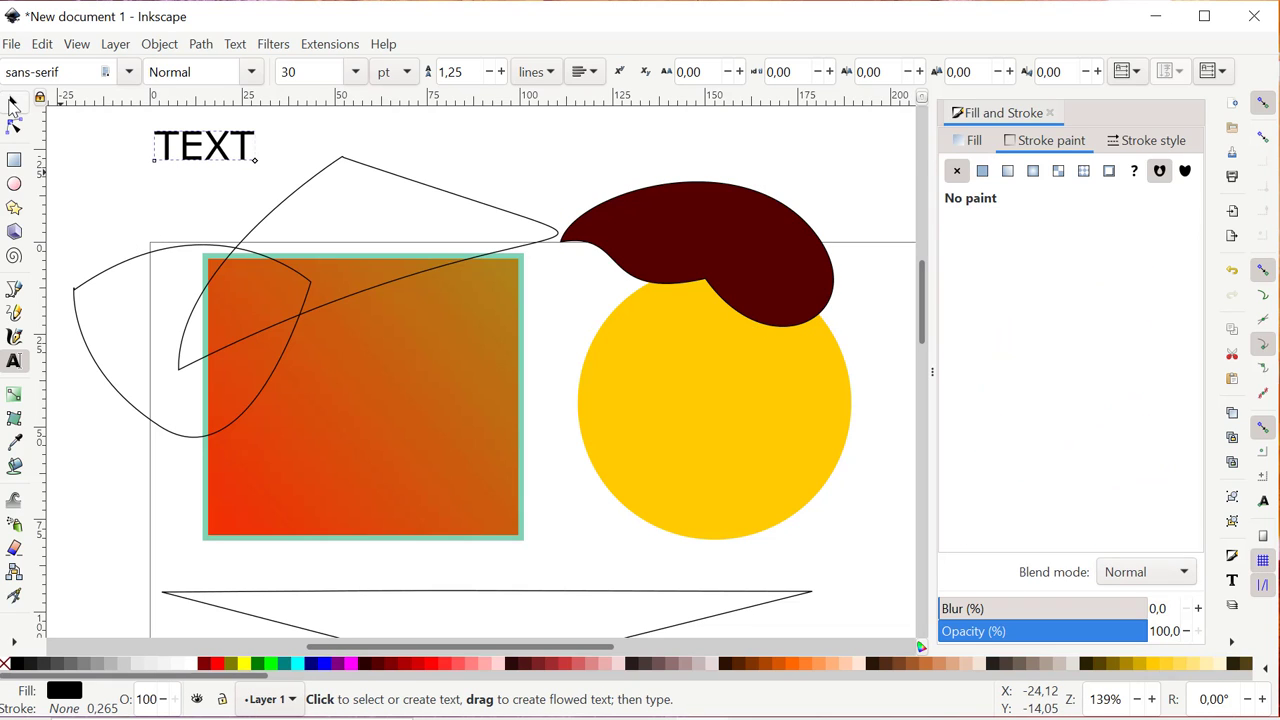
Step: Enlarge the text to about 68 by 20 mm, place it at about X 15.4, Y -27.8 mm, and widen it slightly
{"action": "left_click", "coordinate": [12, 104]}
{"action": "left_click_drag", "start_coordinate": [259, 166], "coordinate": [414, 214]}
{"action": "left_click_drag", "start_coordinate": [328, 181], "coordinate": [382, 189]}
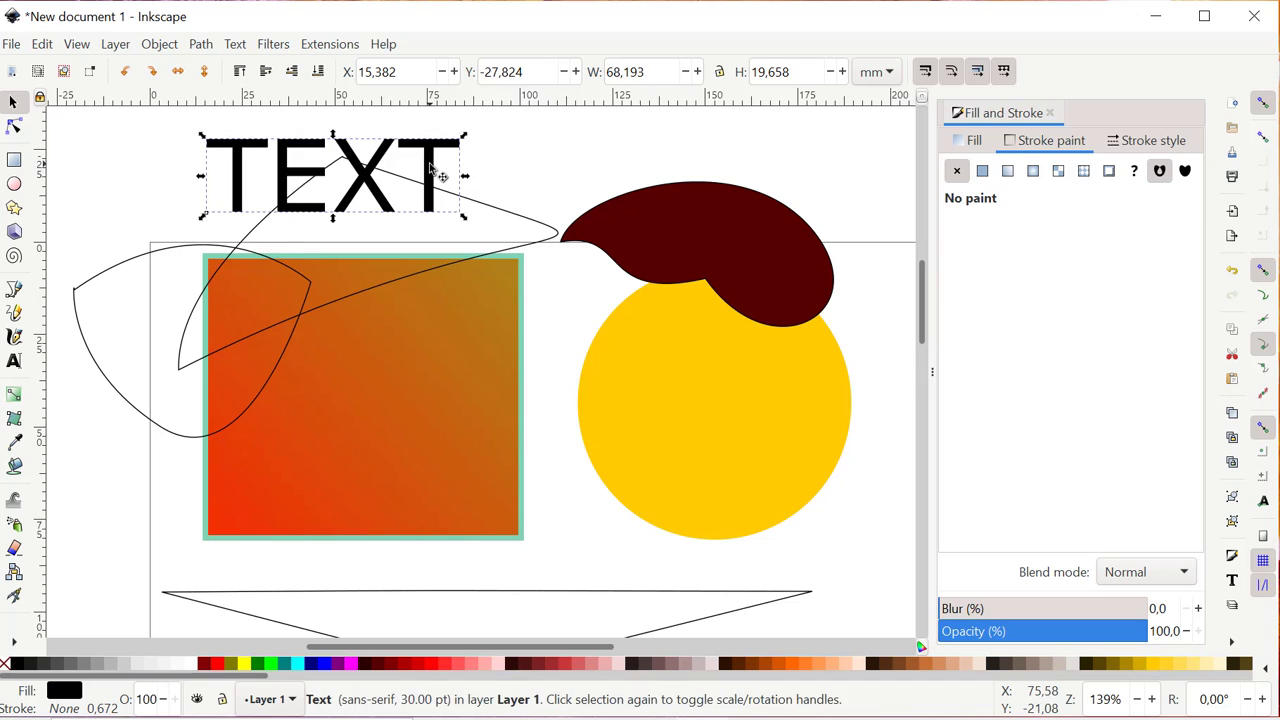
{"action": "left_click_drag", "start_coordinate": [466, 177], "coordinate": [478, 140]}
Step: Select all characters of the "TEXT" object and change their font to Source Sans Pro
{"action": "left_click", "coordinate": [438, 172]}
{"action": "key", "text": "t"}
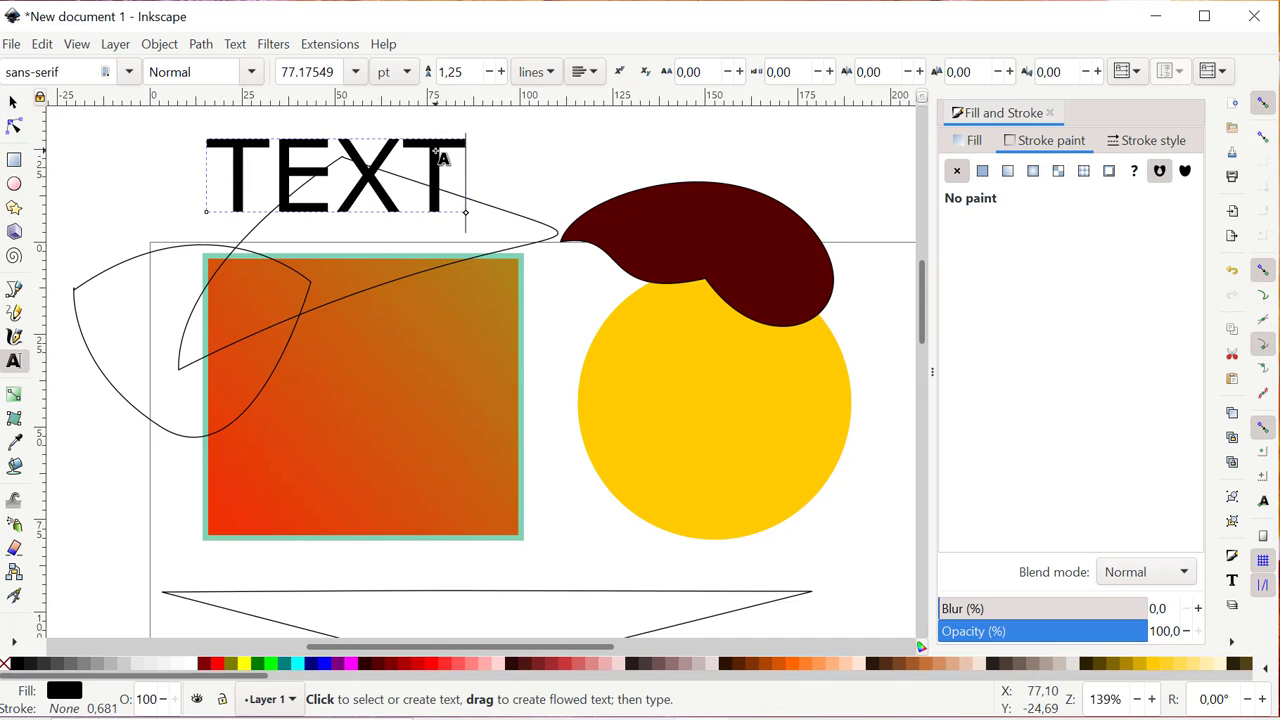
{"action": "left_click_drag", "start_coordinate": [218, 168], "coordinate": [468, 176]}
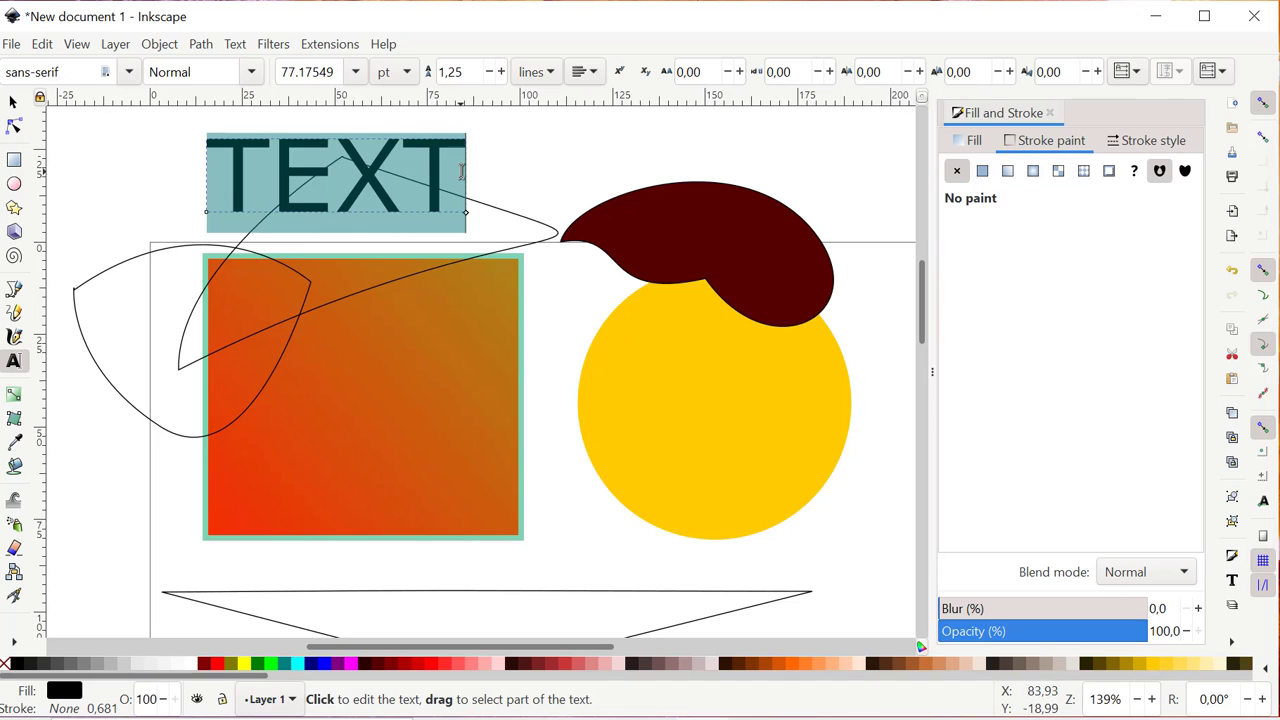
{"action": "left_click", "coordinate": [250, 80]}
{"action": "left_click", "coordinate": [250, 80]}
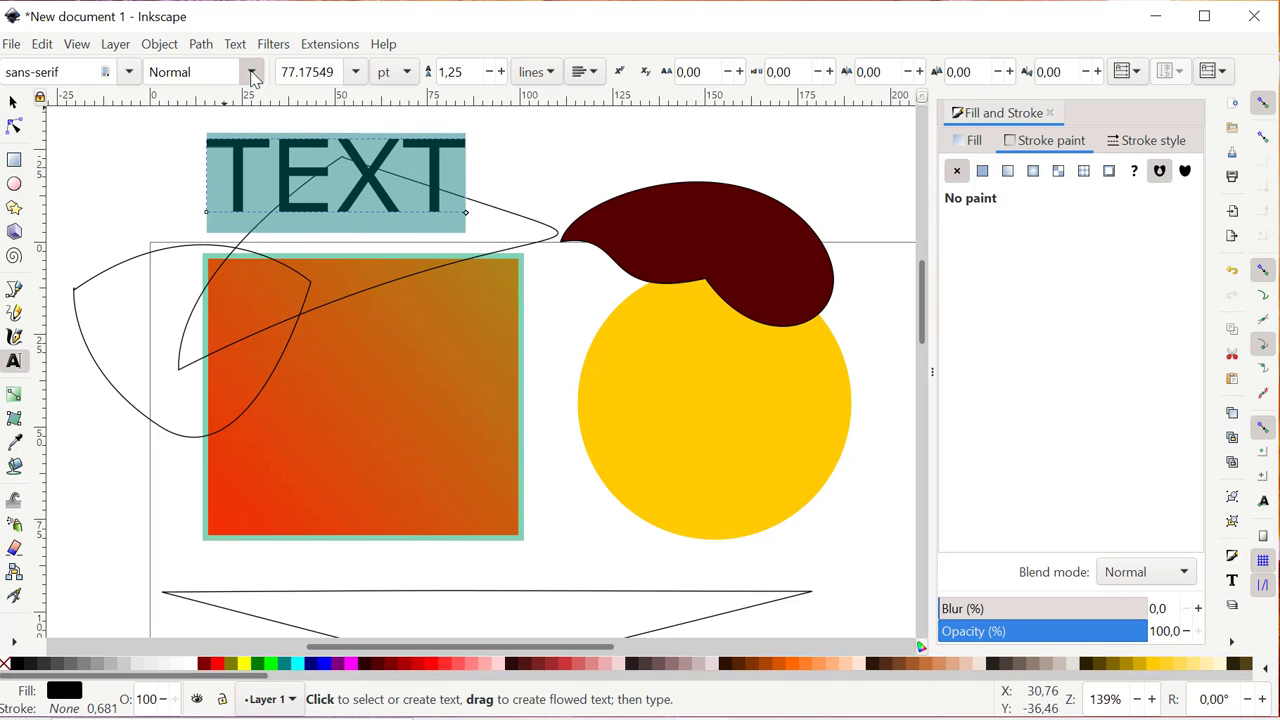
{"action": "left_click", "coordinate": [129, 74]}
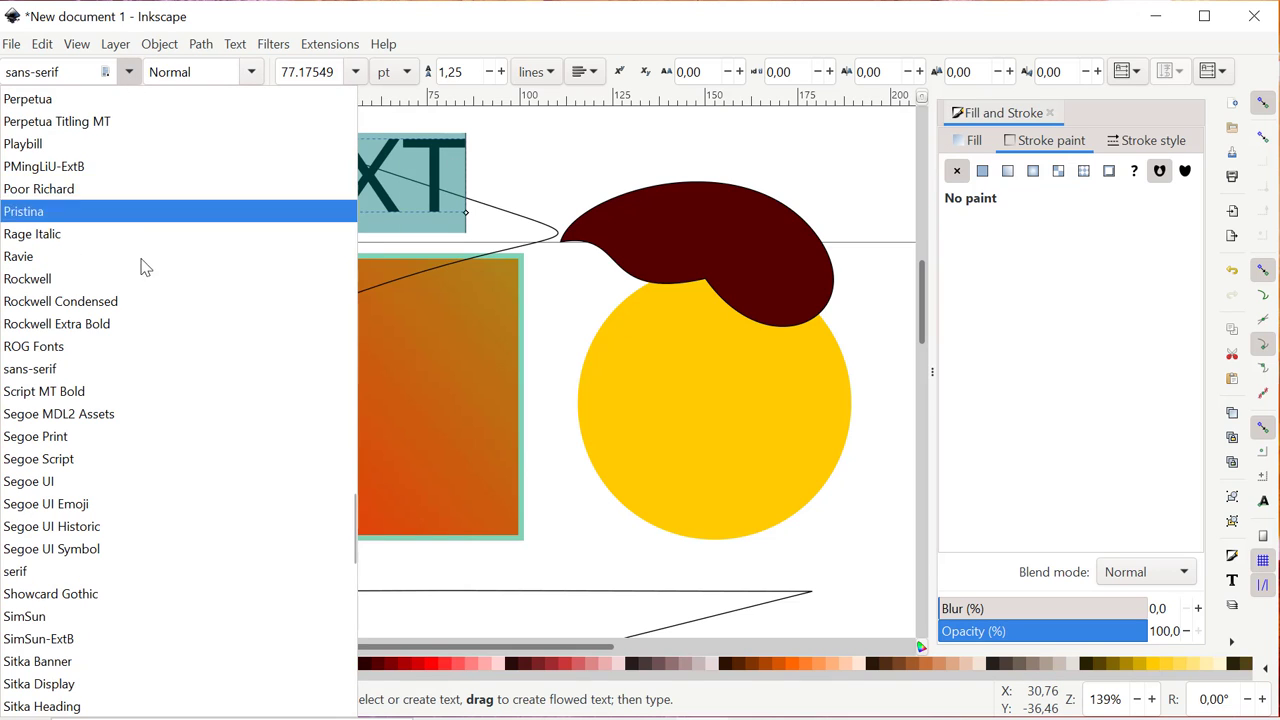
{"action": "scroll", "coordinate": [166, 556], "scroll_direction": "down", "scroll_amount": 6}
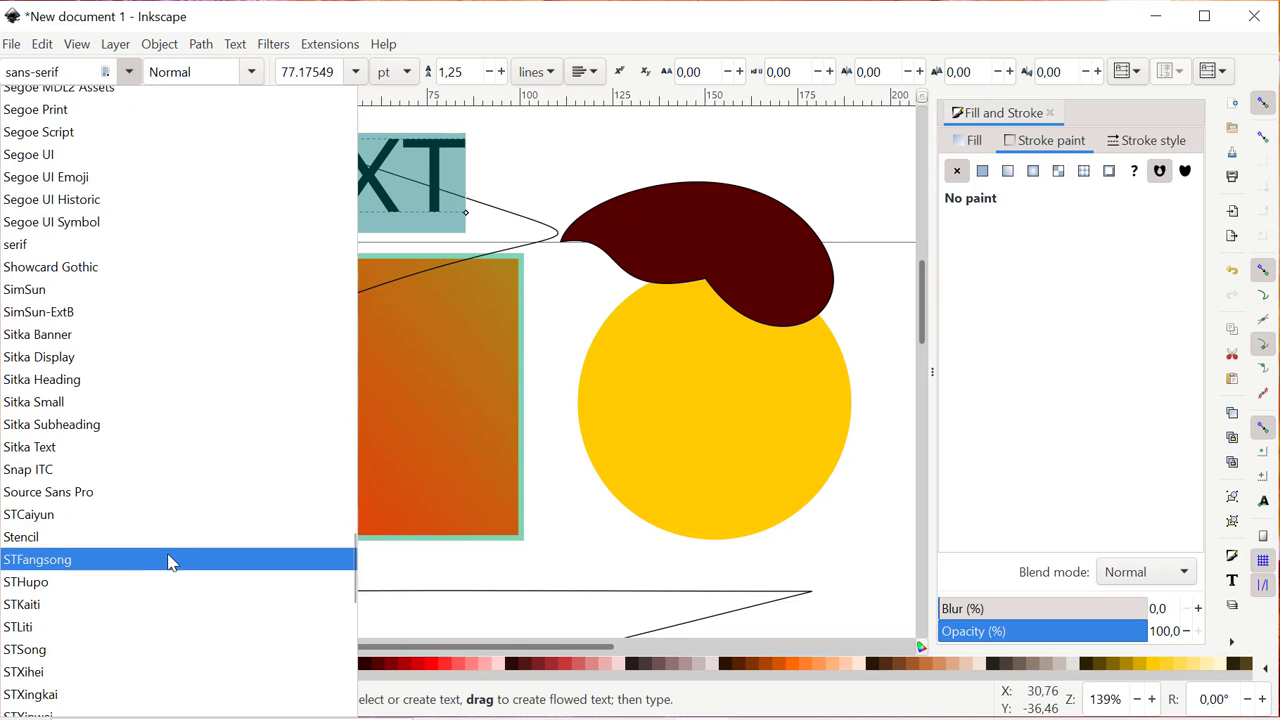
{"action": "left_click", "coordinate": [180, 440]}
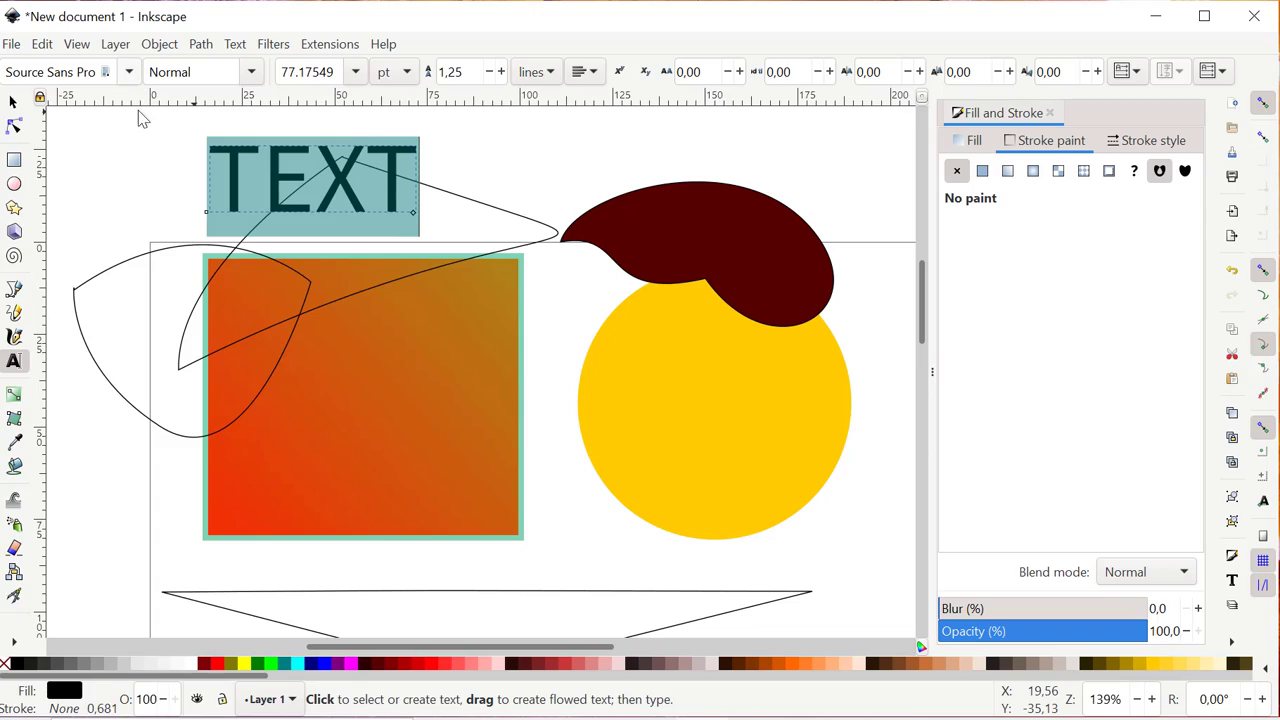
Step: Change the font of the selected "TEXT" characters to Rockwell Extra Bold
{"action": "left_click", "coordinate": [128, 72]}
{"action": "scroll", "coordinate": [175, 405], "scroll_direction": "down", "scroll_amount": 6}
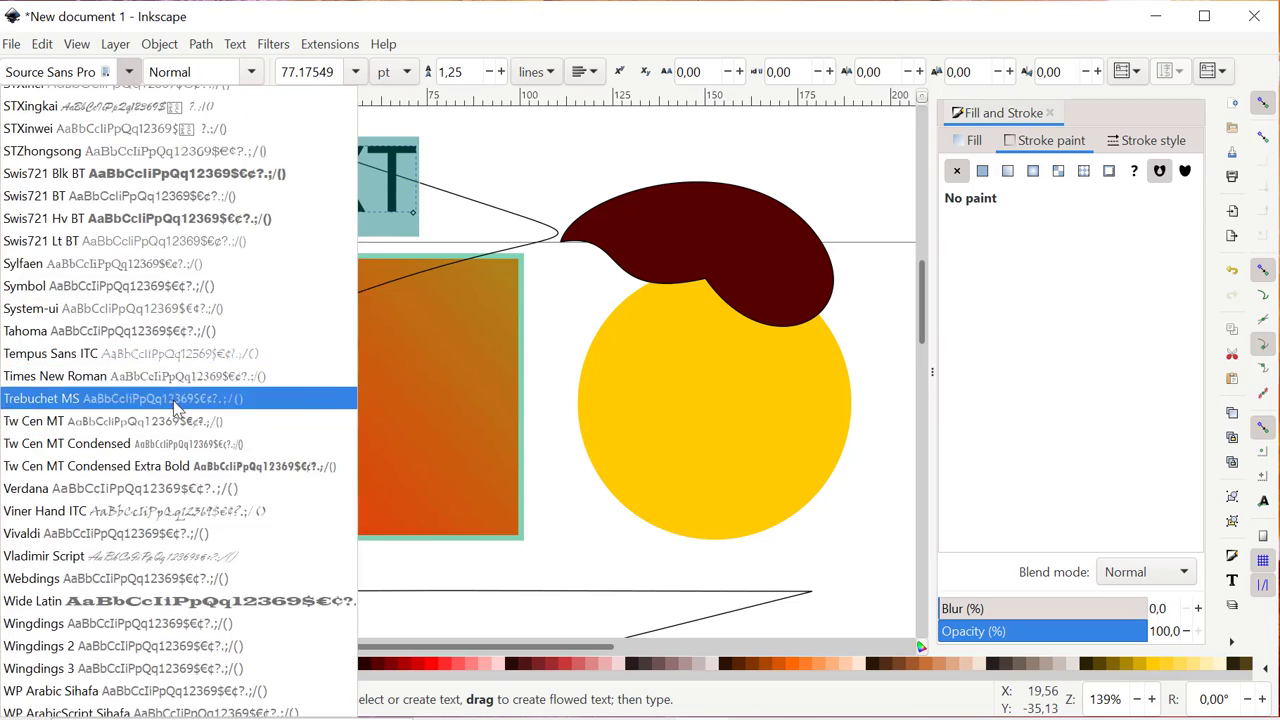
{"action": "scroll", "coordinate": [177, 400], "scroll_direction": "down", "scroll_amount": 5}
{"action": "scroll", "coordinate": [177, 400], "scroll_direction": "up", "scroll_amount": 10}
{"action": "scroll", "coordinate": [177, 400], "scroll_direction": "up", "scroll_amount": 2}
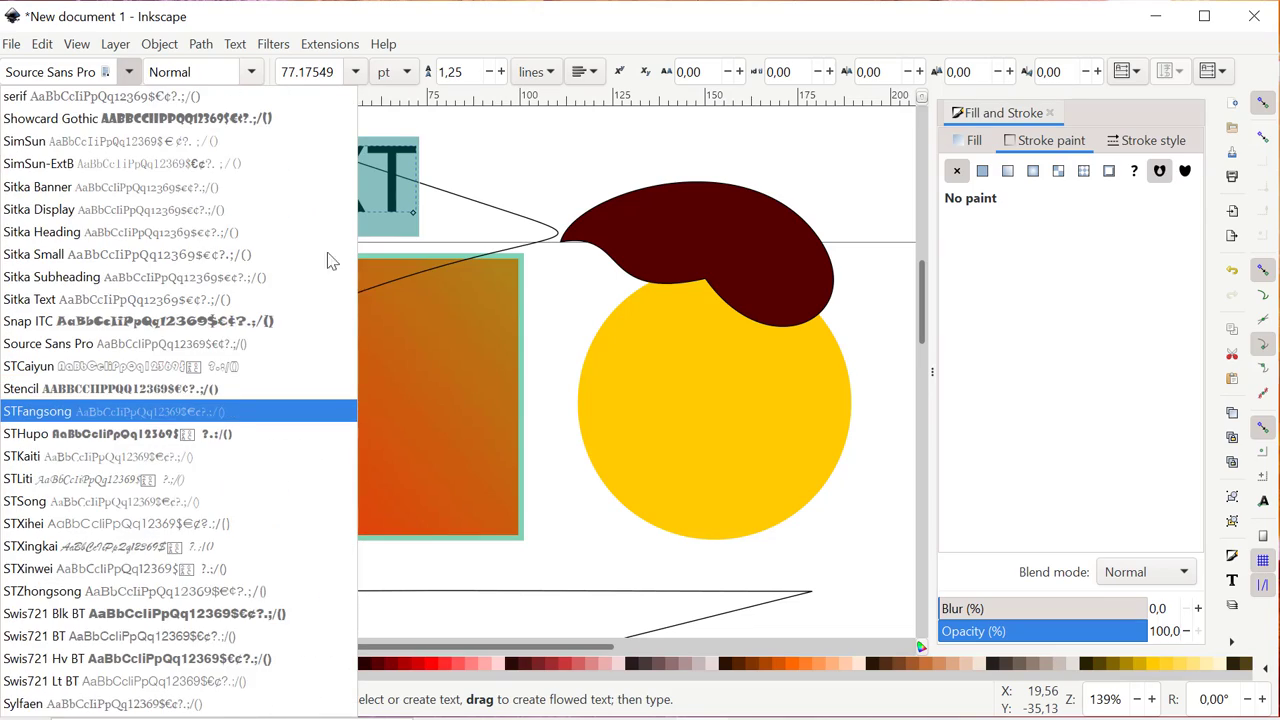
{"action": "scroll", "coordinate": [170, 338], "scroll_direction": "up", "scroll_amount": 20}
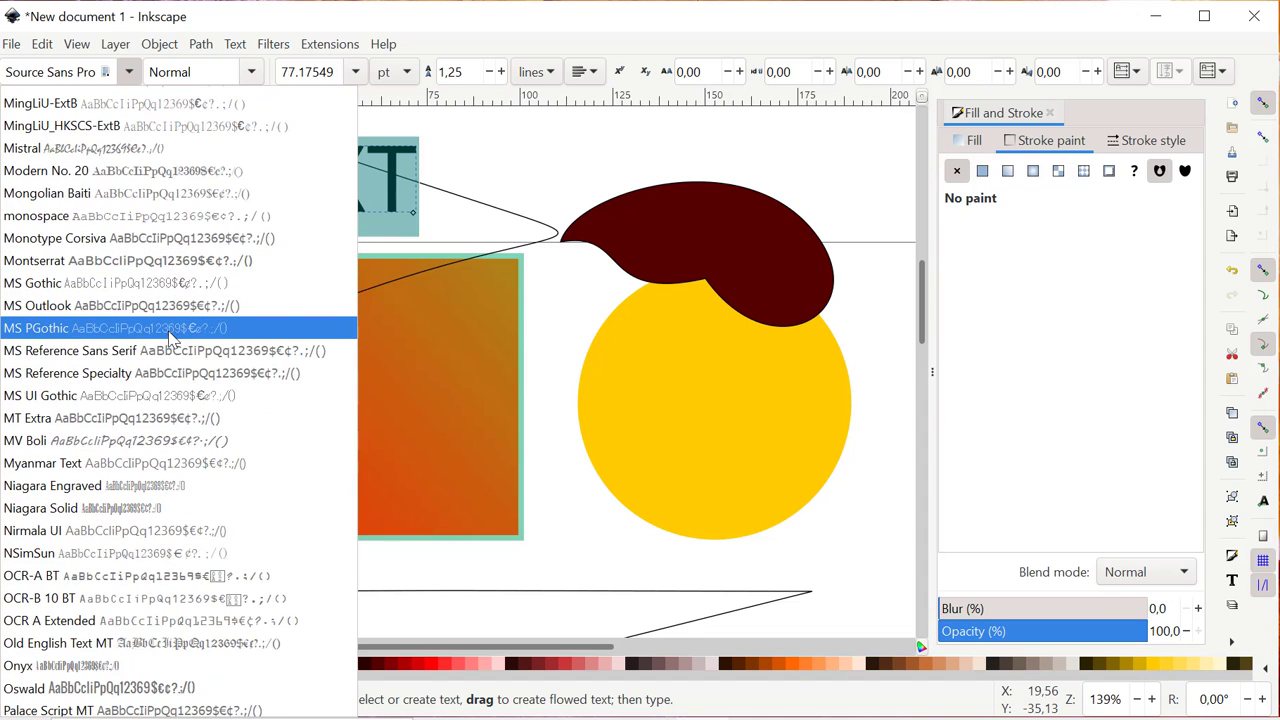
{"action": "scroll", "coordinate": [177, 337], "scroll_direction": "down", "scroll_amount": 3}
{"action": "scroll", "coordinate": [165, 425], "scroll_direction": "down", "scroll_amount": 4}
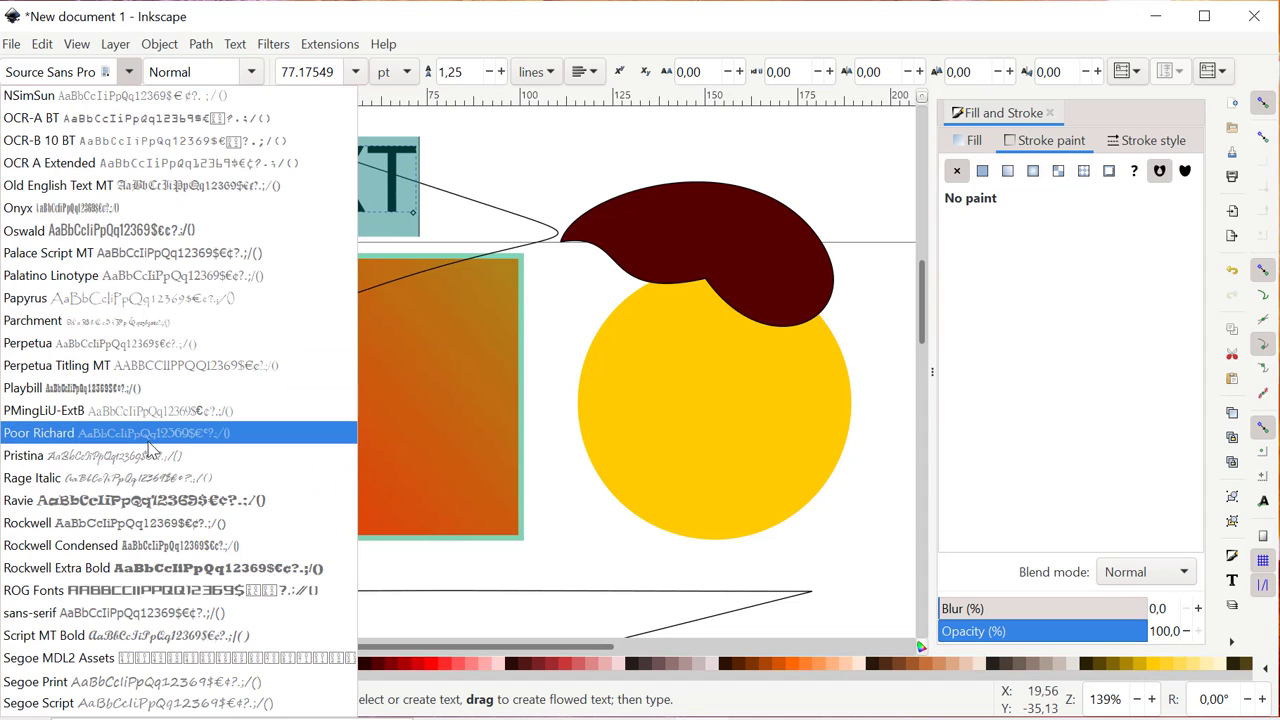
{"action": "scroll", "coordinate": [150, 445], "scroll_direction": "down", "scroll_amount": 3}
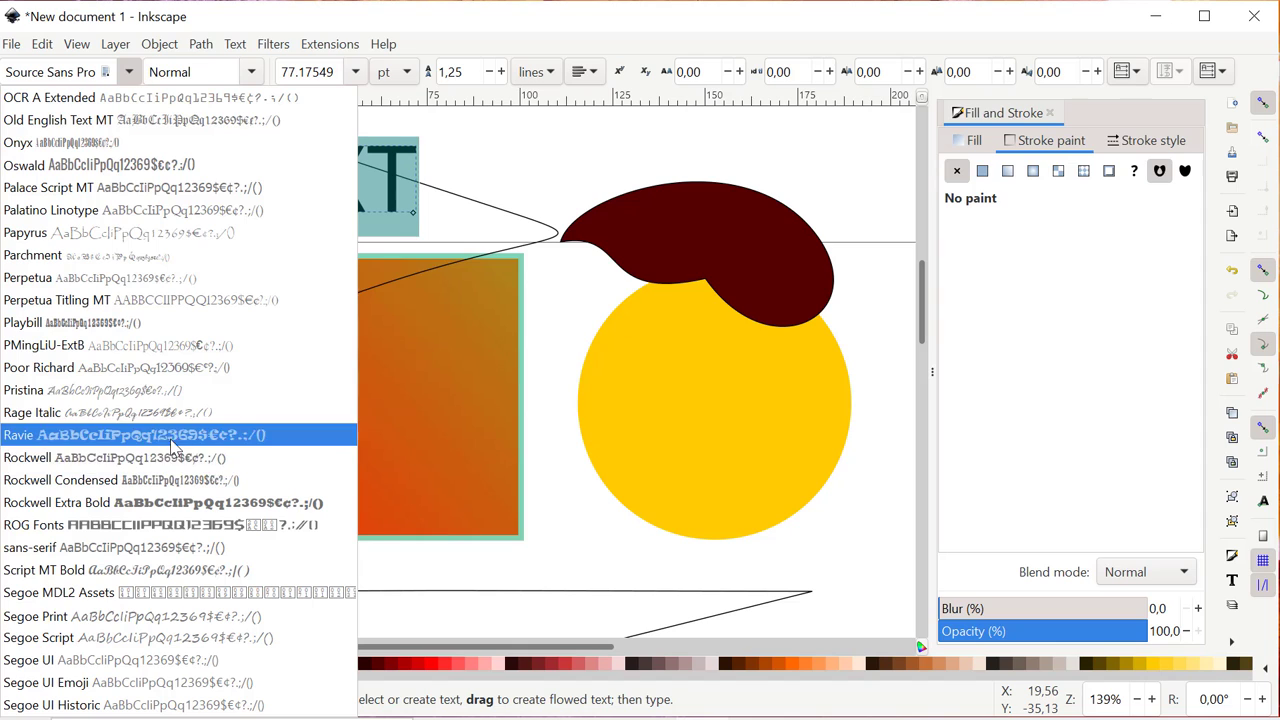
{"action": "left_click", "coordinate": [165, 502]}
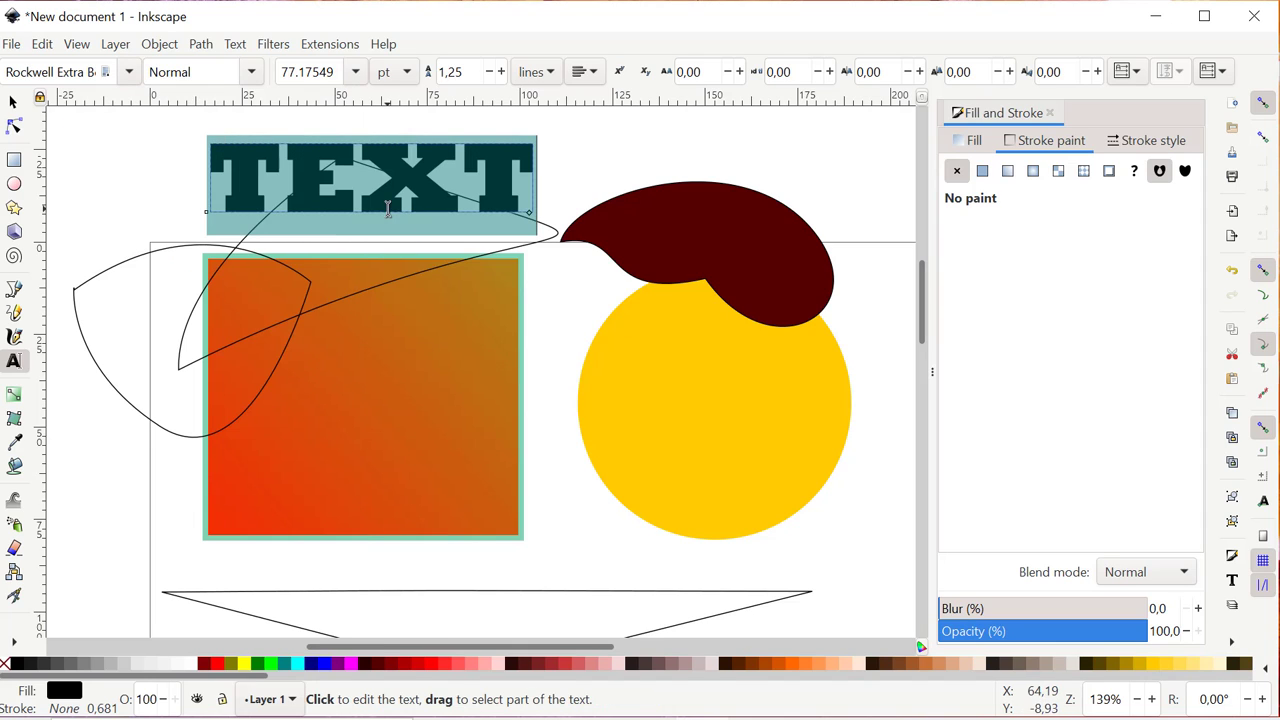
Step: Stretch the text object to about 87 by 26 mm and move it over the yellow circle at about X 103.8, Y 26.6 mm
{"action": "left_click", "coordinate": [13, 104]}
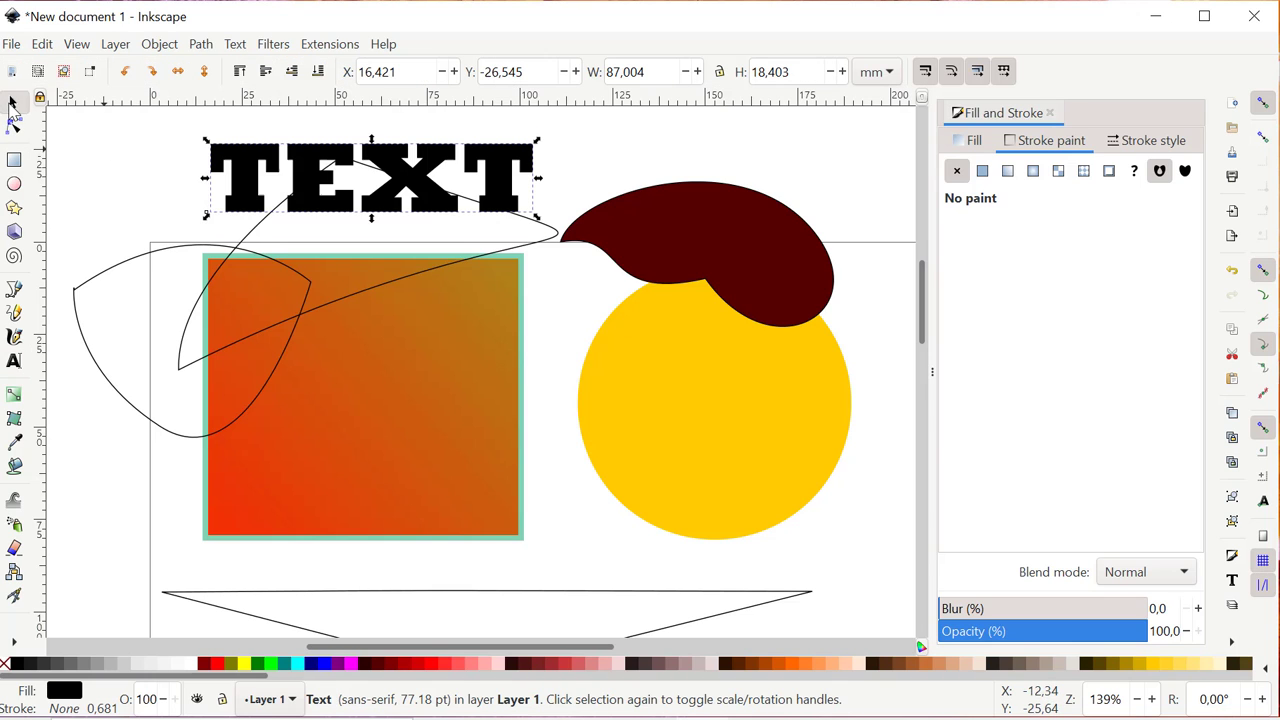
{"action": "mouse_move", "coordinate": [300, 175]}
{"action": "left_mouse_down"}
{"action": "mouse_move", "coordinate": [428, 175]}
{"action": "mouse_move", "coordinate": [317, 192]}
{"action": "mouse_move", "coordinate": [283, 172]}
{"action": "left_mouse_up"}
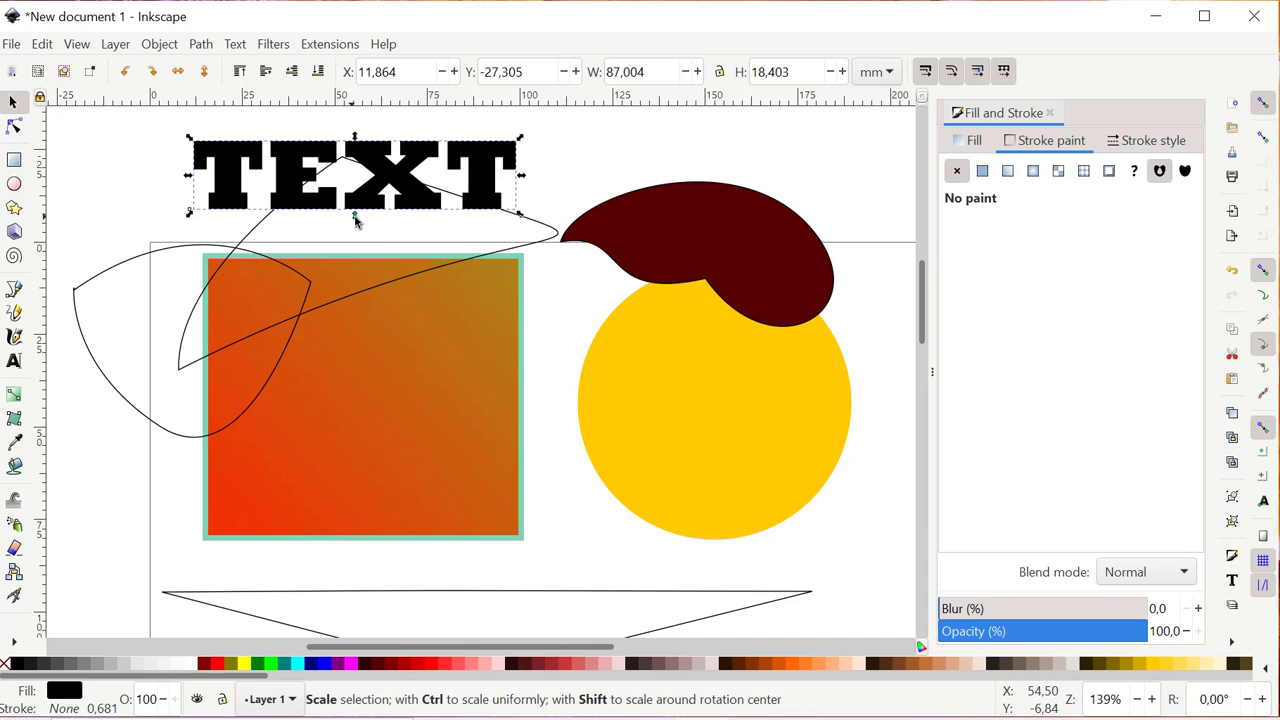
{"action": "left_click_drag", "start_coordinate": [354, 214], "coordinate": [430, 370]}
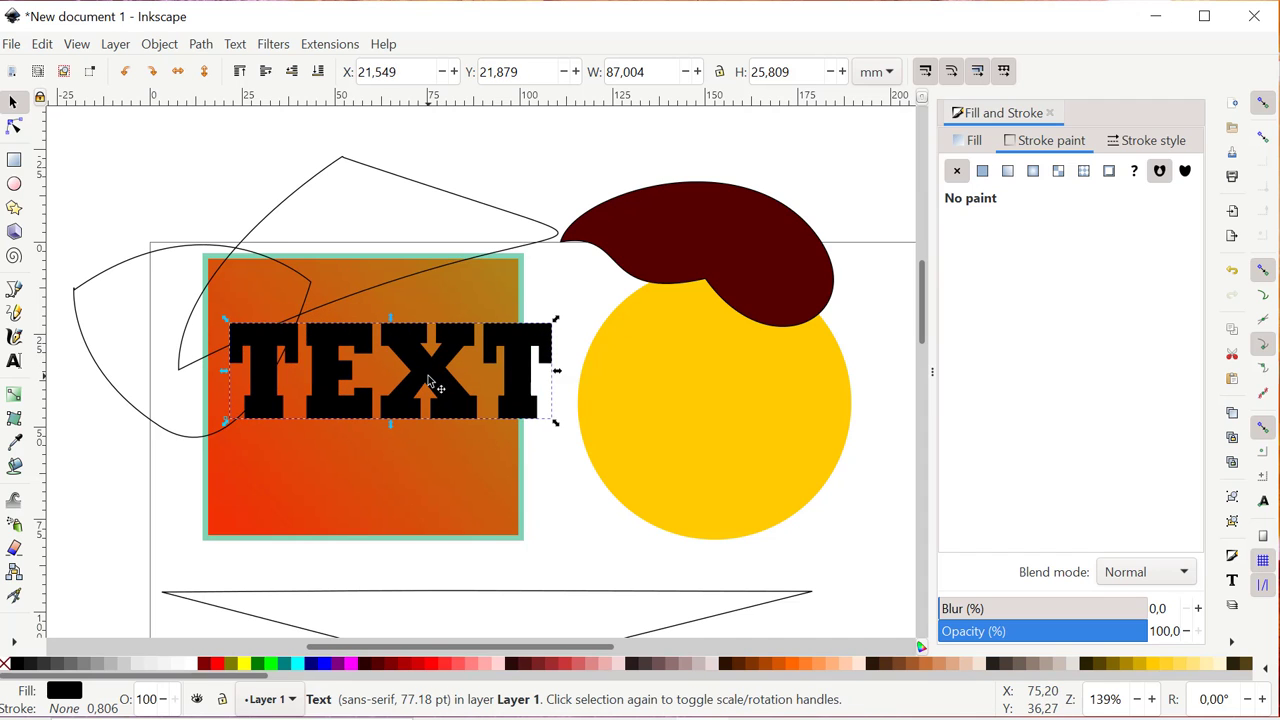
{"action": "left_click", "coordinate": [432, 383]}
{"action": "mouse_move", "coordinate": [560, 320]}
{"action": "left_mouse_down"}
{"action": "mouse_move", "coordinate": [568, 333]}
{"action": "mouse_move", "coordinate": [565, 322]}
{"action": "left_mouse_up"}
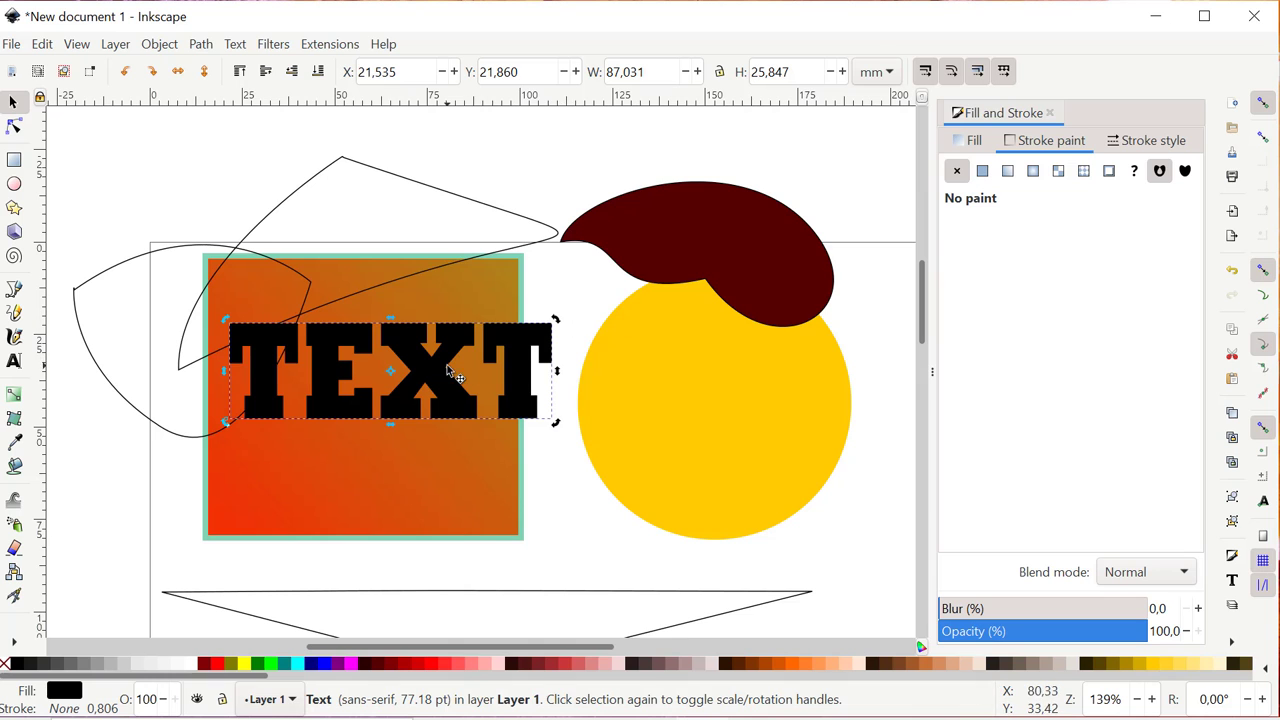
{"action": "left_click_drag", "start_coordinate": [433, 373], "coordinate": [770, 412]}
{"action": "left_click_drag", "start_coordinate": [586, 367], "coordinate": [567, 372]}
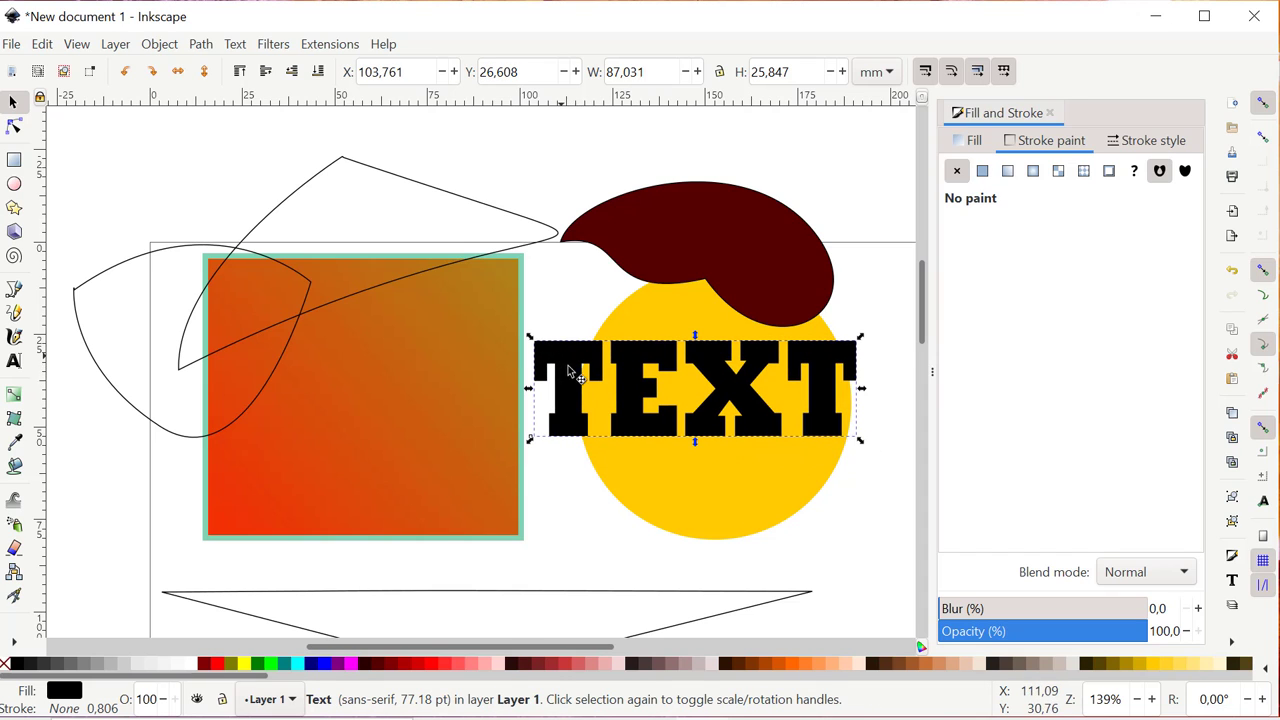
Step: Convert the "TEXT" object to paths and select the resulting group of letters
{"action": "left_click", "coordinate": [201, 44]}
{"action": "left_click", "coordinate": [243, 14]}
{"action": "left_click", "coordinate": [201, 44]}
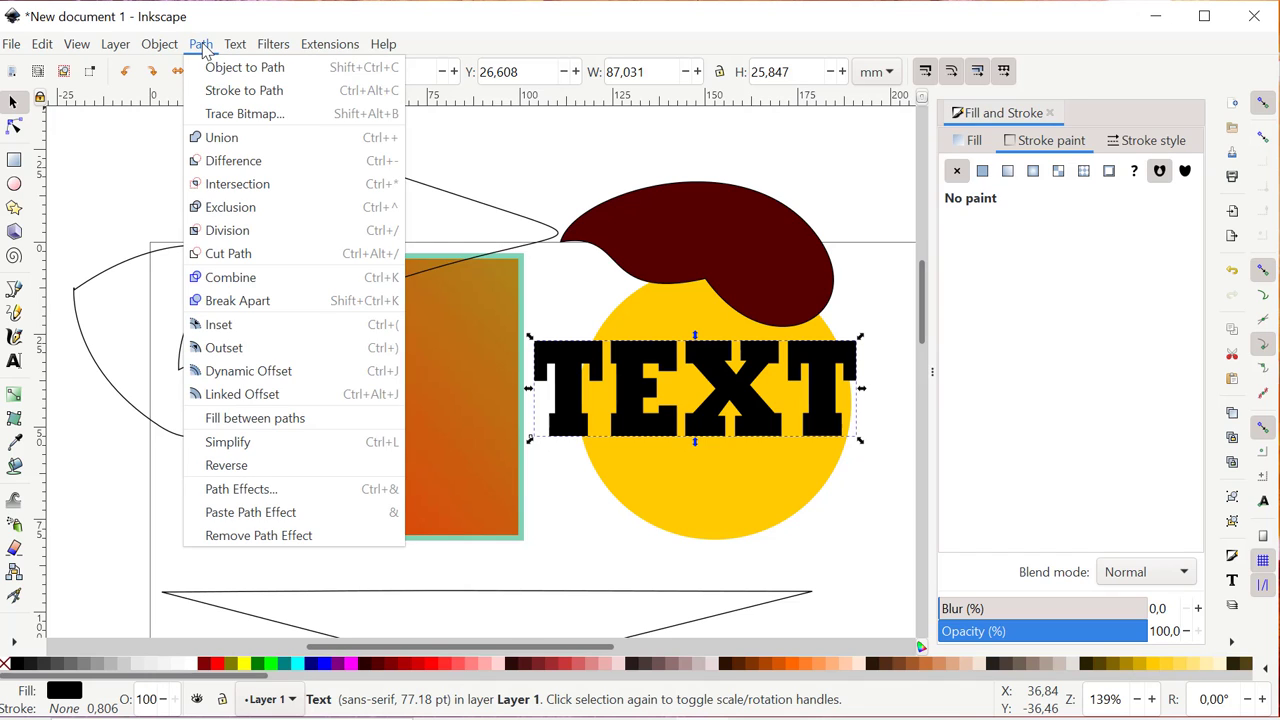
{"action": "left_click", "coordinate": [229, 68]}
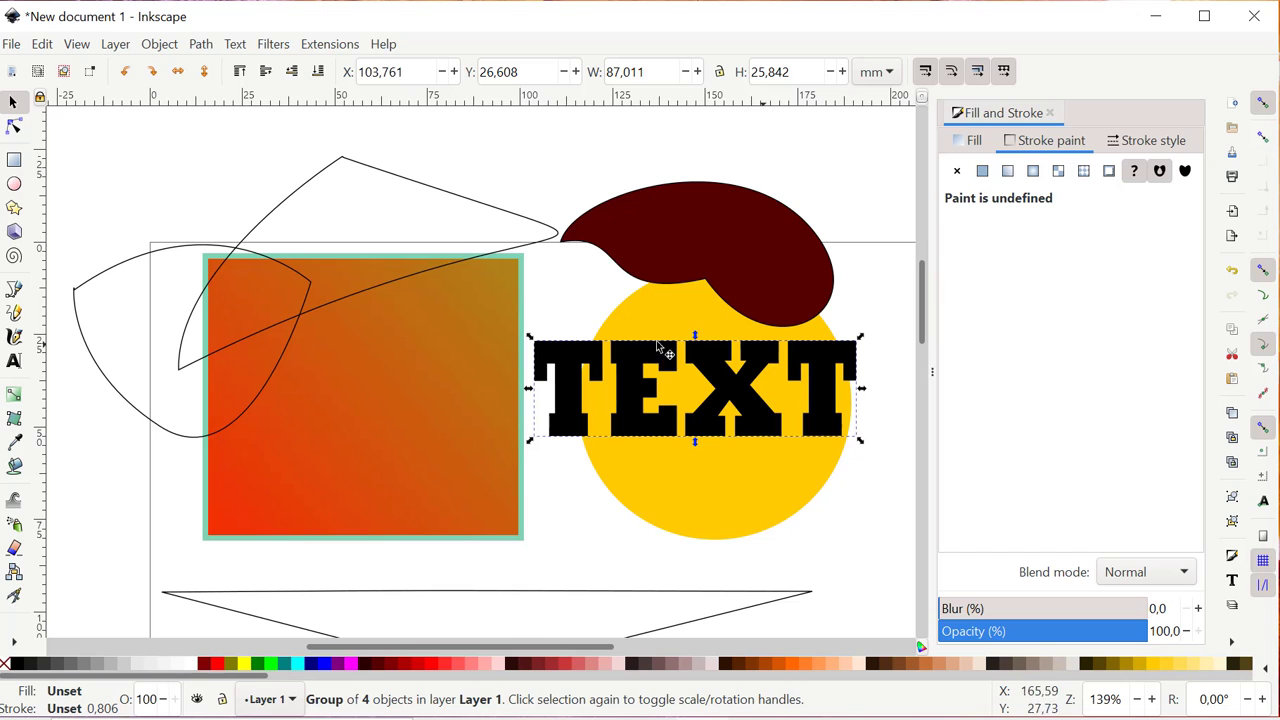
{"action": "left_click", "coordinate": [549, 318]}
{"action": "left_click", "coordinate": [585, 378]}
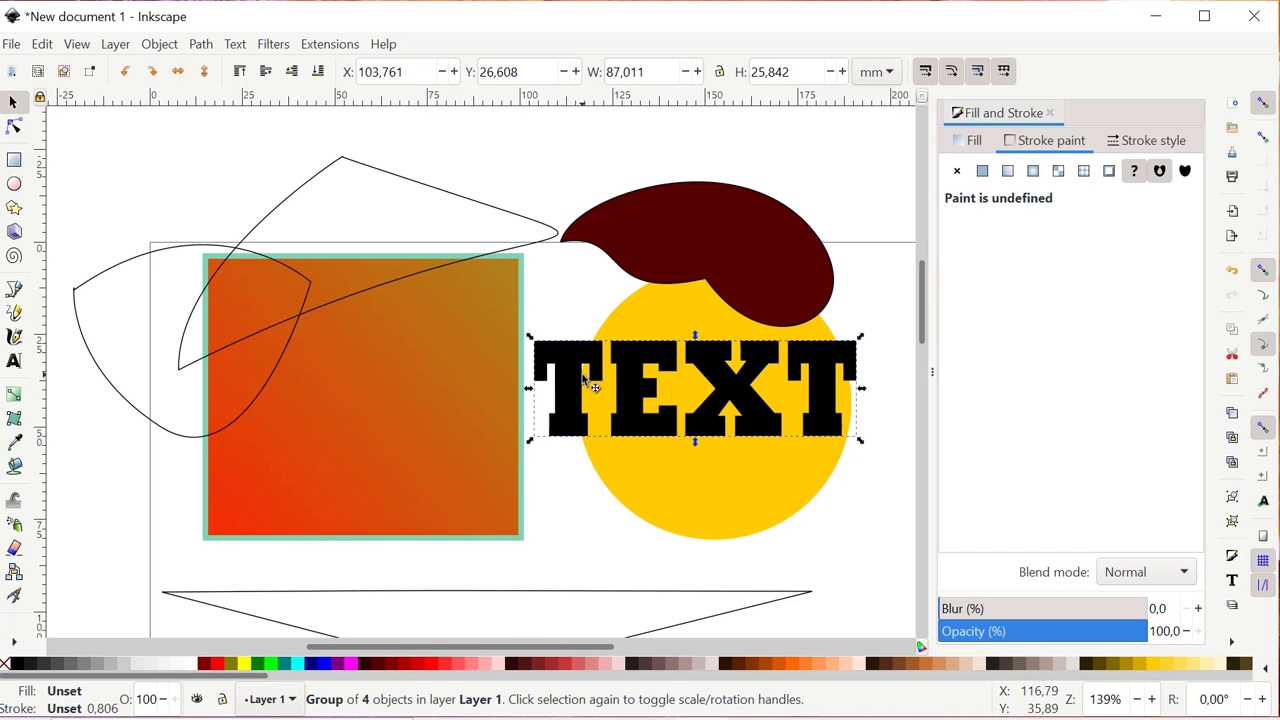
Step: Reshape the first T by pulling a node on its stem's left edge inward to about X 113.0, Y 39.3 mm
{"action": "left_click", "coordinate": [15, 128]}
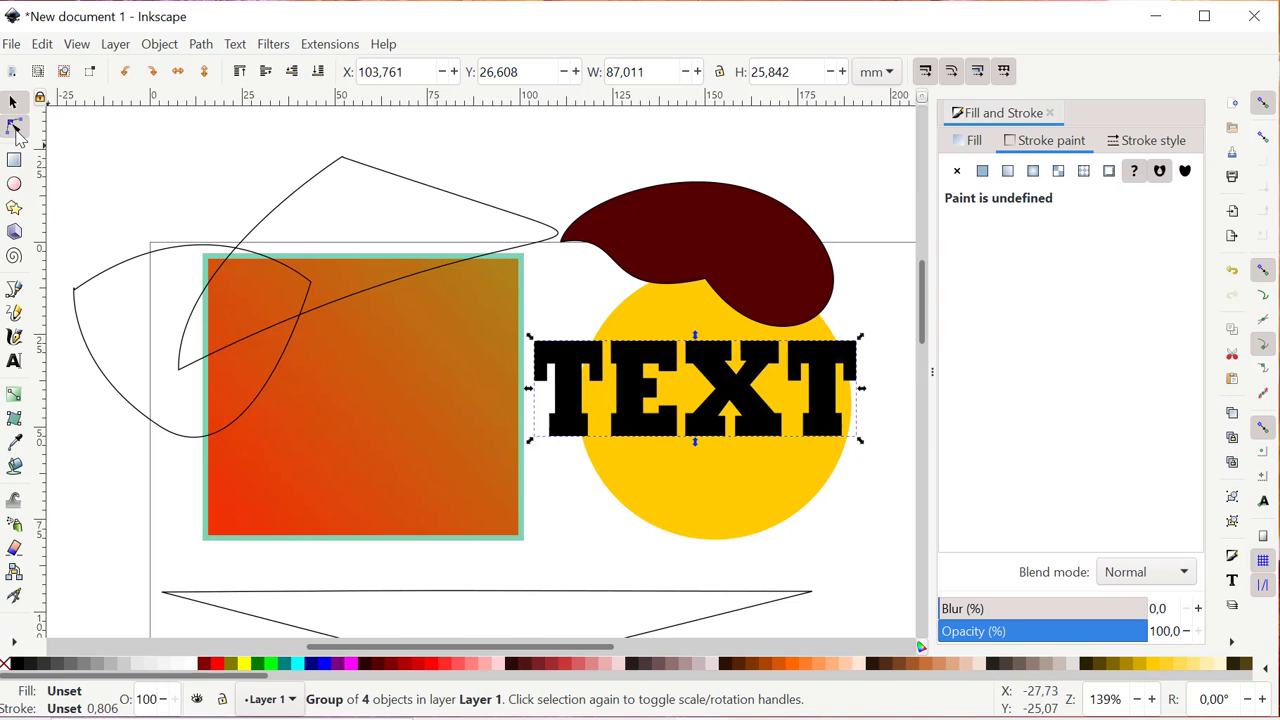
{"action": "left_click", "coordinate": [575, 386]}
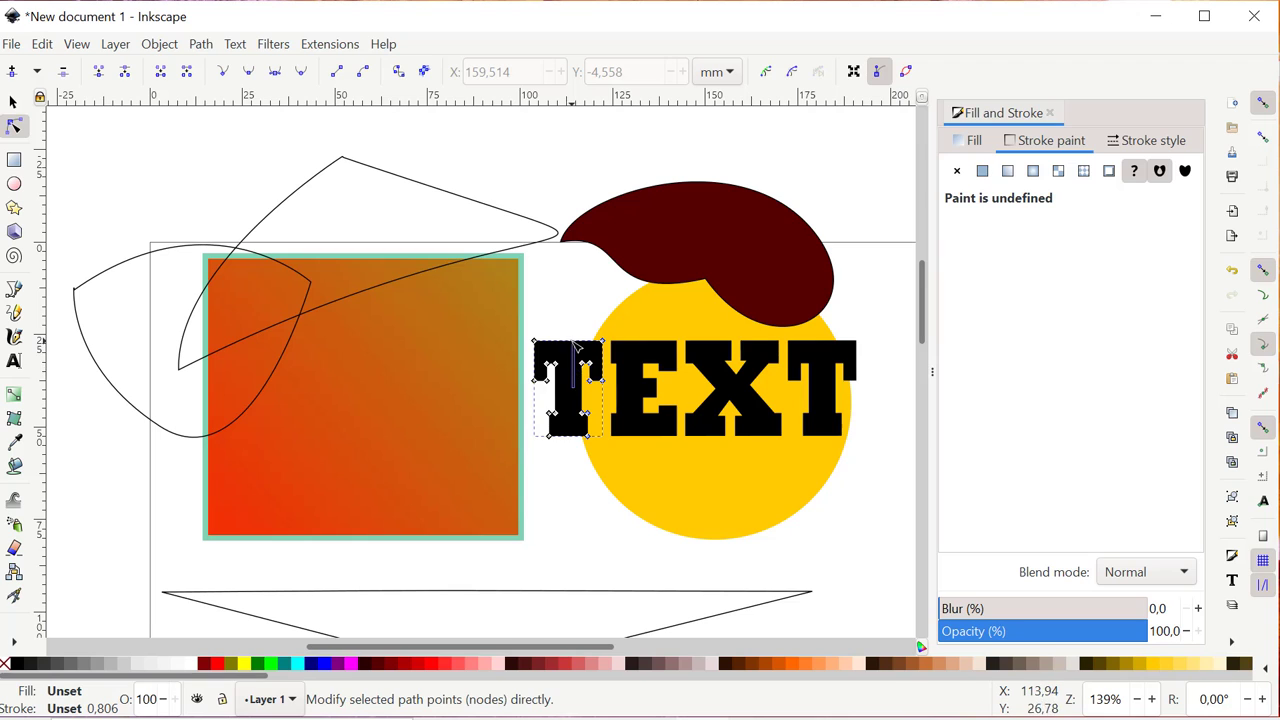
{"action": "mouse_move", "coordinate": [566, 366]}
{"action": "left_mouse_down"}
{"action": "mouse_move", "coordinate": [612, 390]}
{"action": "mouse_move", "coordinate": [553, 392]}
{"action": "mouse_move", "coordinate": [563, 366]}
{"action": "mouse_move", "coordinate": [575, 366]}
{"action": "mouse_move", "coordinate": [582, 408]}
{"action": "mouse_move", "coordinate": [567, 388]}
{"action": "left_mouse_up"}
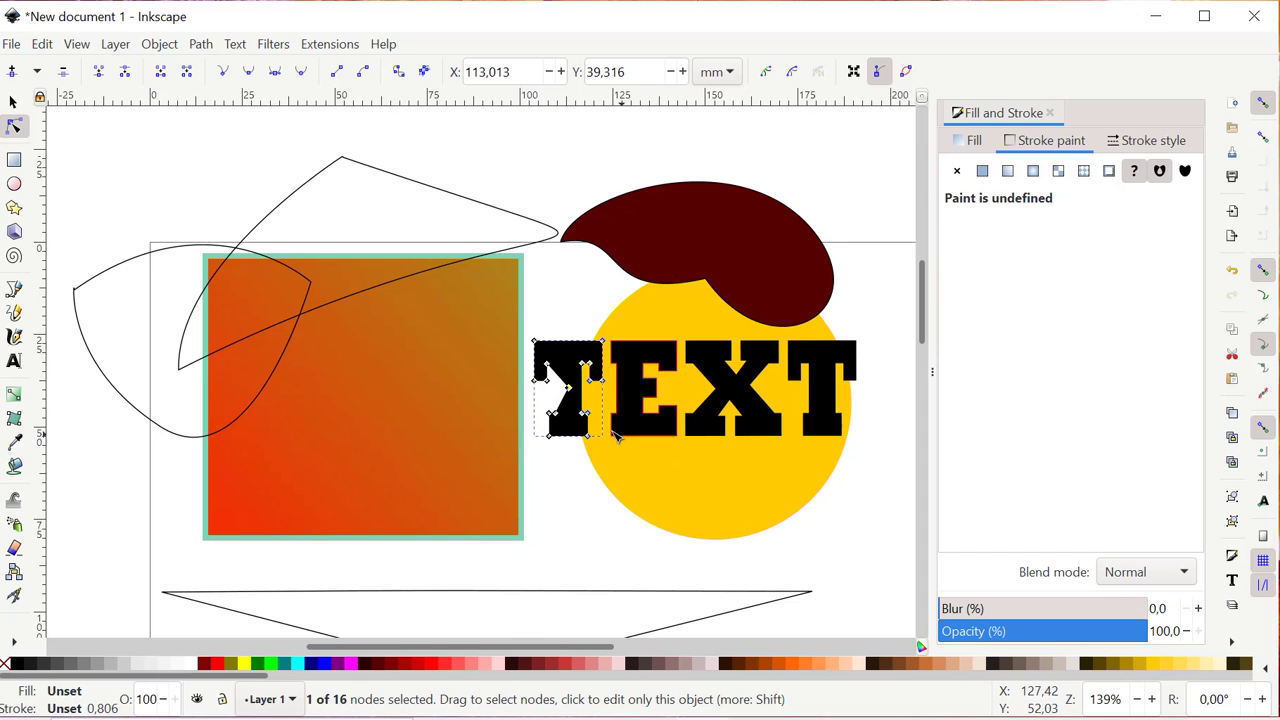
{"action": "left_click", "coordinate": [566, 325]}
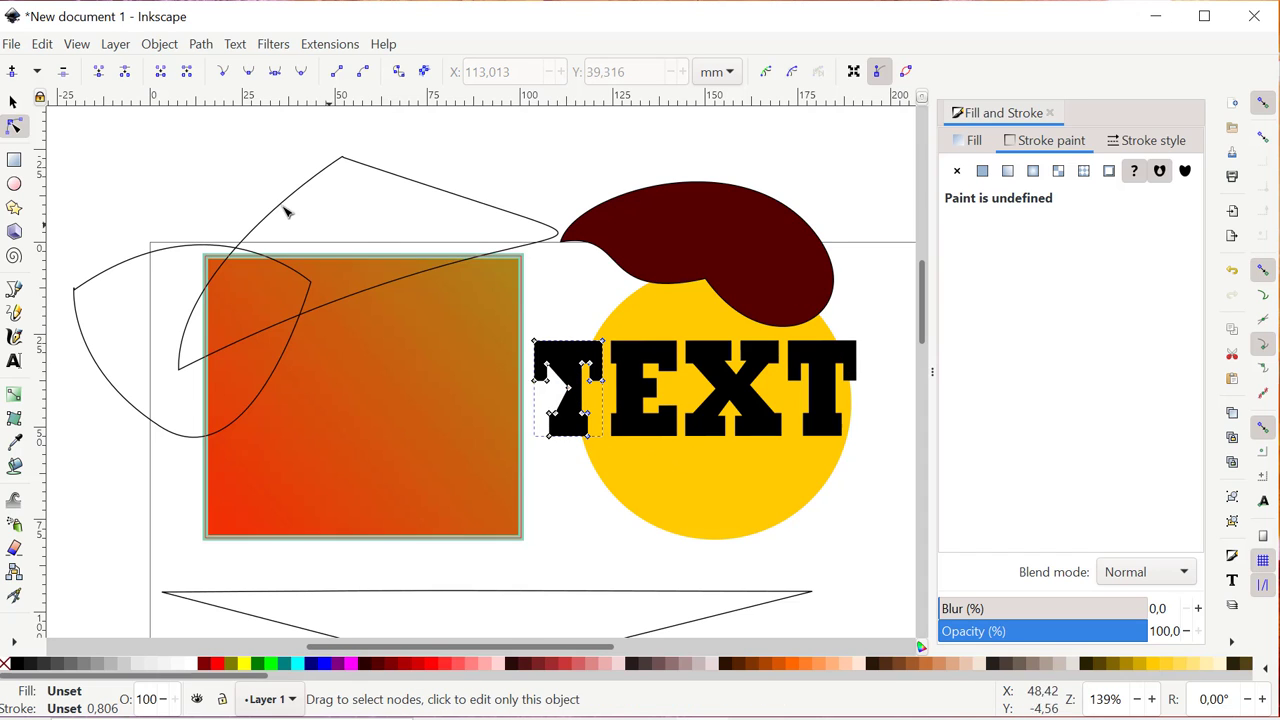
Step: Shift only the first T slightly left within its group, to about X 101.7, Y 26.7 mm, and deselect it
{"action": "left_click", "coordinate": [13, 102]}
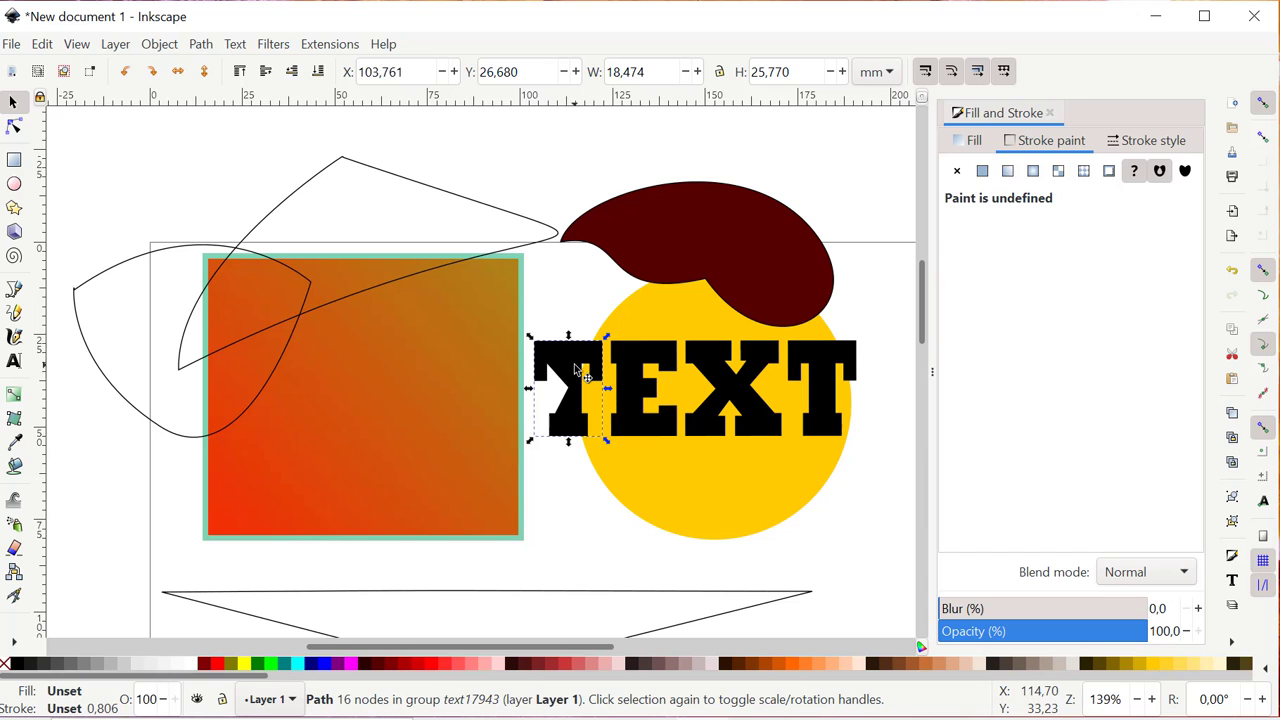
{"action": "mouse_move", "coordinate": [578, 370]}
{"action": "left_mouse_down"}
{"action": "mouse_move", "coordinate": [539, 369]}
{"action": "mouse_move", "coordinate": [547, 416]}
{"action": "mouse_move", "coordinate": [712, 499]}
{"action": "mouse_move", "coordinate": [795, 495]}
{"action": "mouse_move", "coordinate": [525, 387]}
{"action": "mouse_move", "coordinate": [544, 291]}
{"action": "mouse_move", "coordinate": [569, 392]}
{"action": "mouse_move", "coordinate": [572, 370]}
{"action": "mouse_move", "coordinate": [553, 366]}
{"action": "left_mouse_up"}
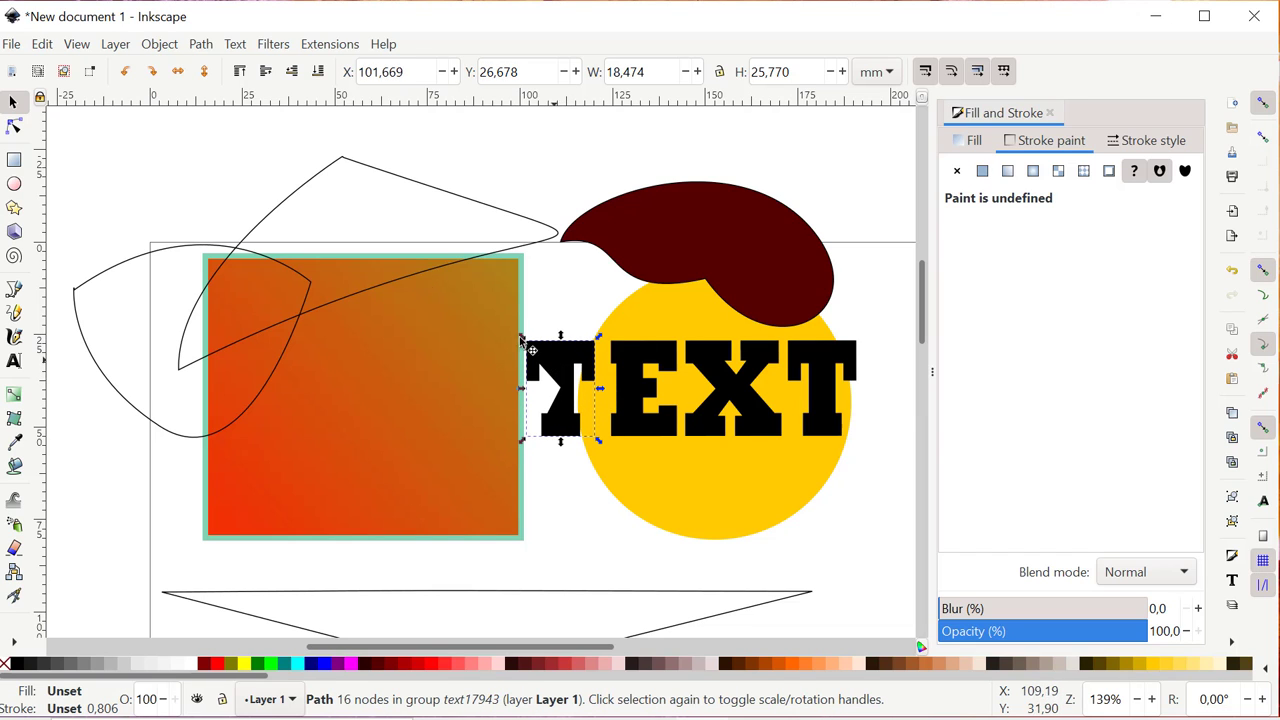
{"action": "left_click", "coordinate": [128, 170]}
Step: Move the letter group to about X 106.6, Y 31.5 mm, ungroup it into separate letters, and clear the selection
{"action": "left_click", "coordinate": [655, 412]}
{"action": "mouse_move", "coordinate": [655, 412]}
{"action": "left_mouse_down"}
{"action": "mouse_move", "coordinate": [556, 413]}
{"action": "mouse_move", "coordinate": [666, 421]}
{"action": "left_mouse_up"}
{"action": "right_click", "coordinate": [658, 408]}
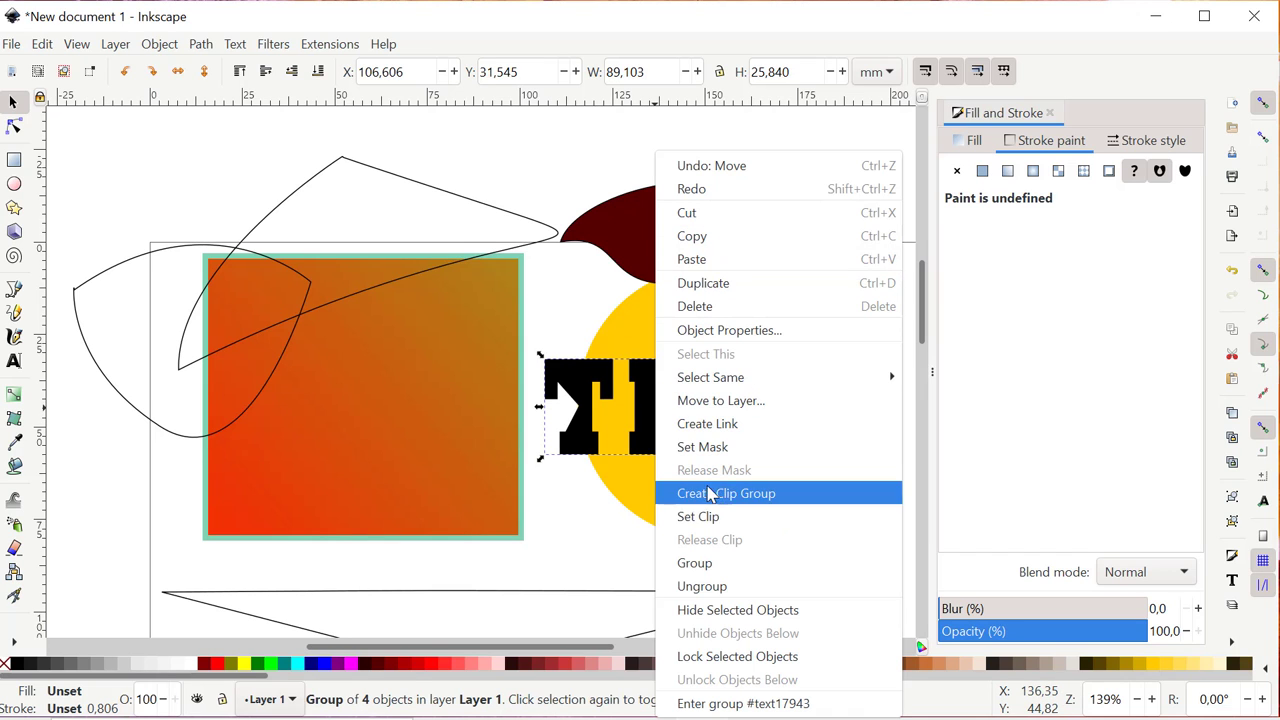
{"action": "left_click", "coordinate": [734, 586]}
{"action": "key", "text": "Escape"}
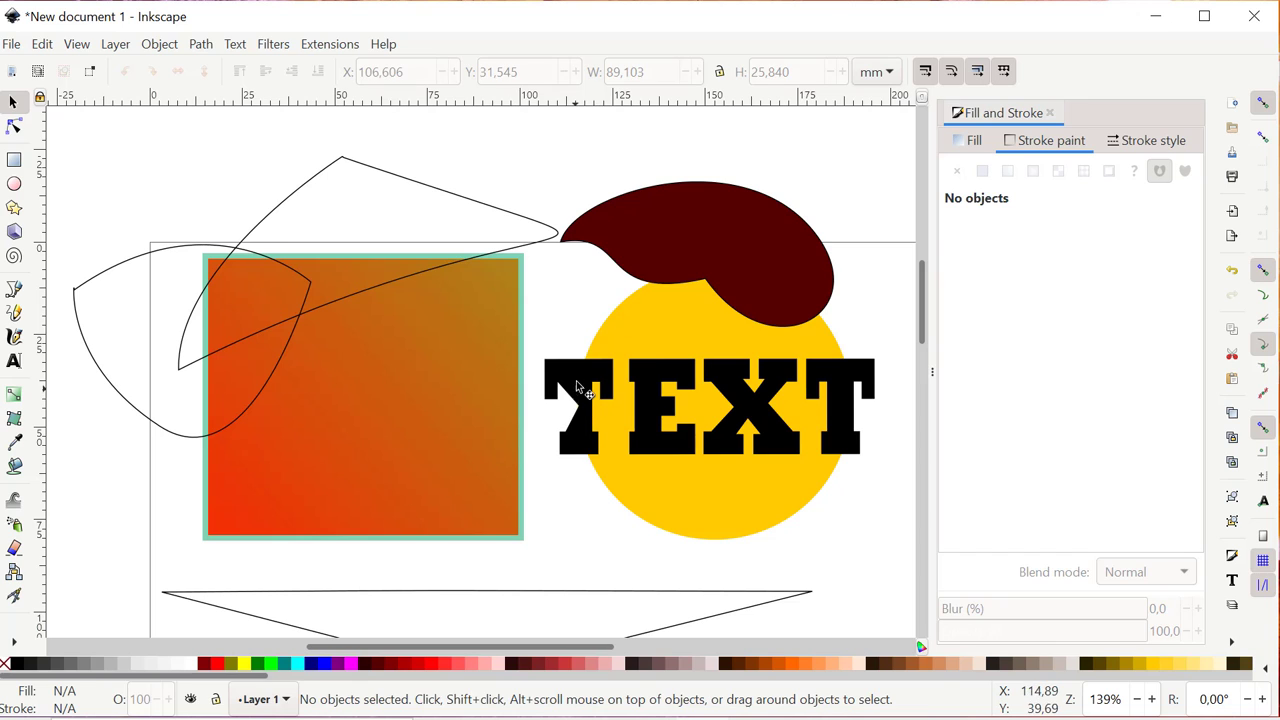
Step: Move the E to about X 123.1, Y 28.7 mm and the first T beside the circle at about X 99.8, Y 33.9 mm
{"action": "left_click_drag", "start_coordinate": [577, 388], "coordinate": [505, 423]}
{"action": "left_click", "coordinate": [640, 449]}
{"action": "left_click_drag", "start_coordinate": [640, 449], "coordinate": [599, 436]}
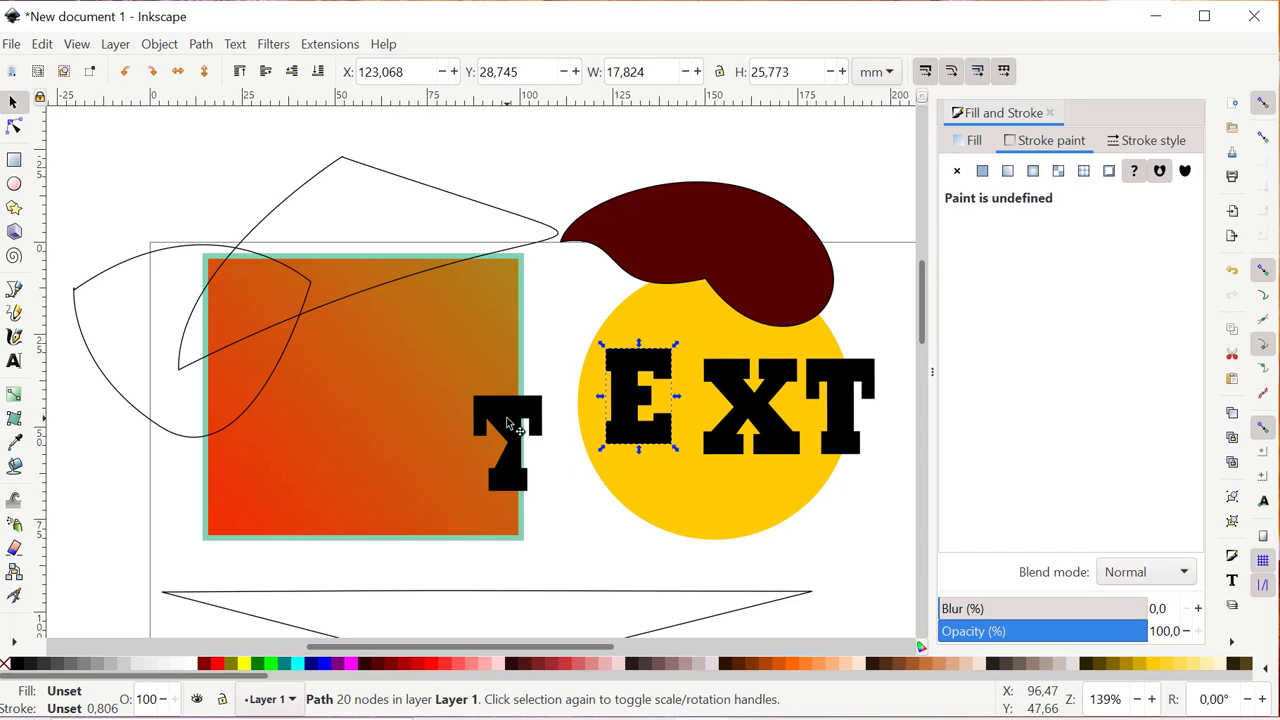
{"action": "left_click", "coordinate": [508, 425]}
{"action": "left_click_drag", "start_coordinate": [505, 423], "coordinate": [886, 270]}
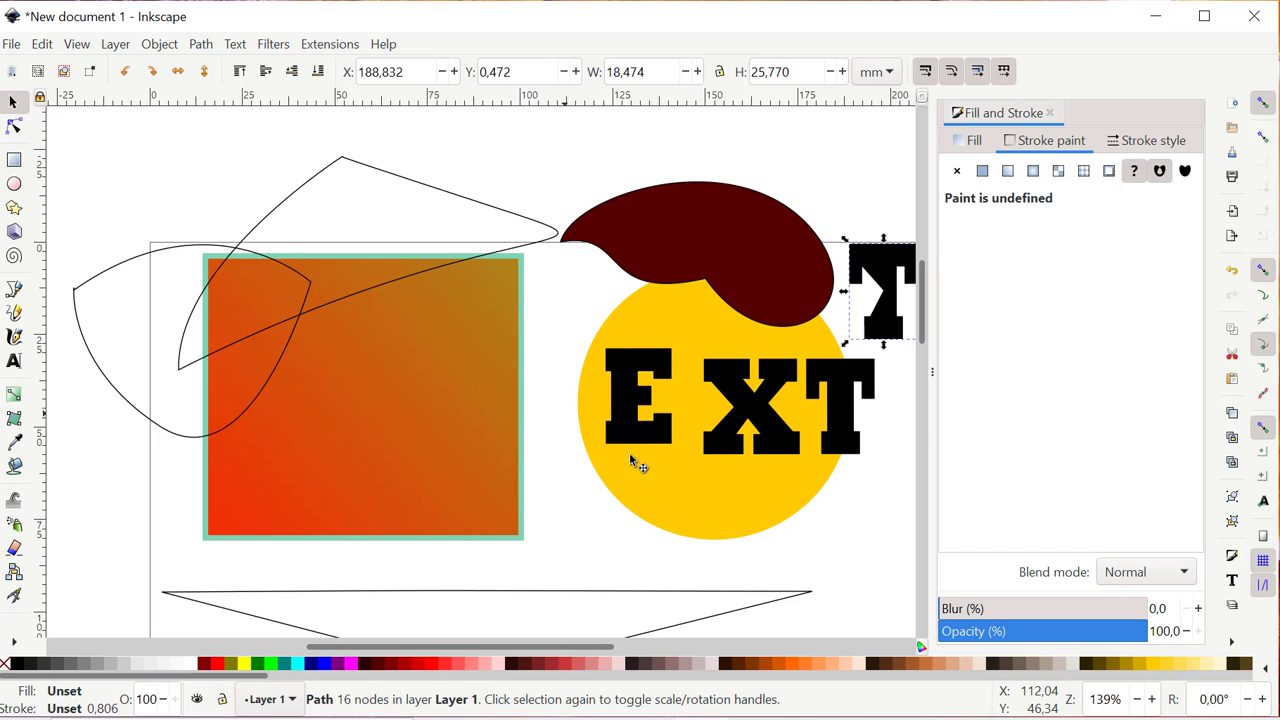
{"action": "left_click_drag", "start_coordinate": [890, 273], "coordinate": [627, 443]}
Step: Stagger the other letters: E at about X 123.3, Y 40.7, X at about X 147.6, Y 52.3, last T at about X 177.8, Y 39.5 mm
{"action": "left_click", "coordinate": [625, 404]}
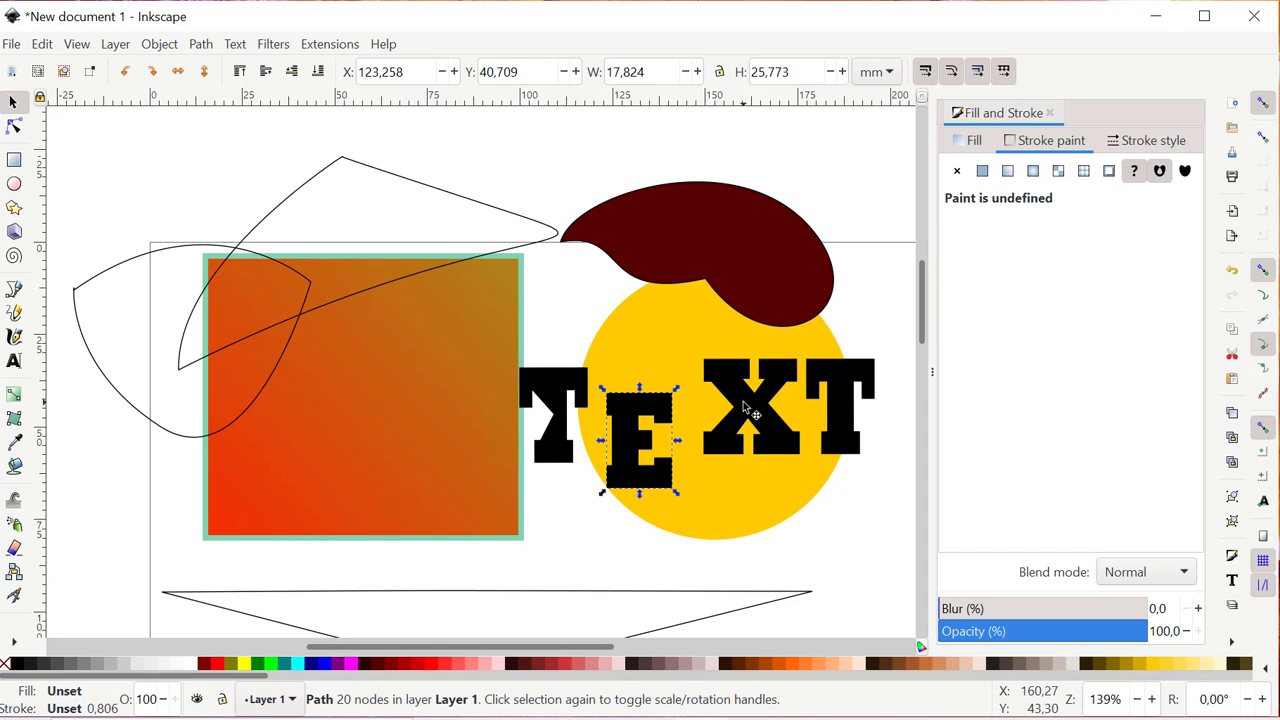
{"action": "left_click", "coordinate": [751, 409]}
{"action": "left_click_drag", "start_coordinate": [752, 407], "coordinate": [745, 486]}
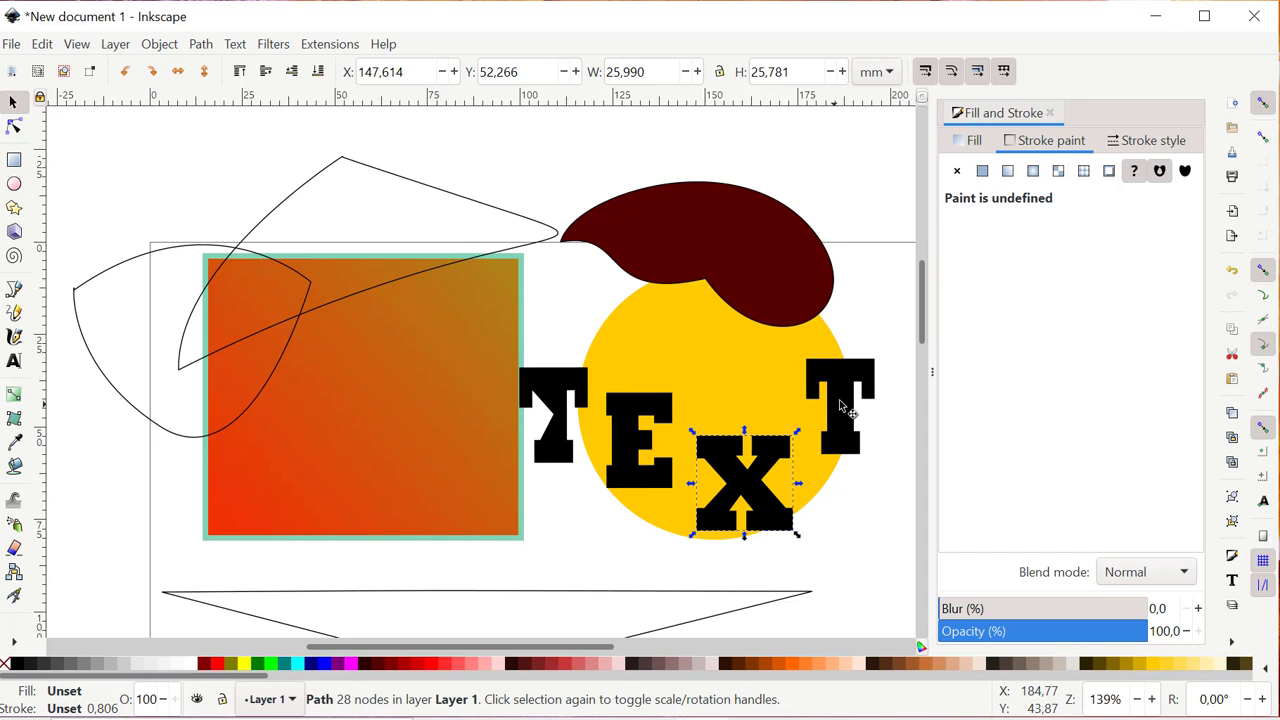
{"action": "left_click", "coordinate": [839, 402]}
{"action": "left_click_drag", "start_coordinate": [839, 402], "coordinate": [845, 431]}
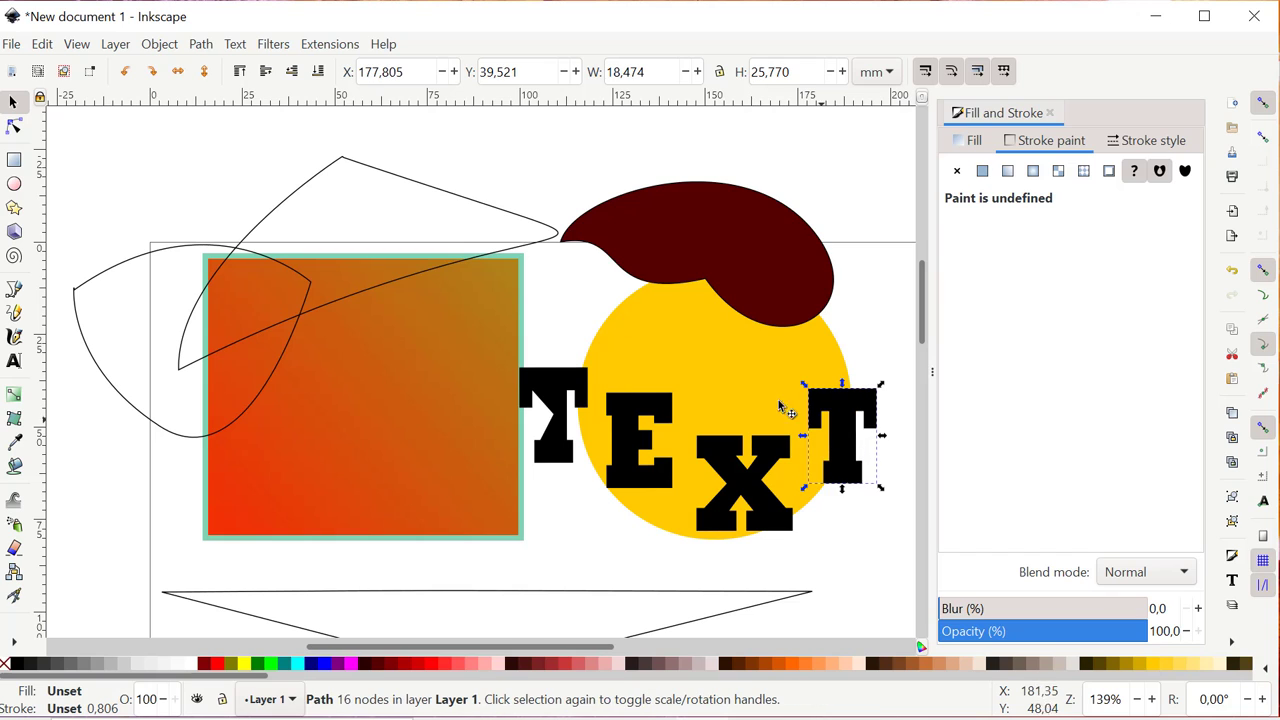
Step: Try orange on the first T, and settle on a dark reddish-brown fill
{"action": "left_click", "coordinate": [144, 184]}
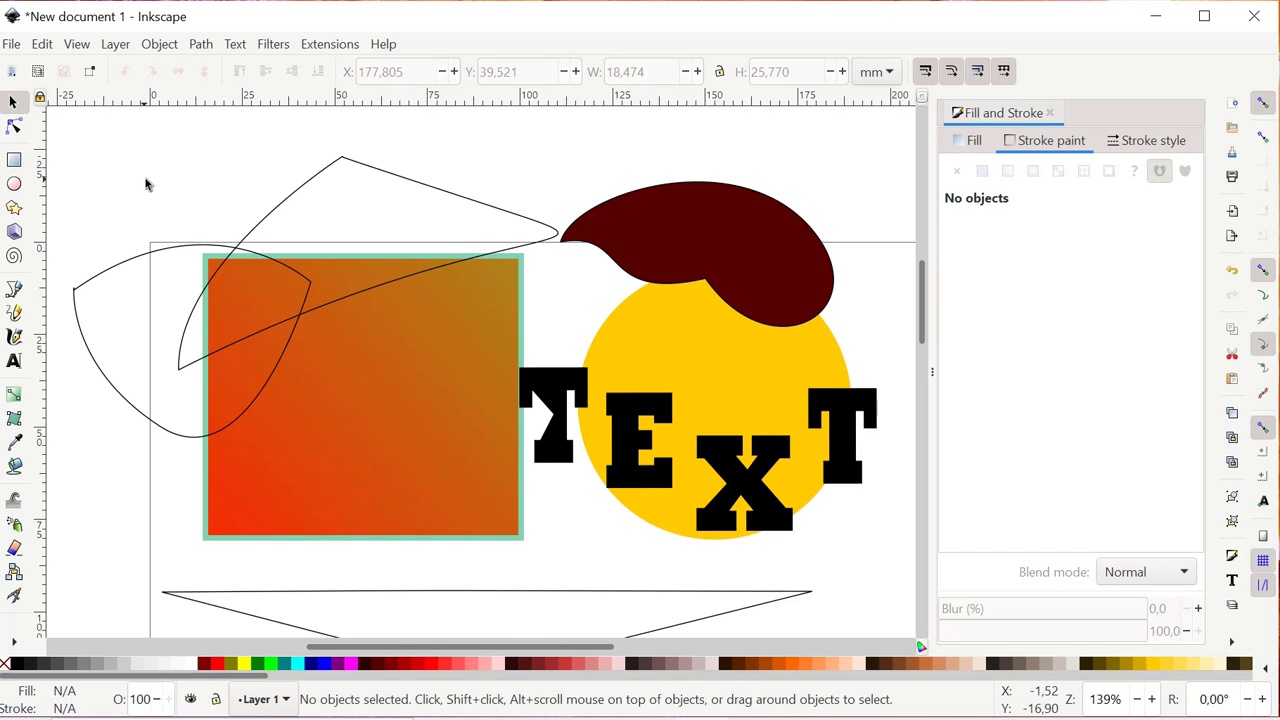
{"action": "left_click", "coordinate": [566, 388]}
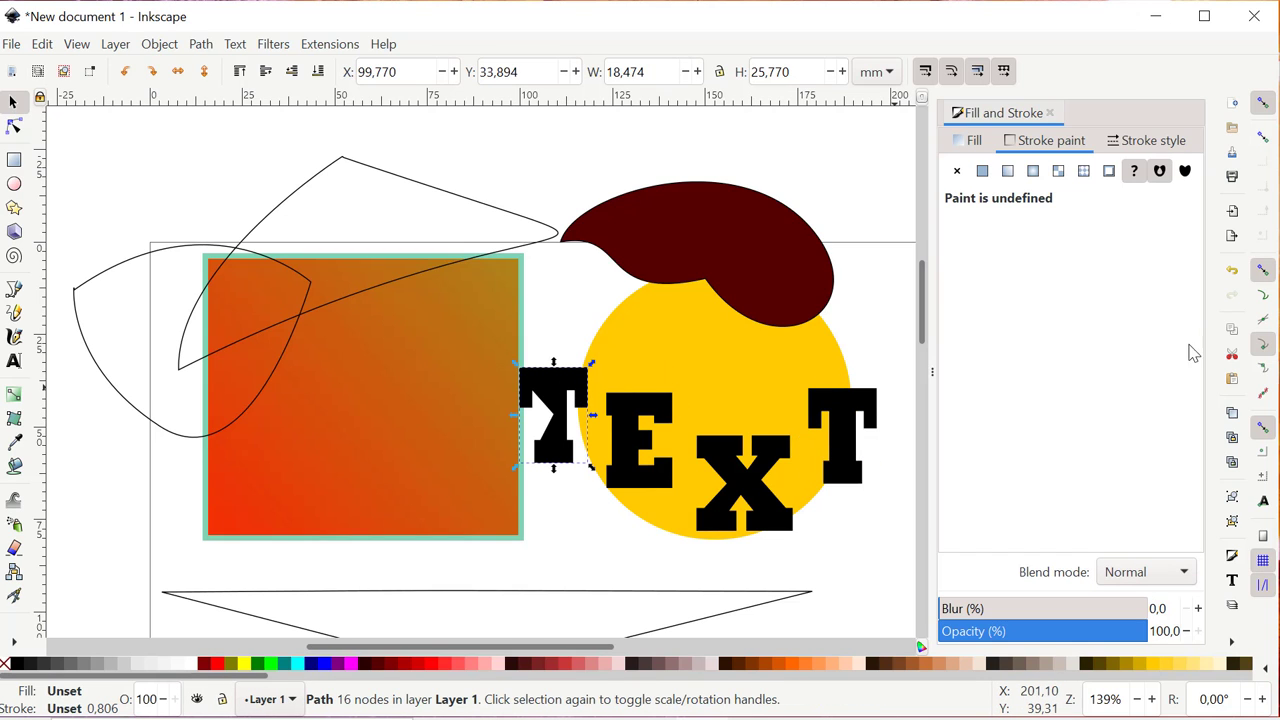
{"action": "left_click", "coordinate": [853, 664]}
{"action": "left_click", "coordinate": [818, 664]}
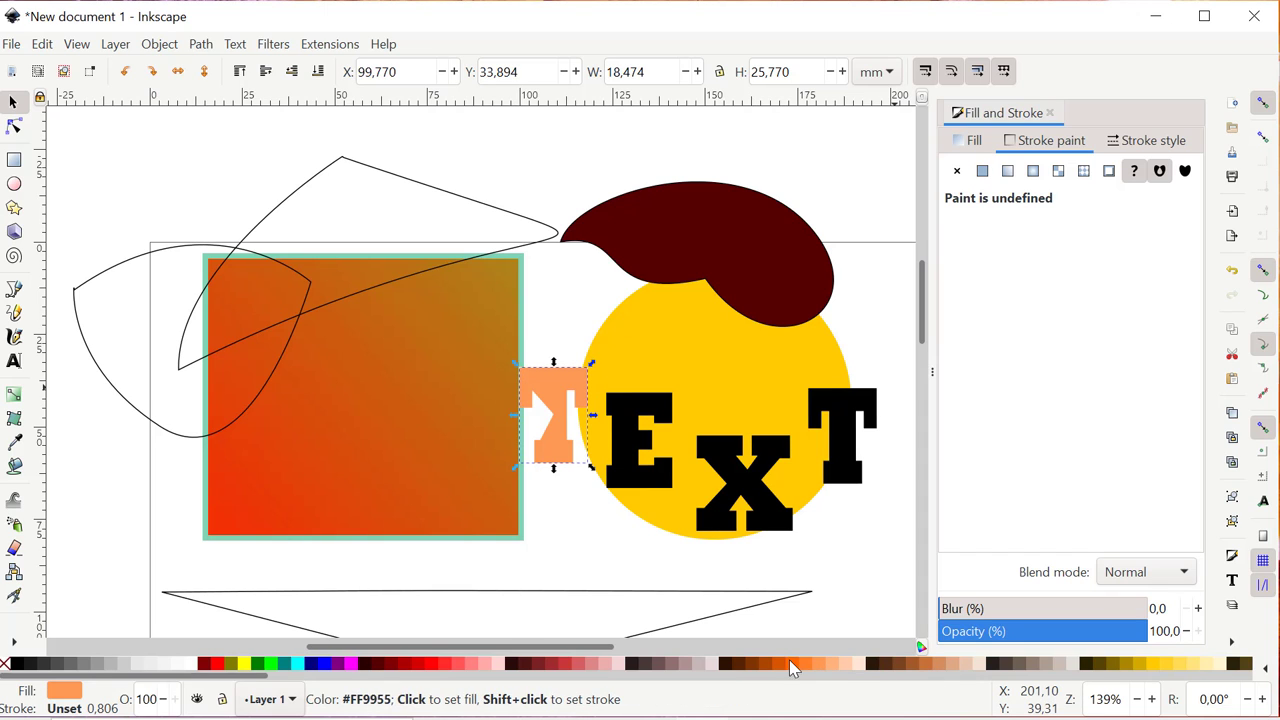
{"action": "left_click", "coordinate": [528, 664]}
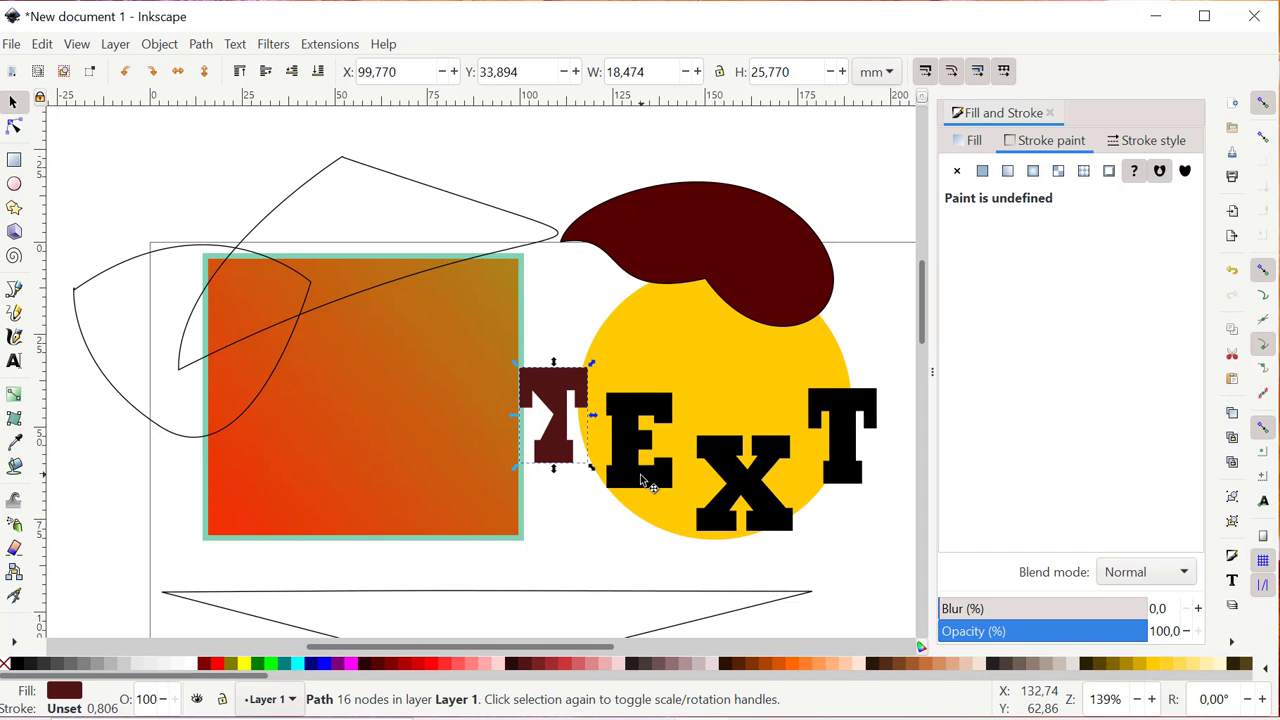
Step: Fill the E with very dark red, the X with blue, and the last T with #C83737, and display the last T's fill settings
{"action": "left_click", "coordinate": [645, 483]}
{"action": "left_click", "coordinate": [374, 664]}
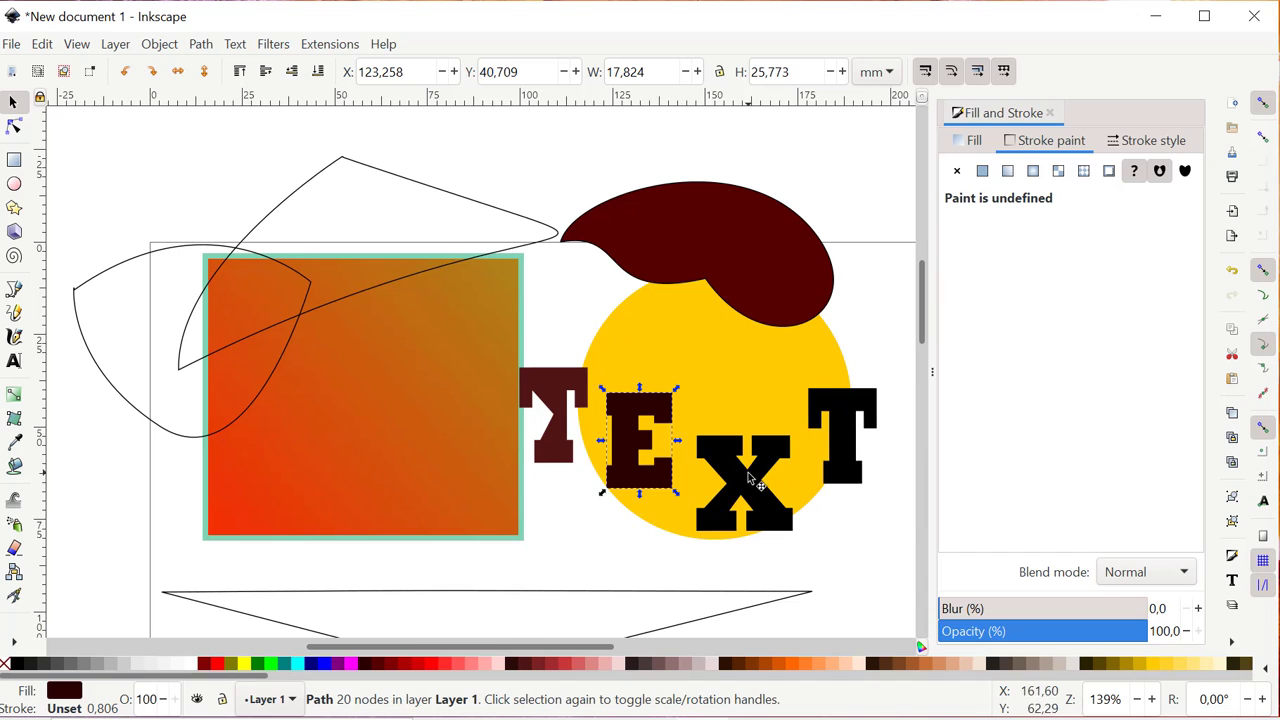
{"action": "left_click", "coordinate": [750, 479]}
{"action": "left_click", "coordinate": [331, 664]}
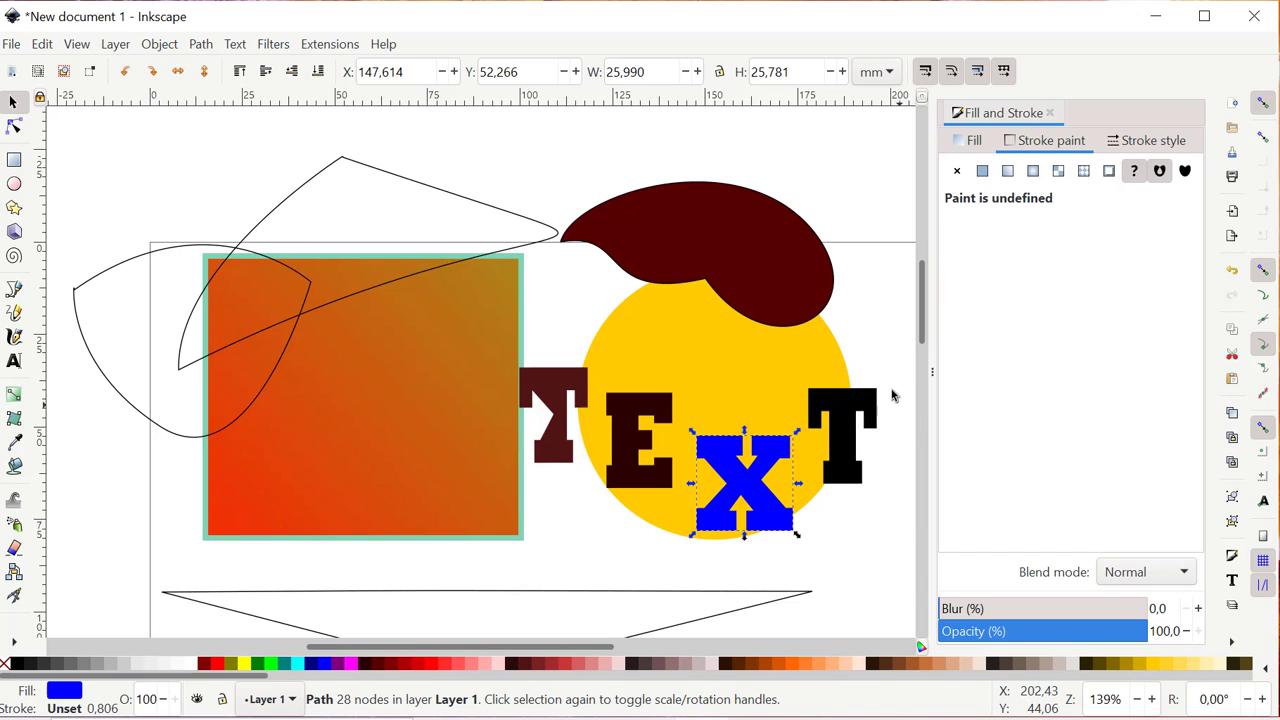
{"action": "left_click", "coordinate": [836, 405]}
{"action": "left_click", "coordinate": [570, 664]}
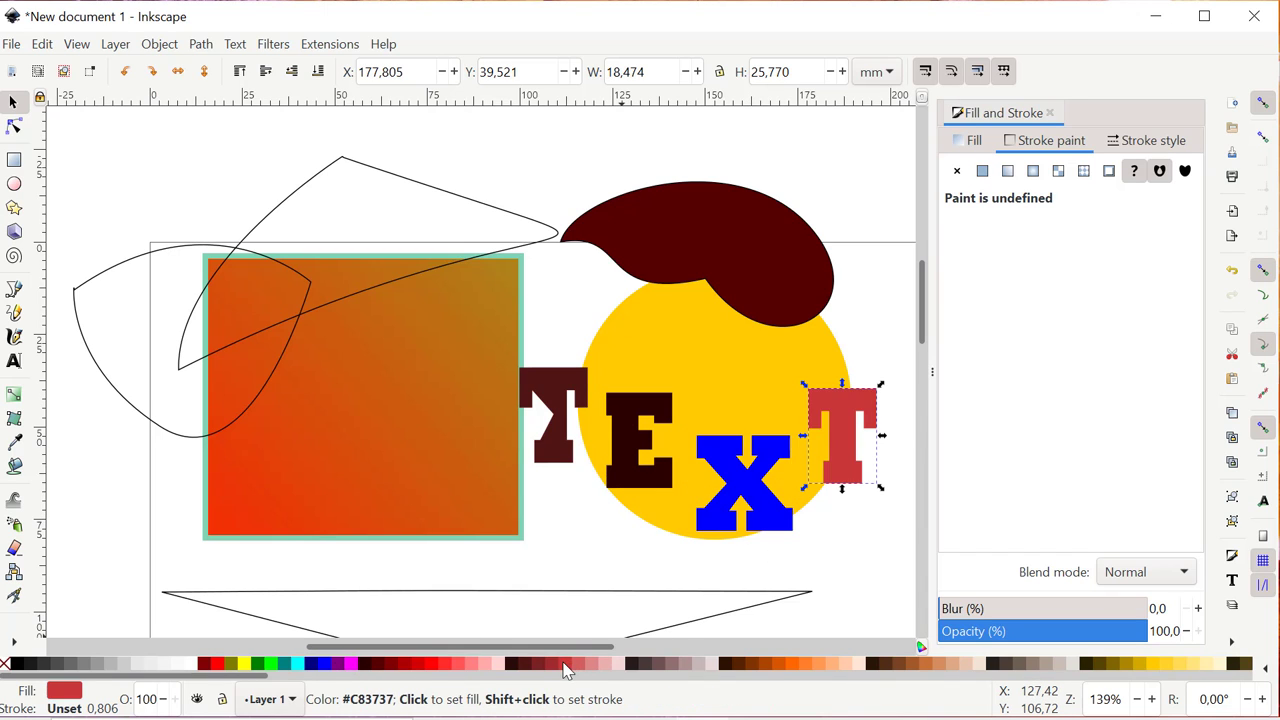
{"action": "left_click", "coordinate": [968, 140]}
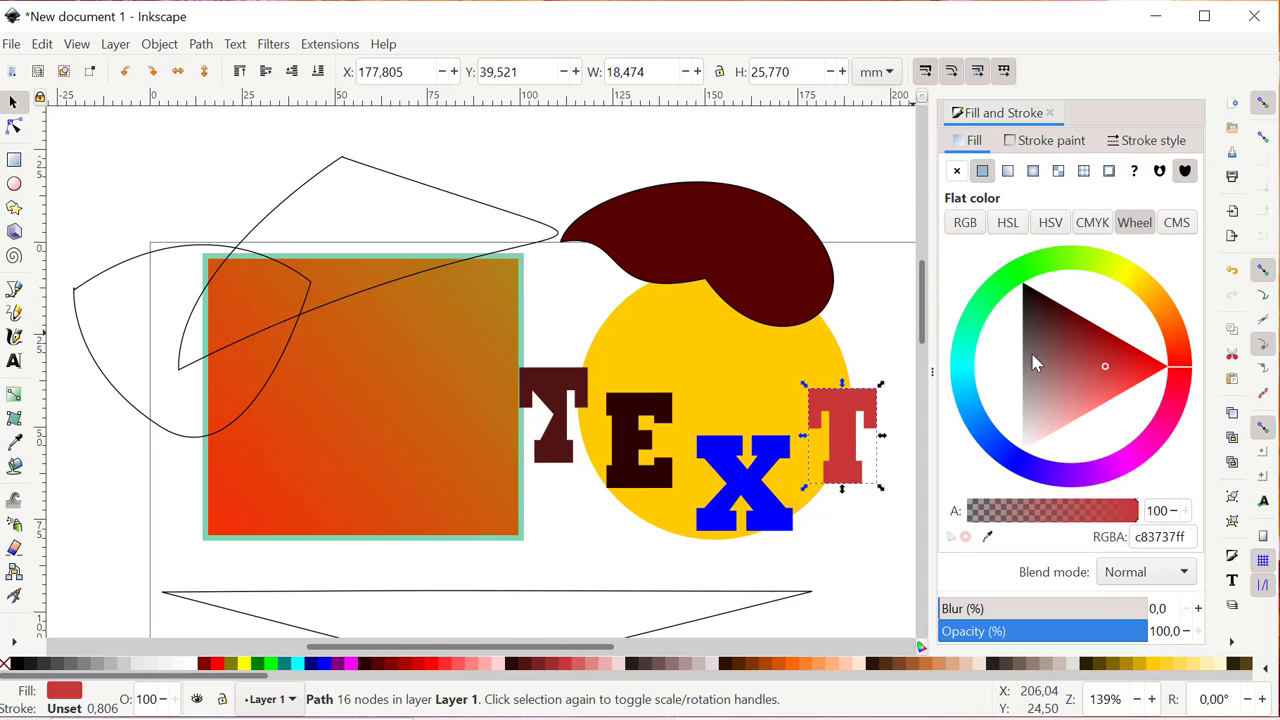
Step: Apply a linear gradient diagonally across the X from its lower-left to its upper-right corner, with the end stop at 100% opacity
{"action": "left_click", "coordinate": [14, 395]}
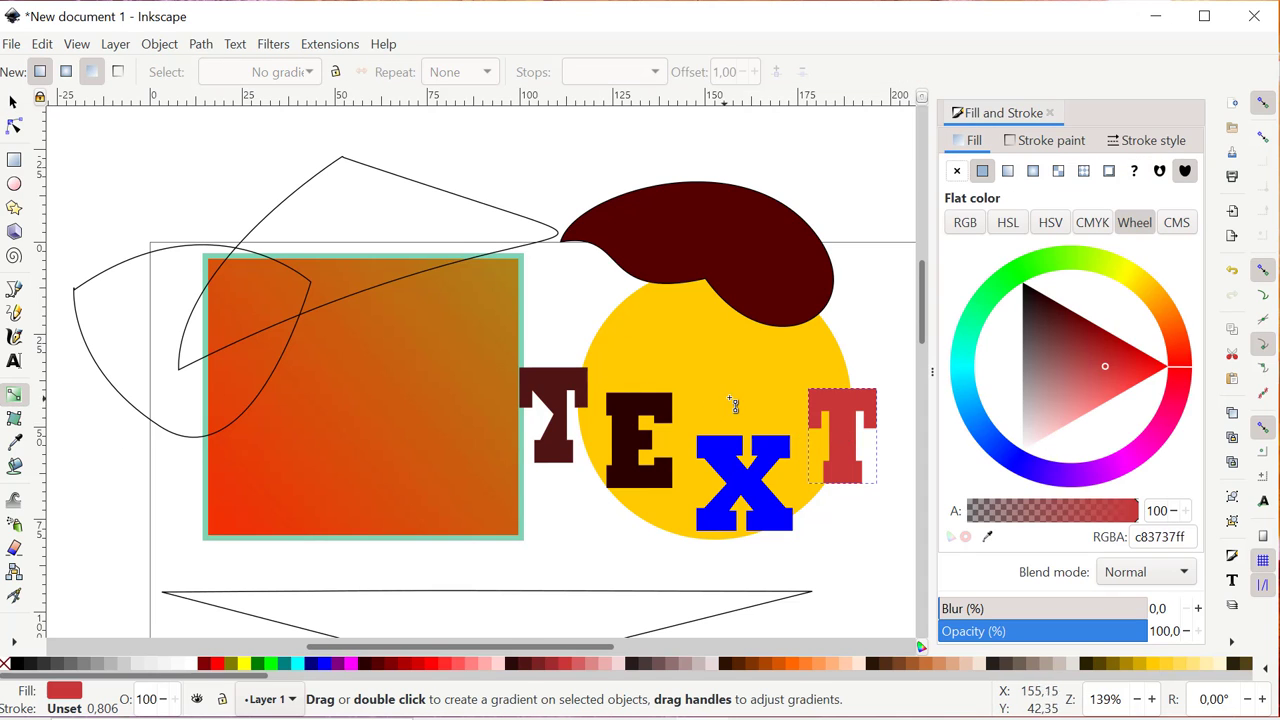
{"action": "left_click_drag", "start_coordinate": [802, 444], "coordinate": [799, 480]}
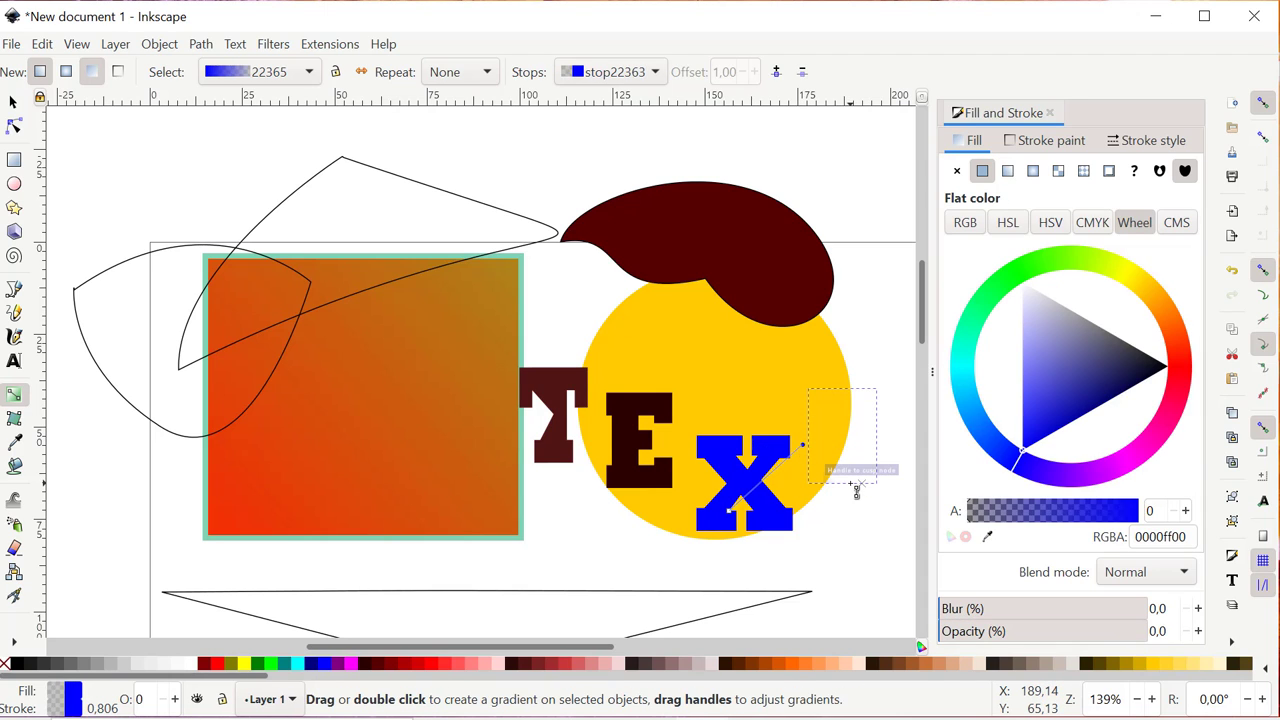
{"action": "key", "text": "ctrl+z"}
{"action": "left_click", "coordinate": [739, 483]}
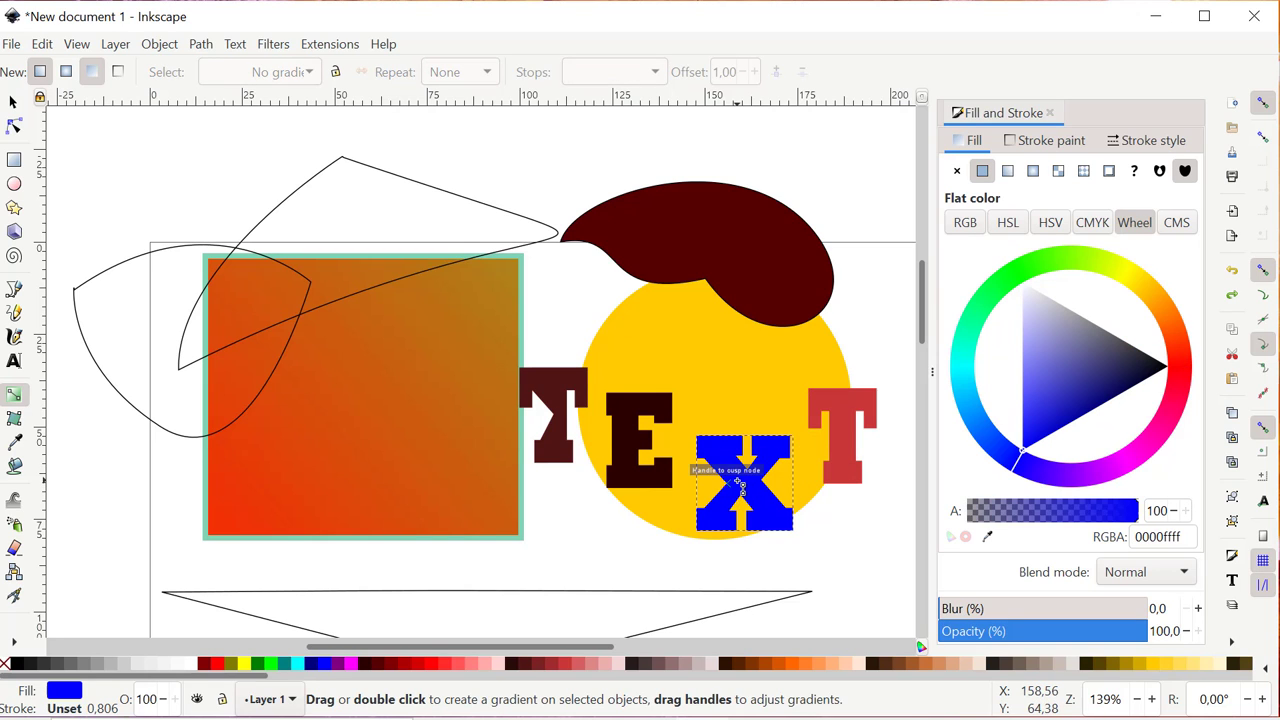
{"action": "left_click_drag", "start_coordinate": [708, 524], "coordinate": [797, 447]}
{"action": "left_click", "coordinate": [798, 445]}
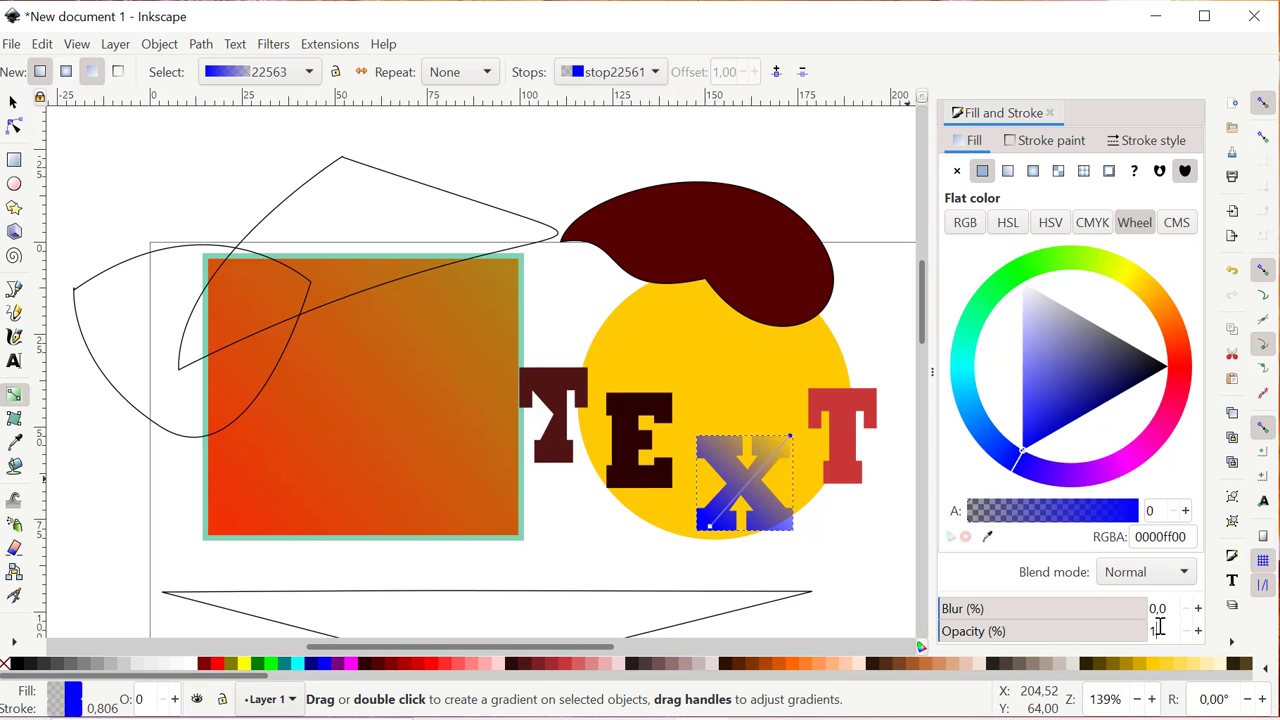
{"action": "key", "text": "Return"}
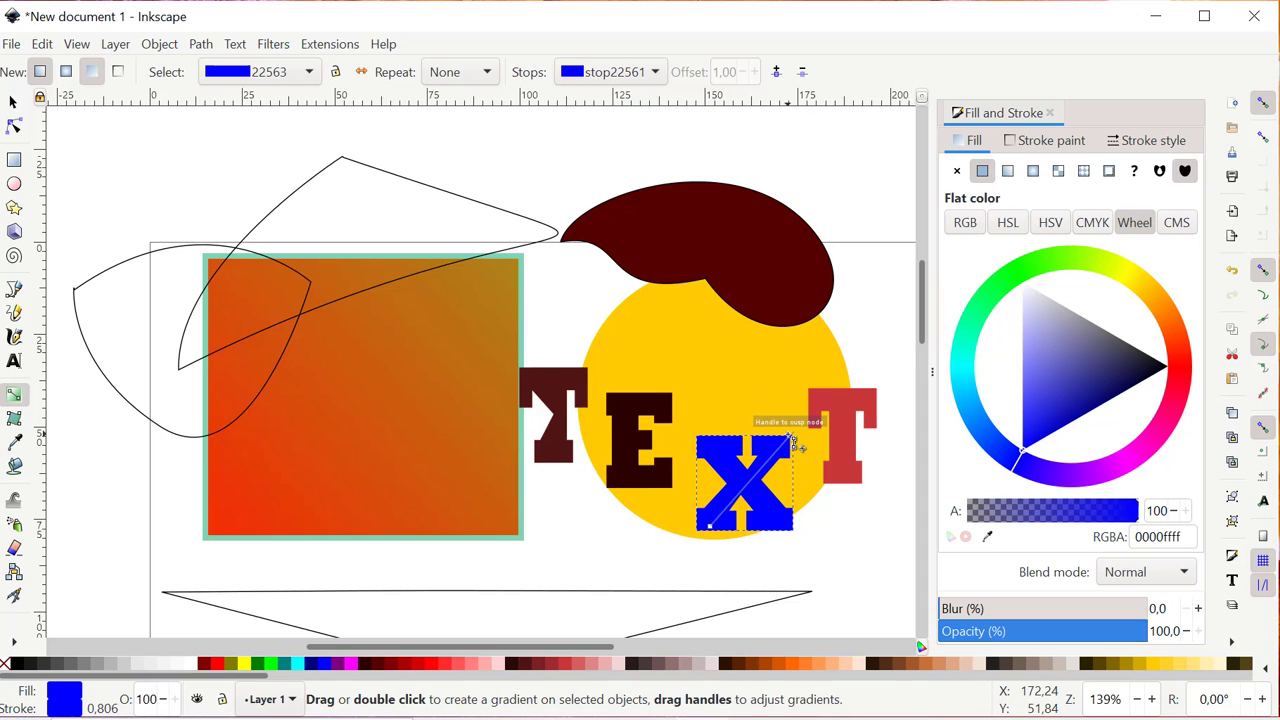
Step: Color the lower-left stop of the X's gradient turquoise green (00ffb5ff)
{"action": "scroll", "coordinate": [806, 480], "scroll_direction": "up", "scroll_amount": 1}
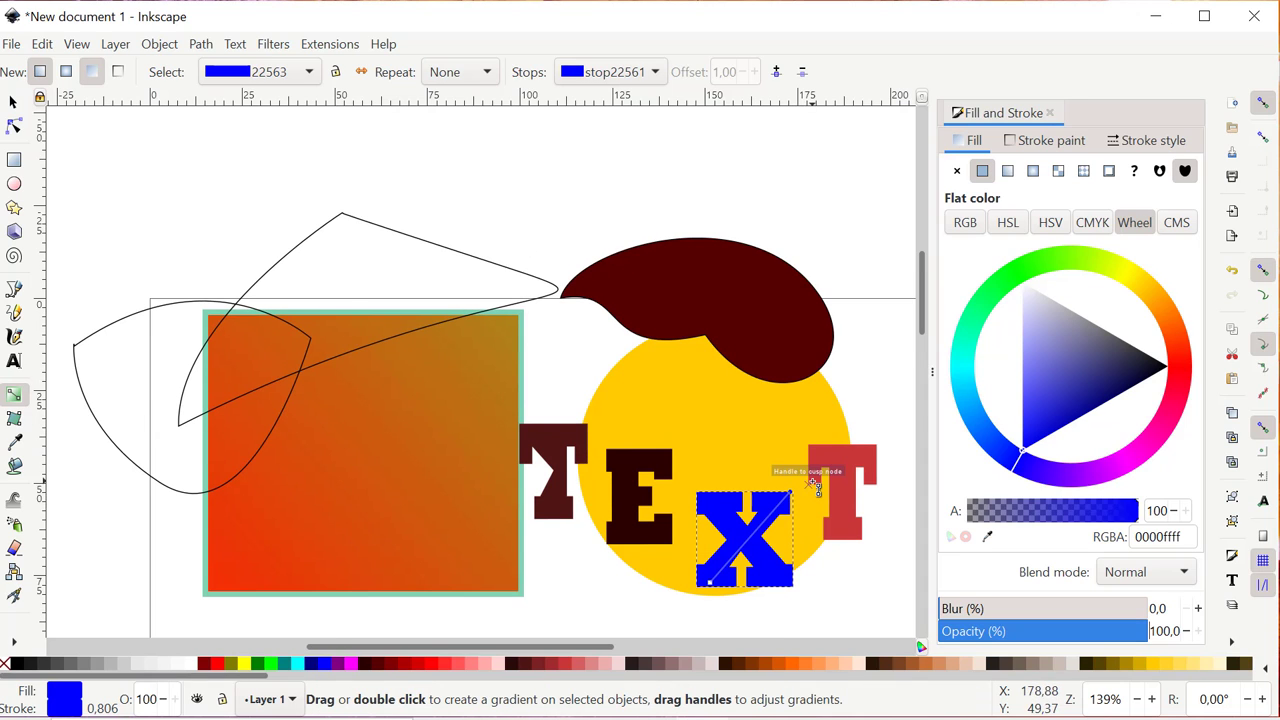
{"action": "scroll", "coordinate": [815, 540], "scroll_direction": "down", "scroll_amount": 1}
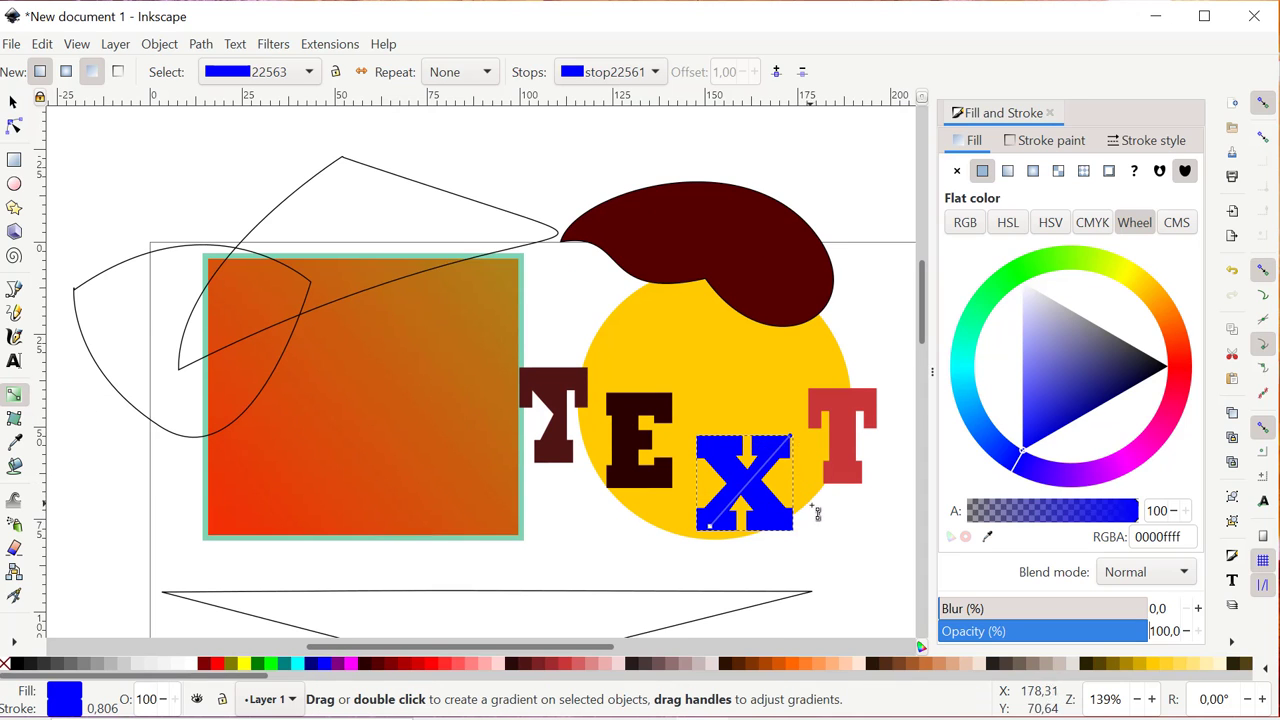
{"action": "left_click", "coordinate": [716, 537]}
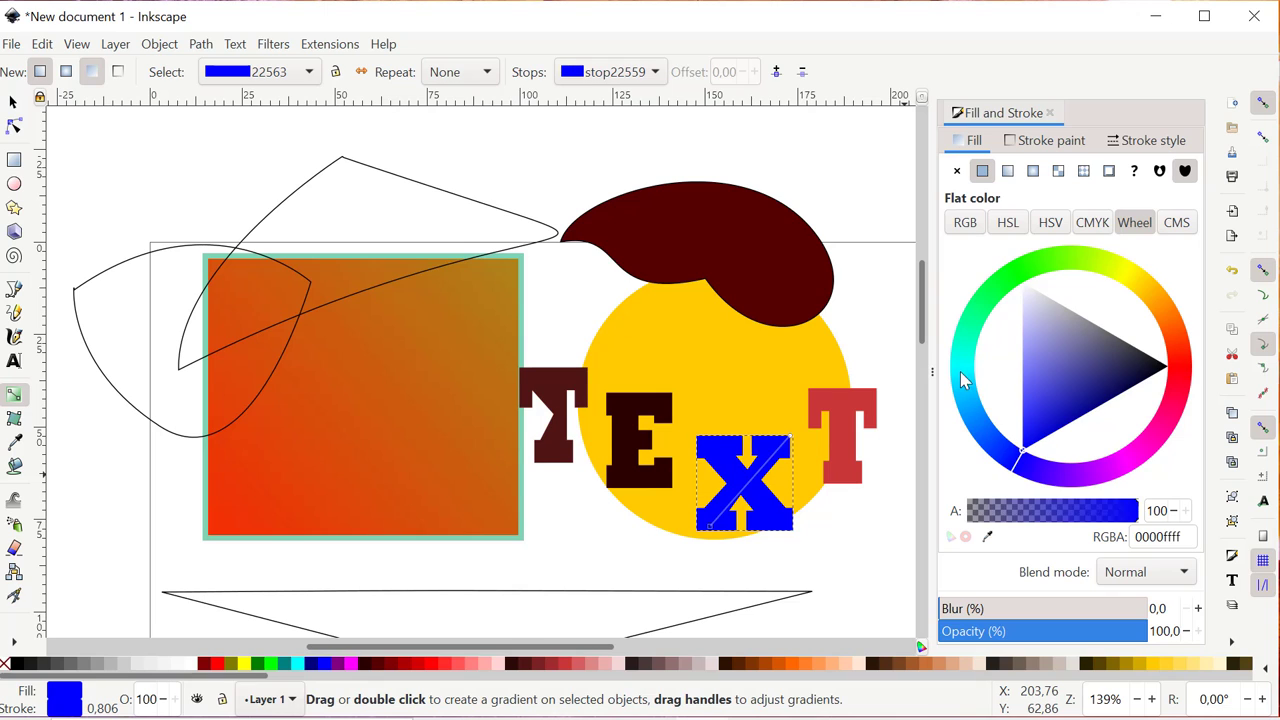
{"action": "left_click_drag", "start_coordinate": [962, 378], "coordinate": [978, 337]}
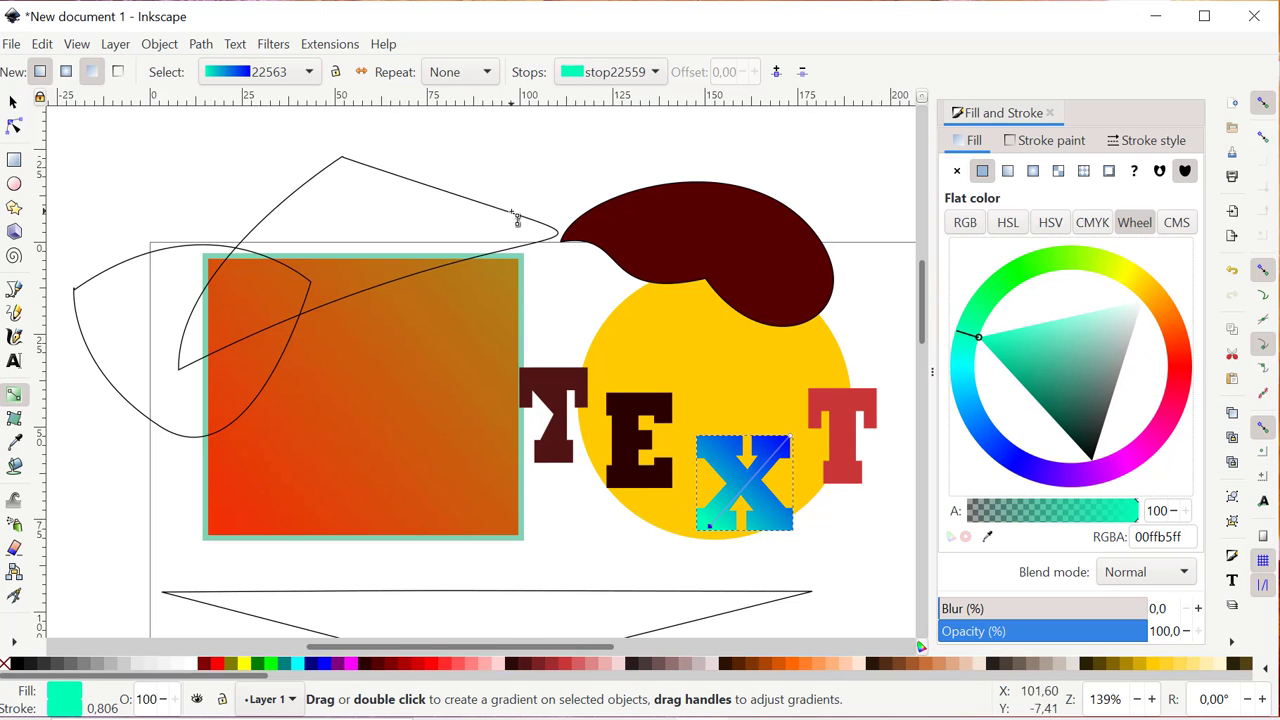
Step: Move the X up to about X 146.3, Y 29.9 mm
{"action": "left_click", "coordinate": [13, 101]}
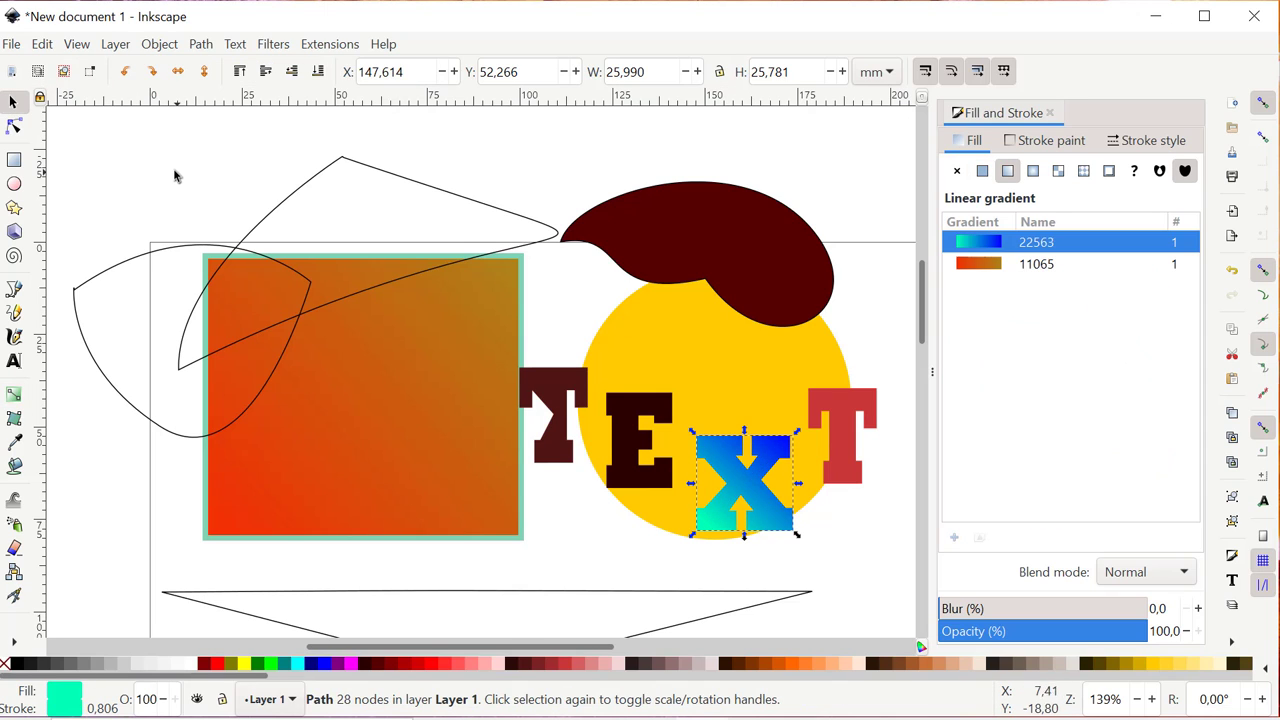
{"action": "key", "text": "Escape"}
{"action": "left_click", "coordinate": [765, 460]}
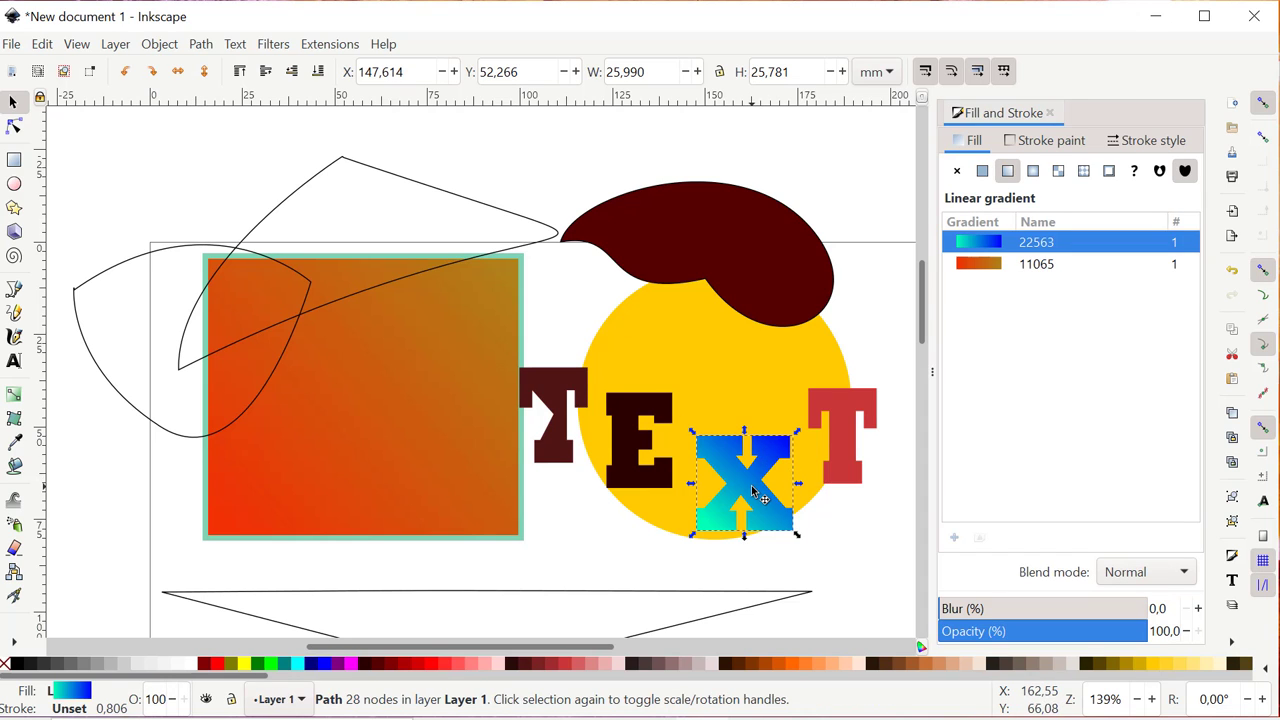
{"action": "left_click_drag", "start_coordinate": [761, 490], "coordinate": [755, 407]}
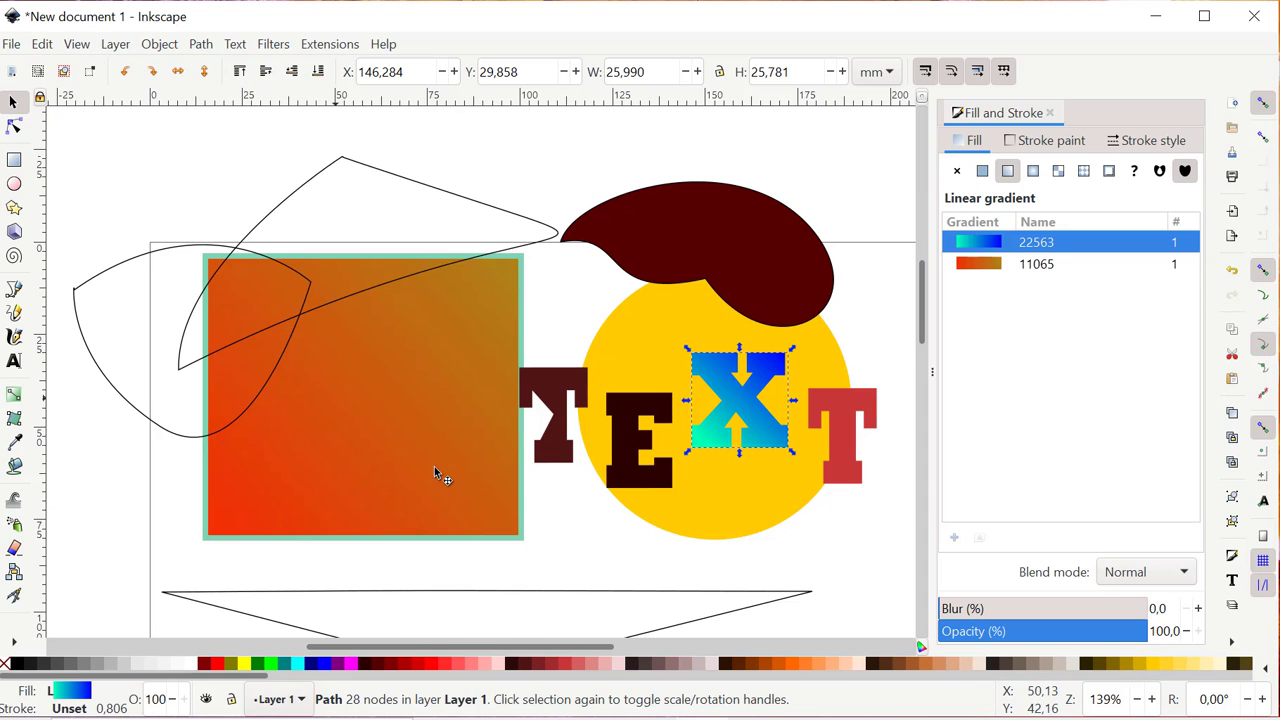
Step: Move the rounded outline path to about X 3.4, Y -10.2 mm and the long pointed one to about X 0.2, Y -16.2 mm
{"action": "scroll", "coordinate": [720, 492], "scroll_direction": "down", "scroll_amount": 3}
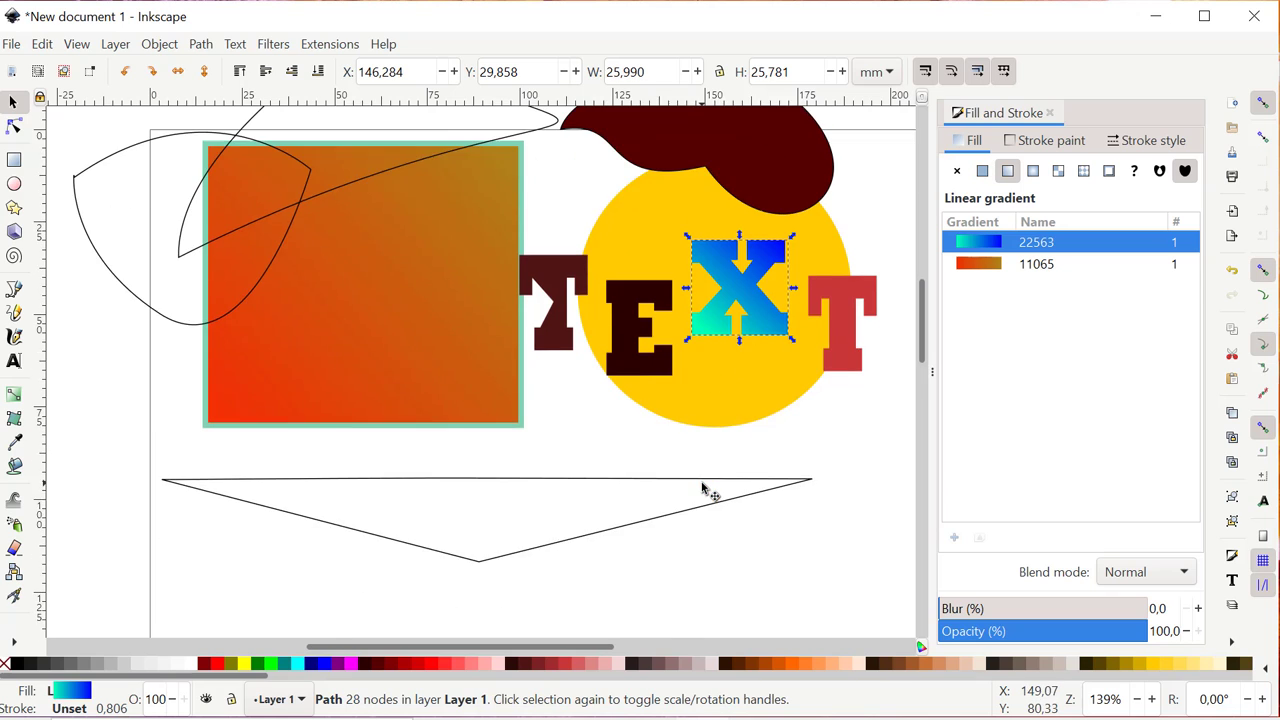
{"action": "scroll", "coordinate": [708, 491], "scroll_direction": "up", "scroll_amount": 4}
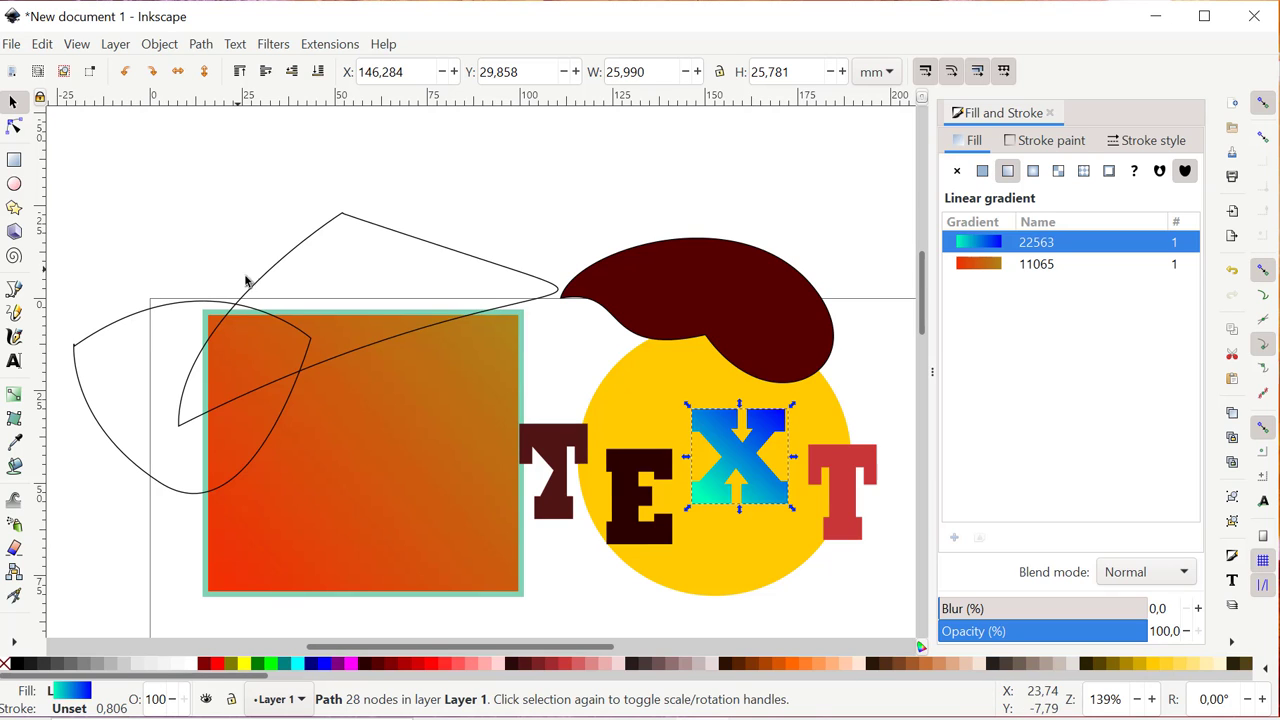
{"action": "left_click", "coordinate": [93, 339]}
{"action": "left_click_drag", "start_coordinate": [95, 345], "coordinate": [228, 291]}
{"action": "left_click", "coordinate": [330, 238]}
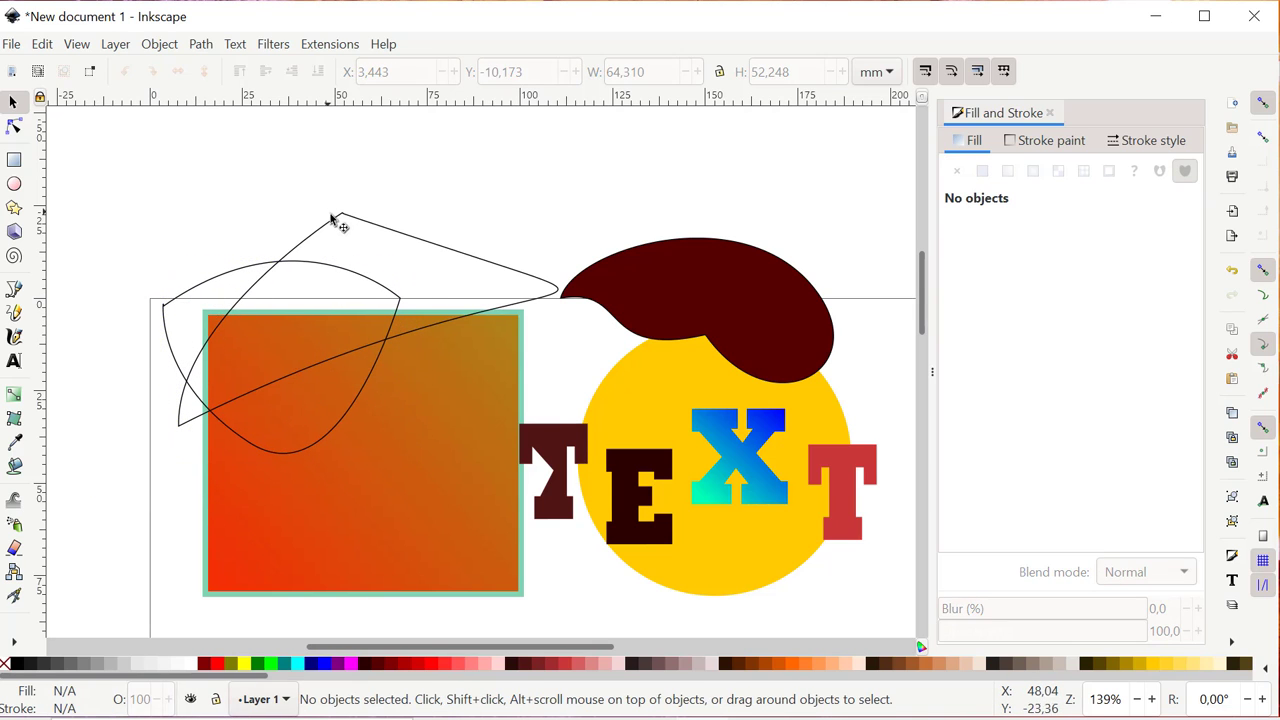
{"action": "left_click_drag", "start_coordinate": [335, 220], "coordinate": [291, 240]}
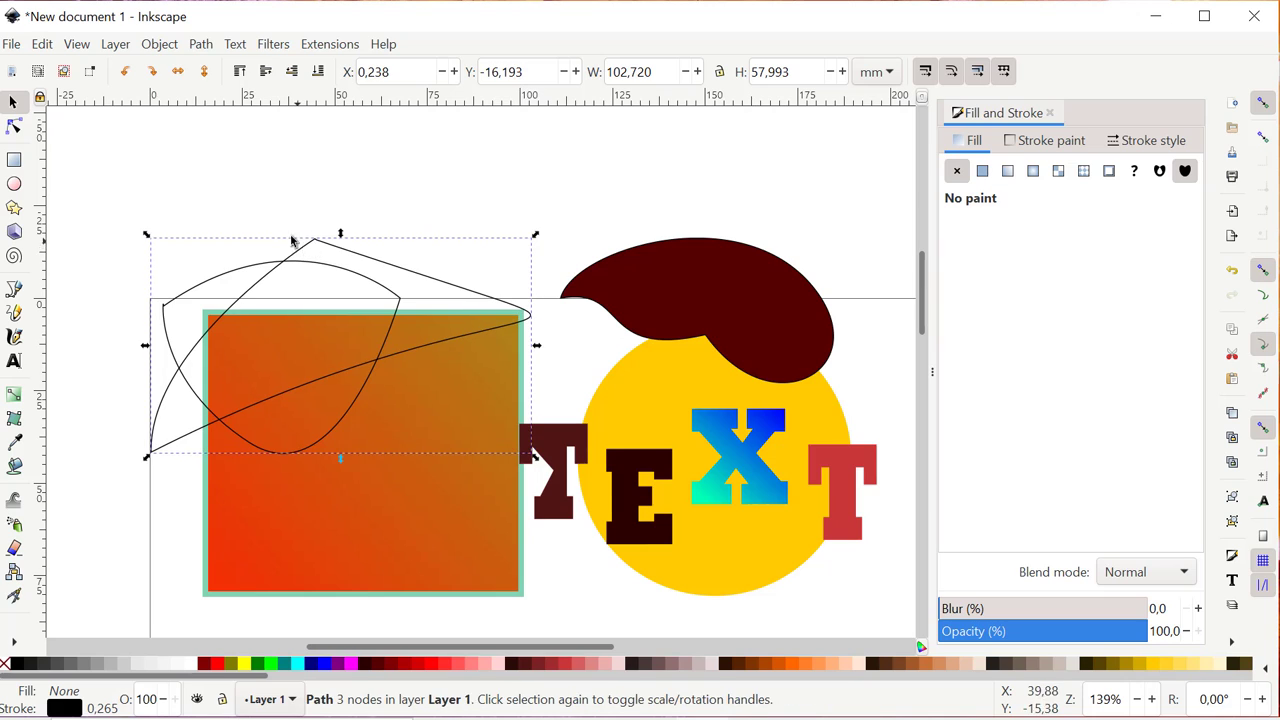
{"action": "left_click", "coordinate": [262, 220]}
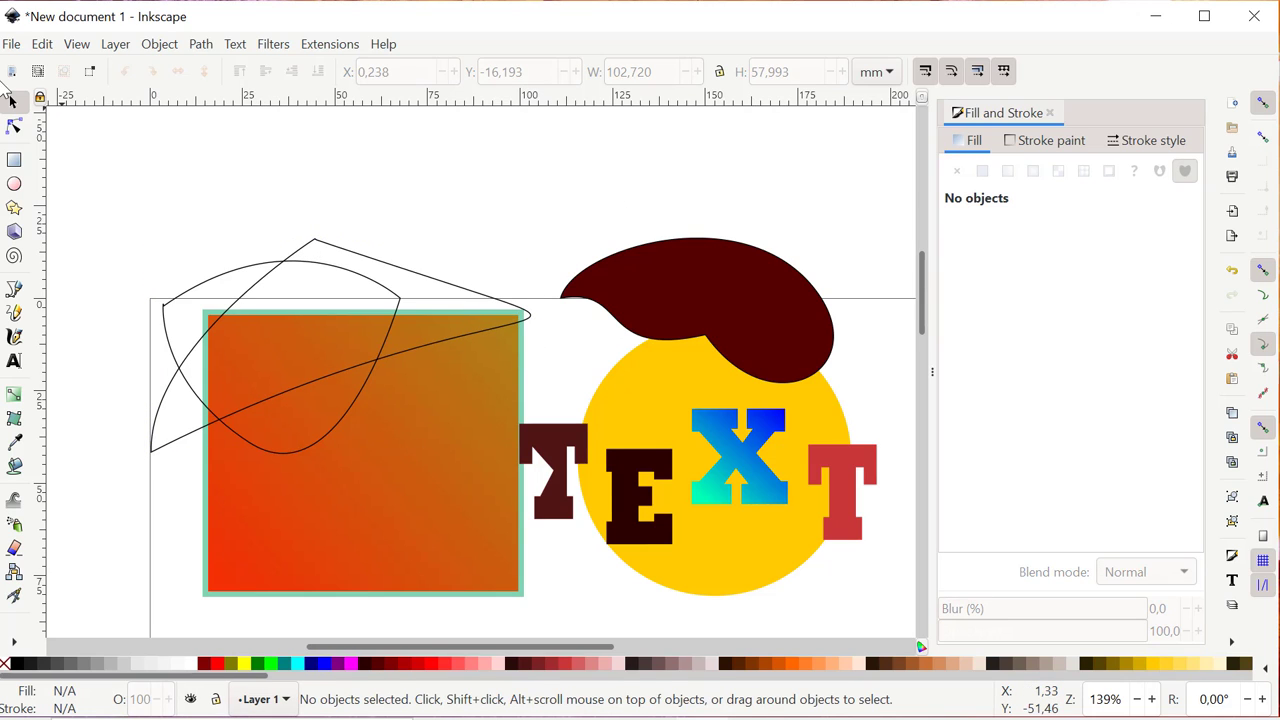
Step: Display the document's layer list in the Layers dialog
{"action": "left_click", "coordinate": [115, 46]}
{"action": "left_click", "coordinate": [128, 68]}
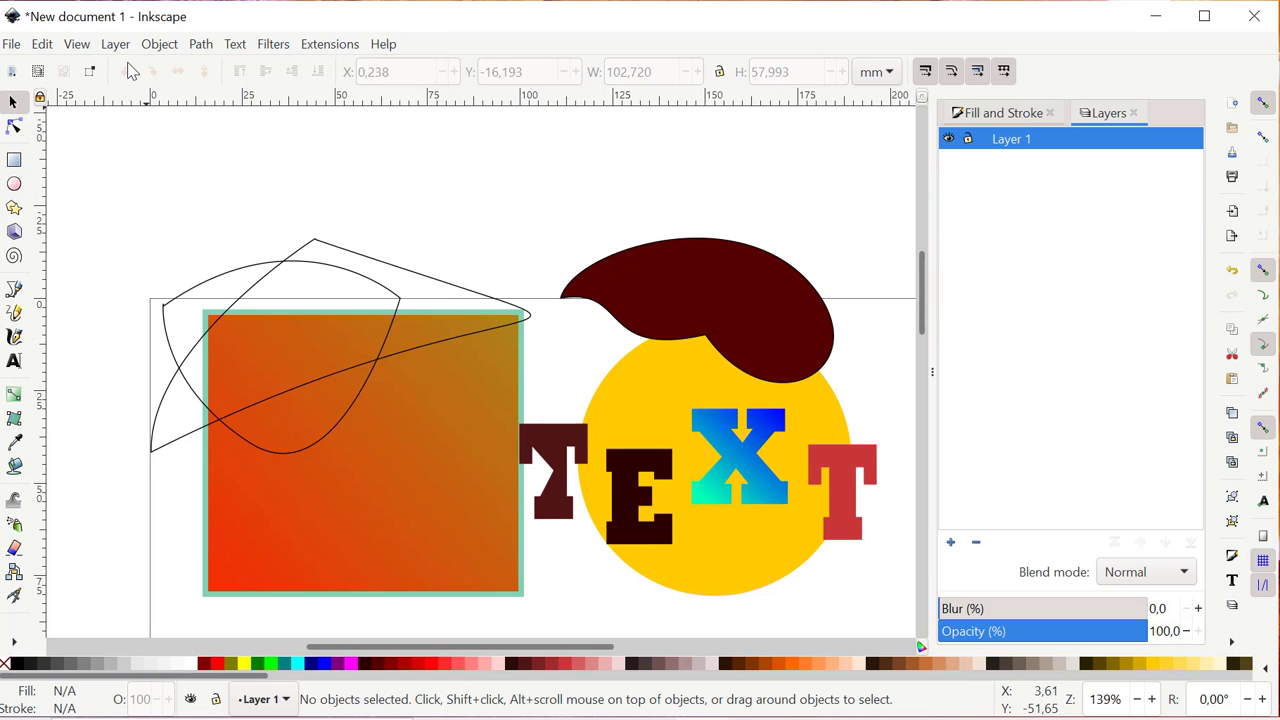
{"action": "left_click", "coordinate": [116, 46]}
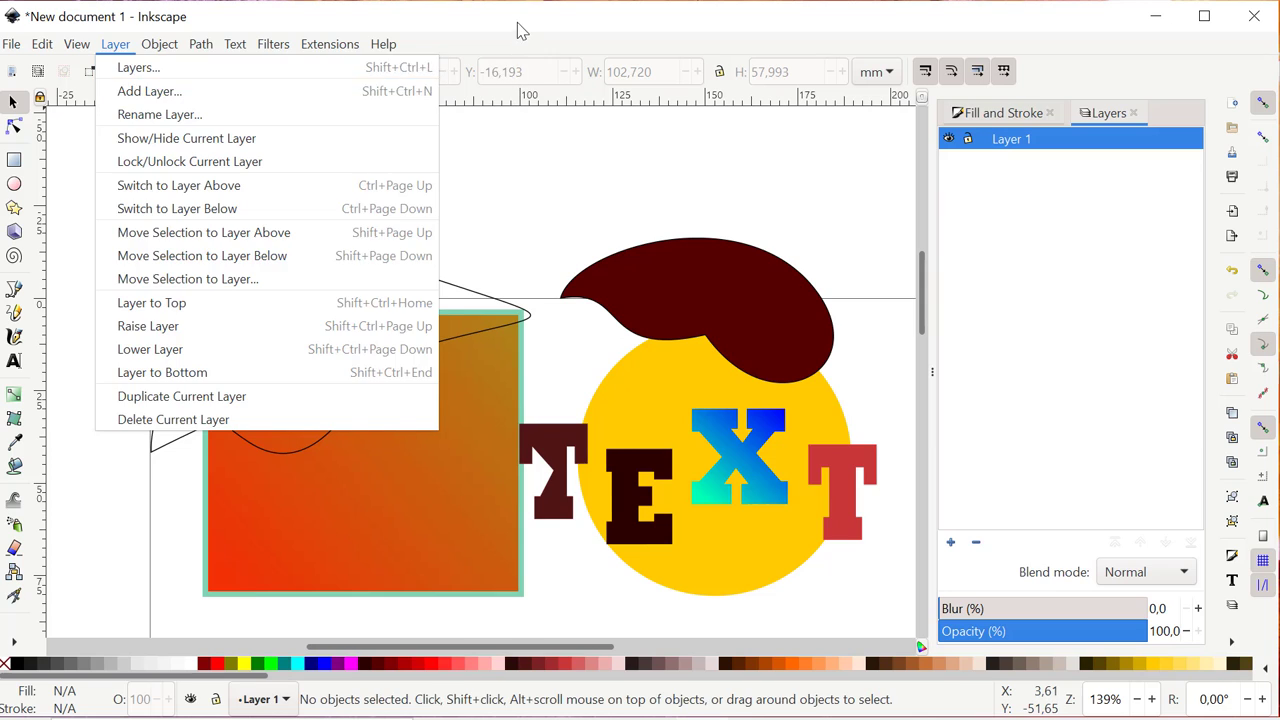
{"action": "left_click", "coordinate": [240, 68]}
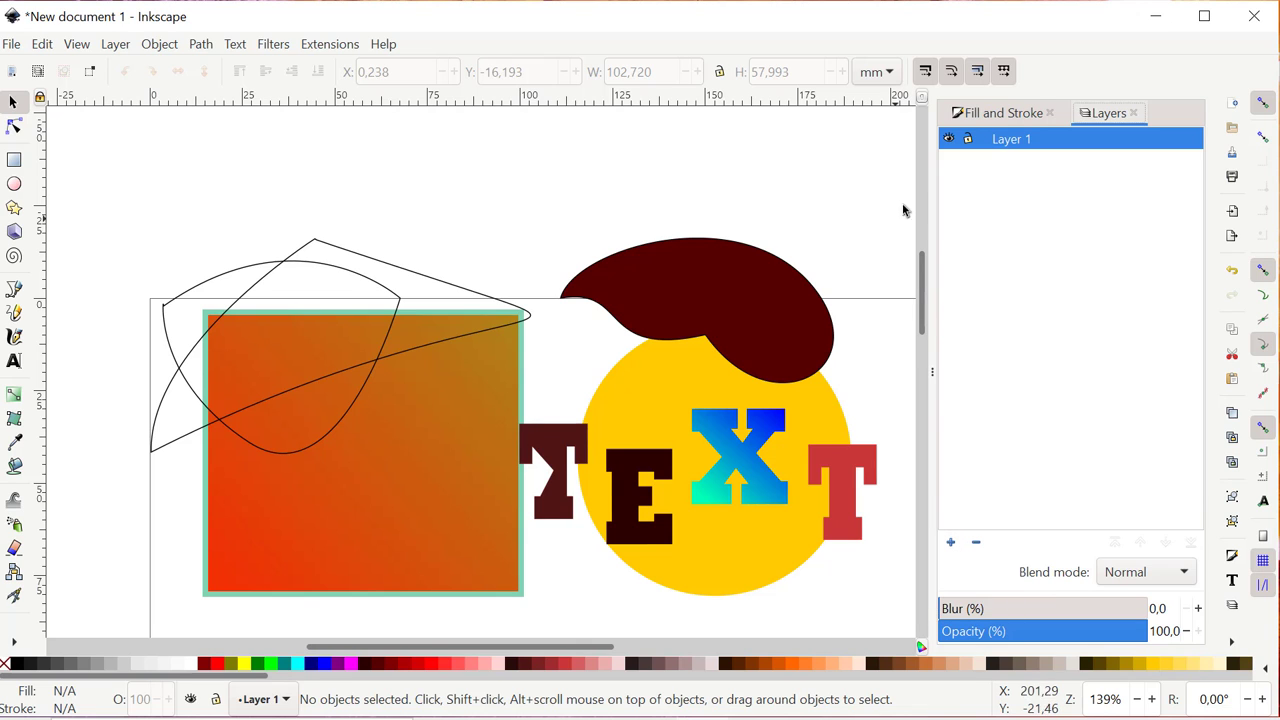
Step: Delete the two outline paths and the dark red shape above the circle, and shift the gradient rectangle slightly down and right
{"action": "left_click_drag", "start_coordinate": [906, 179], "coordinate": [437, 511]}
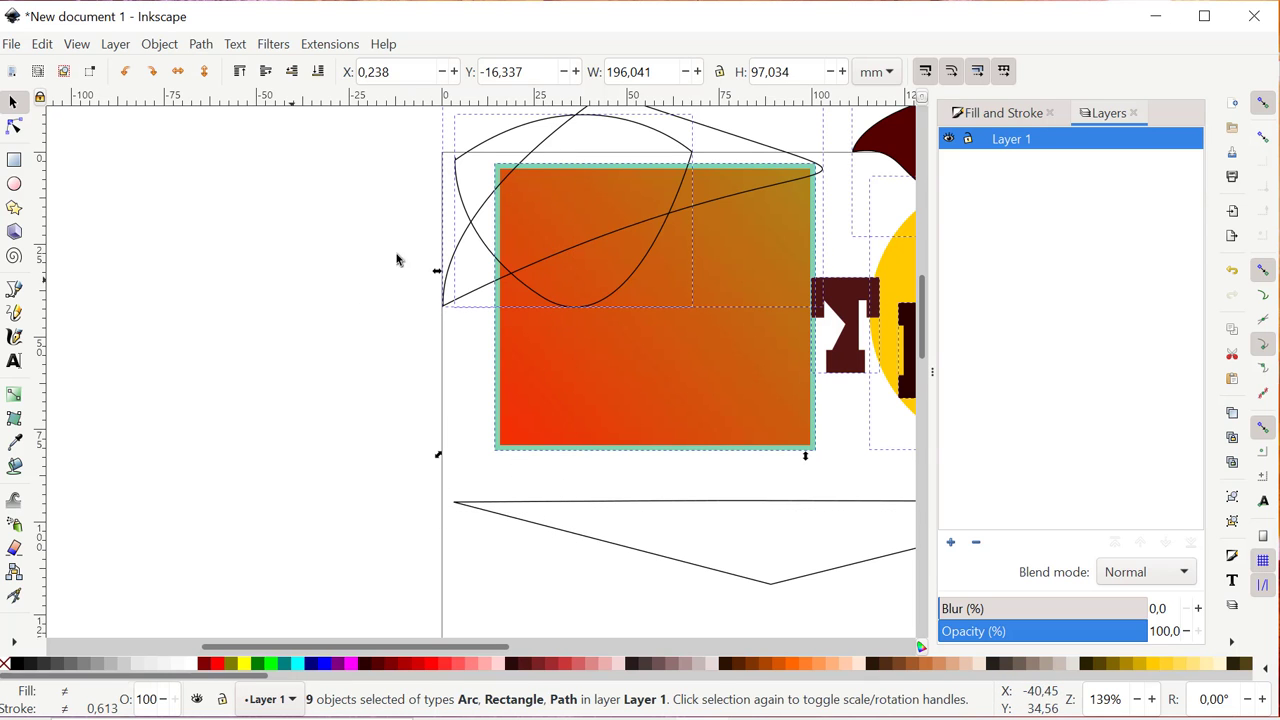
{"action": "left_click_drag", "start_coordinate": [241, 387], "coordinate": [378, 204]}
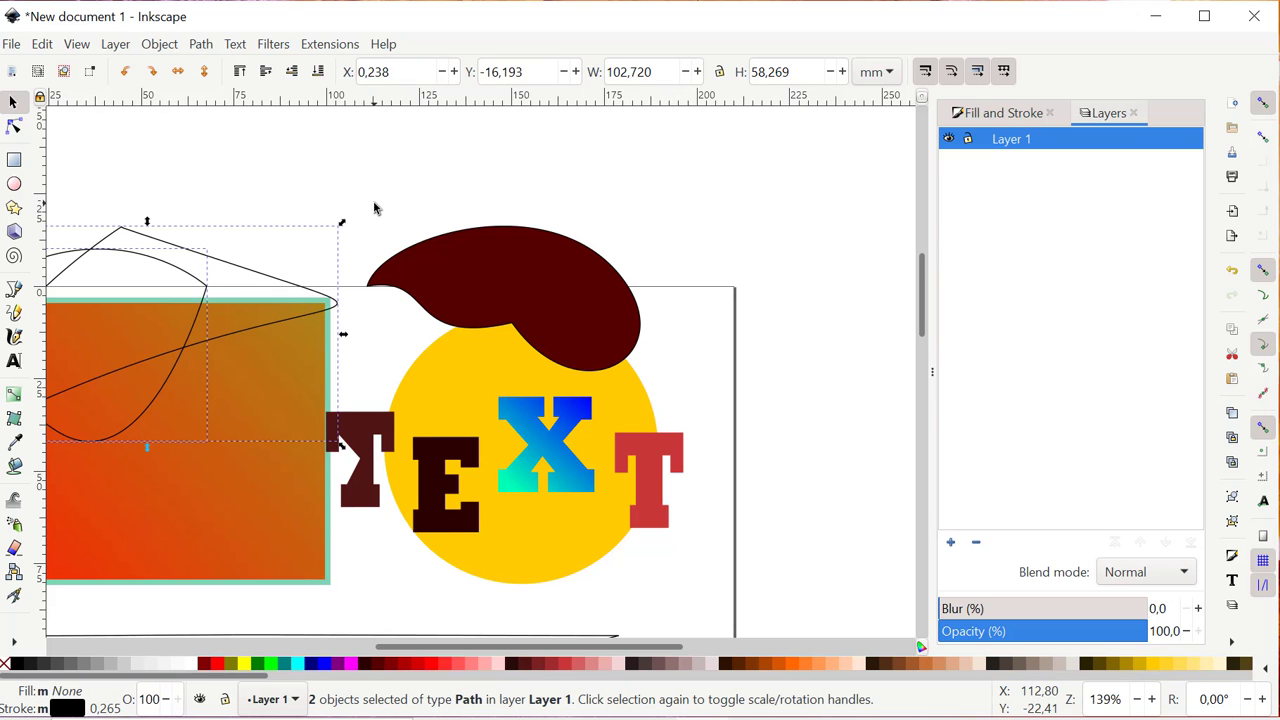
{"action": "key", "text": "Delete"}
{"action": "mouse_move", "coordinate": [149, 400]}
{"action": "left_mouse_down"}
{"action": "mouse_move", "coordinate": [155, 427]}
{"action": "mouse_move", "coordinate": [149, 400]}
{"action": "left_mouse_up"}
{"action": "left_click_drag", "start_coordinate": [843, 148], "coordinate": [220, 375]}
{"action": "key", "text": "Delete"}
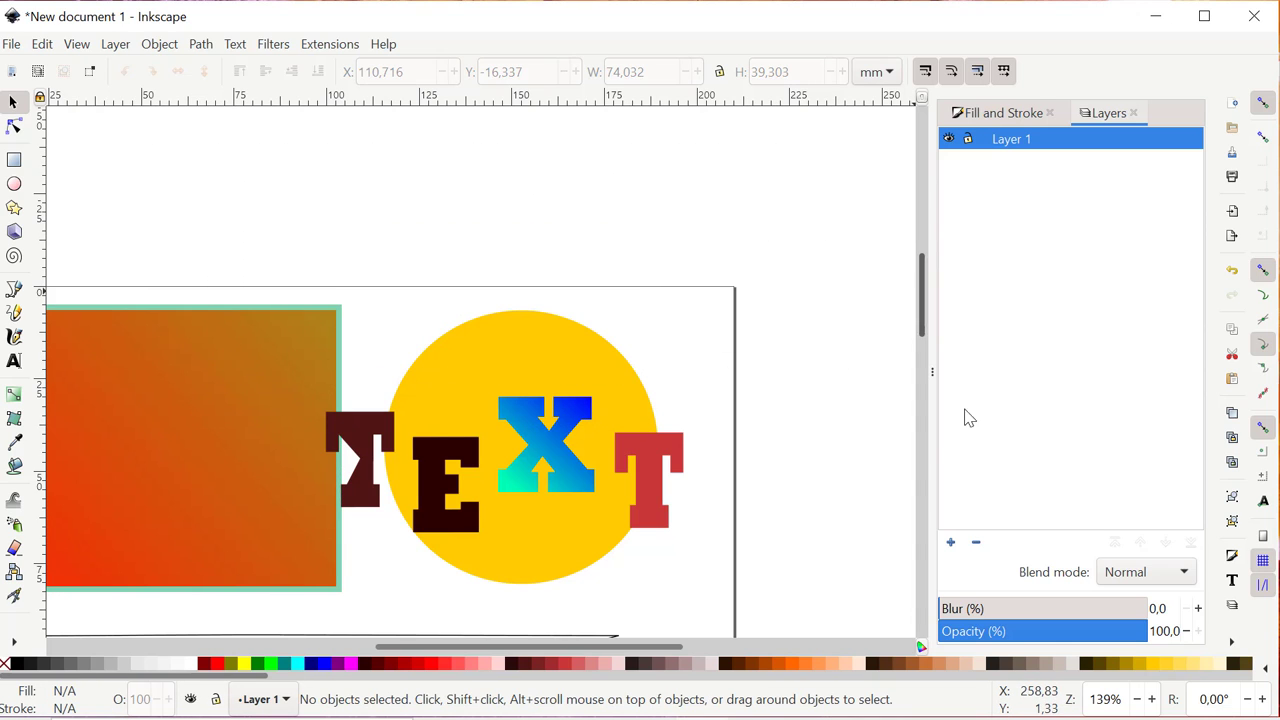
Step: Add a layer named Layer 2 above the current one and hide Layer 1
{"action": "left_click", "coordinate": [951, 542]}
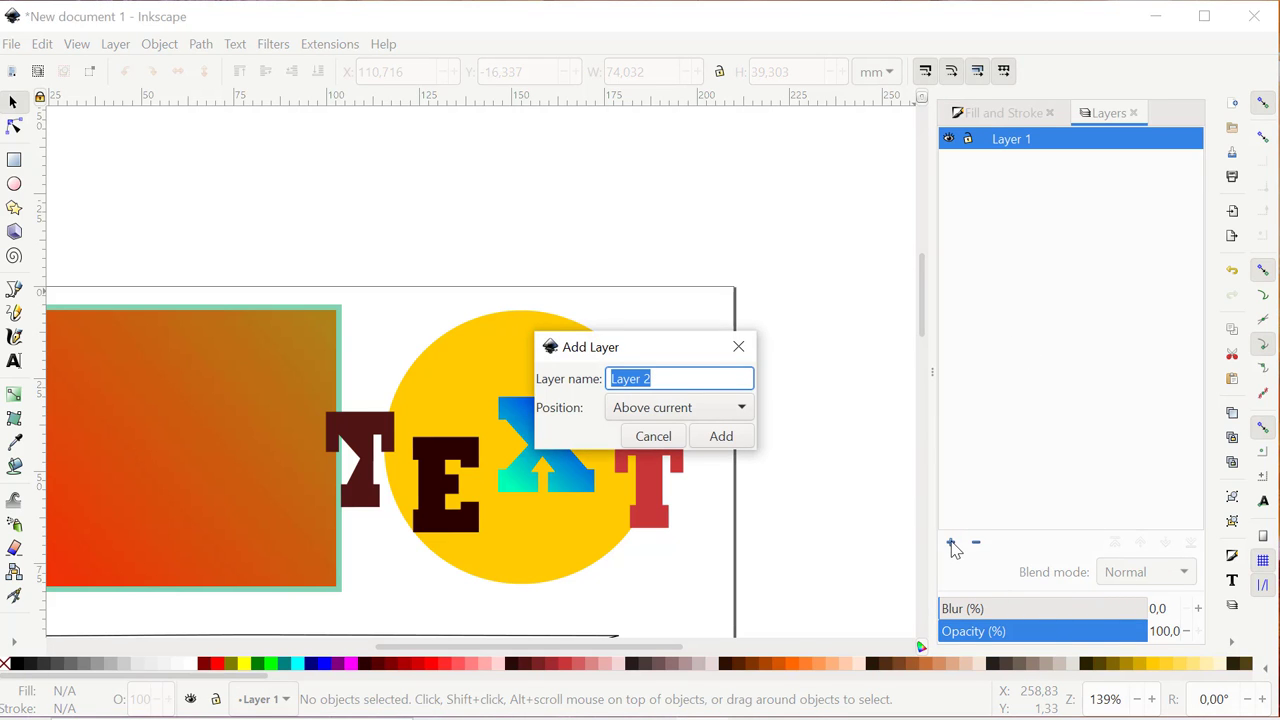
{"action": "left_click", "coordinate": [722, 437]}
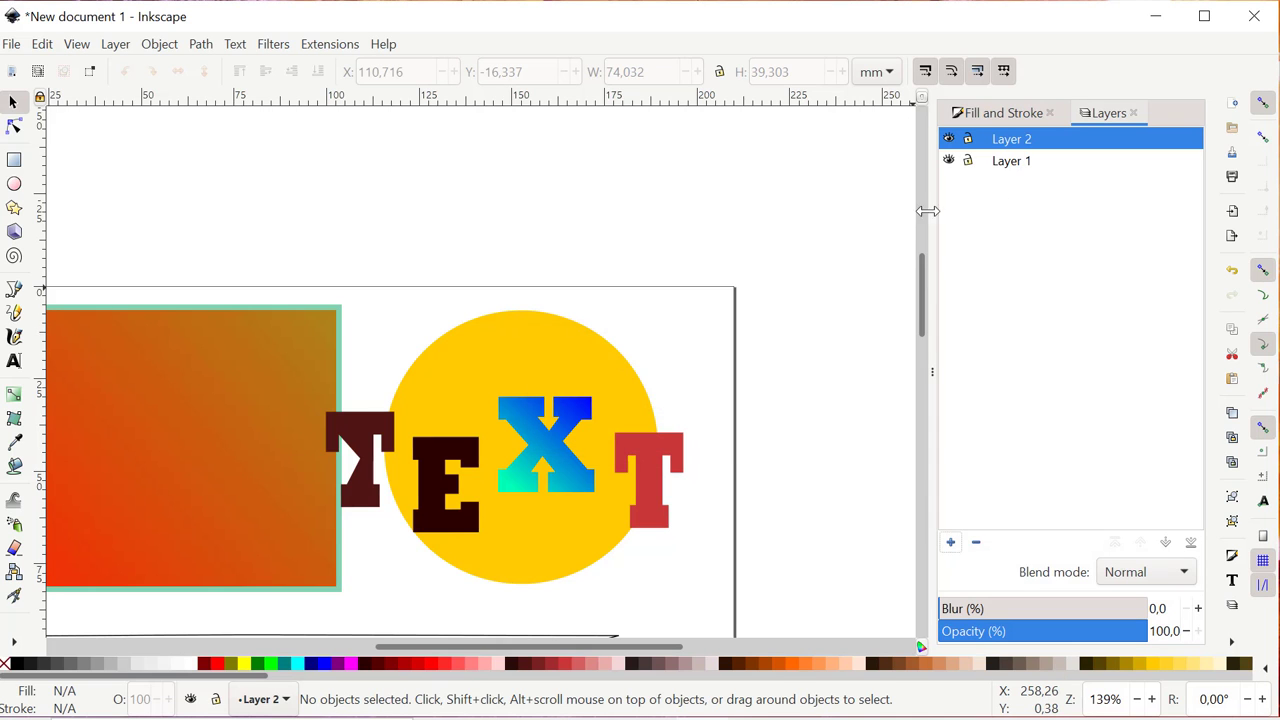
{"action": "left_click", "coordinate": [949, 161]}
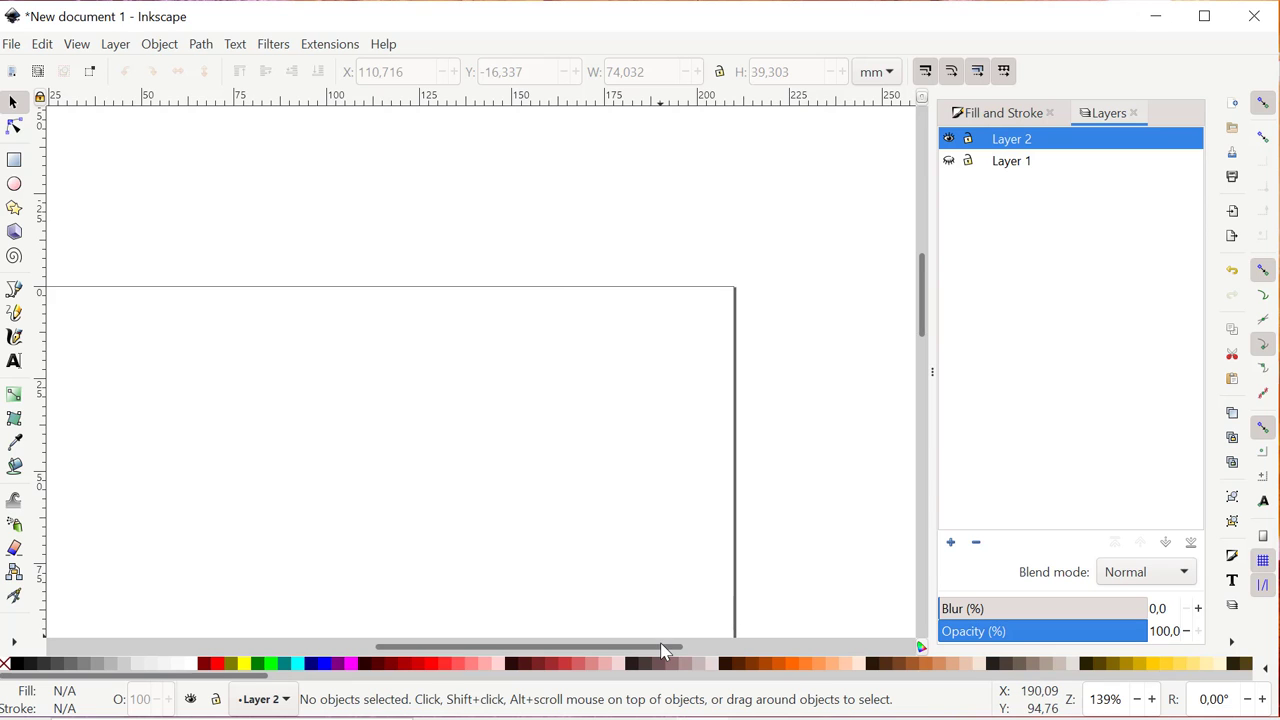
Step: Show Layer 1 again, select its gradient rectangle, and hide the layer once more
{"action": "left_click_drag", "start_coordinate": [662, 650], "coordinate": [610, 650]}
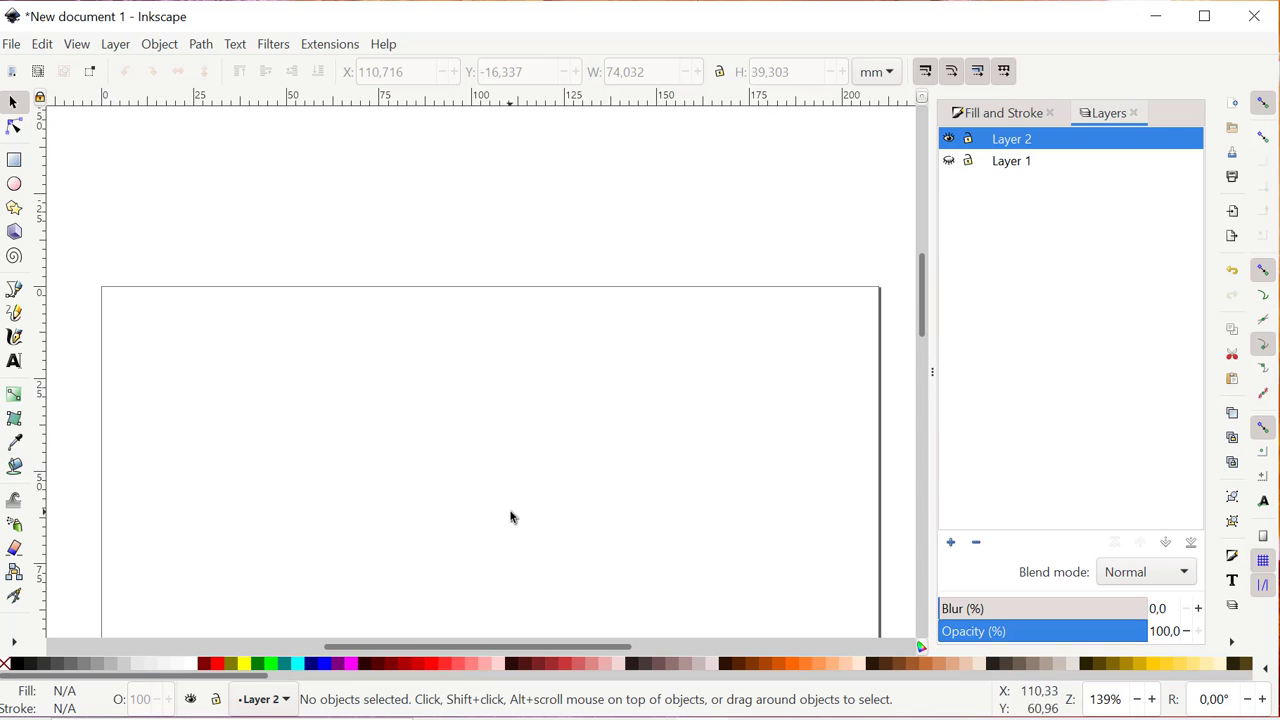
{"action": "left_click", "coordinate": [949, 161]}
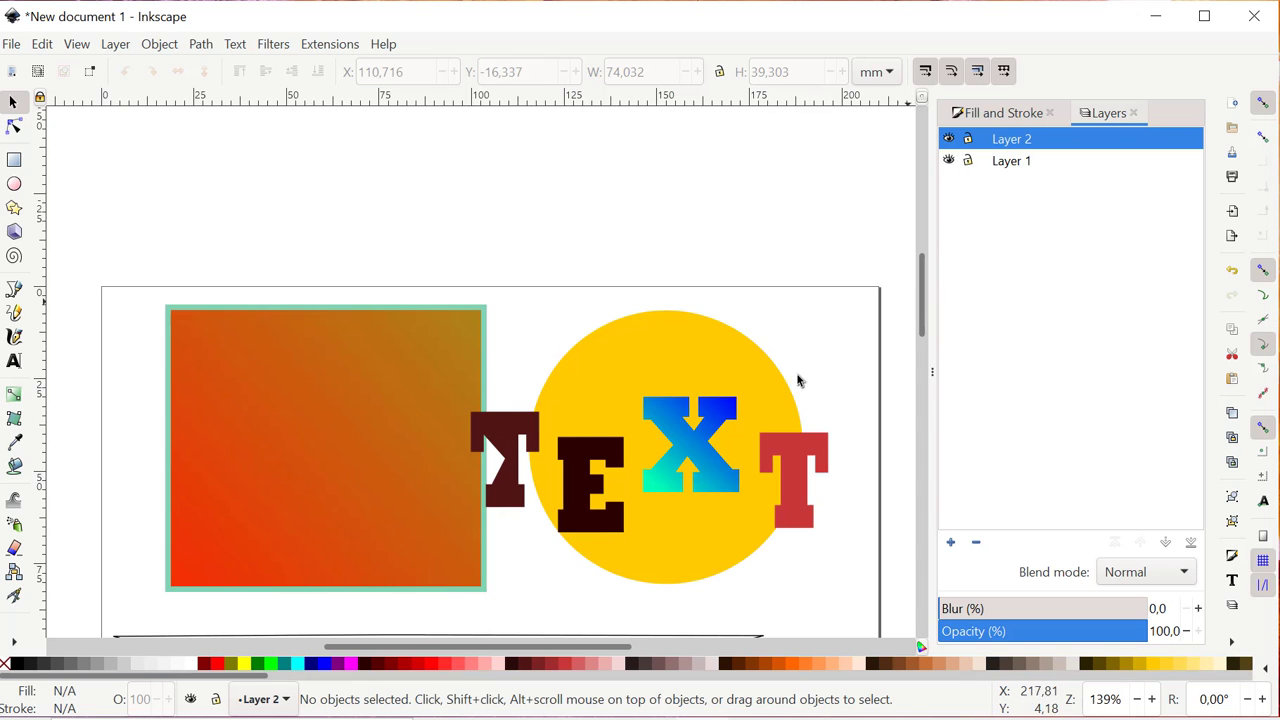
{"action": "left_click", "coordinate": [241, 393]}
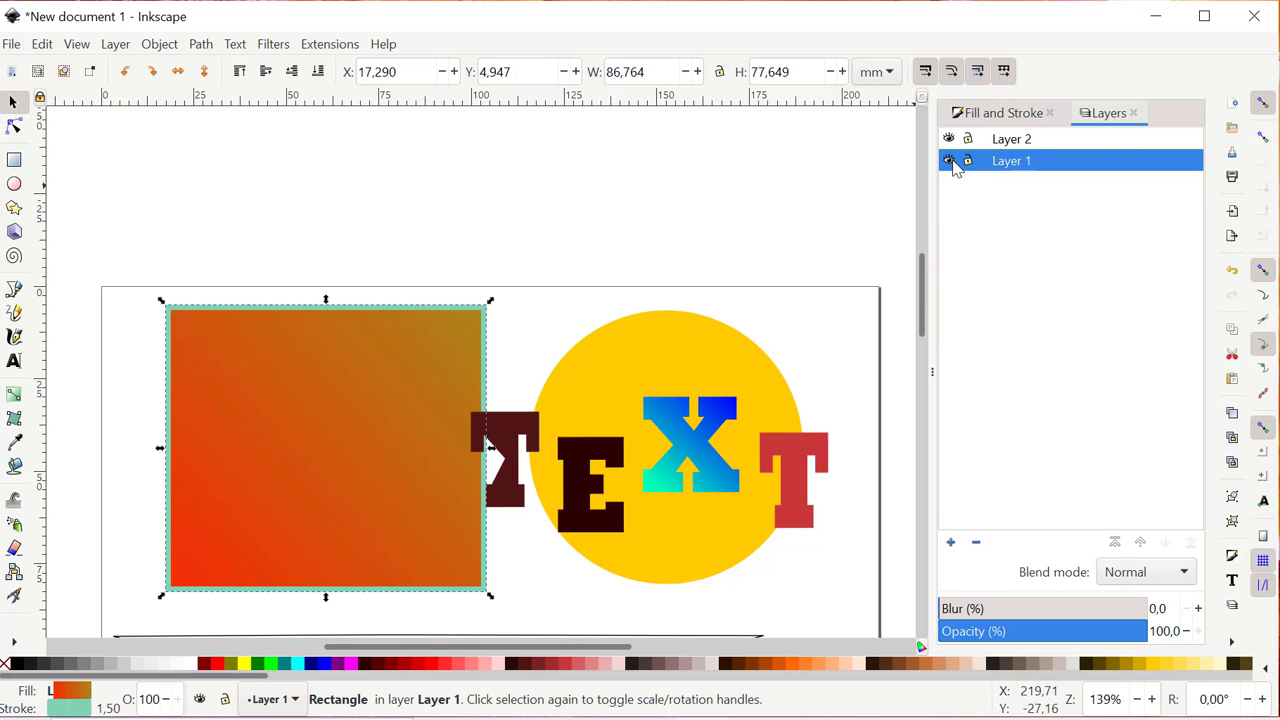
{"action": "left_click", "coordinate": [949, 161]}
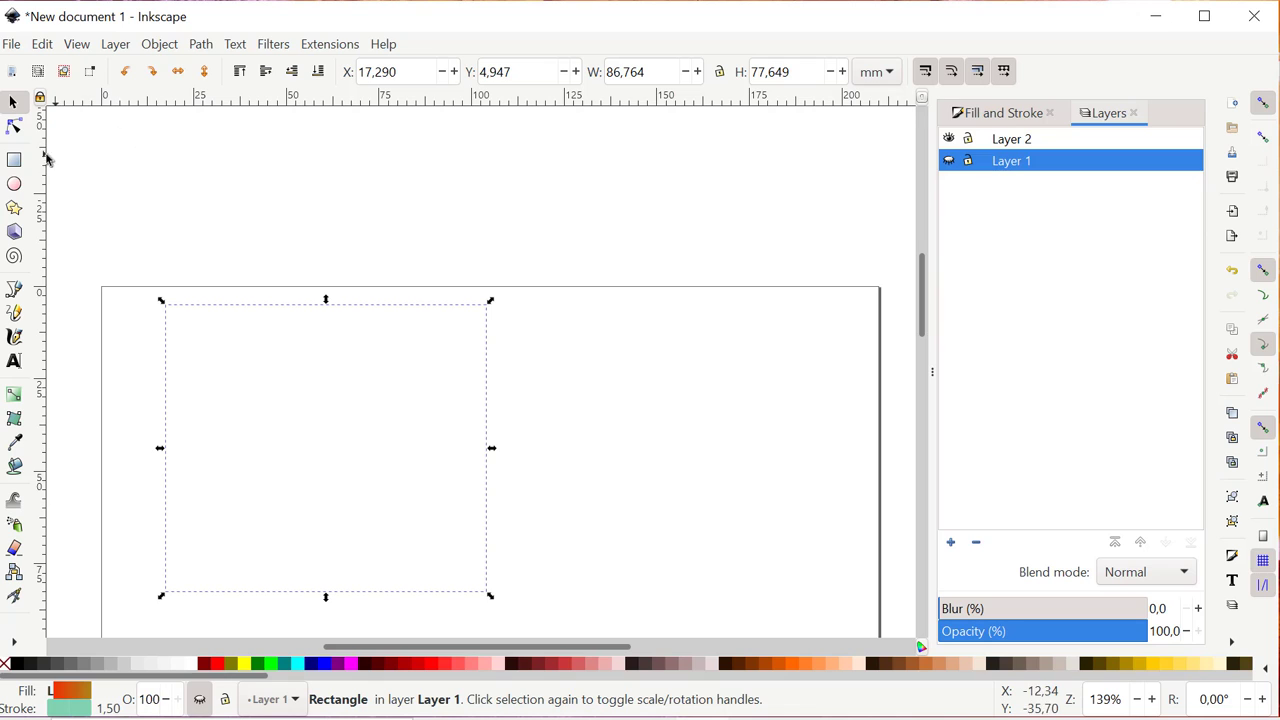
Step: Make Layer 2 active and draw a turquoise rectangle about 117.2 × 94.0 mm near the top of the page
{"action": "left_click", "coordinate": [15, 162]}
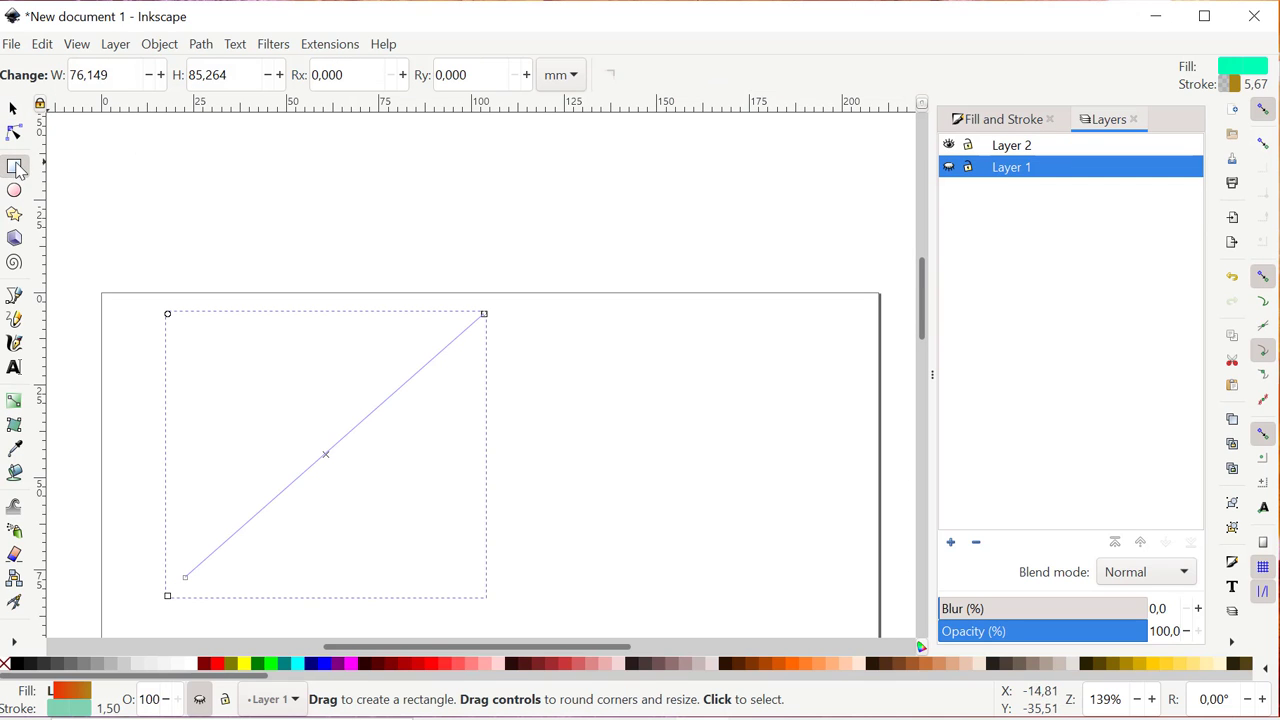
{"action": "left_click", "coordinate": [1010, 147]}
{"action": "left_click_drag", "start_coordinate": [170, 300], "coordinate": [603, 648]}
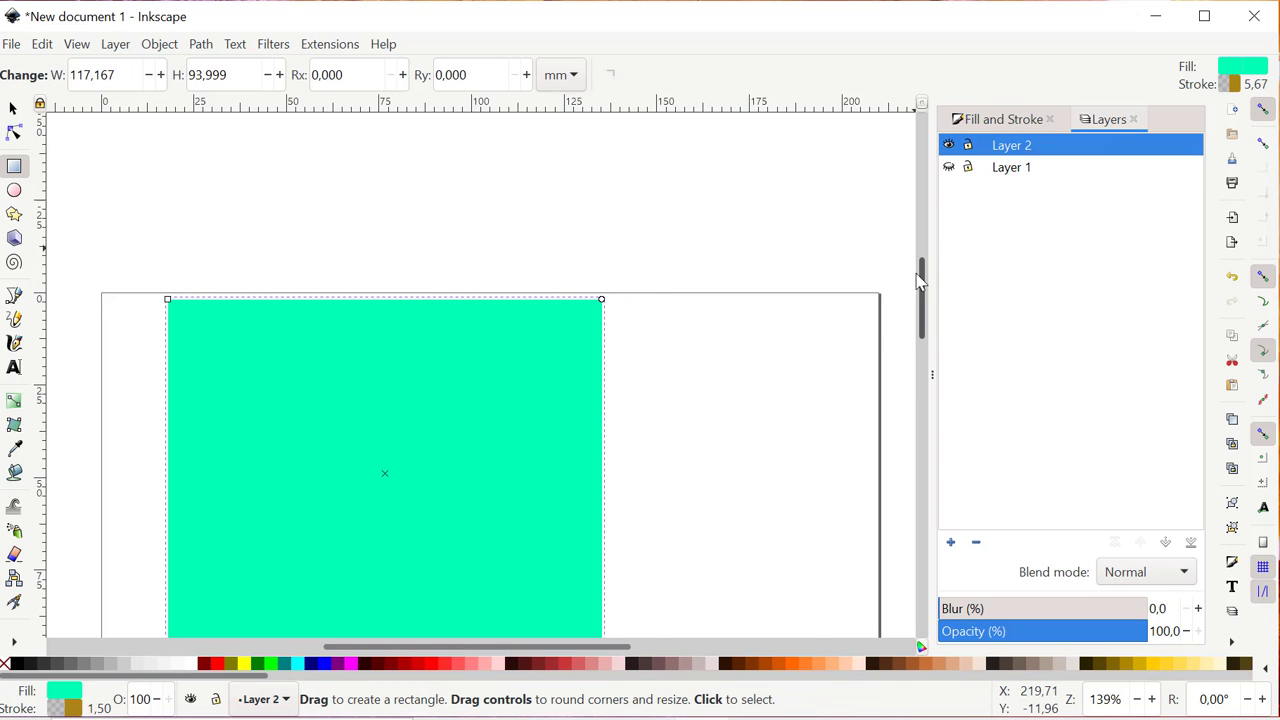
Step: Stretch the turquoise rectangle's bottom edge downward to an overall height of about 112.4 mm
{"action": "scroll", "coordinate": [928, 290], "scroll_direction": "down", "scroll_amount": 5}
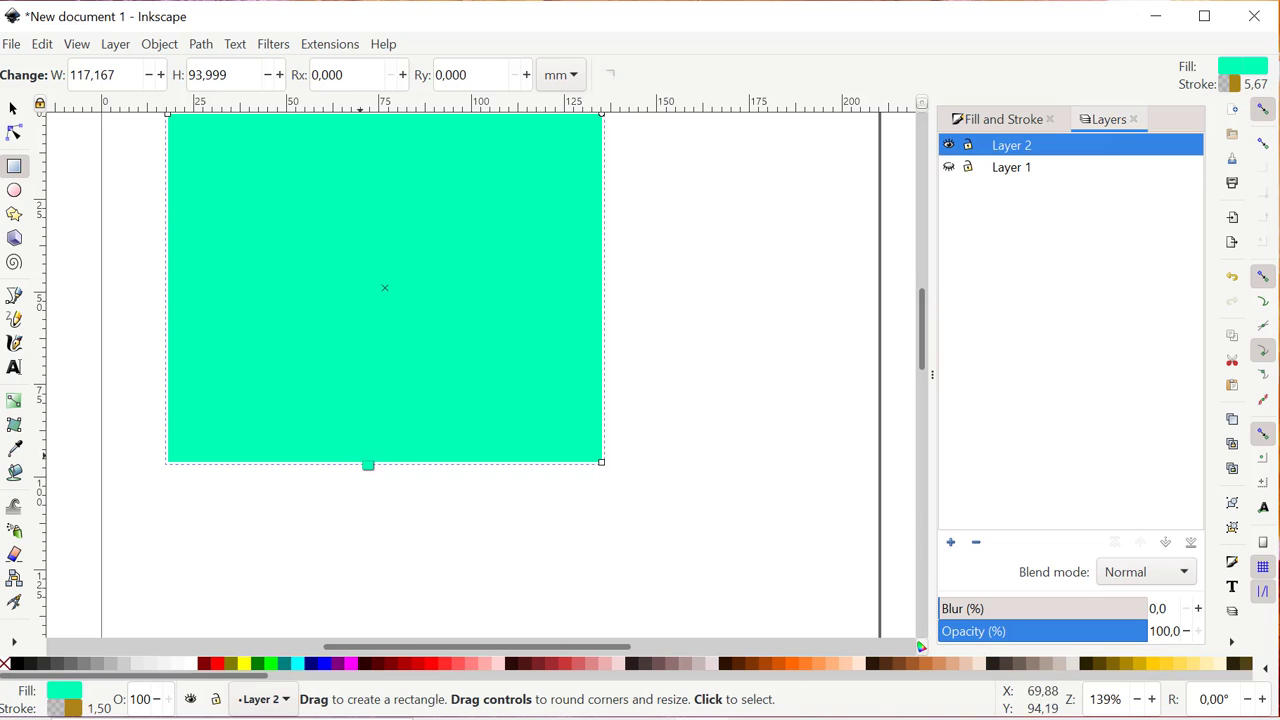
{"action": "left_click", "coordinate": [10, 108]}
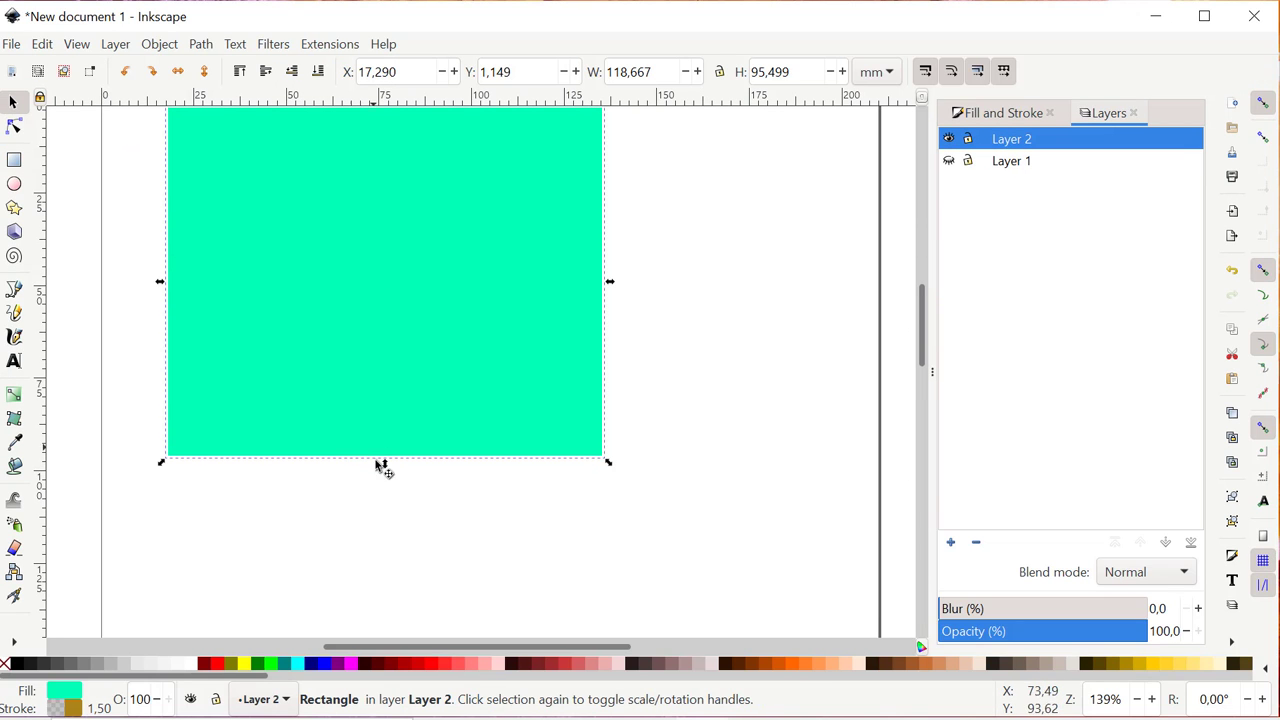
{"action": "left_click_drag", "start_coordinate": [384, 463], "coordinate": [386, 525]}
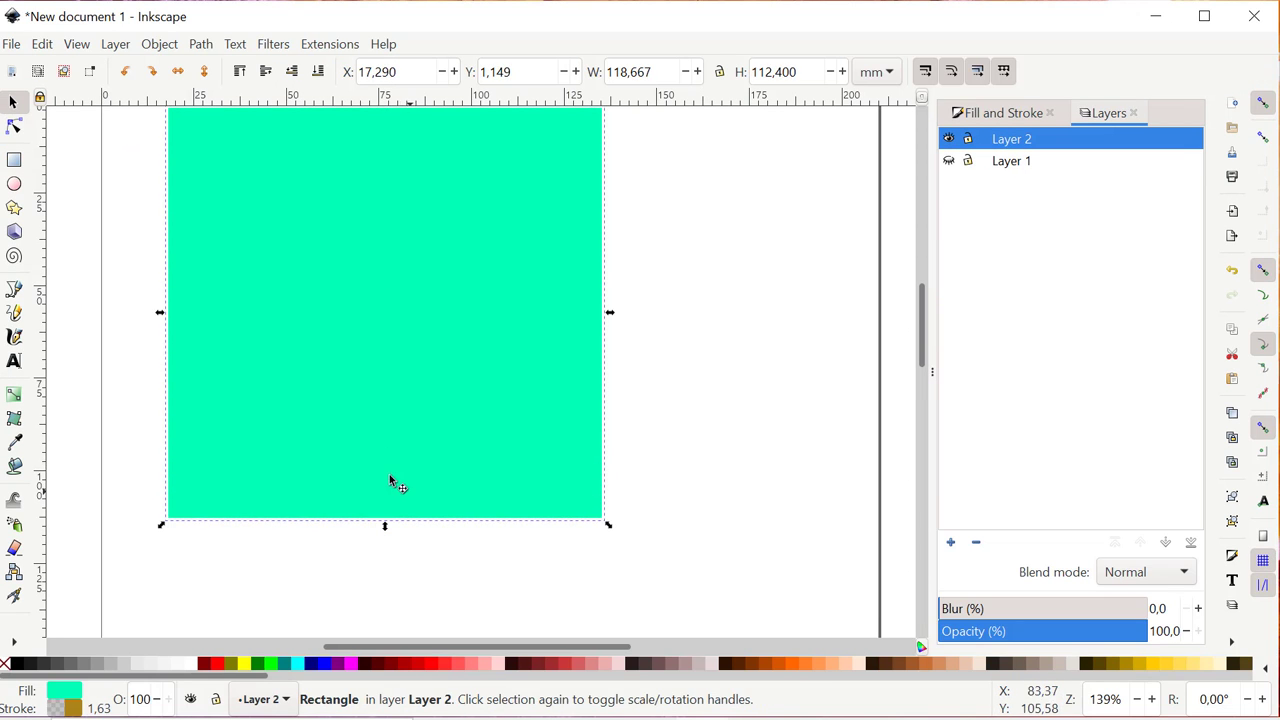
Step: Stretch the turquoise rectangle's bottom edge further down to an overall height of about 143.6 mm
{"action": "key", "text": "minus"}
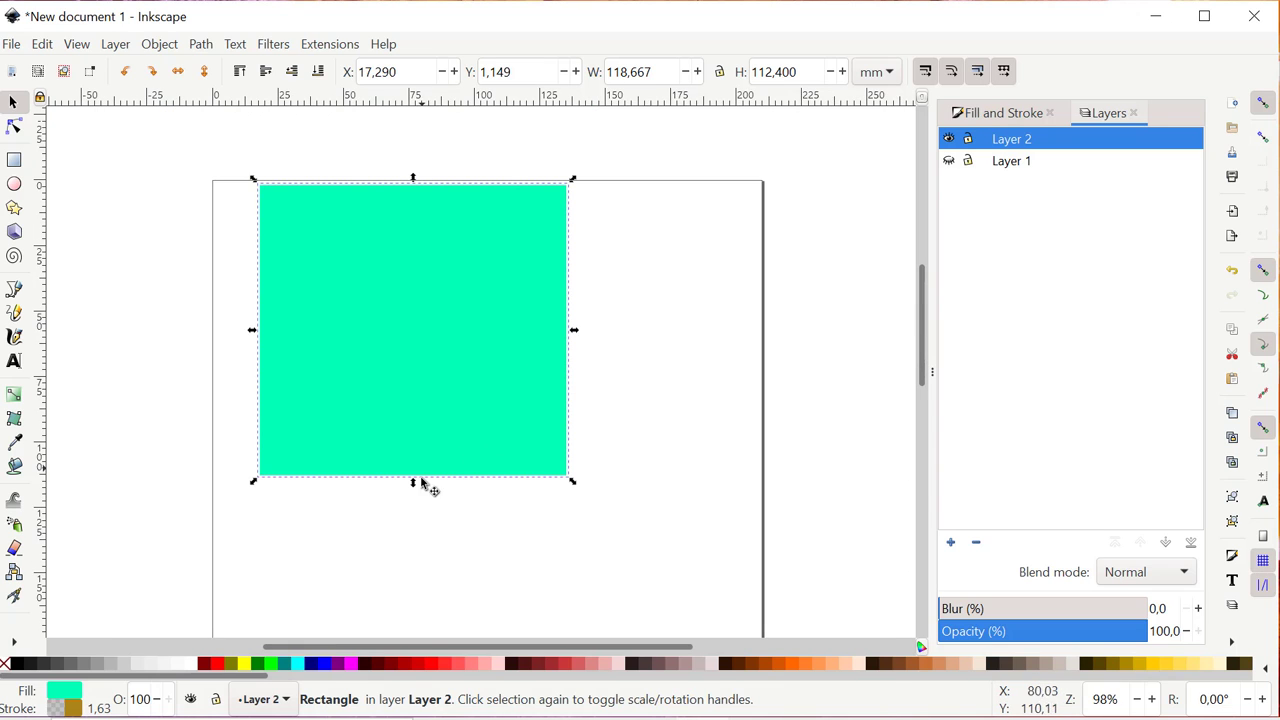
{"action": "left_click_drag", "start_coordinate": [414, 486], "coordinate": [406, 573]}
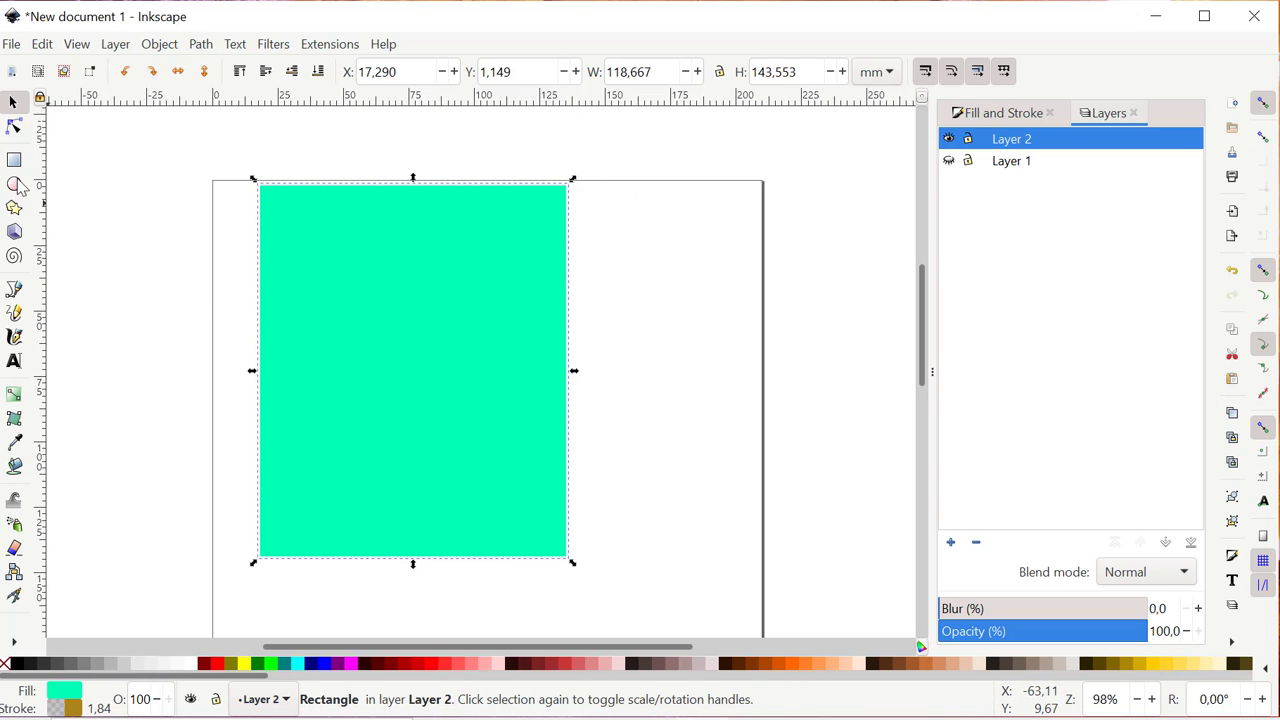
Step: Draw a closed Bezier path about 231.1 × 67.8 mm with its curved edge crossing the rectangle's upper-left corner
{"action": "left_click", "coordinate": [14, 292]}
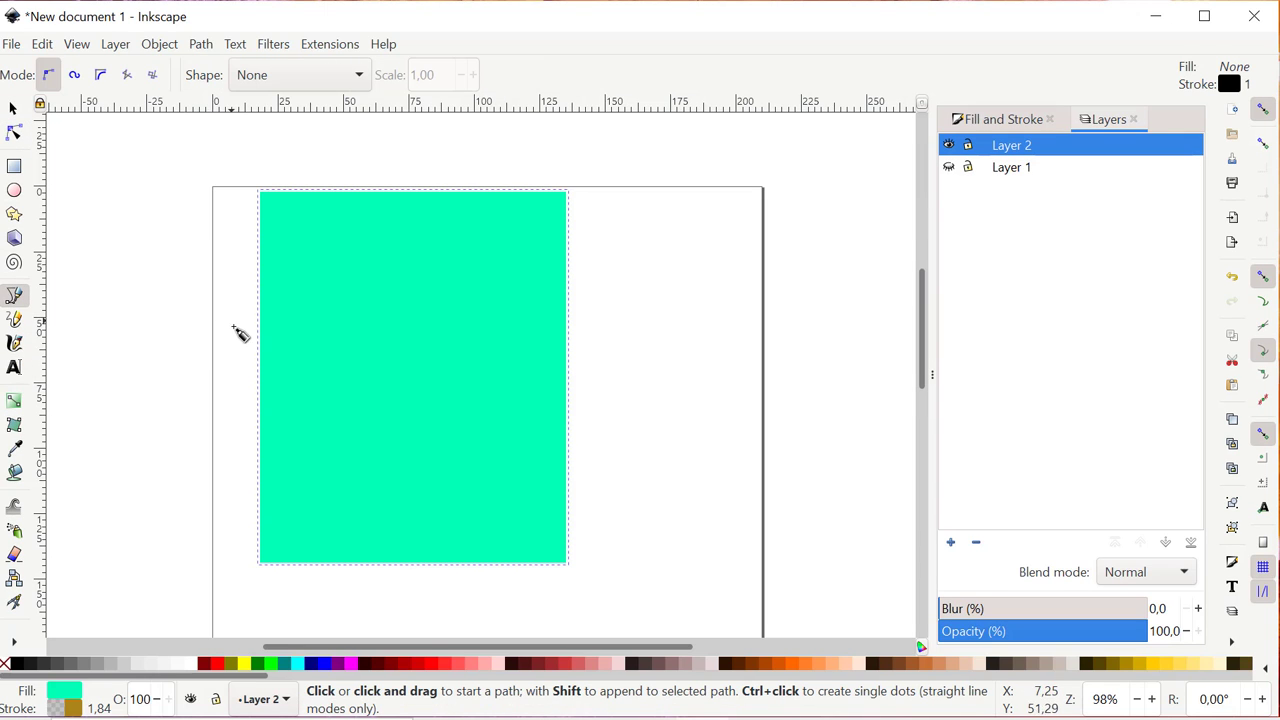
{"action": "left_click", "coordinate": [210, 331]}
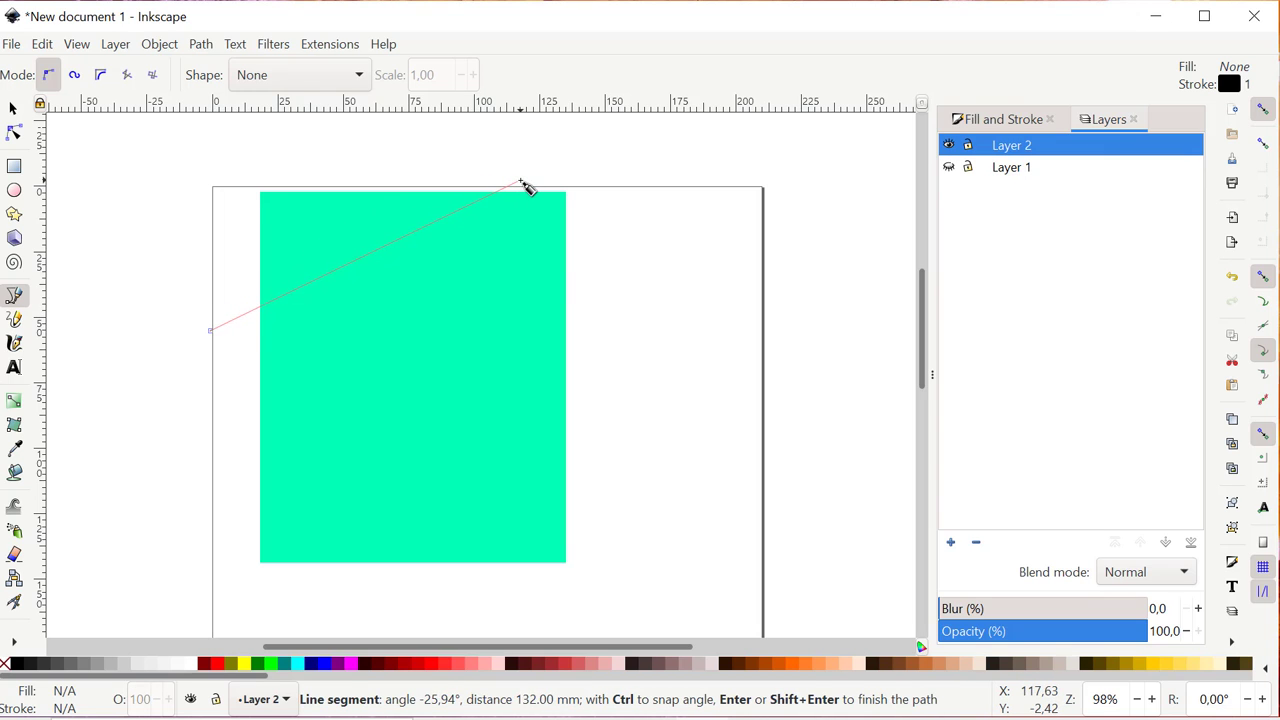
{"action": "left_click_drag", "start_coordinate": [520, 182], "coordinate": [796, 160]}
{"action": "left_click_drag", "start_coordinate": [790, 157], "coordinate": [790, 155]}
{"action": "left_click", "coordinate": [186, 168]}
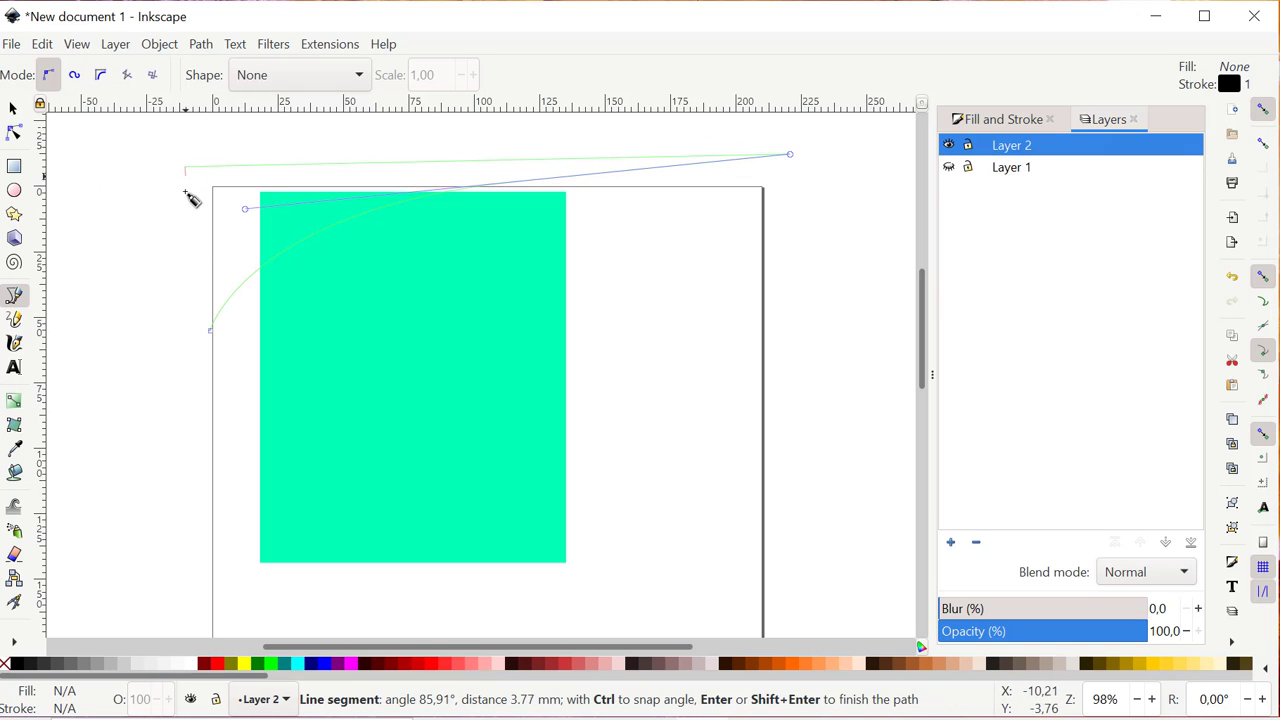
{"action": "left_click", "coordinate": [210, 330]}
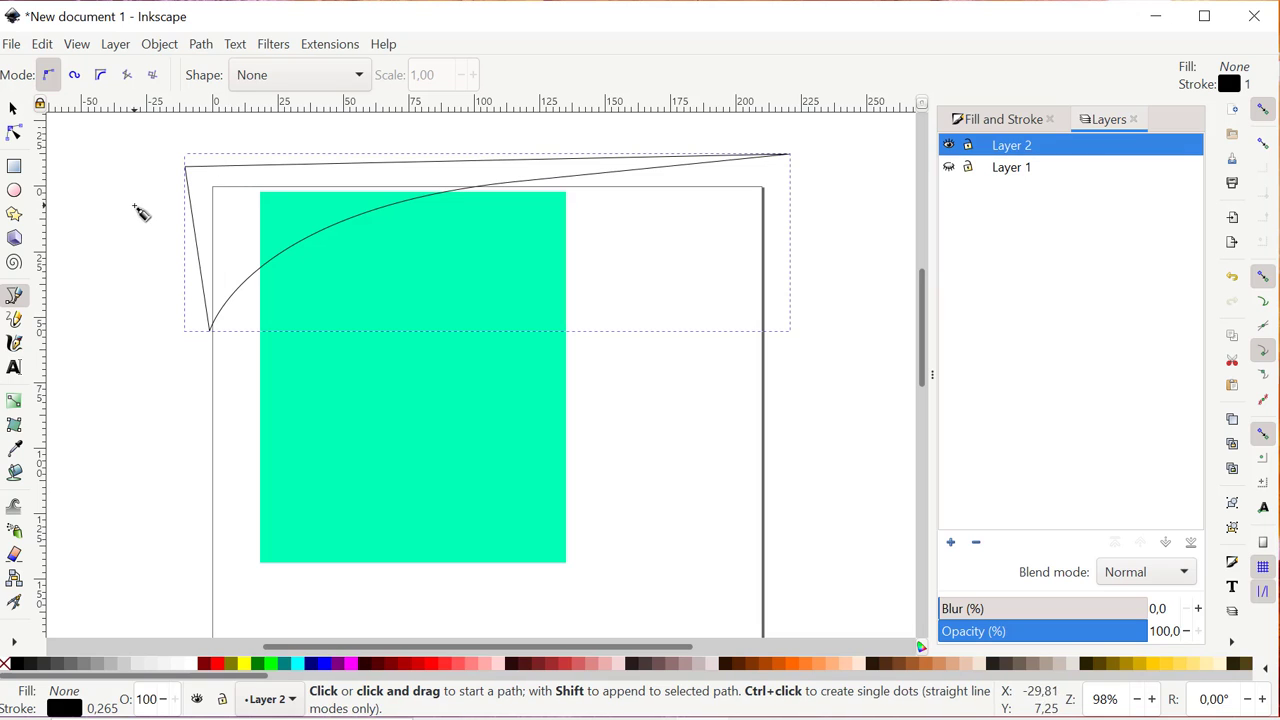
Step: Try an Intersection of the turquoise rectangle with the curved path, and undo it
{"action": "left_click", "coordinate": [13, 110]}
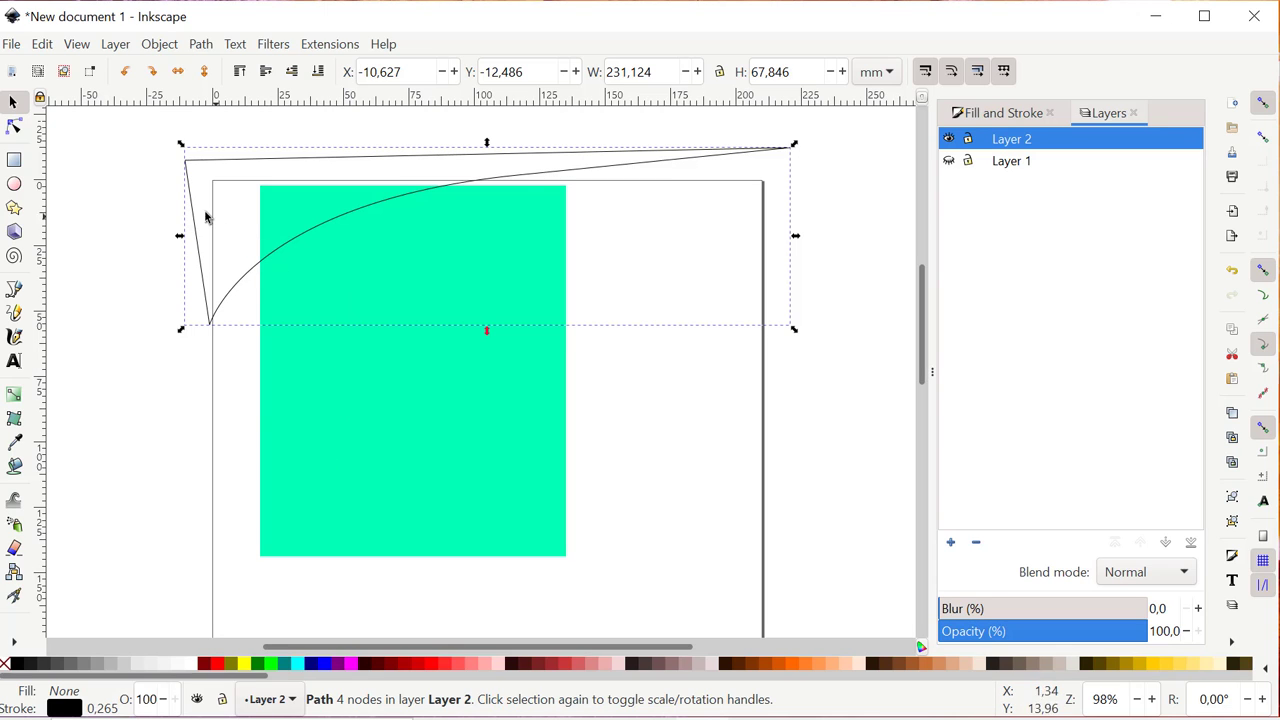
{"action": "left_click", "coordinate": [357, 405]}
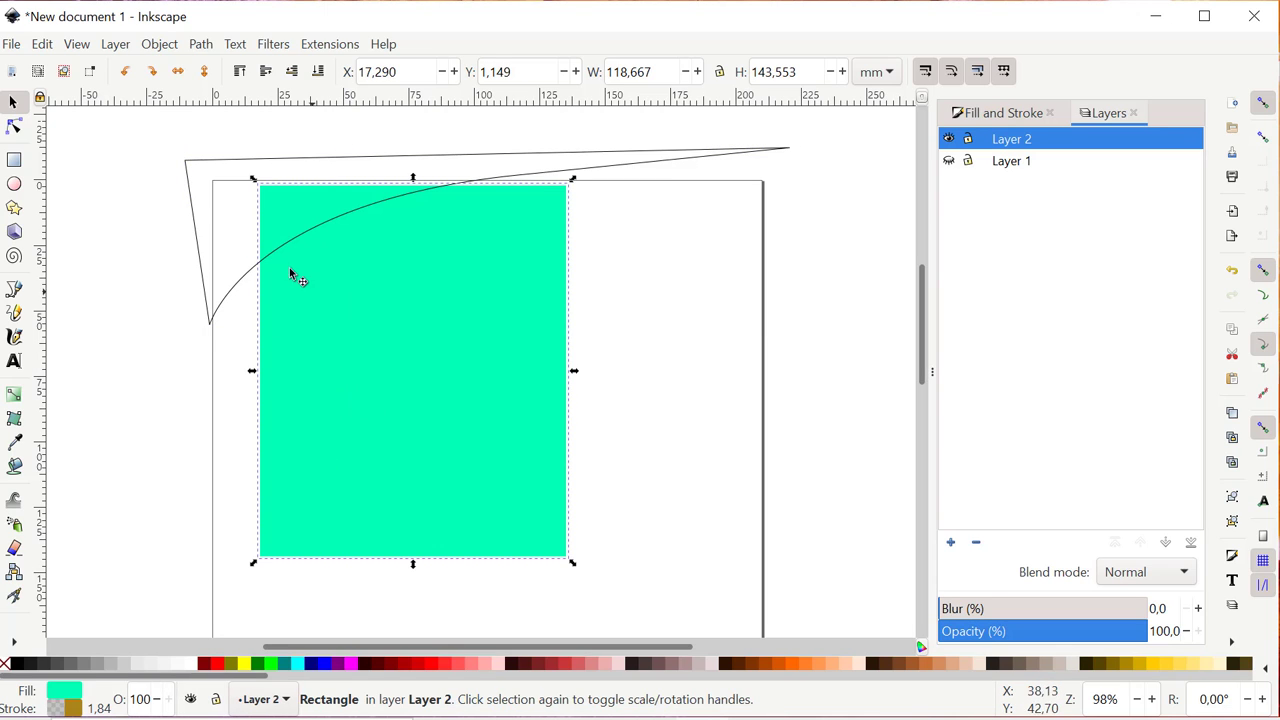
{"action": "left_click", "coordinate": [192, 209], "text": "shift"}
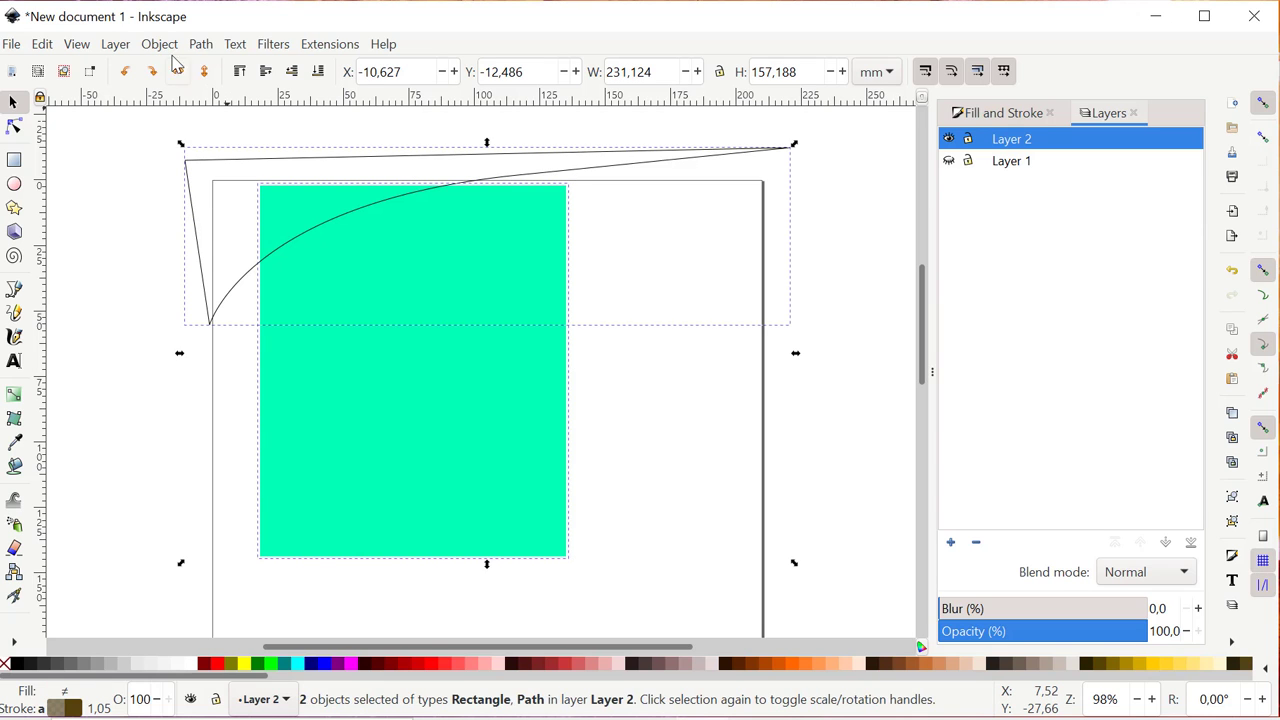
{"action": "left_click", "coordinate": [202, 46]}
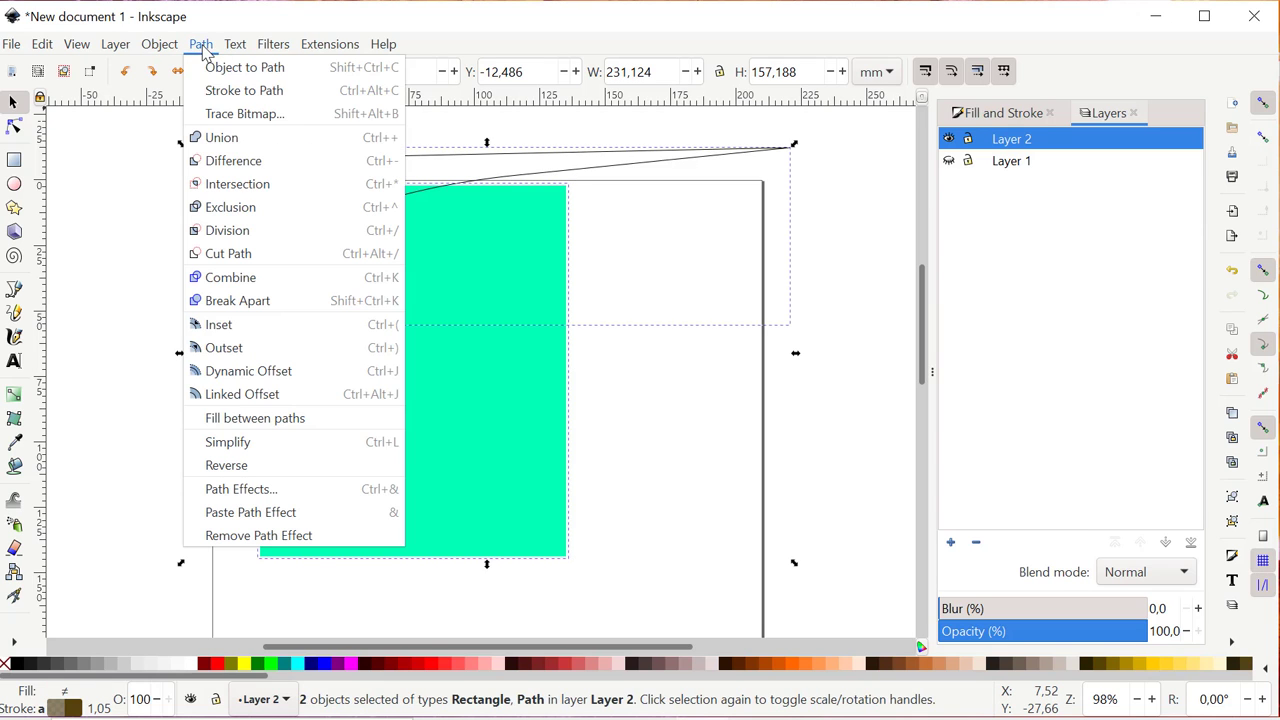
{"action": "left_click", "coordinate": [240, 184]}
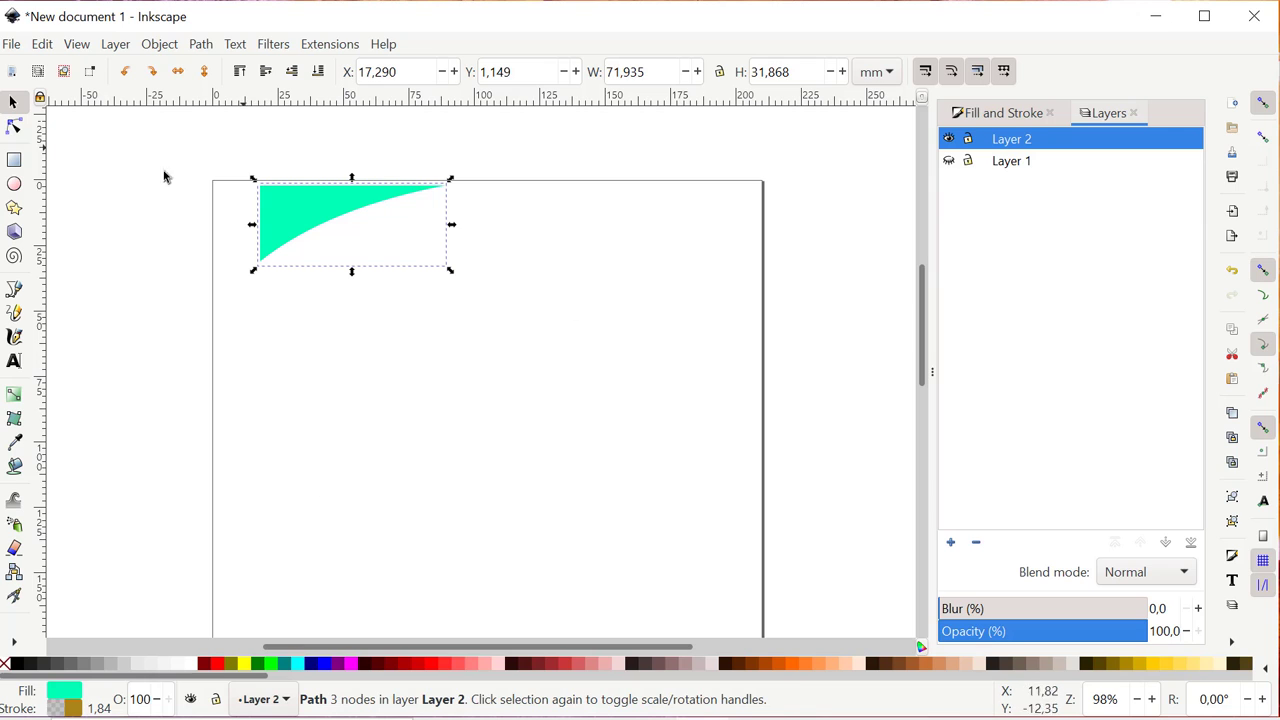
{"action": "key", "text": "ctrl+z"}
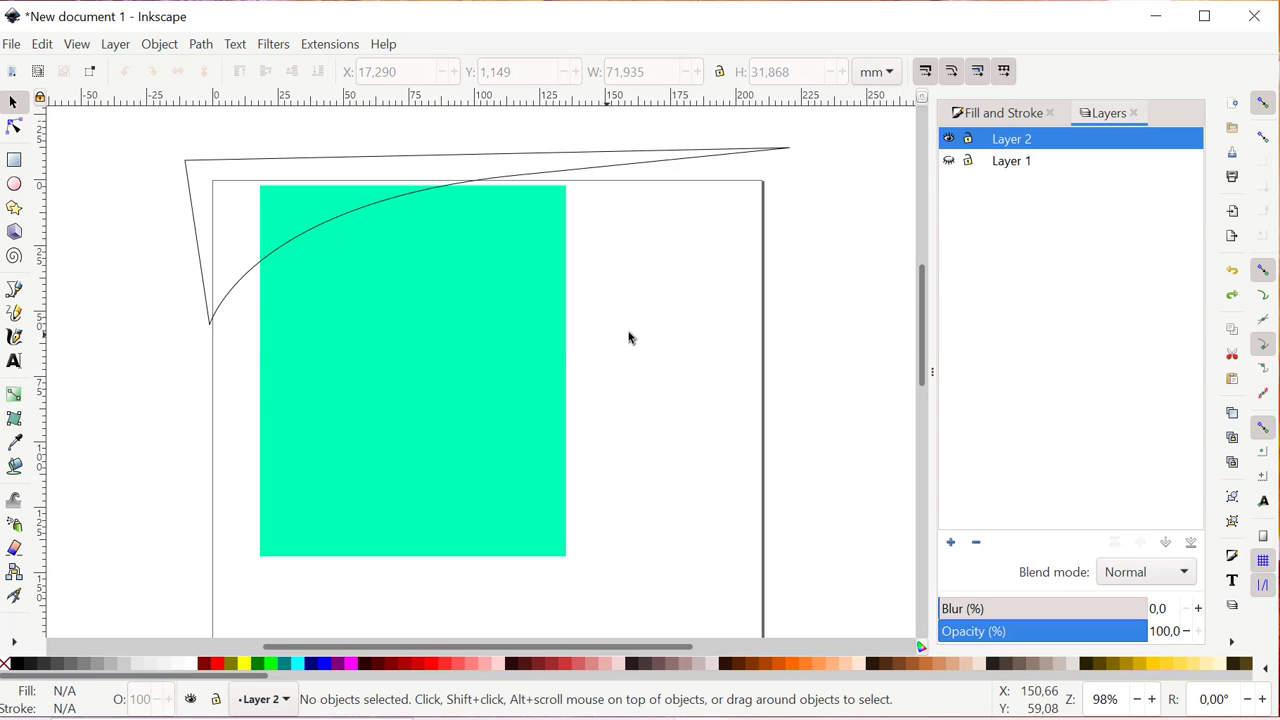
Step: Duplicate the turquoise rectangle in place and undo the duplication
{"action": "left_click", "coordinate": [396, 342]}
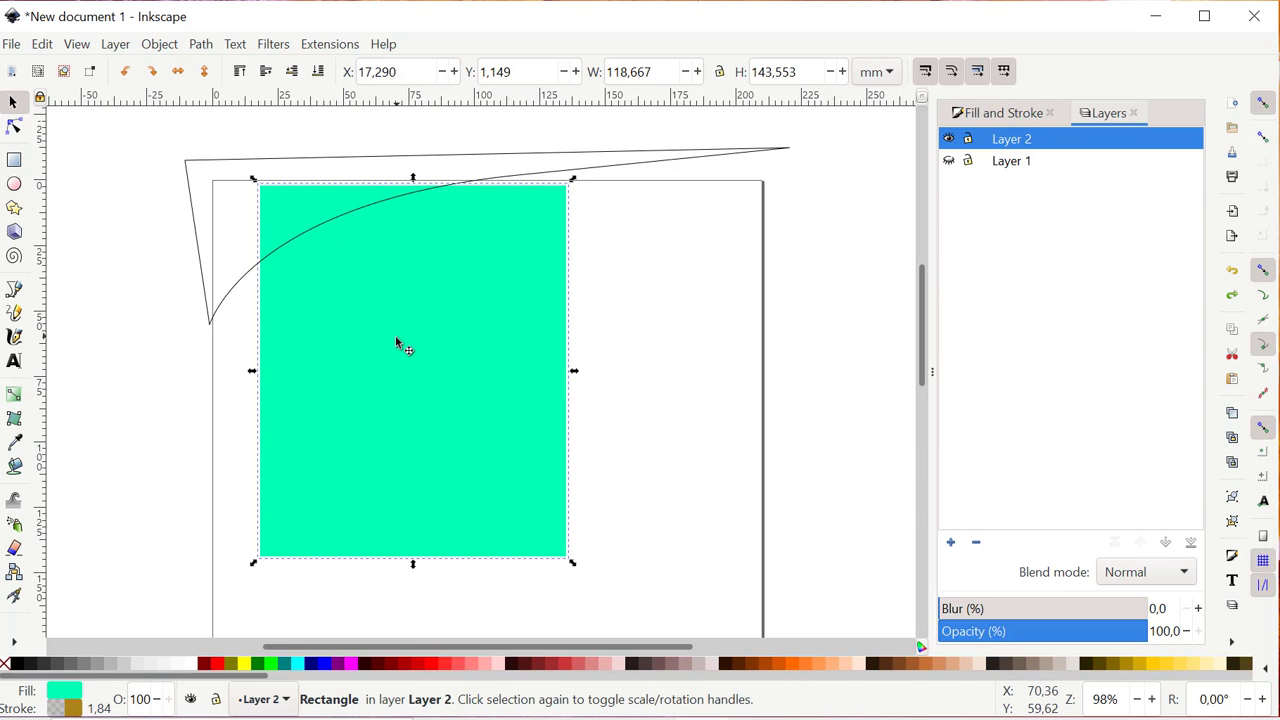
{"action": "right_click", "coordinate": [371, 342]}
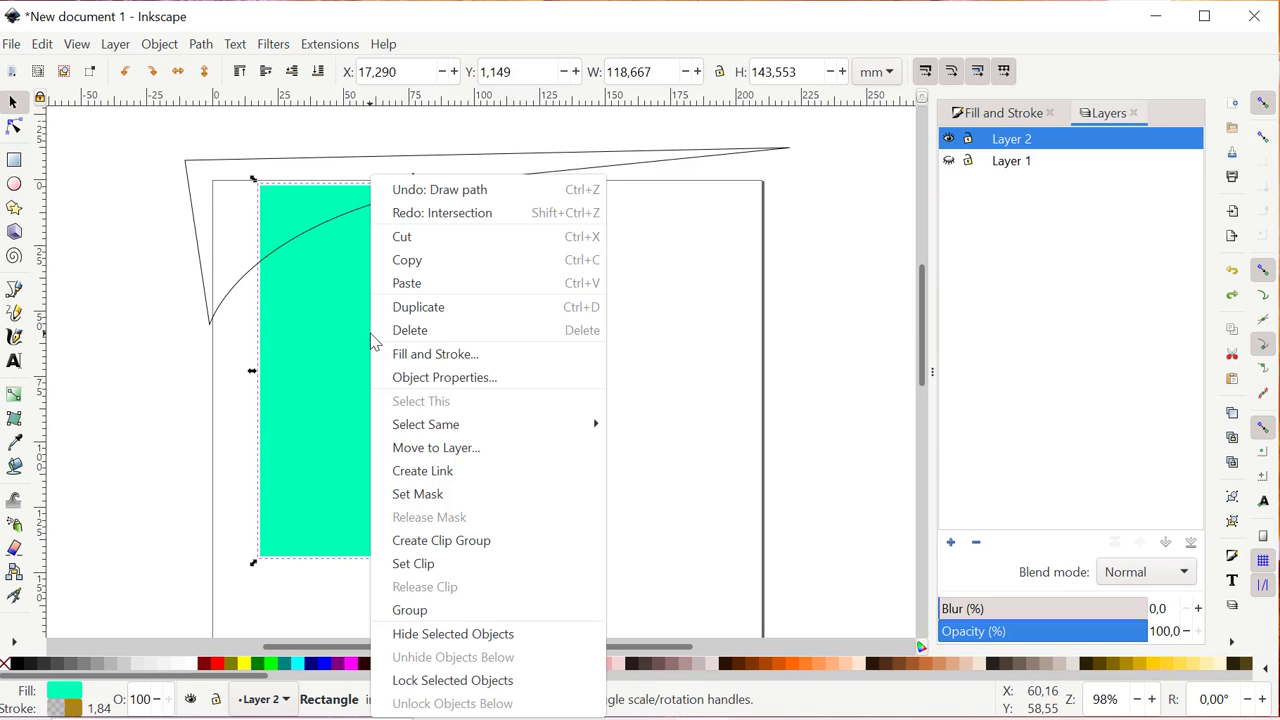
{"action": "left_click", "coordinate": [458, 311]}
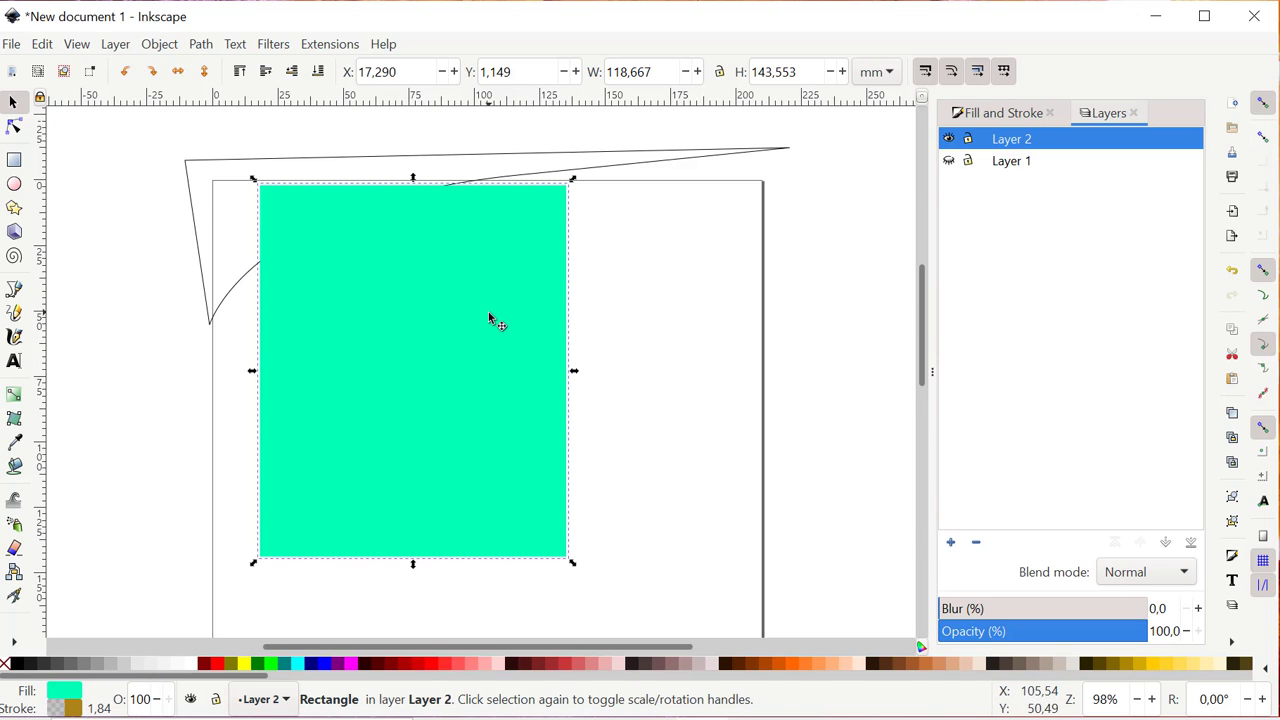
{"action": "key", "text": "ctrl"}
{"action": "key", "text": "ctrl+z"}
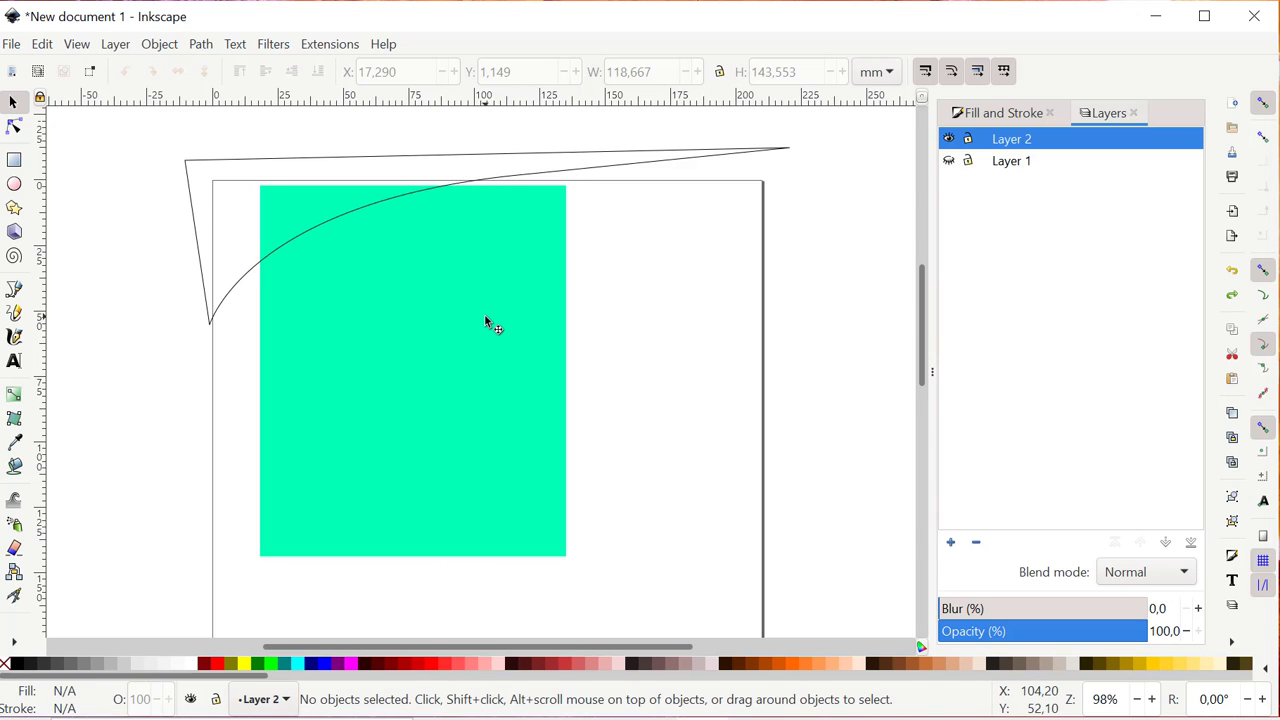
Step: Copy and paste the turquoise rectangle, and delete the pasted copy
{"action": "right_click", "coordinate": [392, 290]}
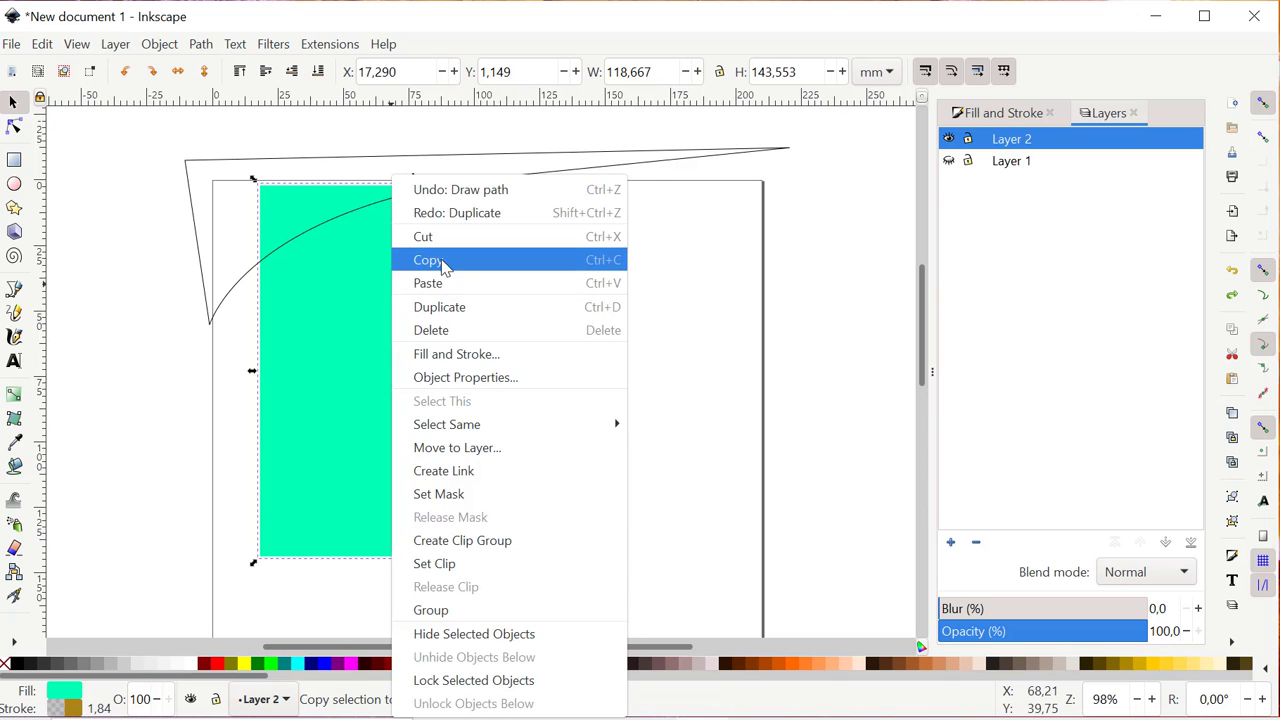
{"action": "left_click", "coordinate": [435, 262]}
{"action": "right_click", "coordinate": [372, 283]}
{"action": "left_click", "coordinate": [408, 284]}
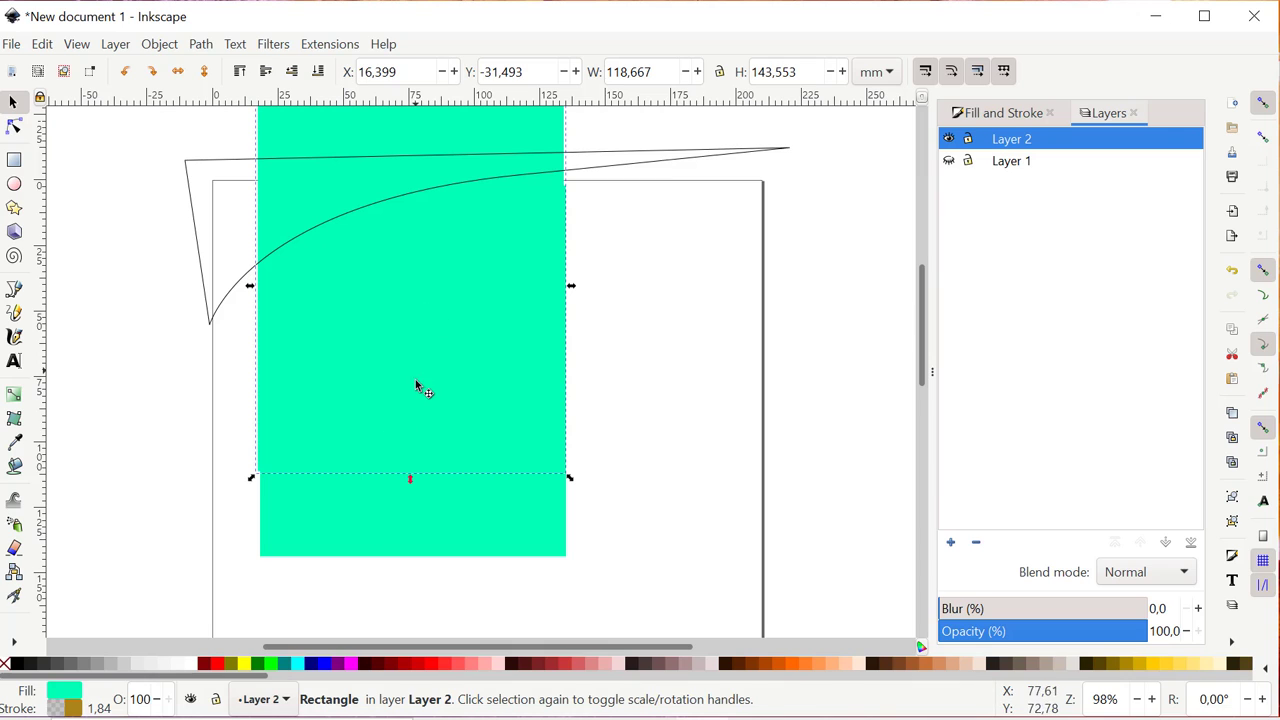
{"action": "key", "text": "Delete"}
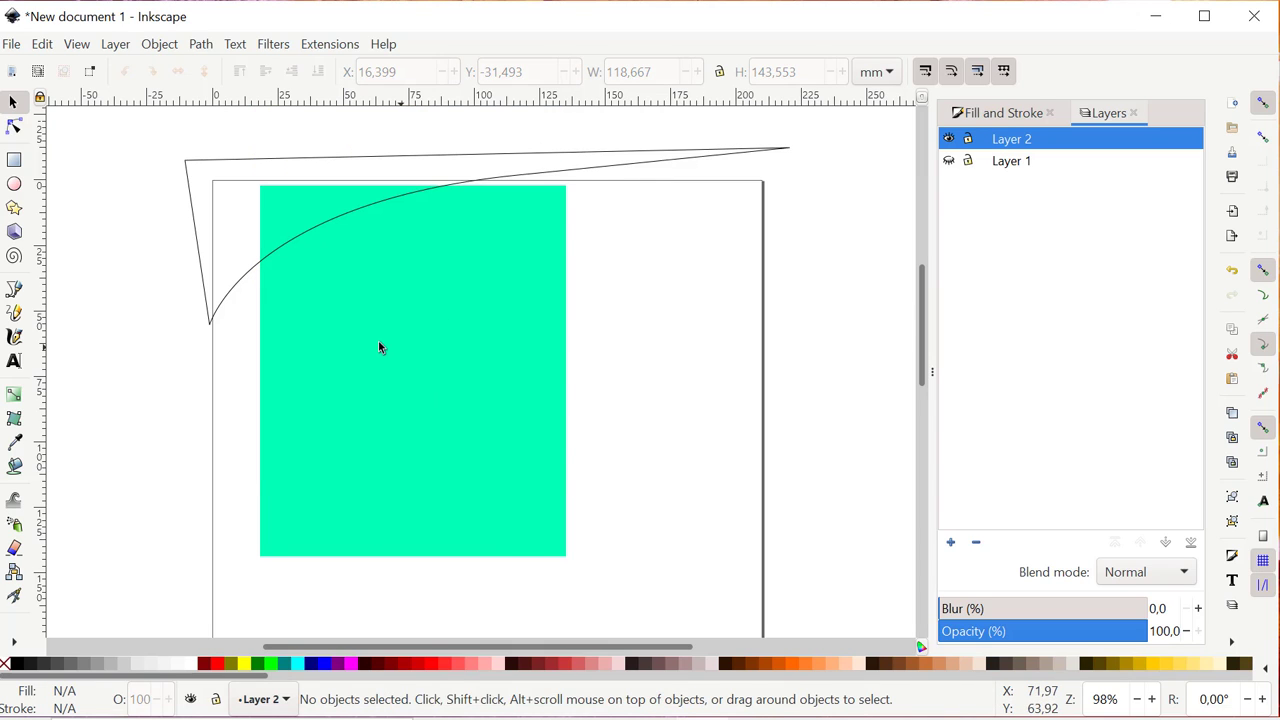
Step: Try duplicating the rectangle and intersecting it with the curved path, and undo the intersection
{"action": "right_click", "coordinate": [379, 342]}
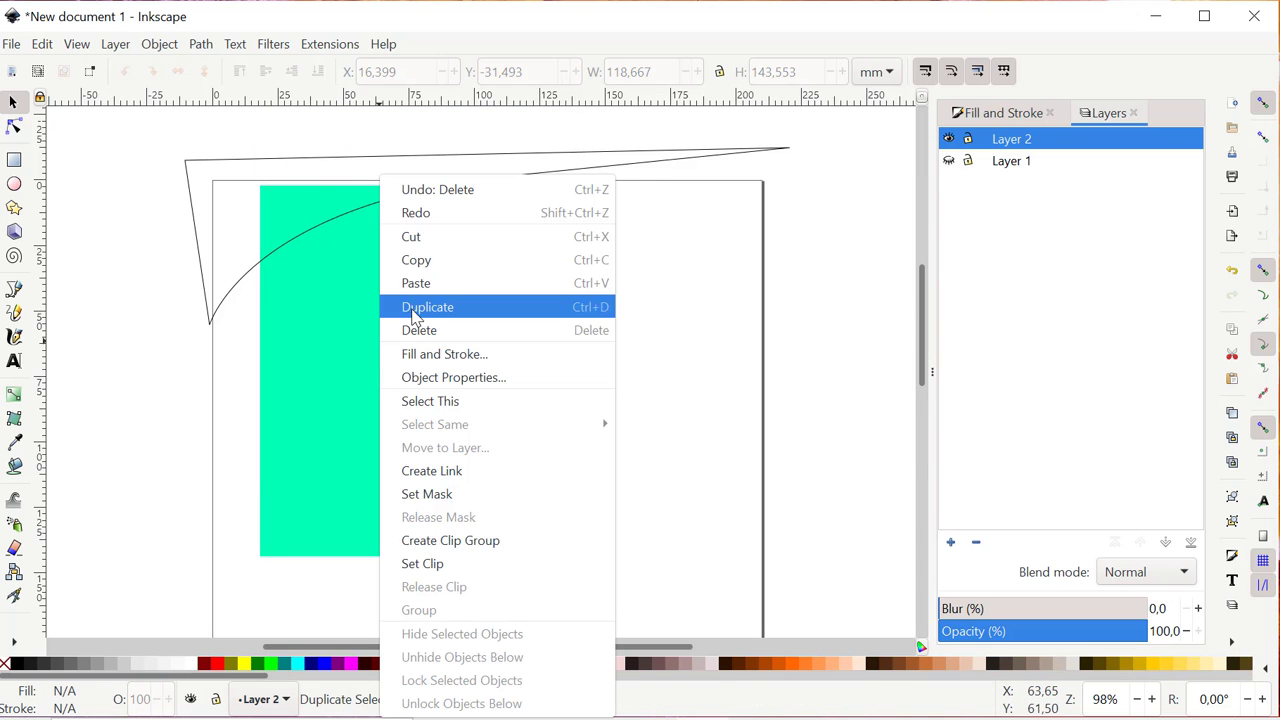
{"action": "left_click", "coordinate": [413, 316]}
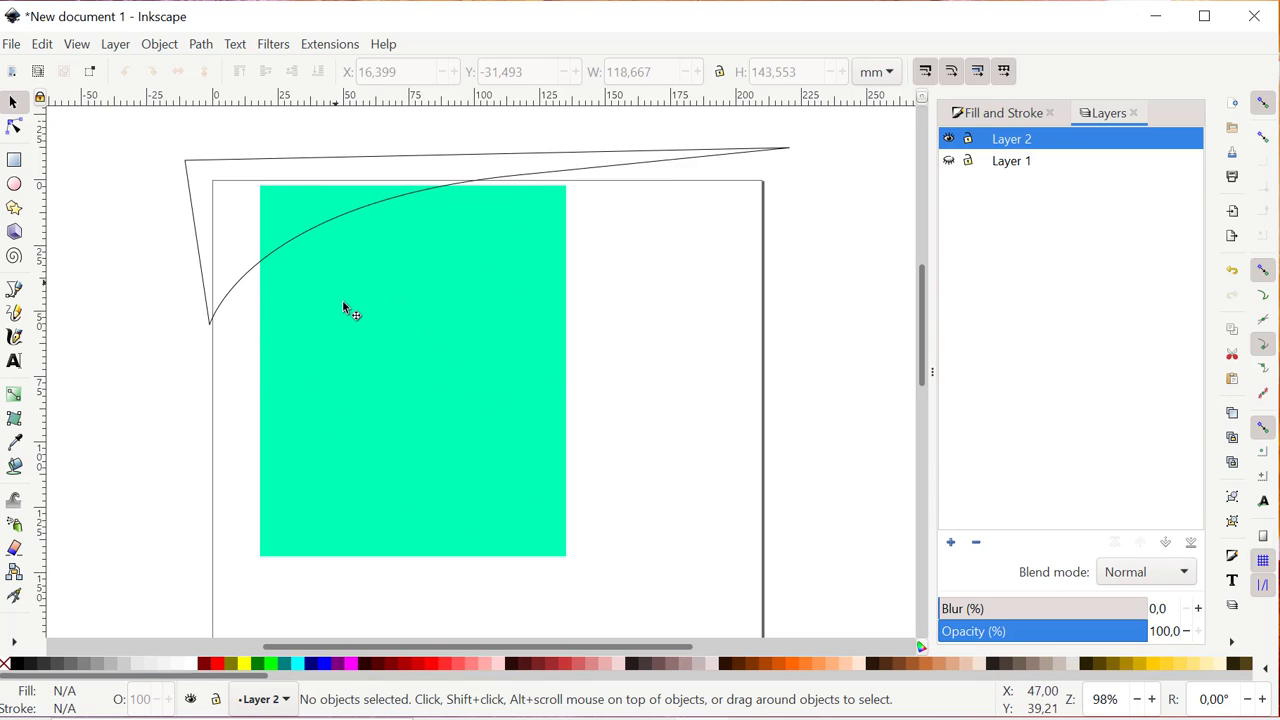
{"action": "left_click", "coordinate": [407, 342]}
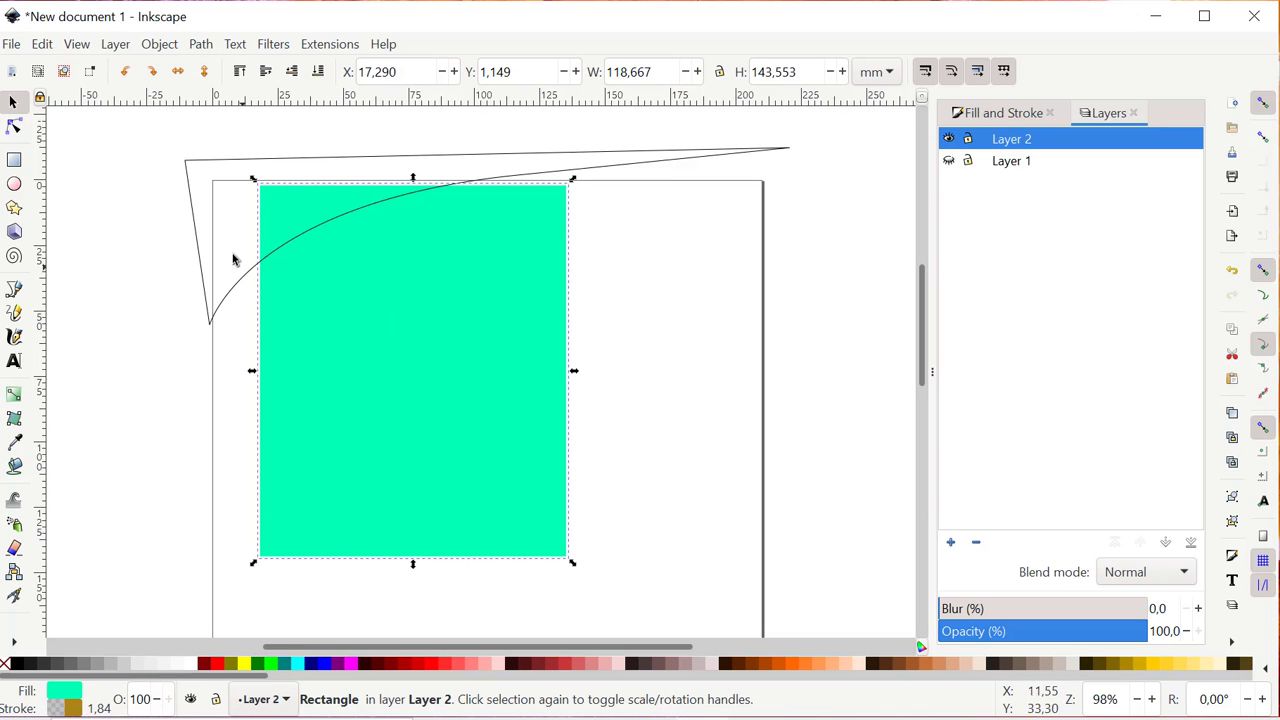
{"action": "key", "text": "shift"}
{"action": "left_click", "coordinate": [197, 240], "text": "shift"}
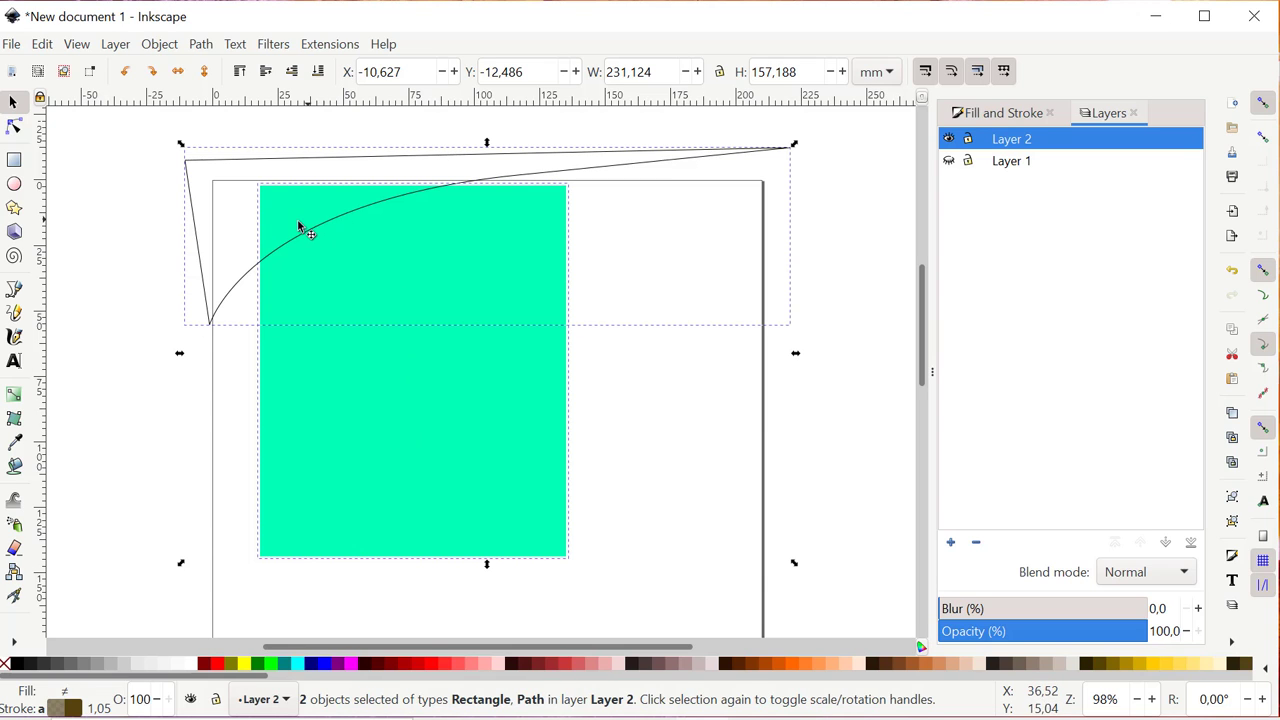
{"action": "left_click", "coordinate": [200, 44]}
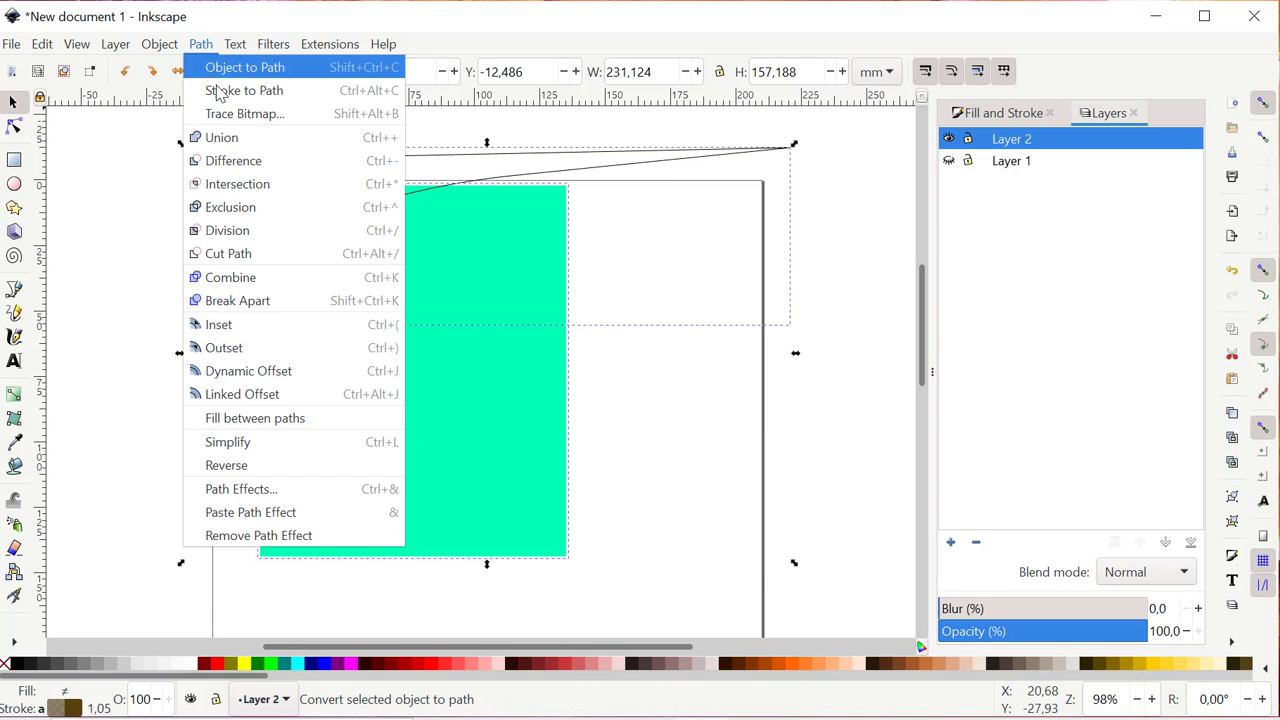
{"action": "left_click", "coordinate": [237, 185]}
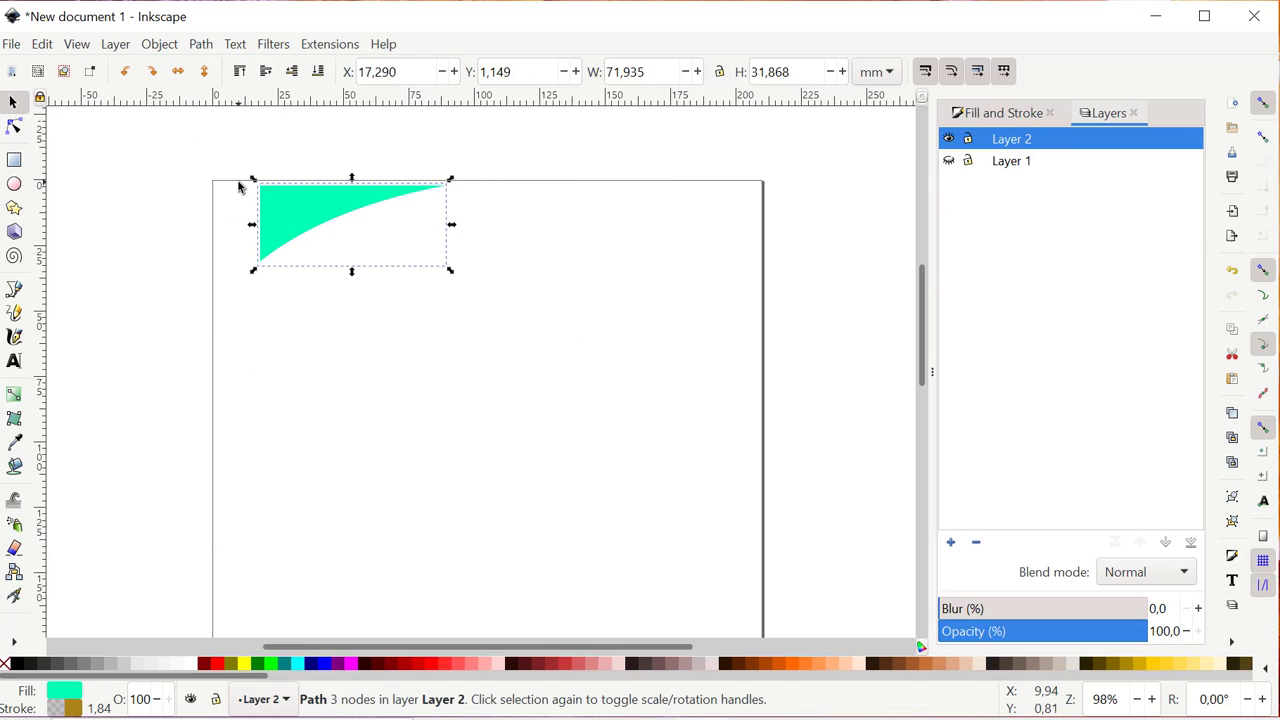
{"action": "key", "text": "ctrl+z"}
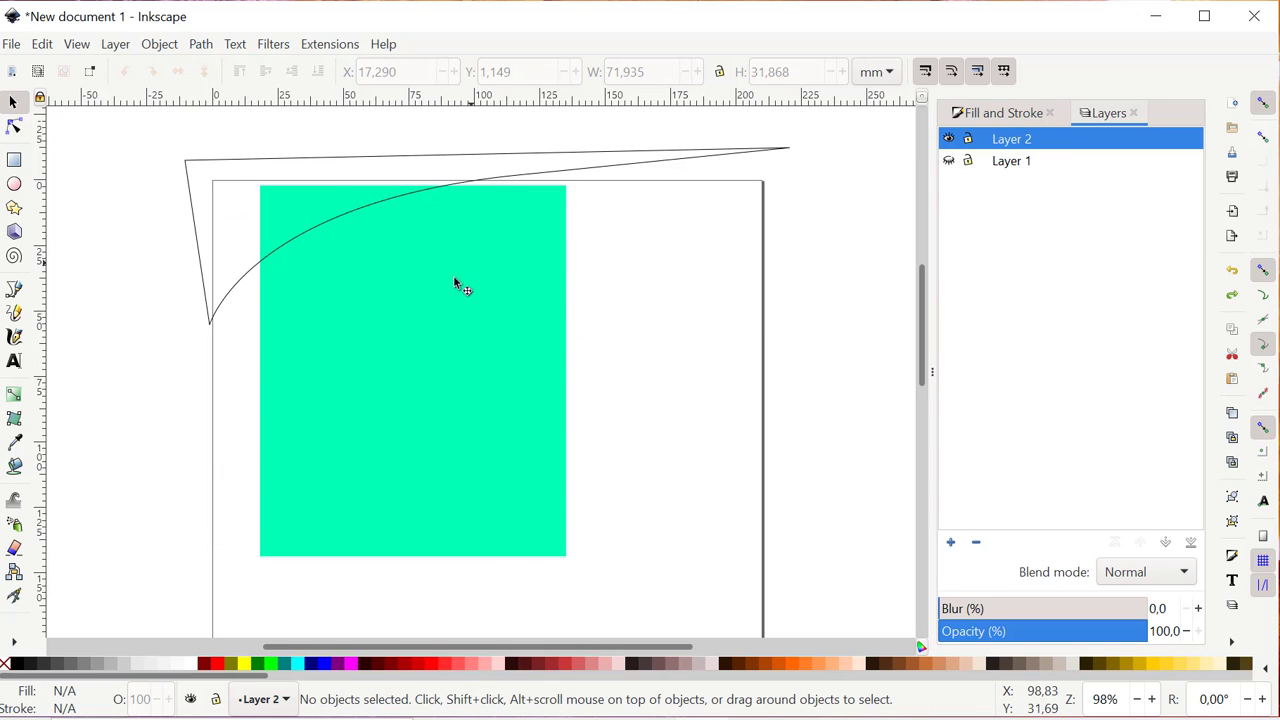
Step: Duplicate the turquoise rectangle in place on Layer 2
{"action": "left_click", "coordinate": [382, 286]}
{"action": "right_click", "coordinate": [382, 286]}
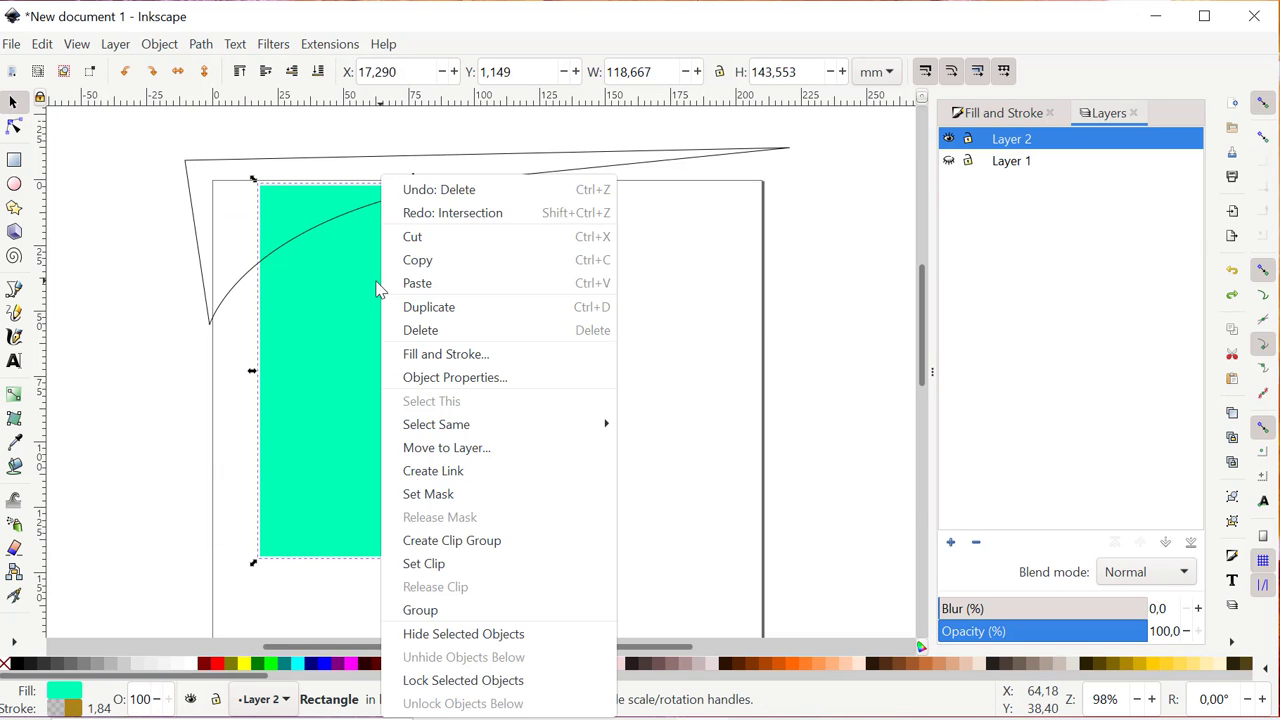
{"action": "left_click", "coordinate": [424, 314]}
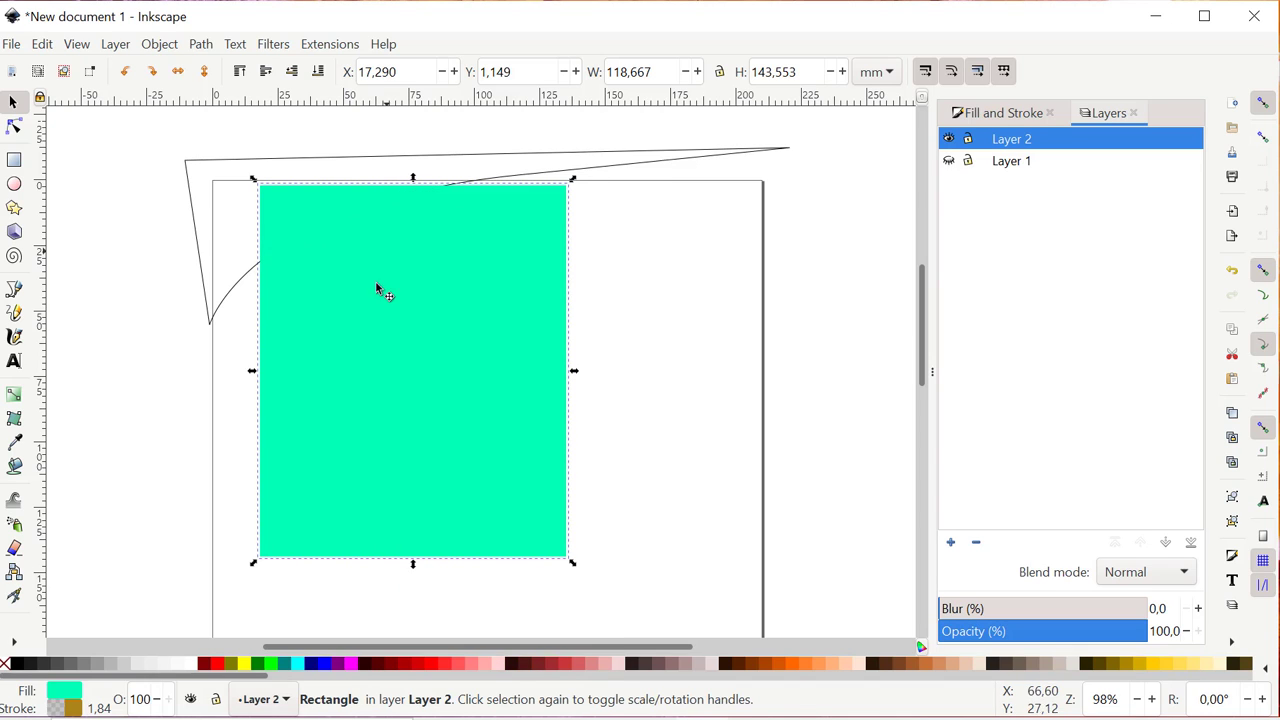
Step: Intersect the duplicate rectangle with the curved path, leaving a curved corner shape over the original rectangle
{"action": "left_click", "coordinate": [621, 331]}
{"action": "left_click", "coordinate": [326, 320]}
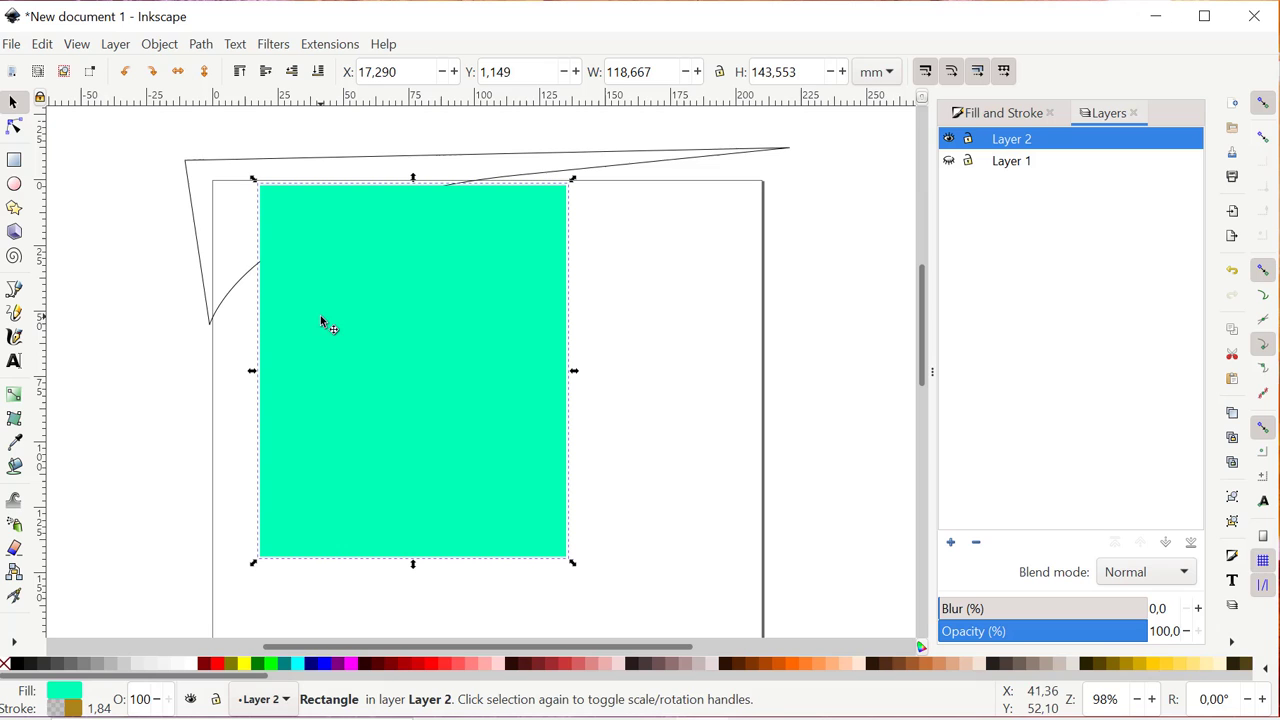
{"action": "left_click", "coordinate": [197, 231], "text": "shift"}
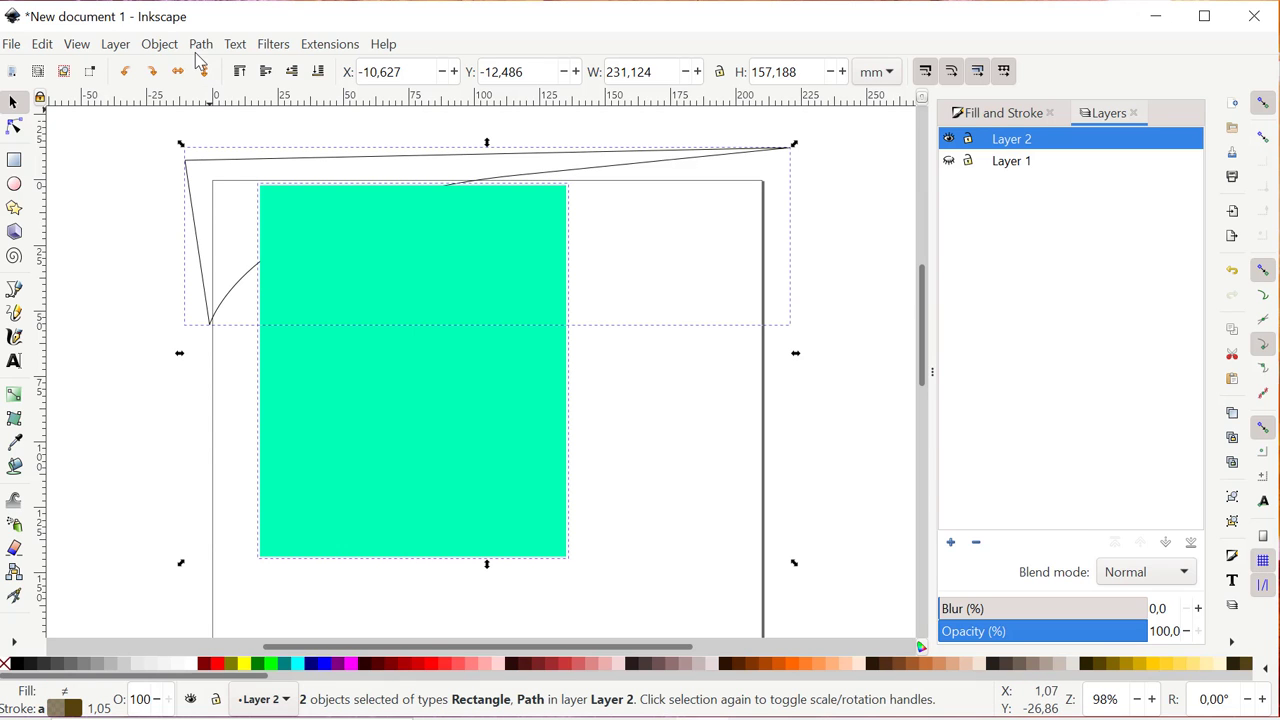
{"action": "left_click", "coordinate": [200, 44]}
{"action": "left_click", "coordinate": [248, 186]}
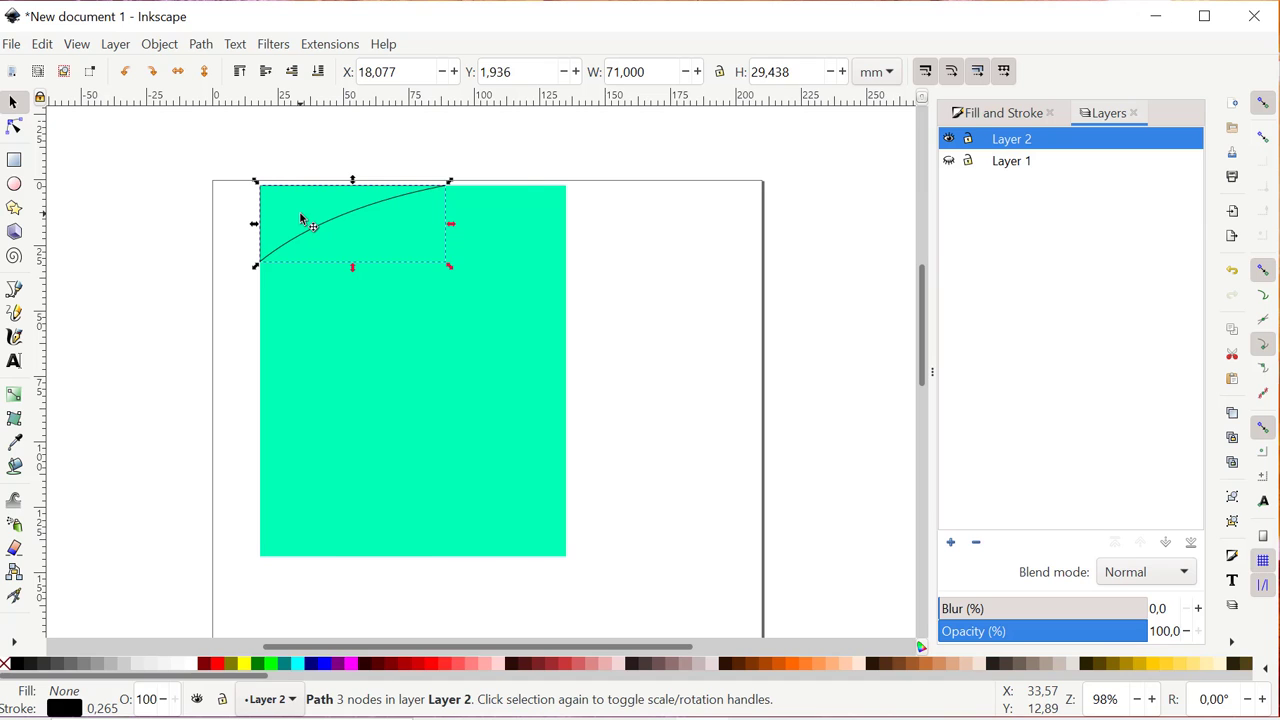
Step: Duplicate the curved corner shape and compress the copy upward to a height of about 12.2 mm
{"action": "right_click", "coordinate": [300, 218]}
{"action": "left_click", "coordinate": [363, 306]}
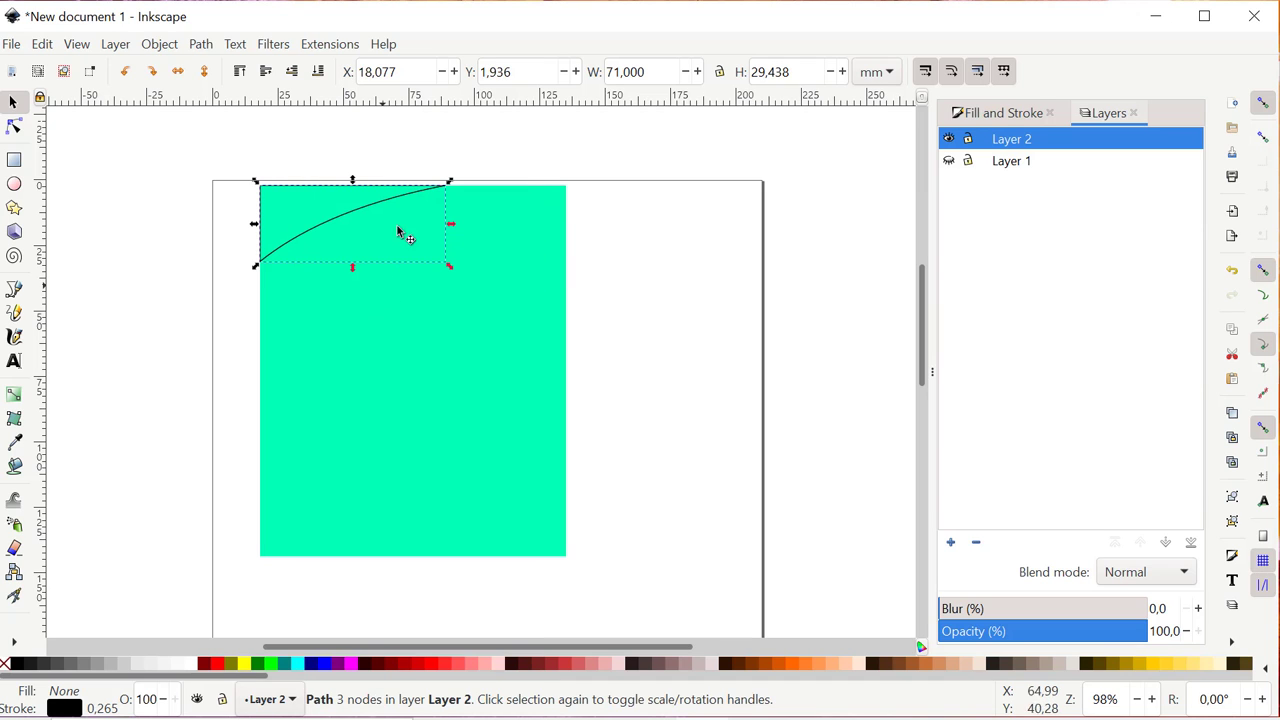
{"action": "left_click_drag", "start_coordinate": [352, 268], "coordinate": [351, 226]}
{"action": "key", "text": "Escape"}
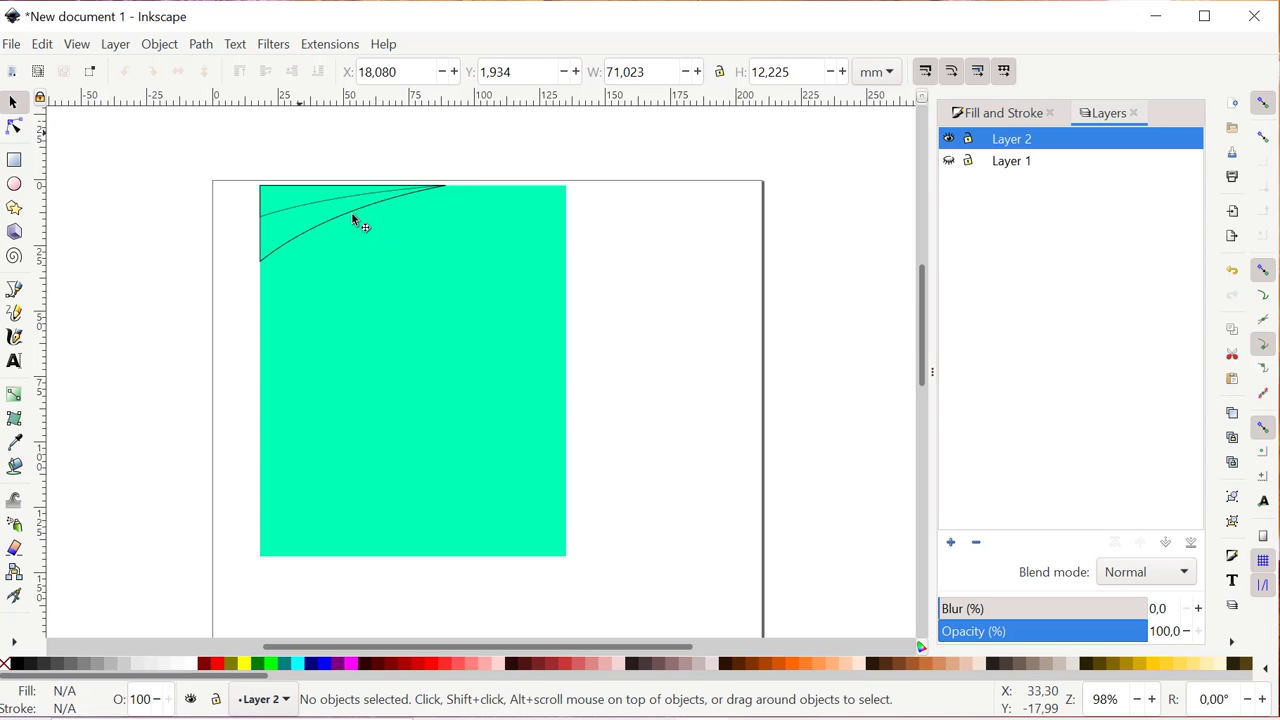
Step: Apply a linear gradient to the larger curved corner shape, running diagonally from its upper-left corner to just past its curved edge
{"action": "left_click", "coordinate": [307, 227]}
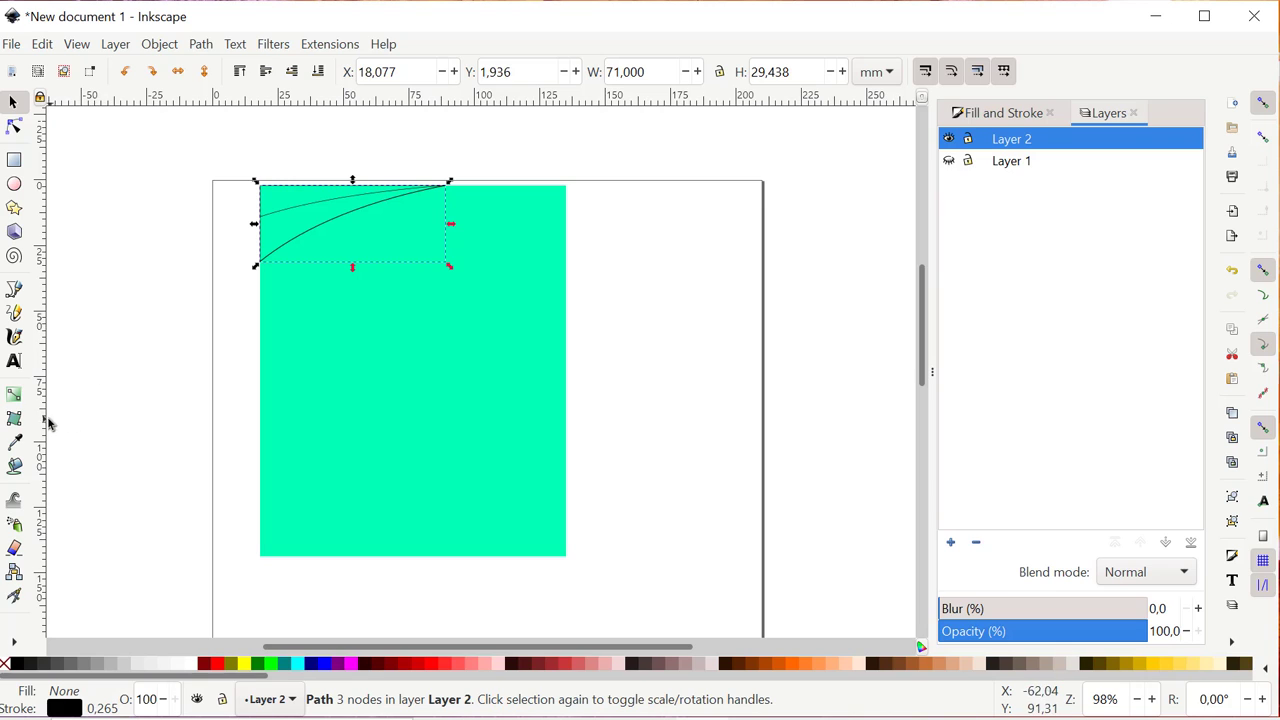
{"action": "left_click", "coordinate": [14, 394]}
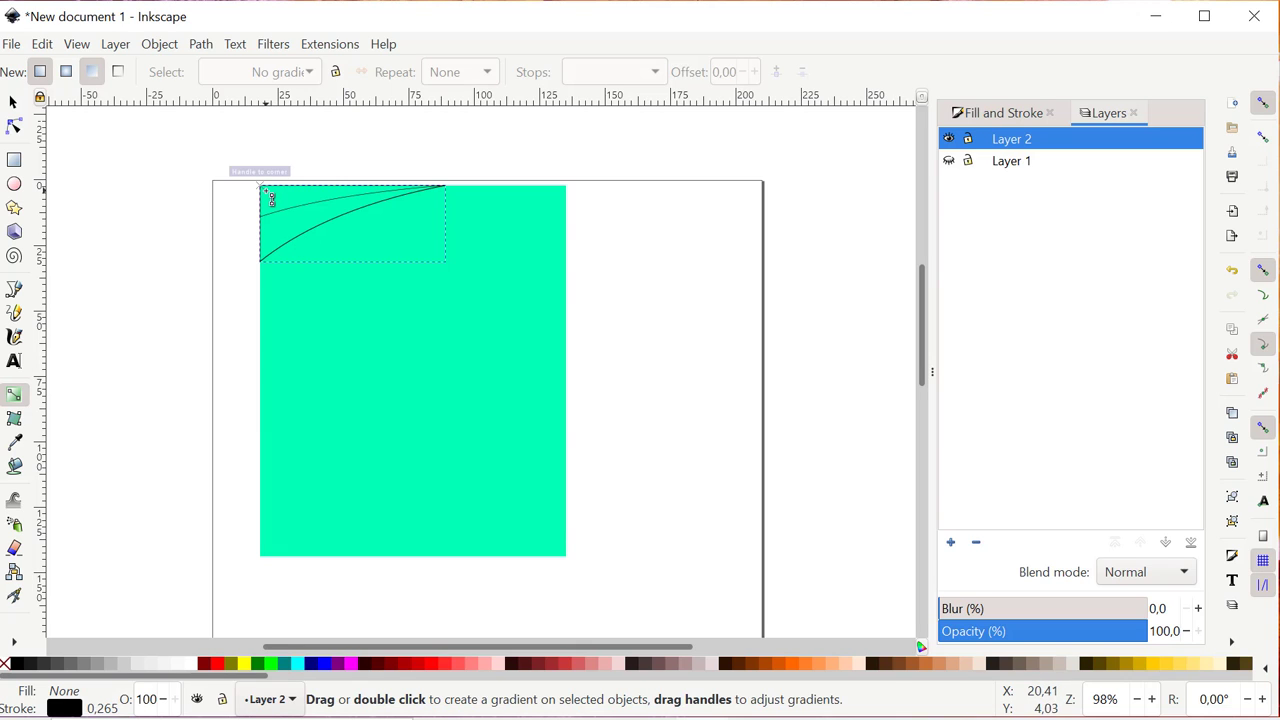
{"action": "left_click_drag", "start_coordinate": [266, 190], "coordinate": [304, 217]}
{"action": "left_click", "coordinate": [331, 240]}
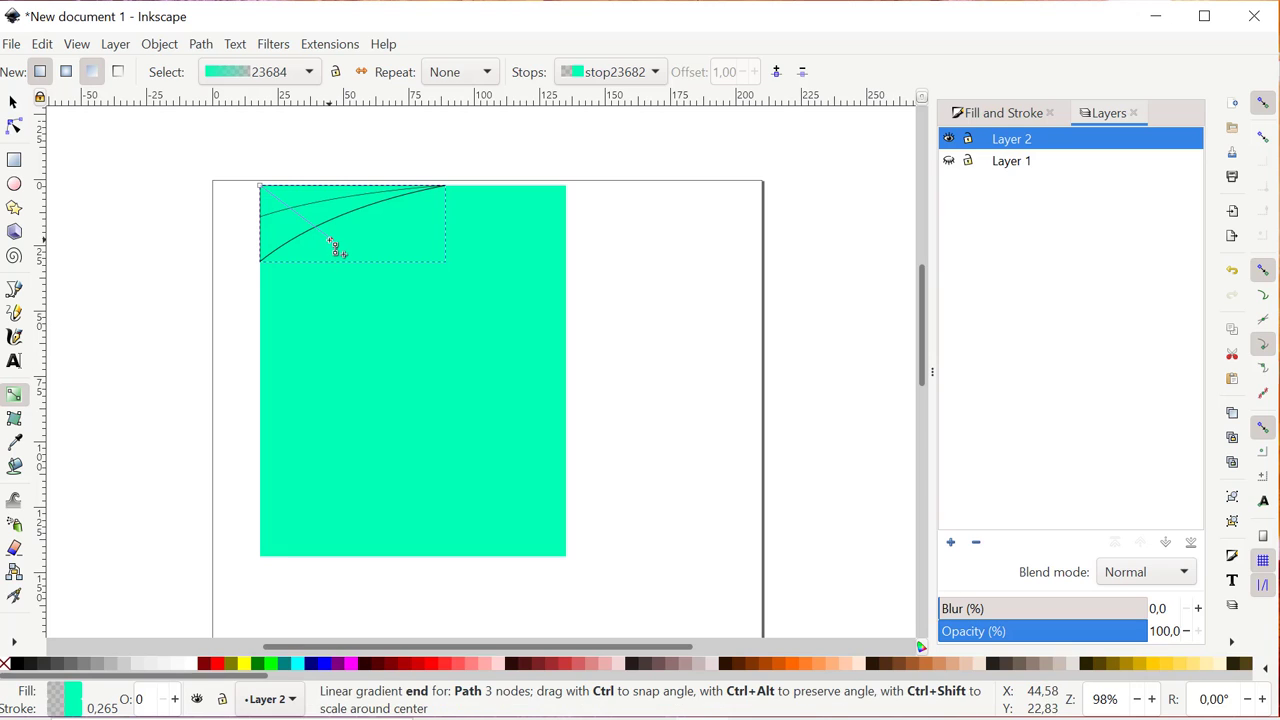
{"action": "left_click_drag", "start_coordinate": [332, 242], "coordinate": [314, 235]}
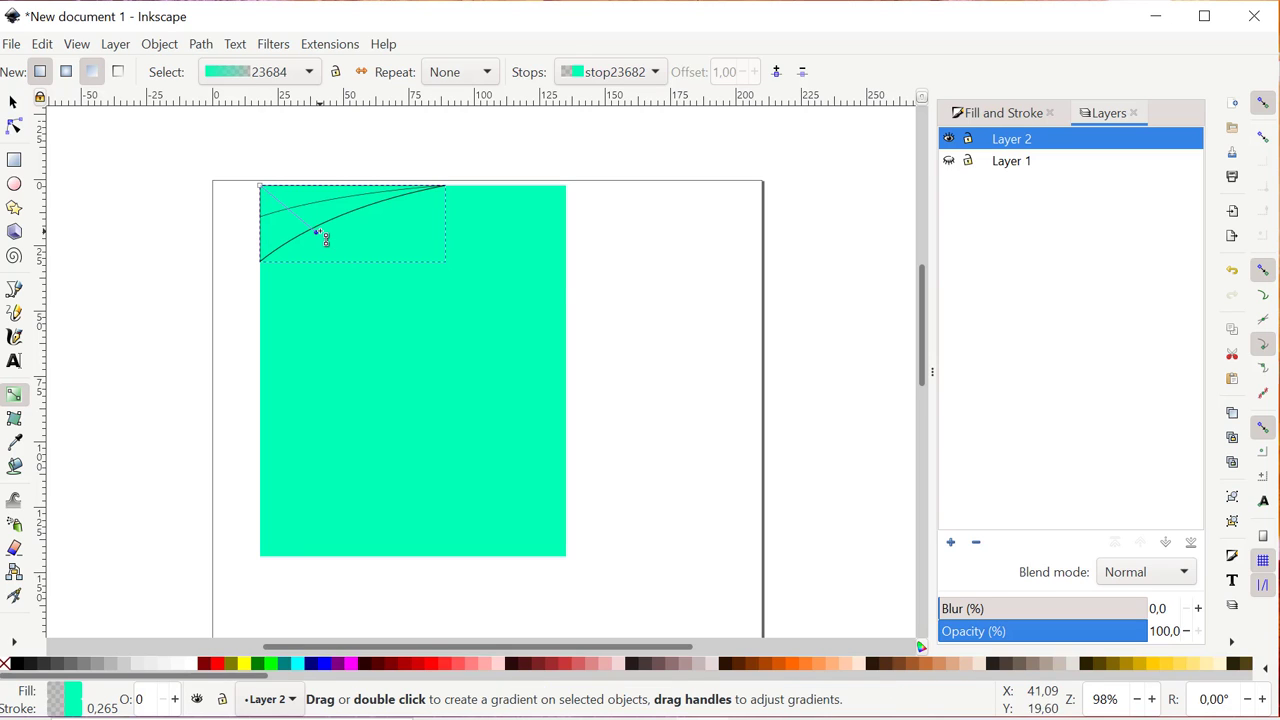
{"action": "left_click", "coordinate": [317, 235]}
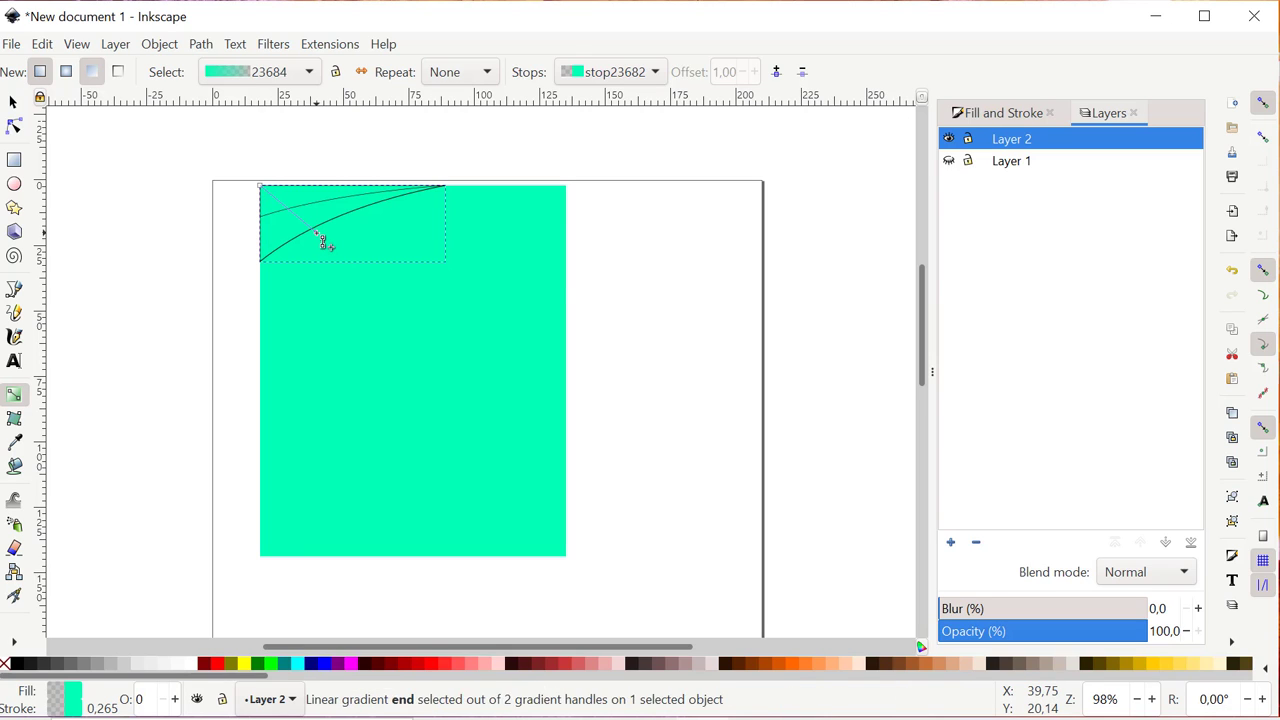
Step: Set the end stop of the larger corner shape's gradient to blue (0029ff) with 100% opacity
{"action": "left_click", "coordinate": [1000, 113]}
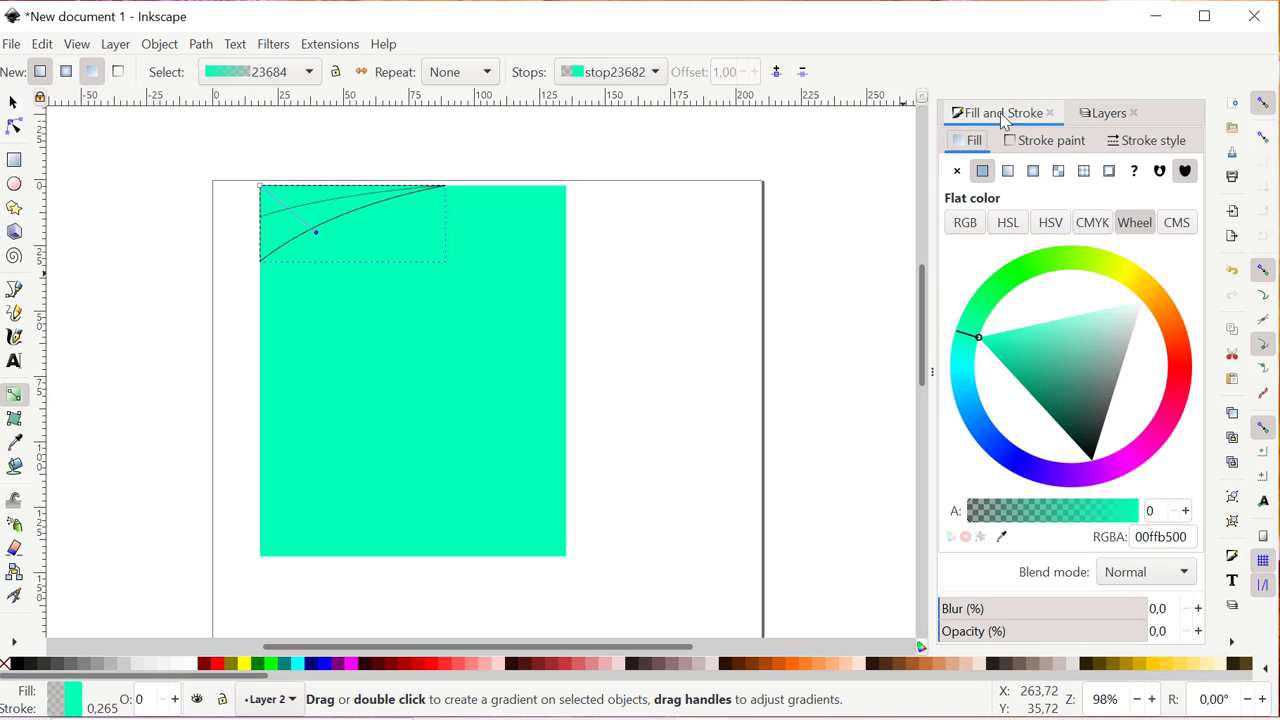
{"action": "mouse_move", "coordinate": [976, 343]}
{"action": "left_mouse_down"}
{"action": "mouse_move", "coordinate": [977, 434]}
{"action": "mouse_move", "coordinate": [1006, 449]}
{"action": "mouse_move", "coordinate": [965, 425]}
{"action": "left_mouse_up"}
{"action": "left_click_drag", "start_coordinate": [917, 463], "coordinate": [955, 509]}
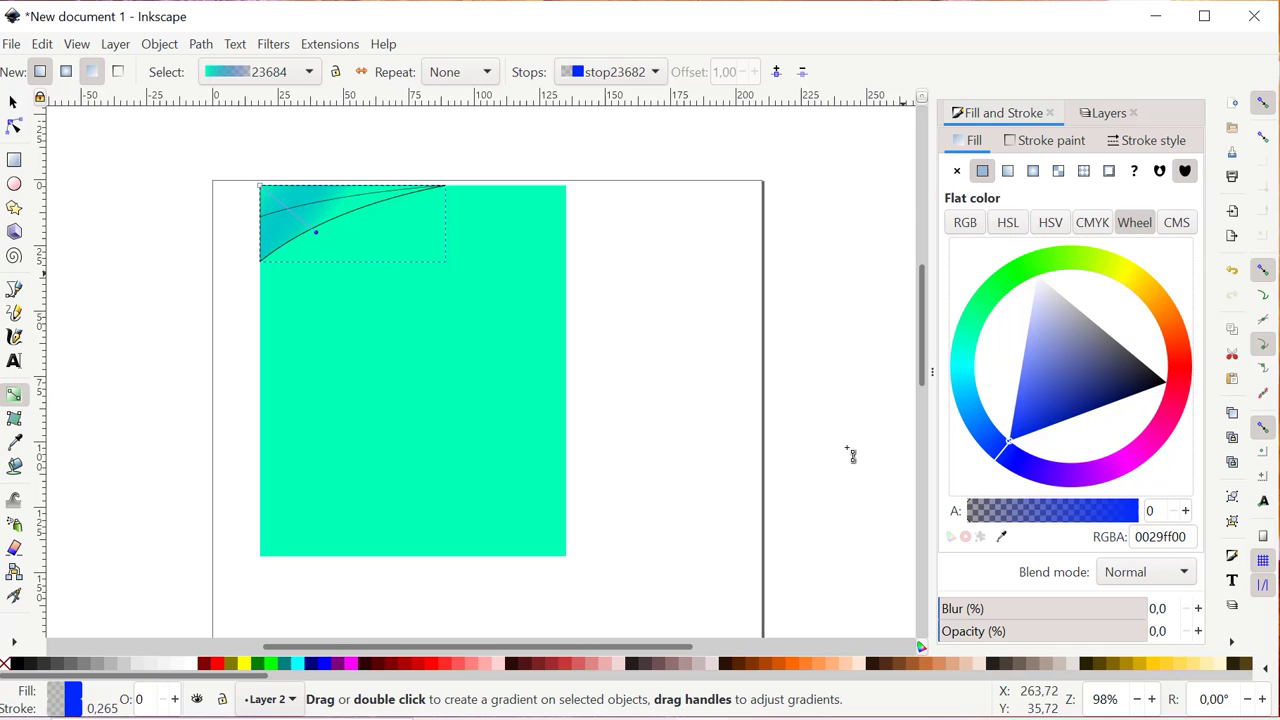
{"action": "left_click", "coordinate": [264, 195]}
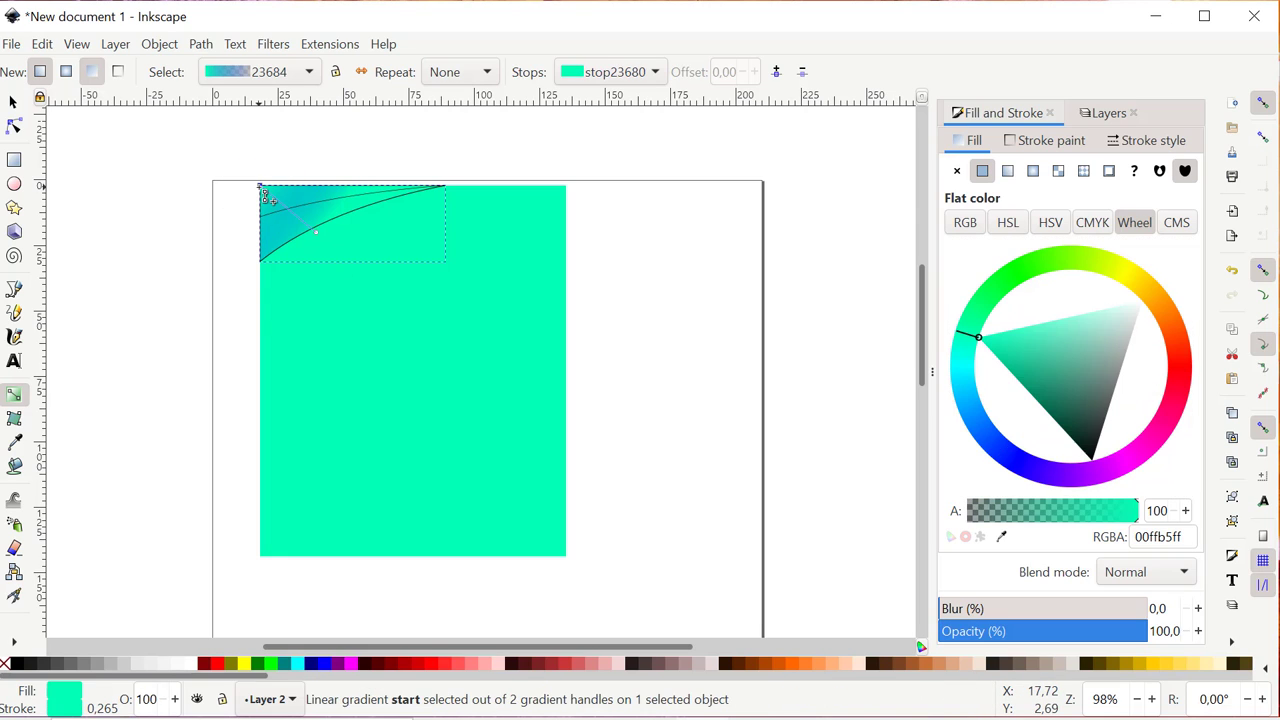
{"action": "left_click", "coordinate": [319, 238]}
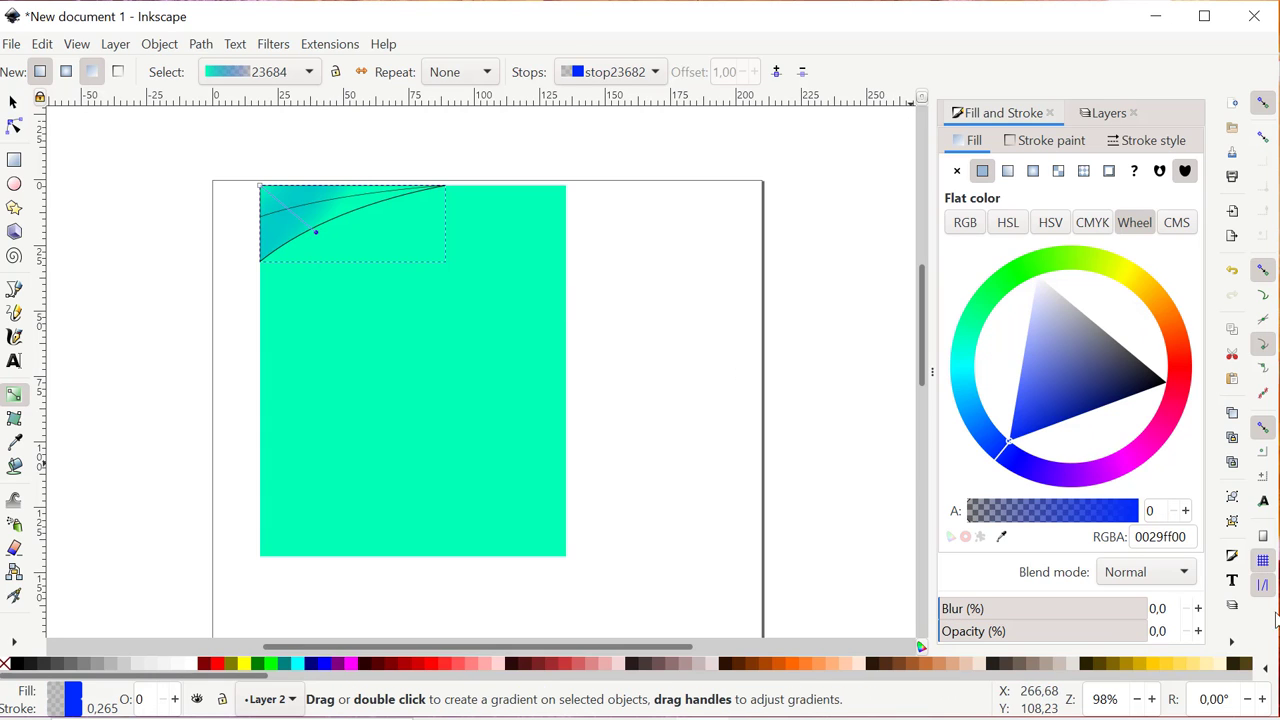
{"action": "left_click", "coordinate": [1169, 631]}
{"action": "type", "text": "1"}
{"action": "key", "text": "Return"}
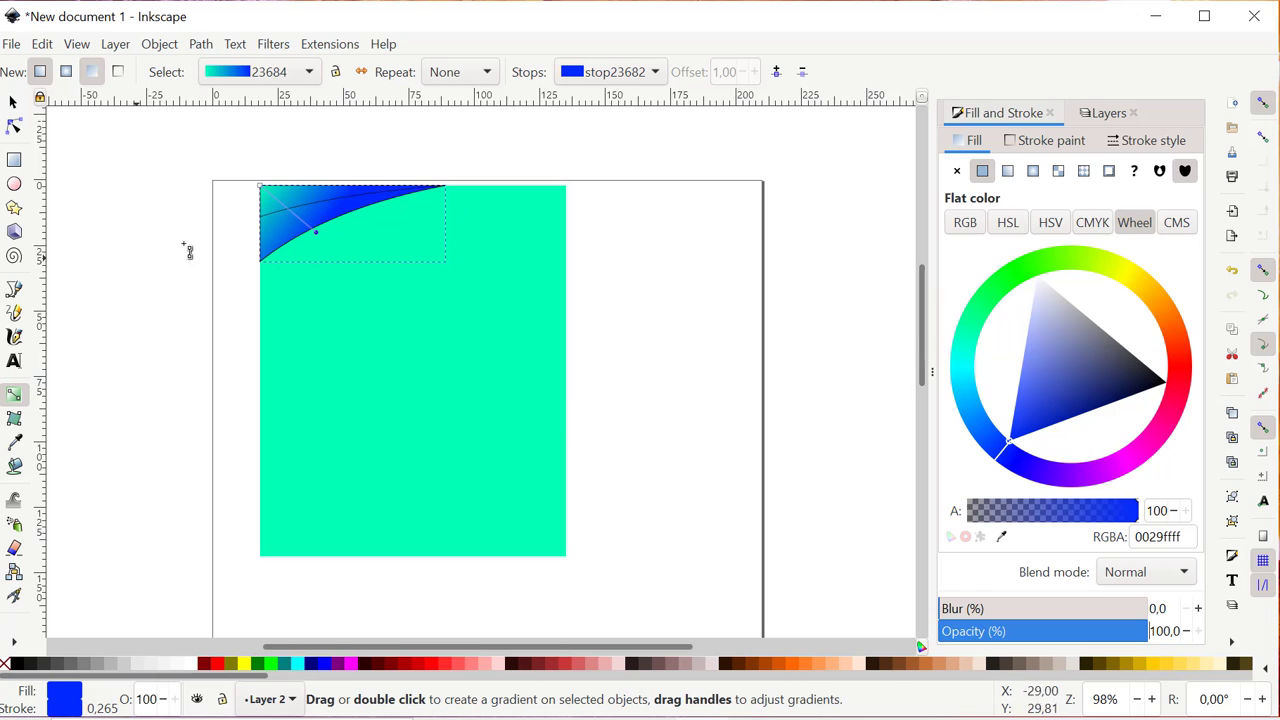
Step: Reverse the larger shape's gradient, placing its blue stop beyond the page's upper-left corner and its turquoise stop below the curved edge
{"action": "left_click_drag", "start_coordinate": [316, 236], "coordinate": [260, 185]}
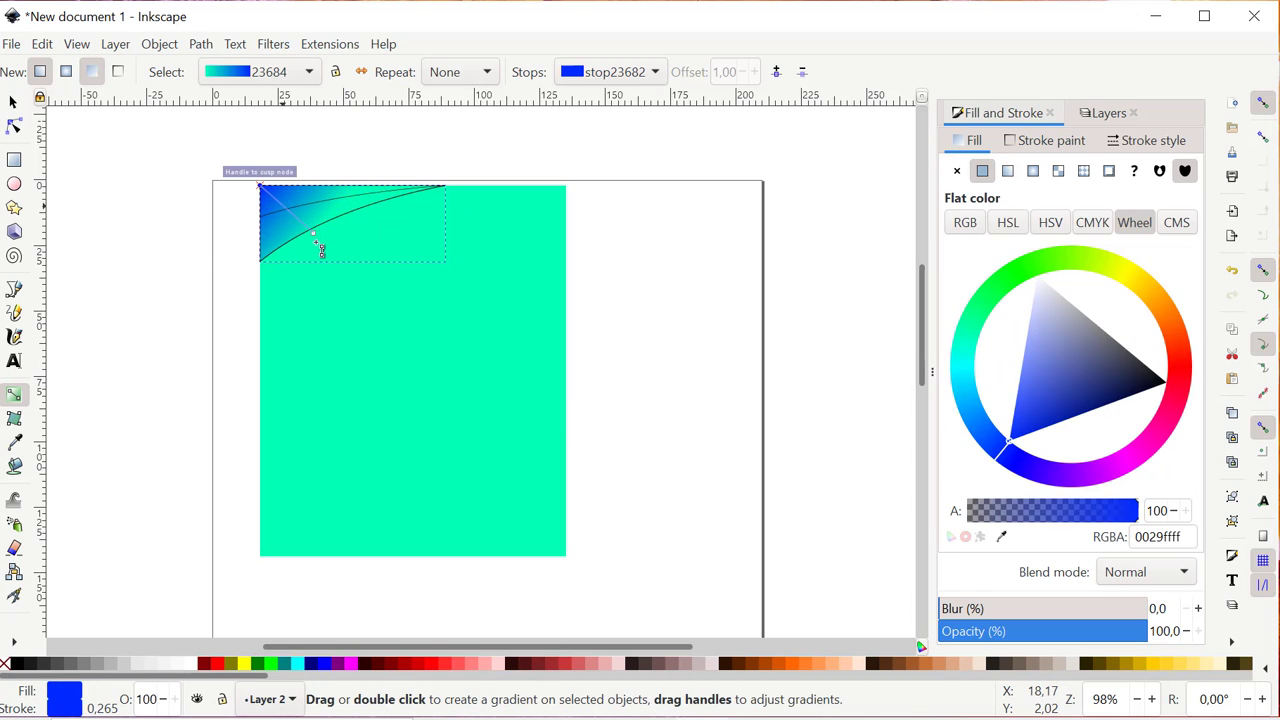
{"action": "left_click_drag", "start_coordinate": [316, 238], "coordinate": [370, 236]}
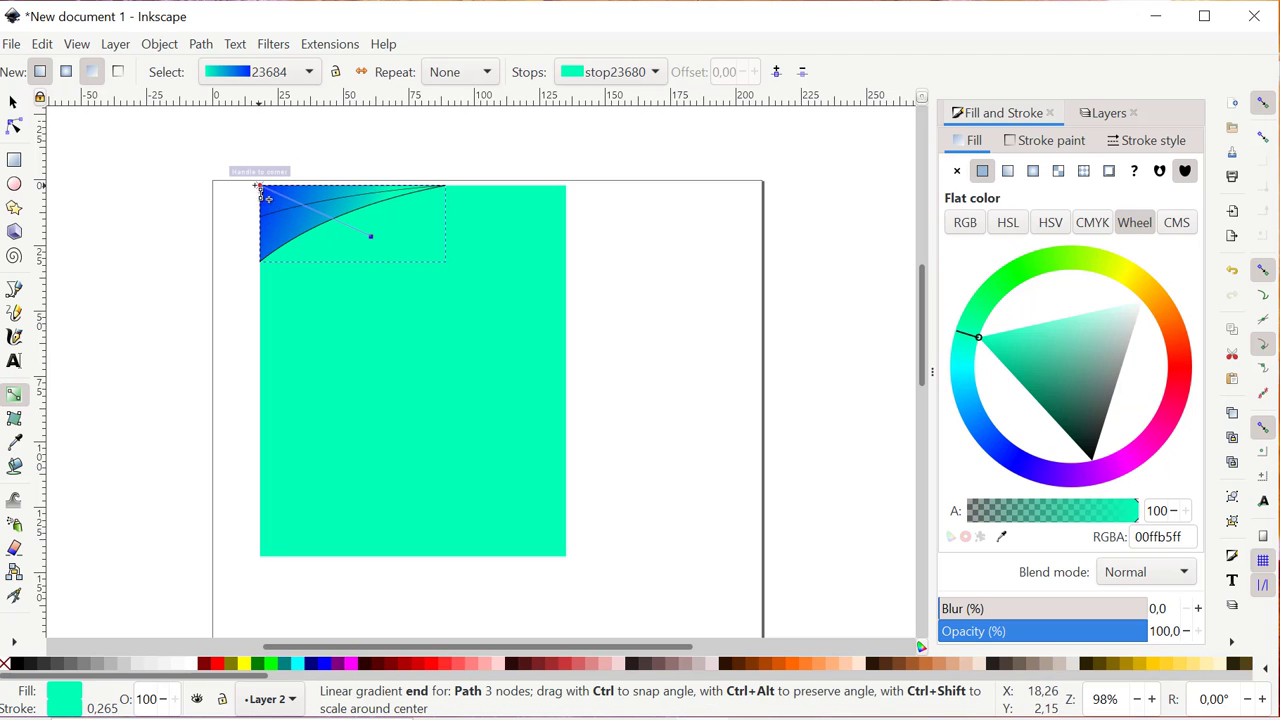
{"action": "left_click_drag", "start_coordinate": [261, 187], "coordinate": [216, 116]}
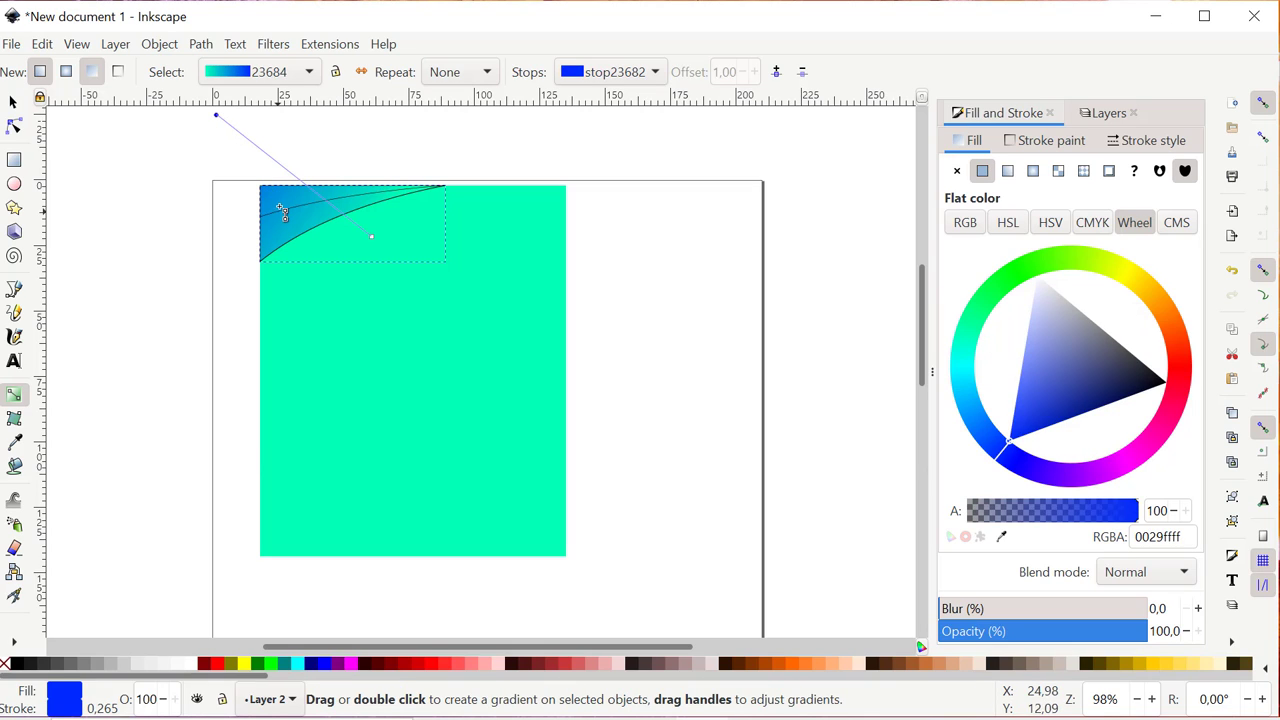
{"action": "key", "text": "Escape"}
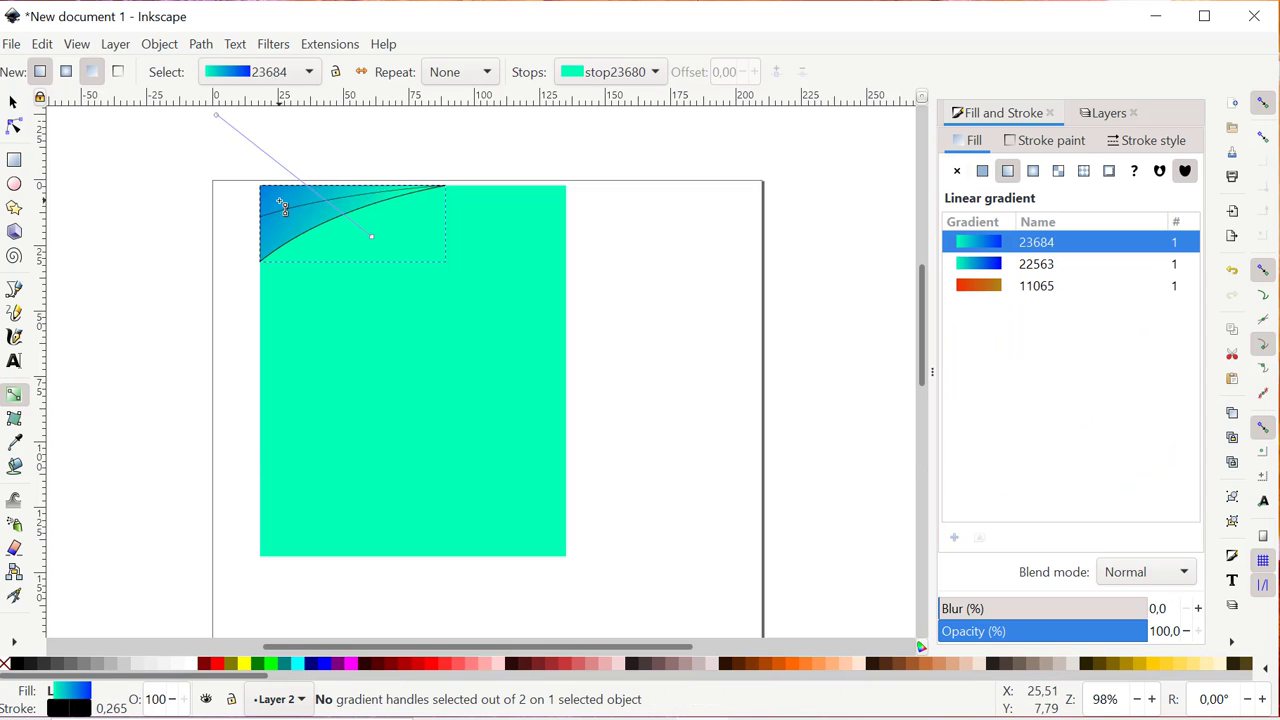
Step: Apply a downward linear gradient to the smaller corner shape and set its start stop to magenta (ff00c8)
{"action": "left_click", "coordinate": [14, 103]}
{"action": "left_click", "coordinate": [330, 228]}
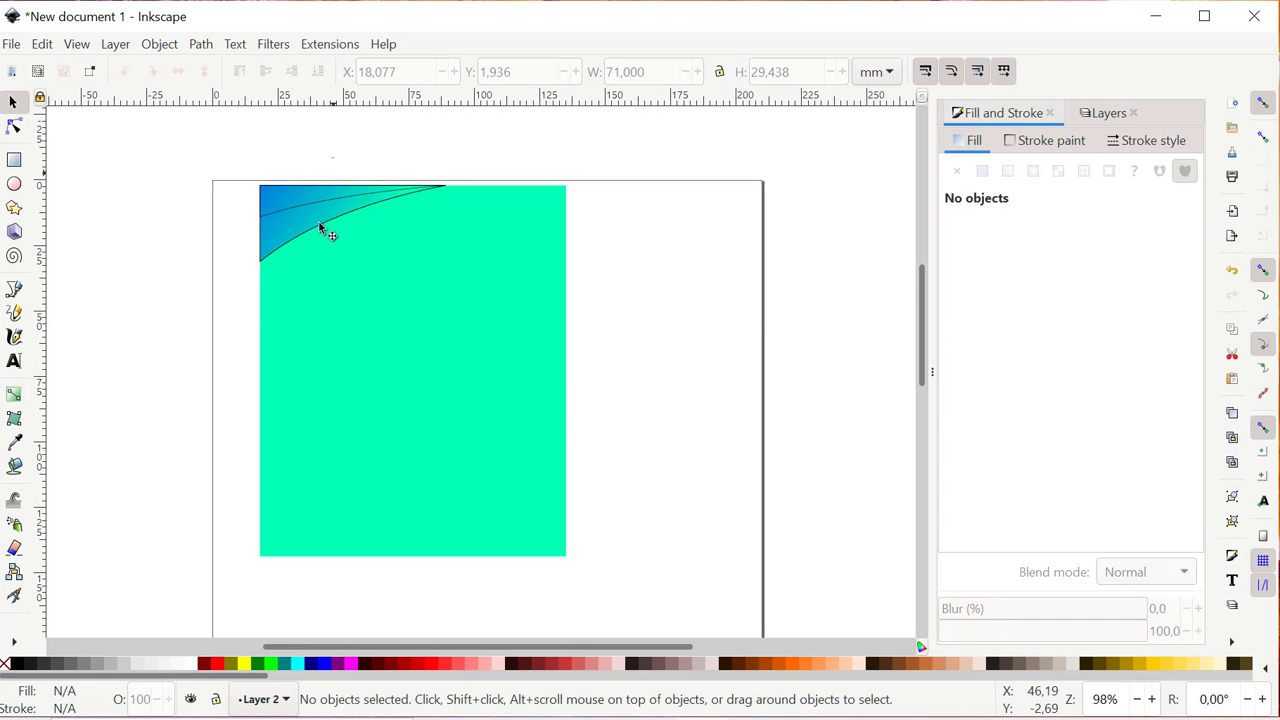
{"action": "left_click", "coordinate": [290, 210]}
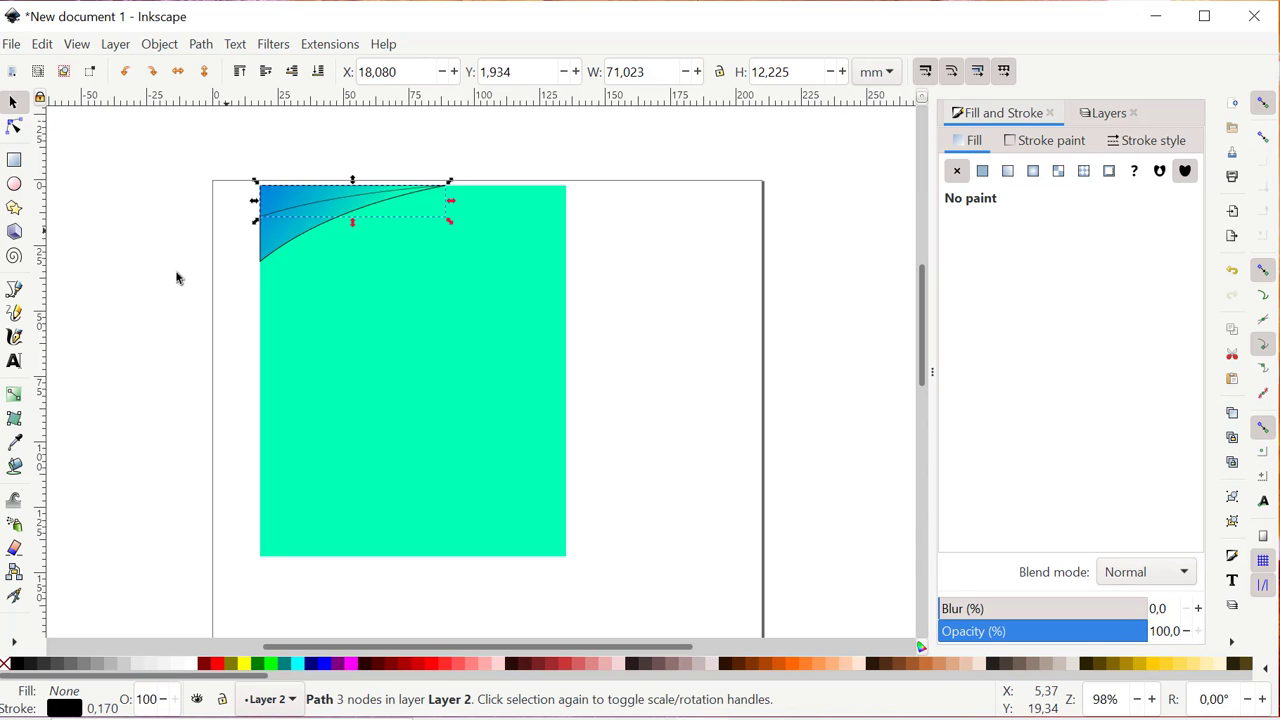
{"action": "left_click", "coordinate": [14, 394]}
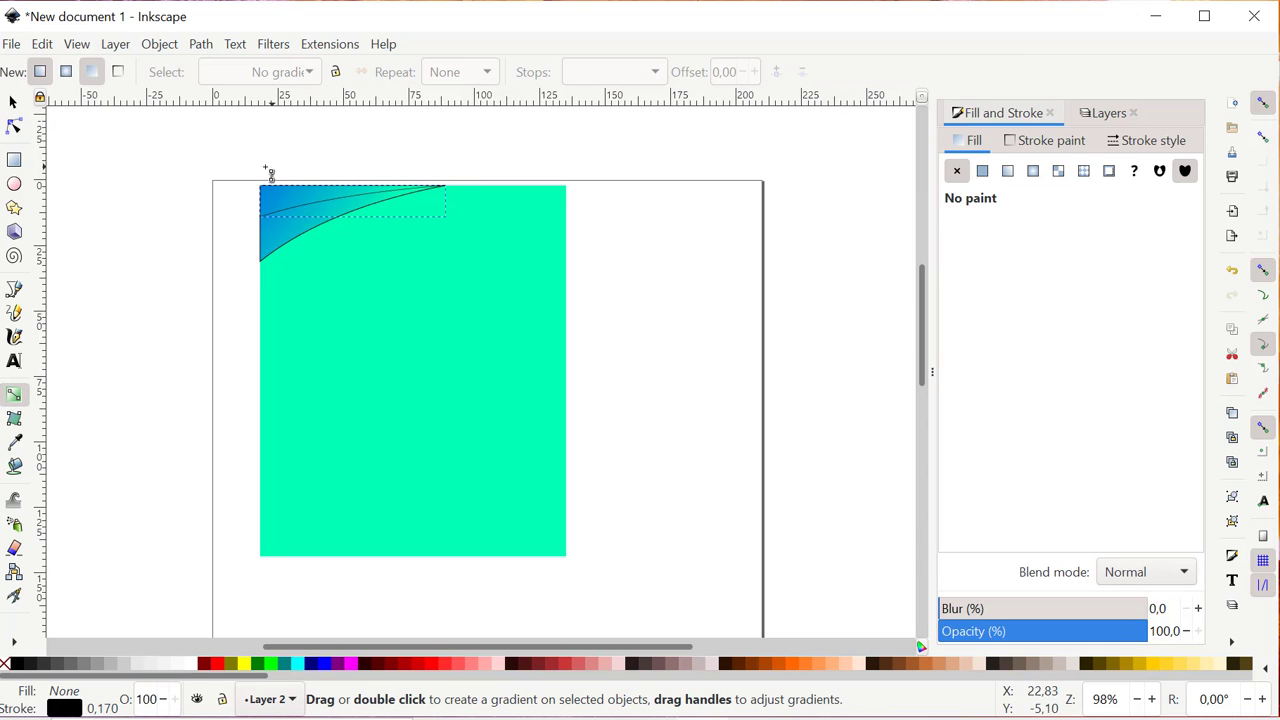
{"action": "mouse_move", "coordinate": [264, 168]}
{"action": "left_mouse_down"}
{"action": "mouse_move", "coordinate": [360, 234]}
{"action": "mouse_move", "coordinate": [311, 260]}
{"action": "mouse_move", "coordinate": [283, 226]}
{"action": "left_mouse_up"}
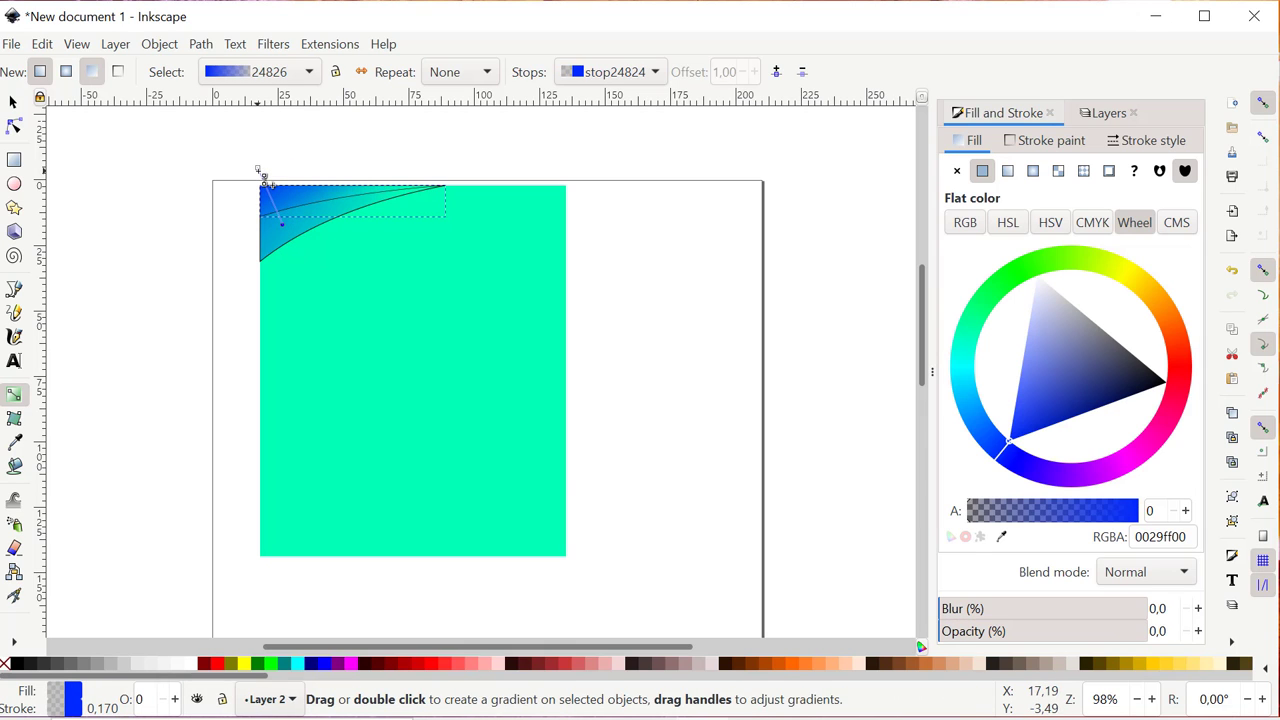
{"action": "left_click", "coordinate": [258, 169]}
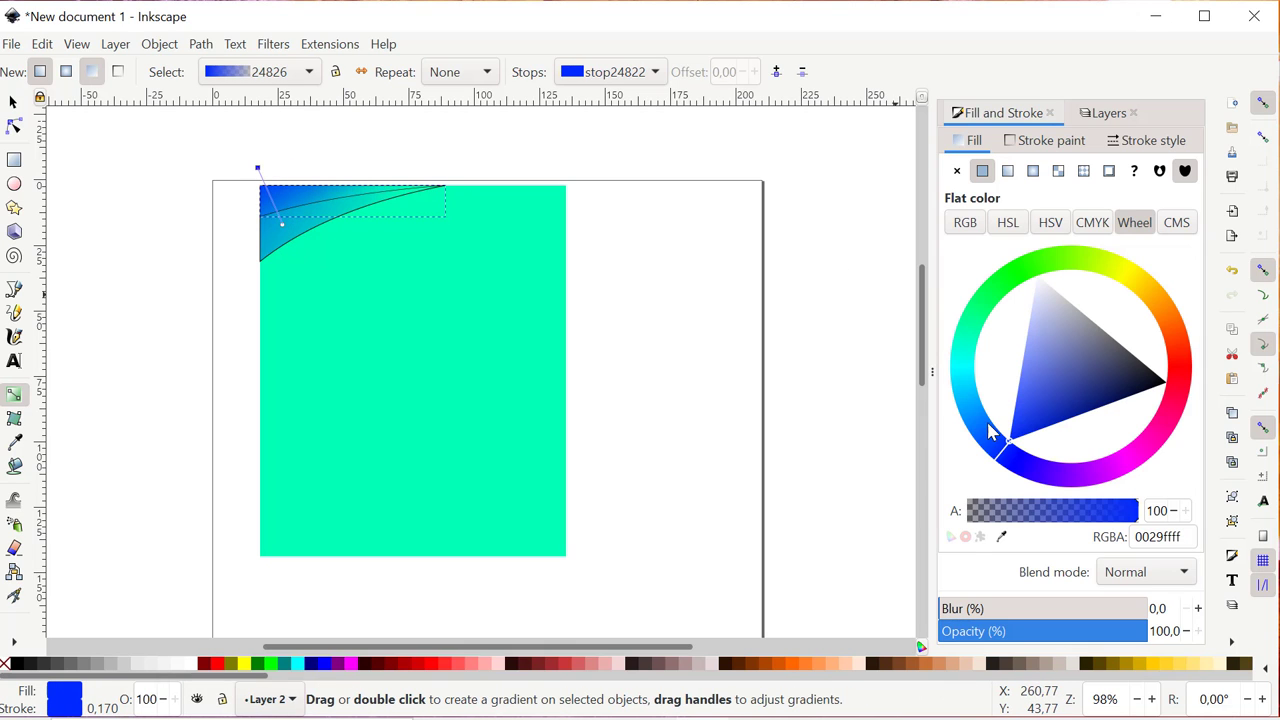
{"action": "left_click_drag", "start_coordinate": [1003, 455], "coordinate": [1143, 450]}
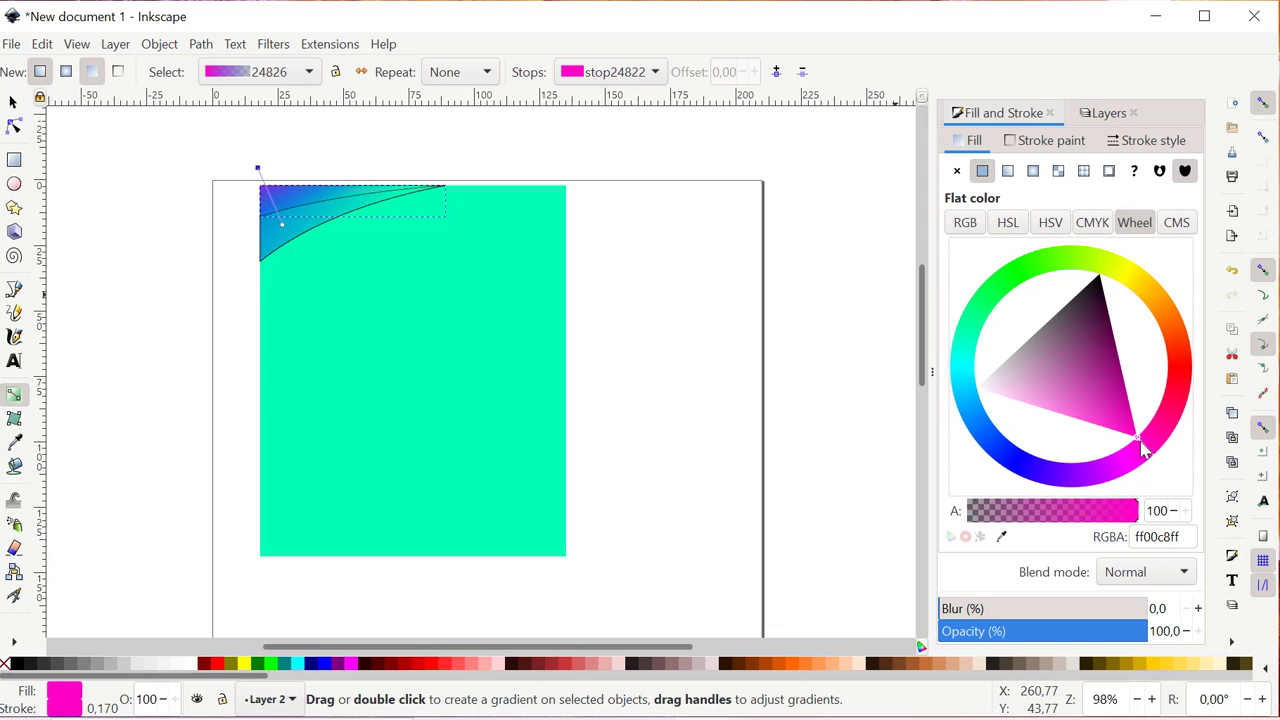
Step: Set the smaller shape's blue end stop to 100% opacity and stretch its gradient diagonally to below the larger corner shape
{"action": "left_click", "coordinate": [287, 232]}
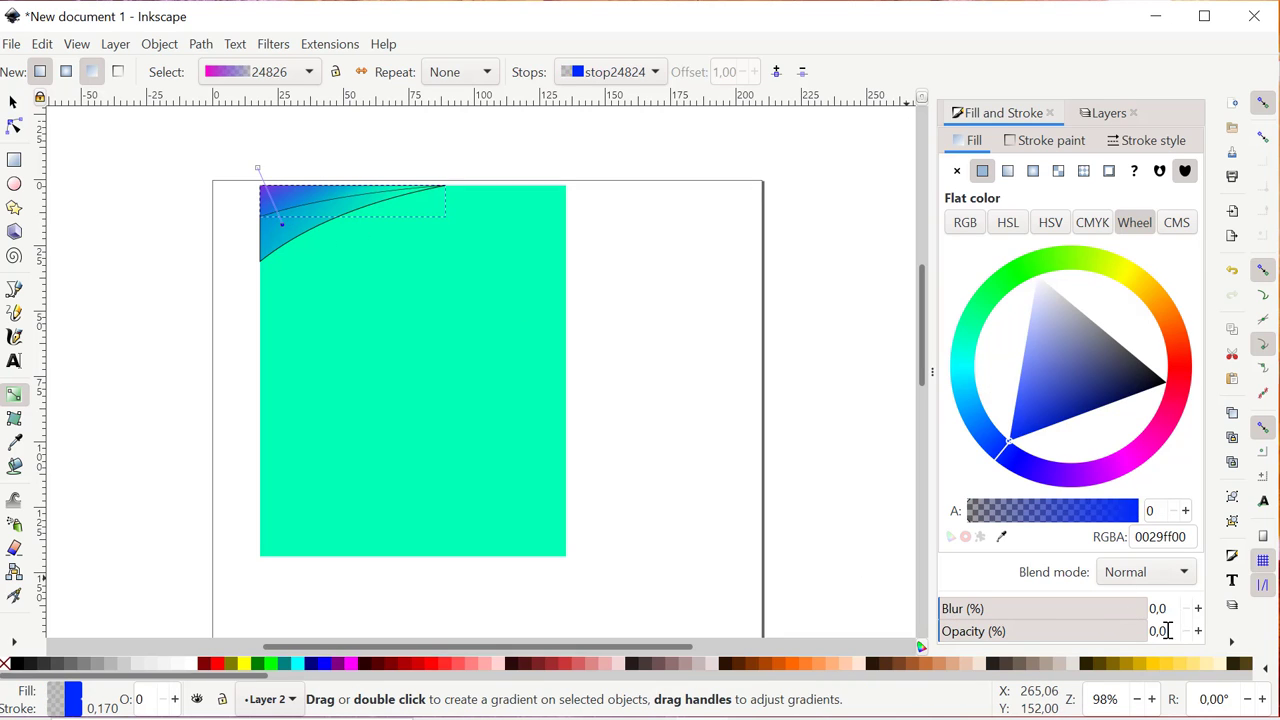
{"action": "left_click_drag", "start_coordinate": [1180, 632], "coordinate": [1143, 630]}
{"action": "type", "text": "100"}
{"action": "key", "text": "Return"}
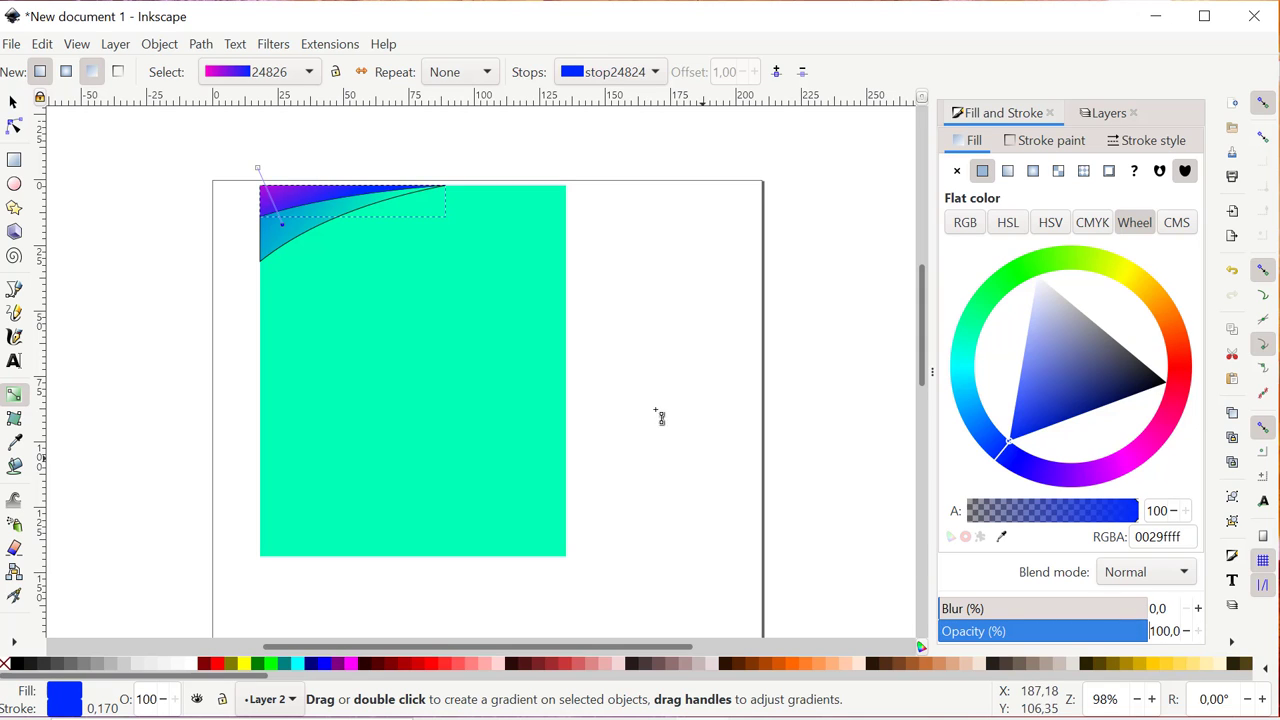
{"action": "left_click_drag", "start_coordinate": [285, 225], "coordinate": [352, 270]}
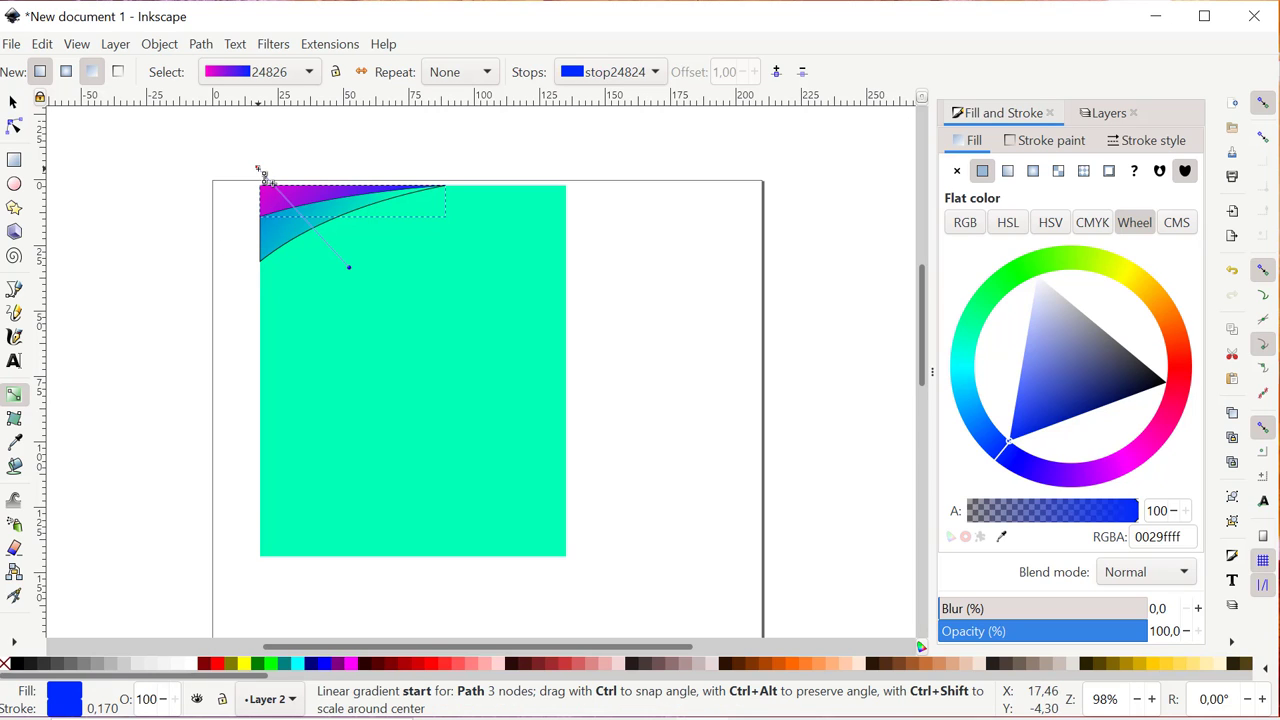
{"action": "mouse_move", "coordinate": [262, 174]}
{"action": "left_mouse_down"}
{"action": "mouse_move", "coordinate": [254, 133]}
{"action": "mouse_move", "coordinate": [251, 152]}
{"action": "mouse_move", "coordinate": [264, 156]}
{"action": "left_mouse_up"}
Step: Change the blue stop of the larger corner shape's gradient to golden yellow (ffc500)
{"action": "left_click", "coordinate": [283, 238]}
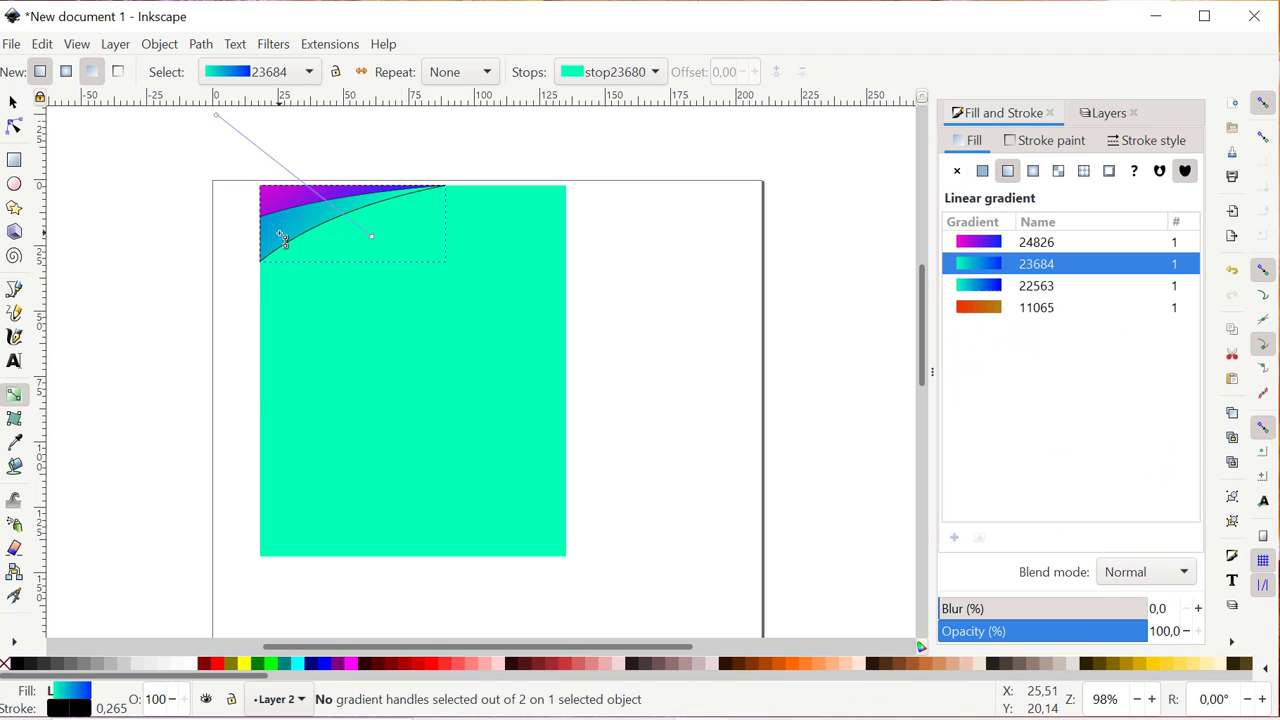
{"action": "left_click", "coordinate": [218, 118]}
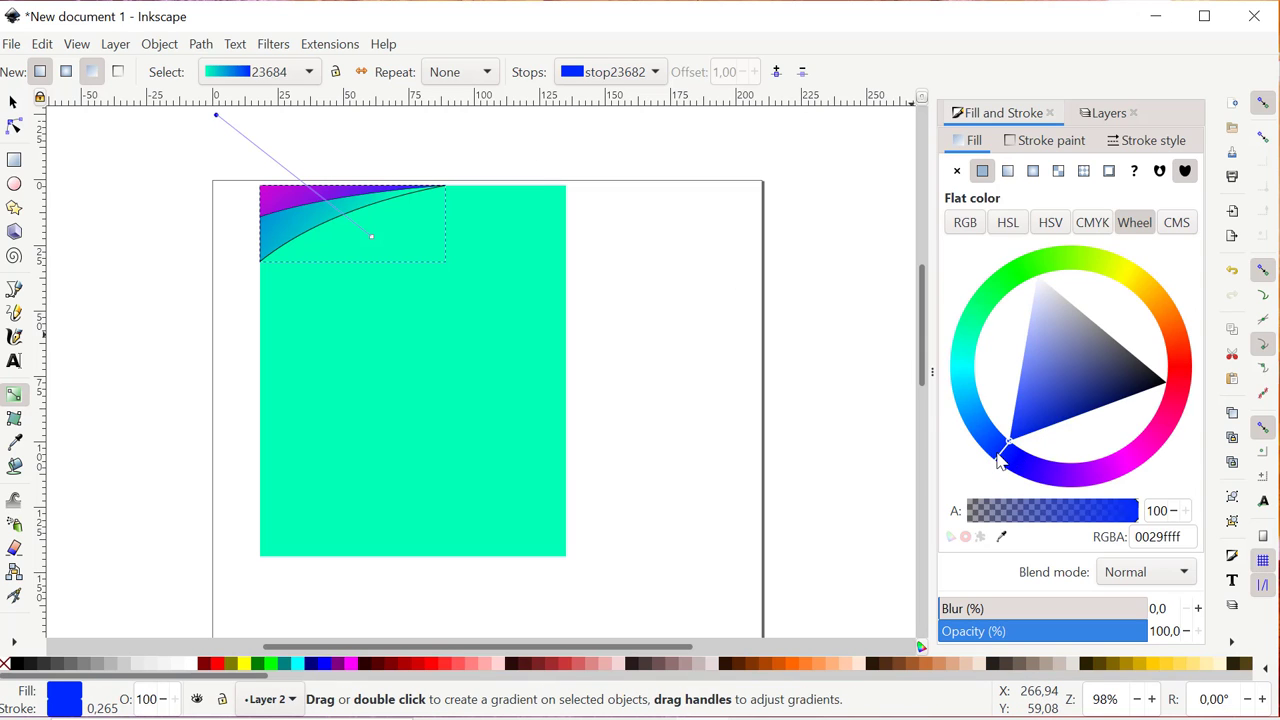
{"action": "left_click_drag", "start_coordinate": [998, 455], "coordinate": [1155, 290]}
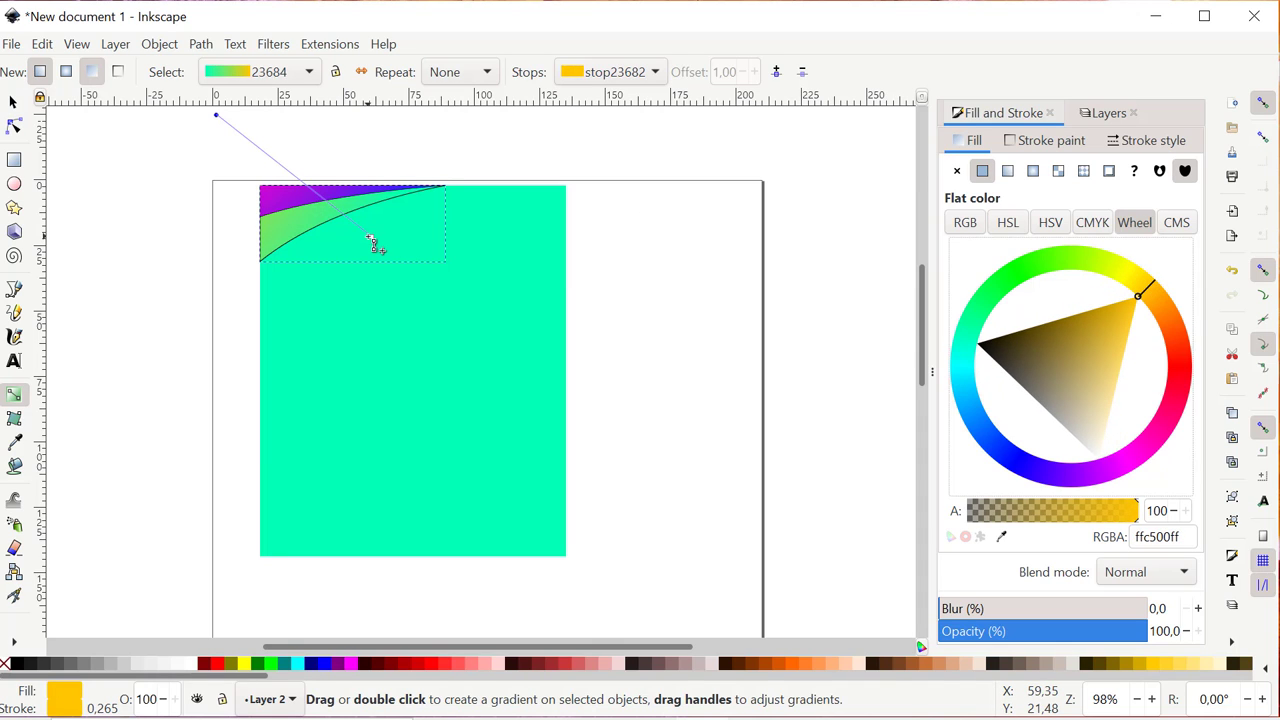
Step: Reposition the larger shape's gradient, moving the turquoise stop farther down and right and the yellow stop close to the curved edge
{"action": "left_click_drag", "start_coordinate": [372, 245], "coordinate": [356, 280]}
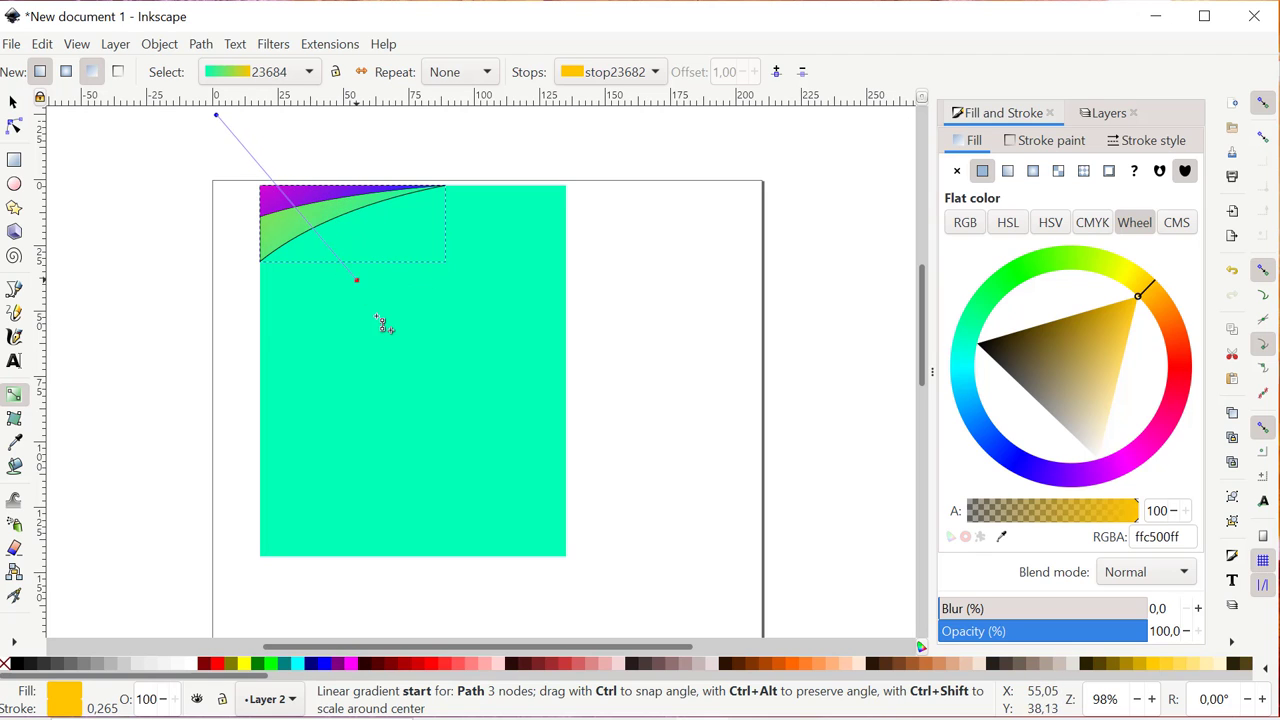
{"action": "left_click_drag", "start_coordinate": [383, 325], "coordinate": [377, 306]}
{"action": "key", "text": "Tab"}
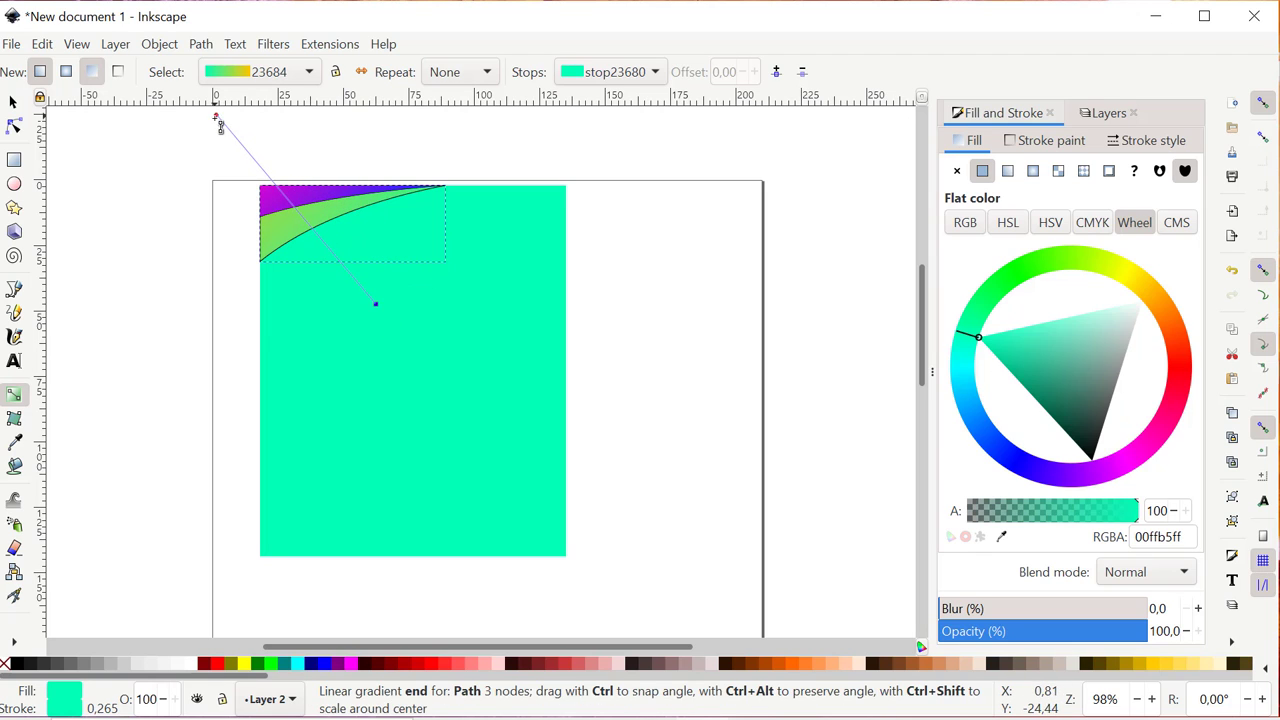
{"action": "mouse_move", "coordinate": [220, 122]}
{"action": "left_mouse_down"}
{"action": "mouse_move", "coordinate": [354, 246]}
{"action": "mouse_move", "coordinate": [351, 226]}
{"action": "mouse_move", "coordinate": [307, 256]}
{"action": "left_mouse_up"}
Step: Select both curved corner shapes and set their stroke width to 0
{"action": "left_click", "coordinate": [13, 103]}
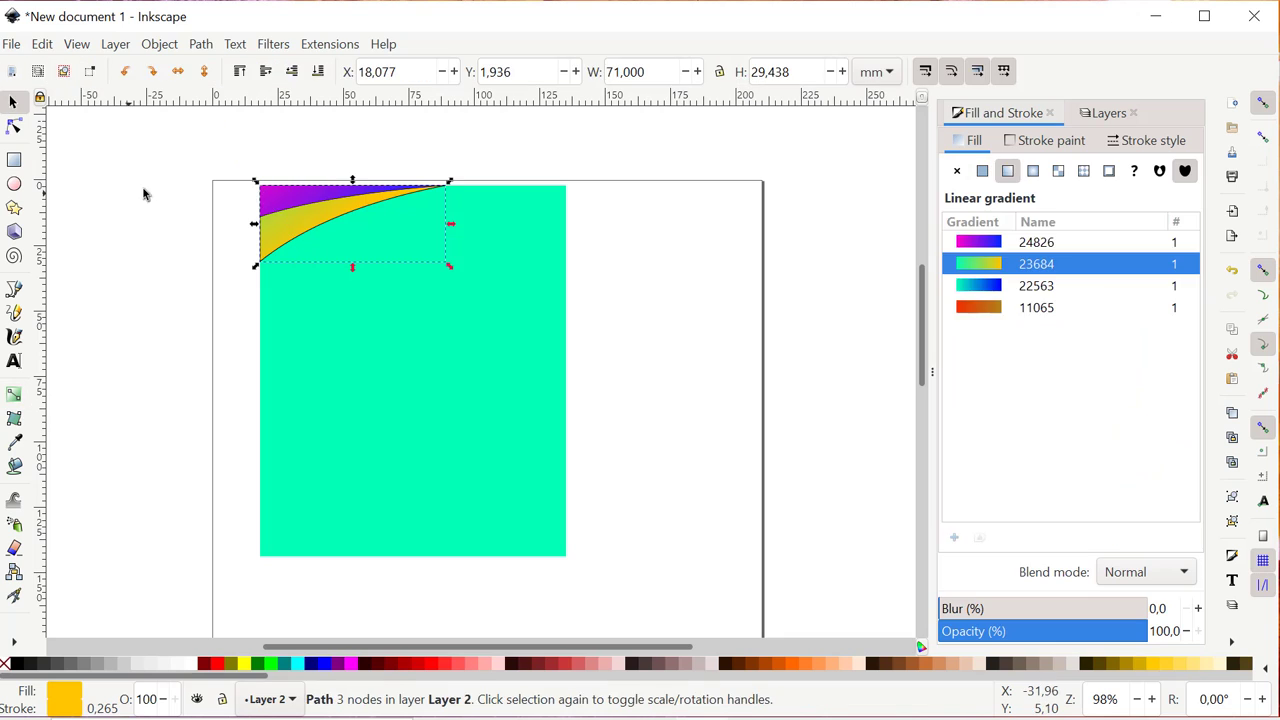
{"action": "left_click", "coordinate": [143, 194]}
{"action": "left_click", "coordinate": [309, 198]}
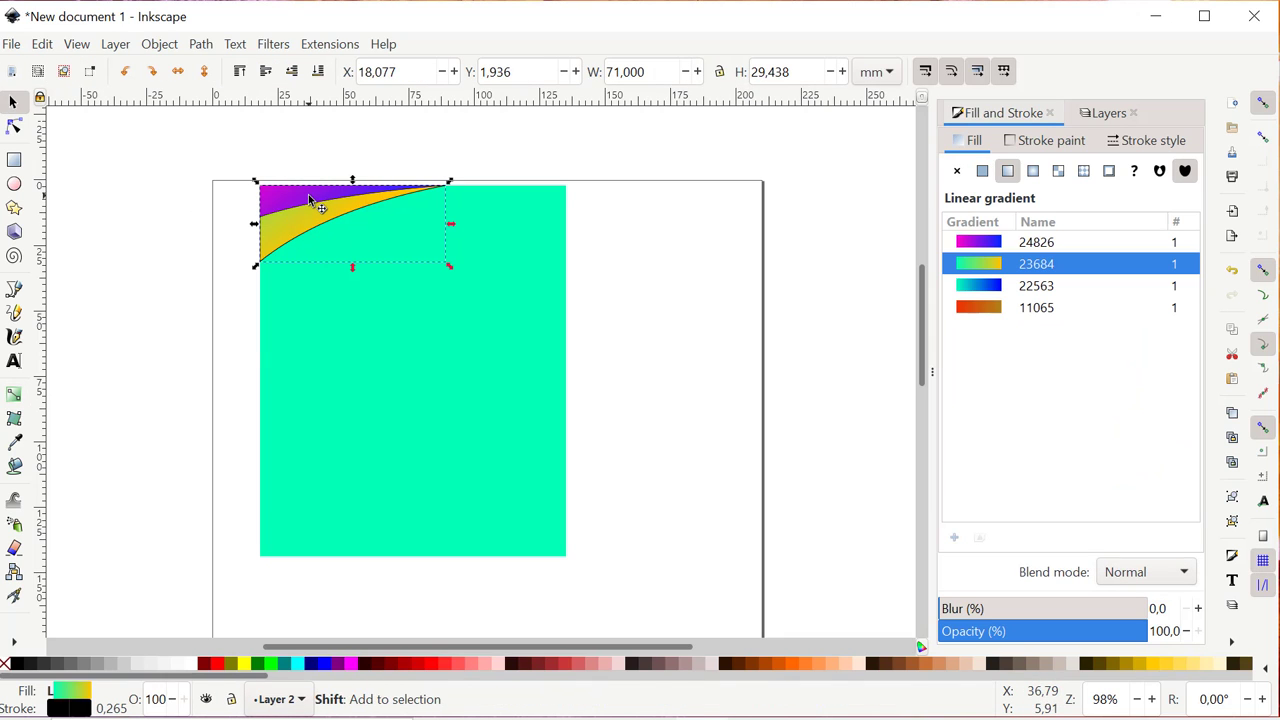
{"action": "left_click", "coordinate": [308, 194], "text": "shift"}
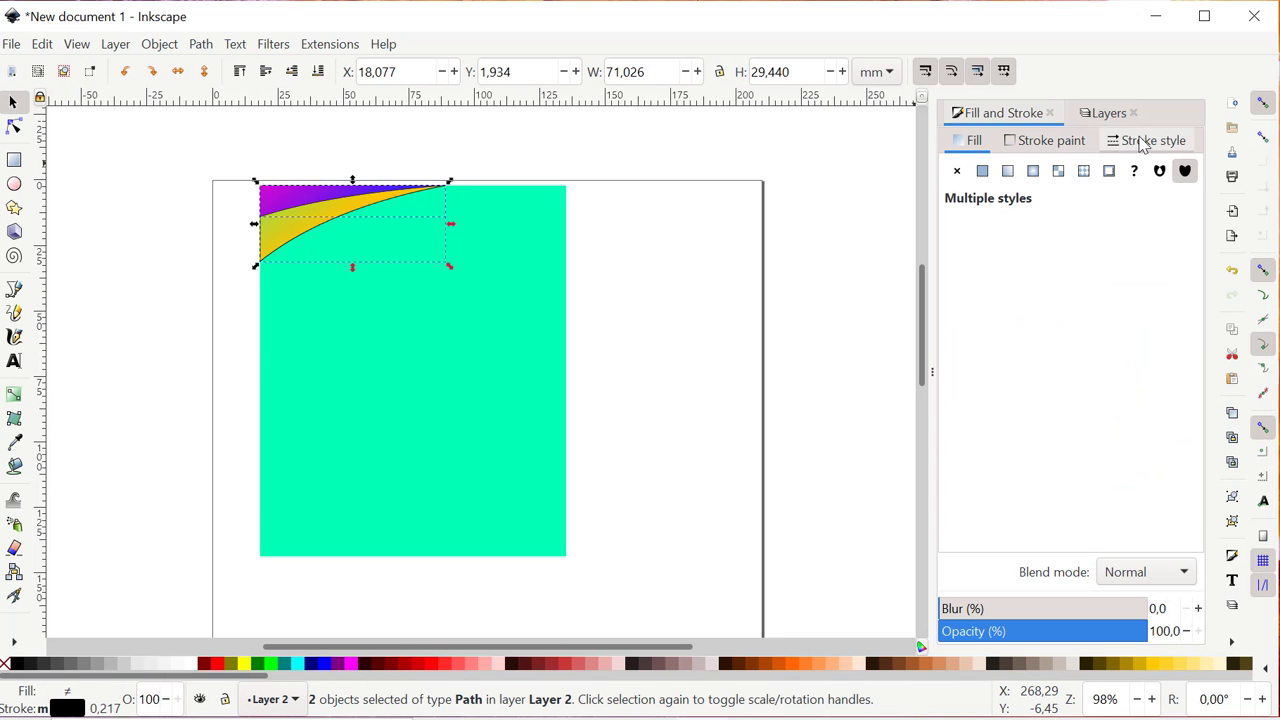
{"action": "left_click", "coordinate": [1105, 143]}
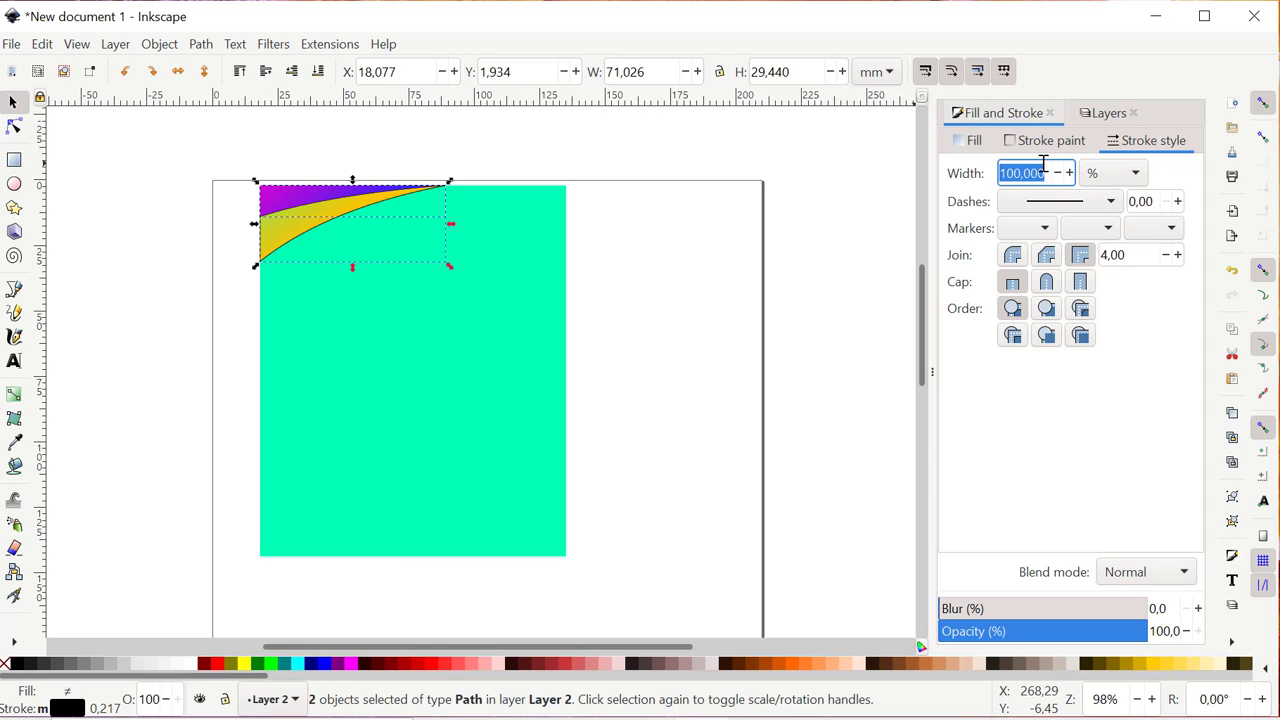
{"action": "type", "text": "0"}
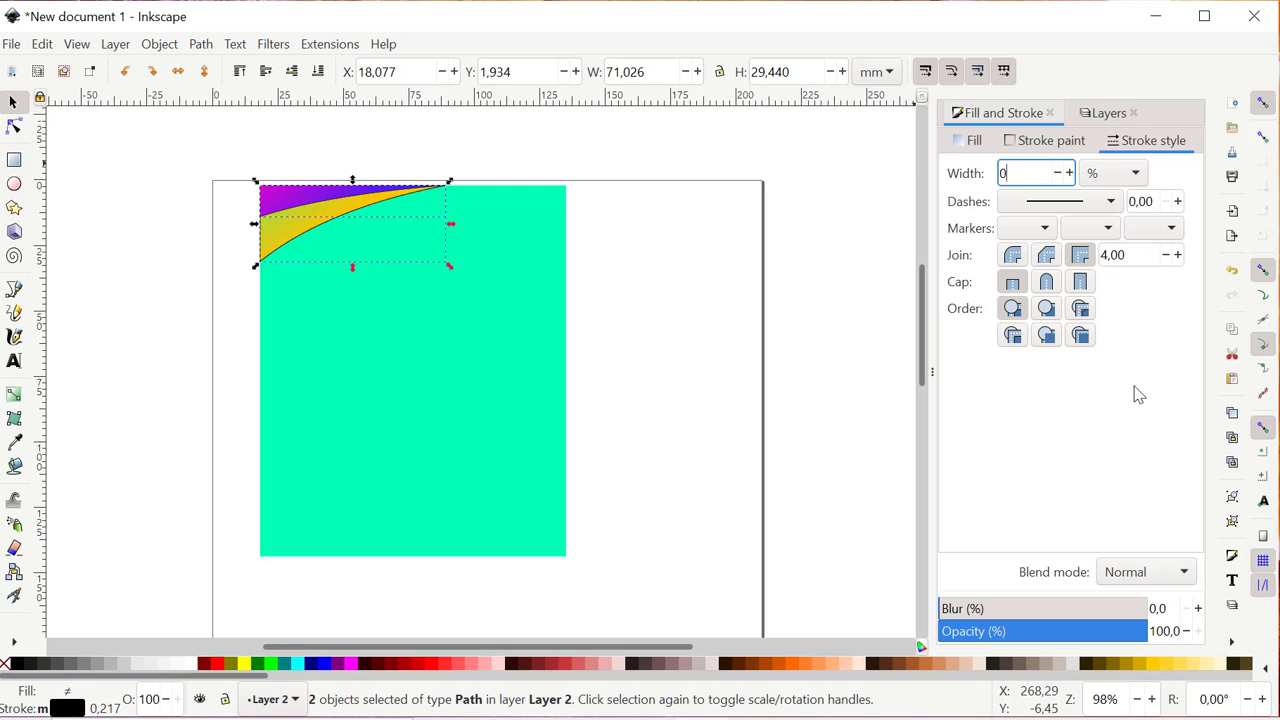
{"action": "key", "text": "Return"}
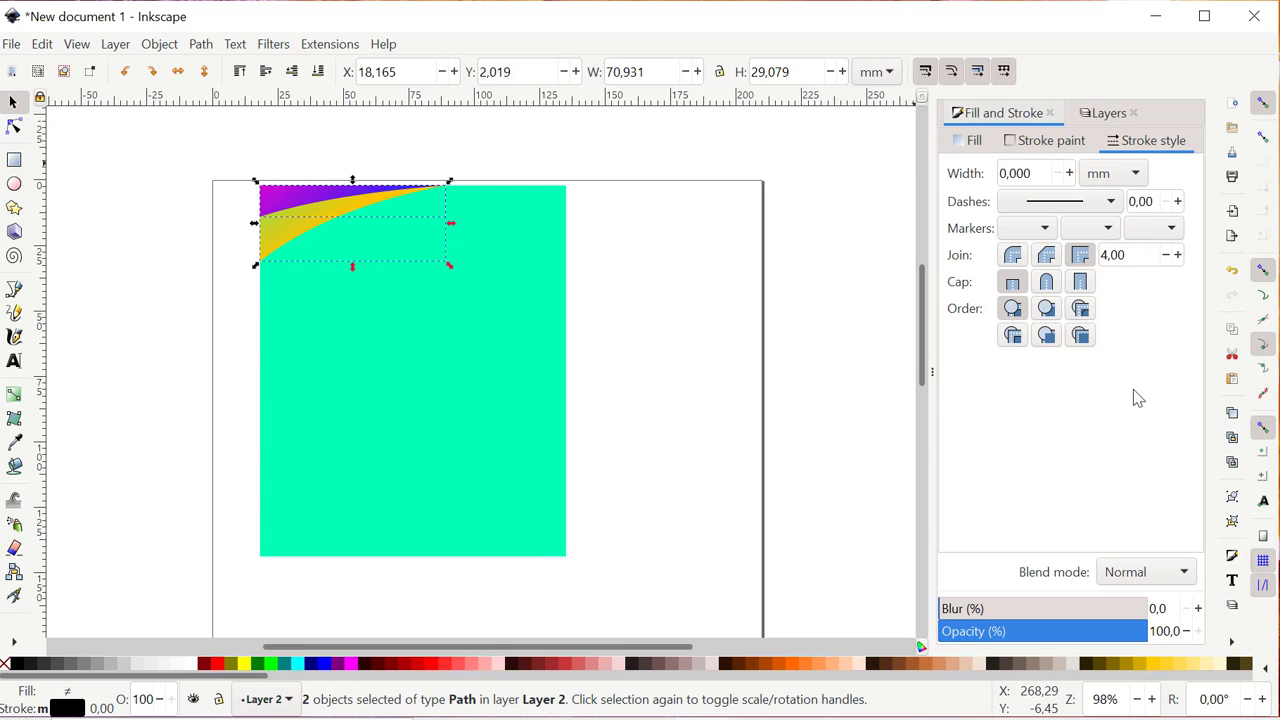
{"action": "left_click", "coordinate": [200, 247]}
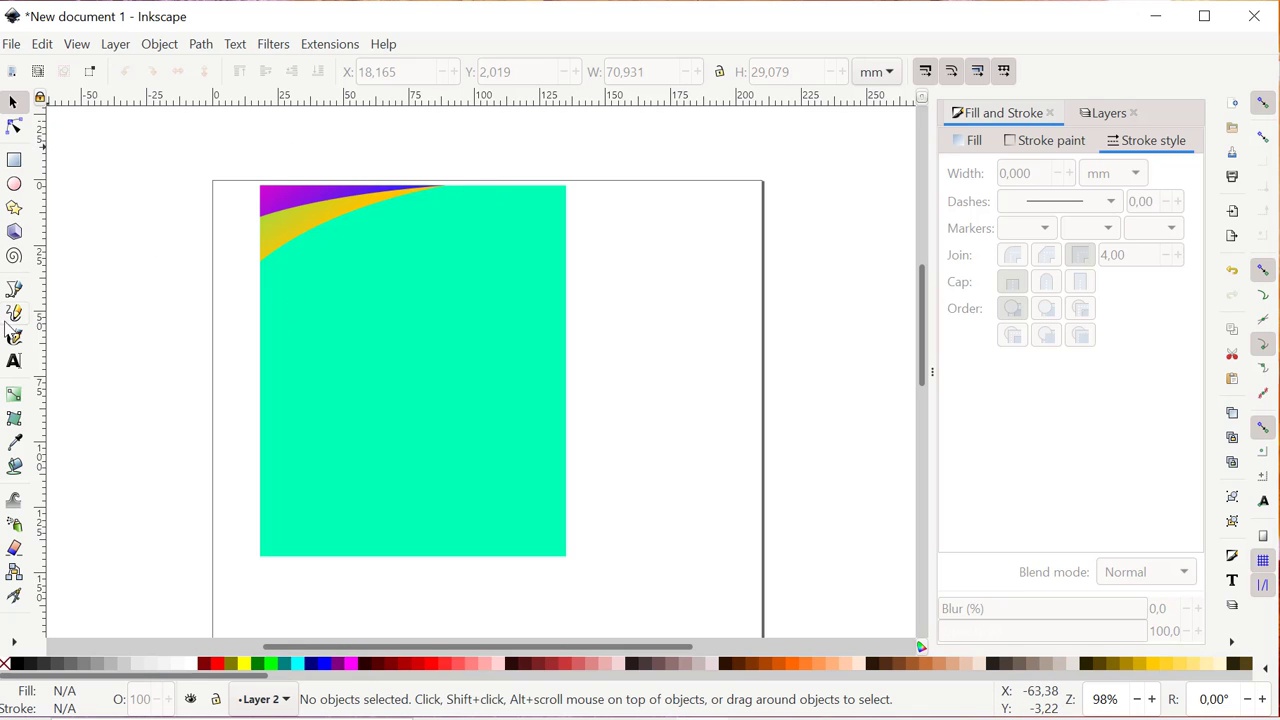
Step: Draw a closed straight-sided path about 145 mm wide across the turquoise rectangle's bottom edge, its upper side stepping up diagonally near the right end
{"action": "left_click", "coordinate": [14, 289]}
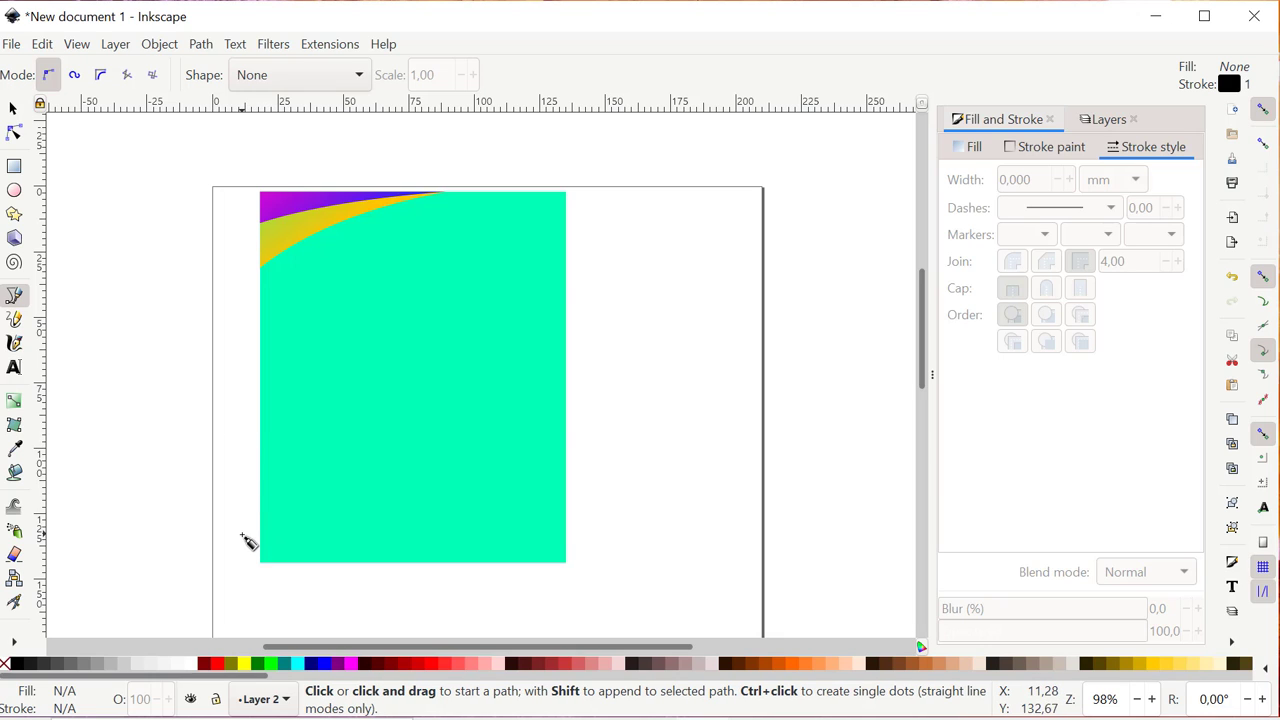
{"action": "left_click_drag", "start_coordinate": [245, 533], "coordinate": [485, 533]}
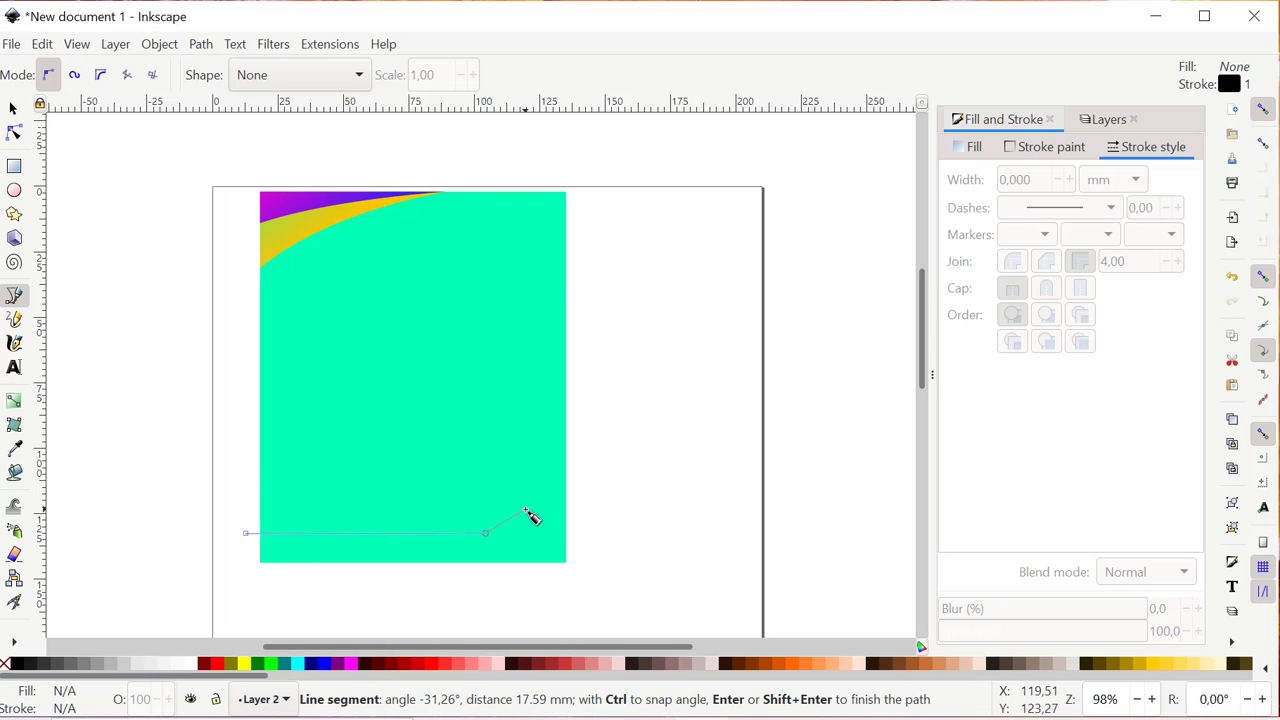
{"action": "left_click", "coordinate": [516, 512]}
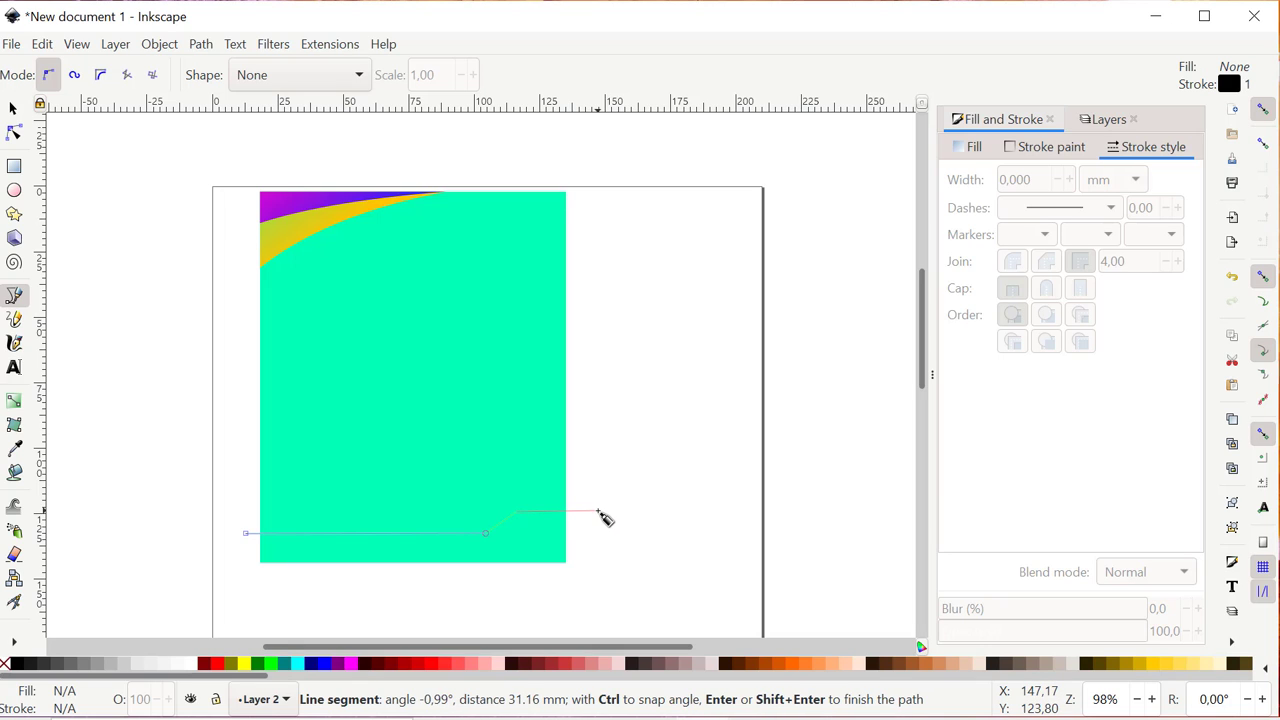
{"action": "left_click", "coordinate": [598, 511]}
{"action": "left_click", "coordinate": [601, 584]}
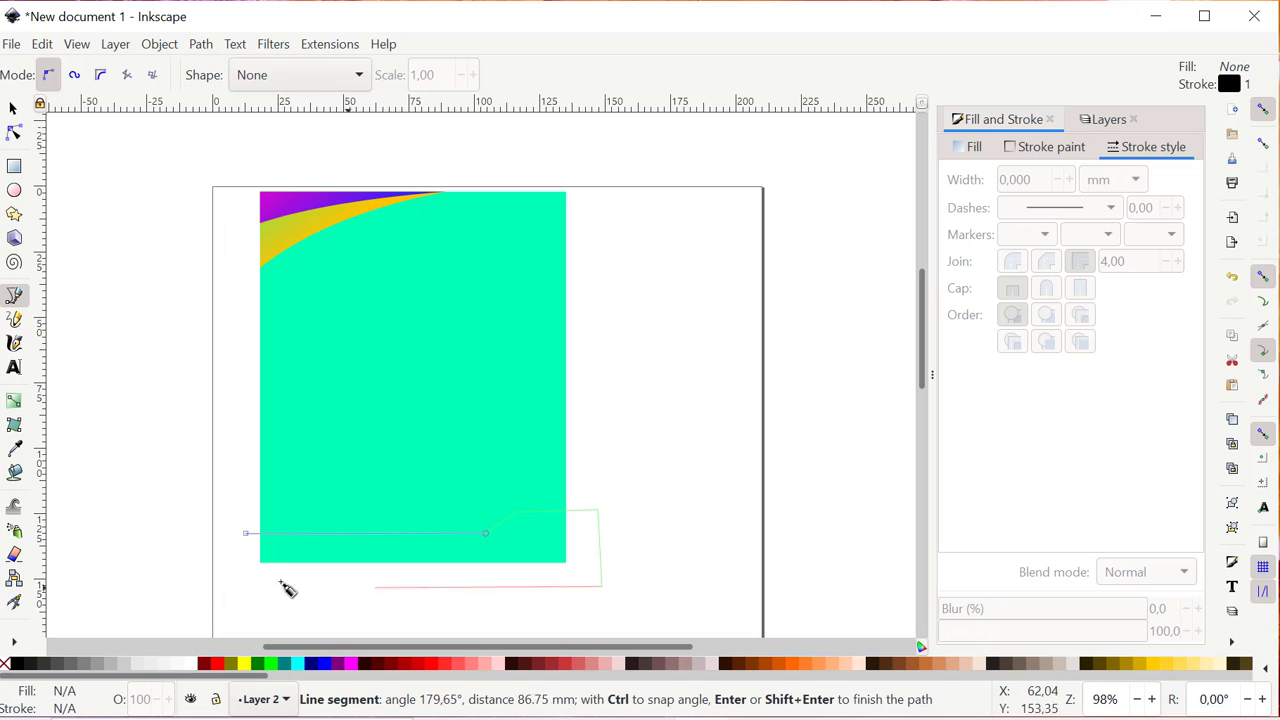
{"action": "left_click", "coordinate": [224, 574]}
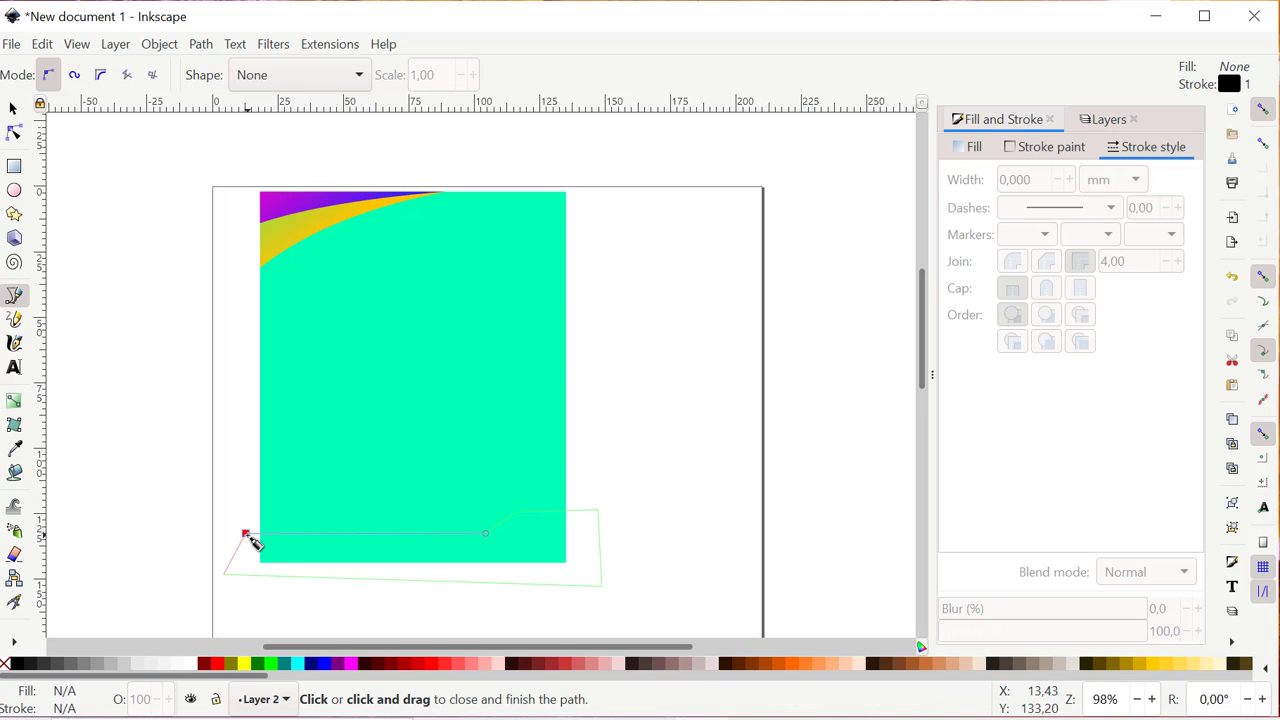
{"action": "left_click", "coordinate": [247, 537]}
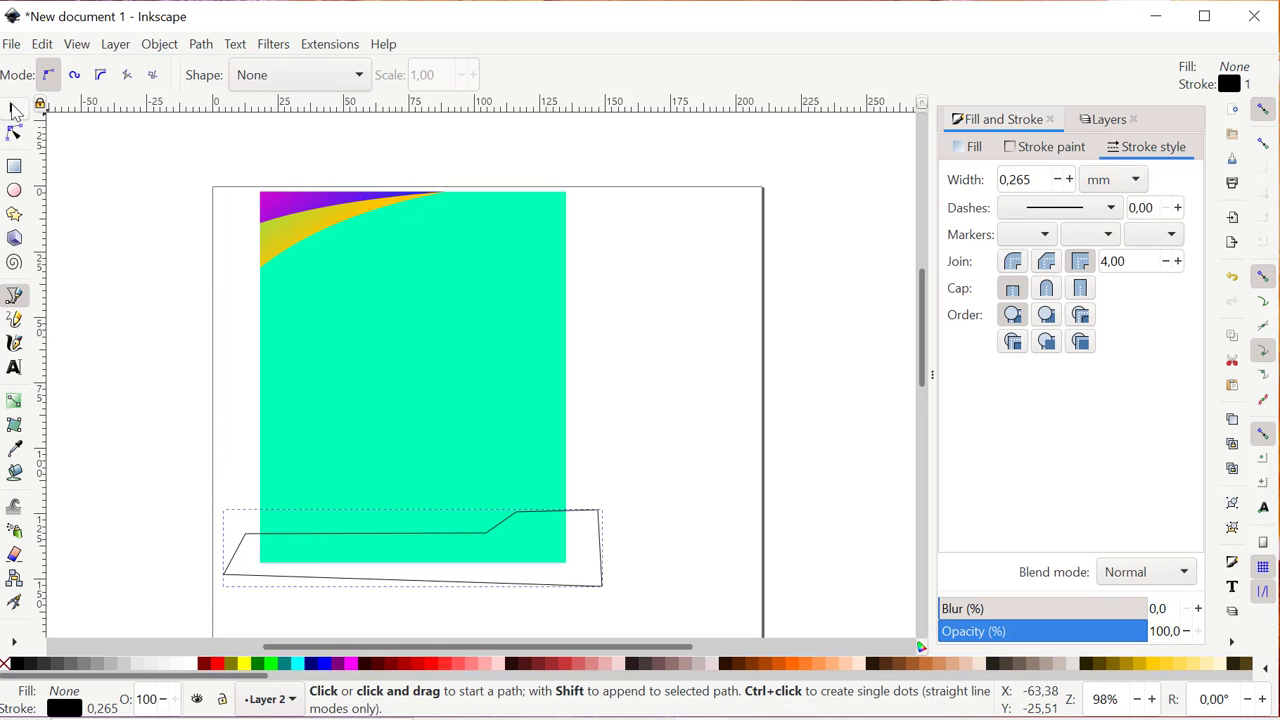
Step: Duplicate the turquoise rectangle and intersect the copy with the stepped path to trim it to the rectangle's edges
{"action": "left_click", "coordinate": [14, 110]}
{"action": "left_click", "coordinate": [411, 378]}
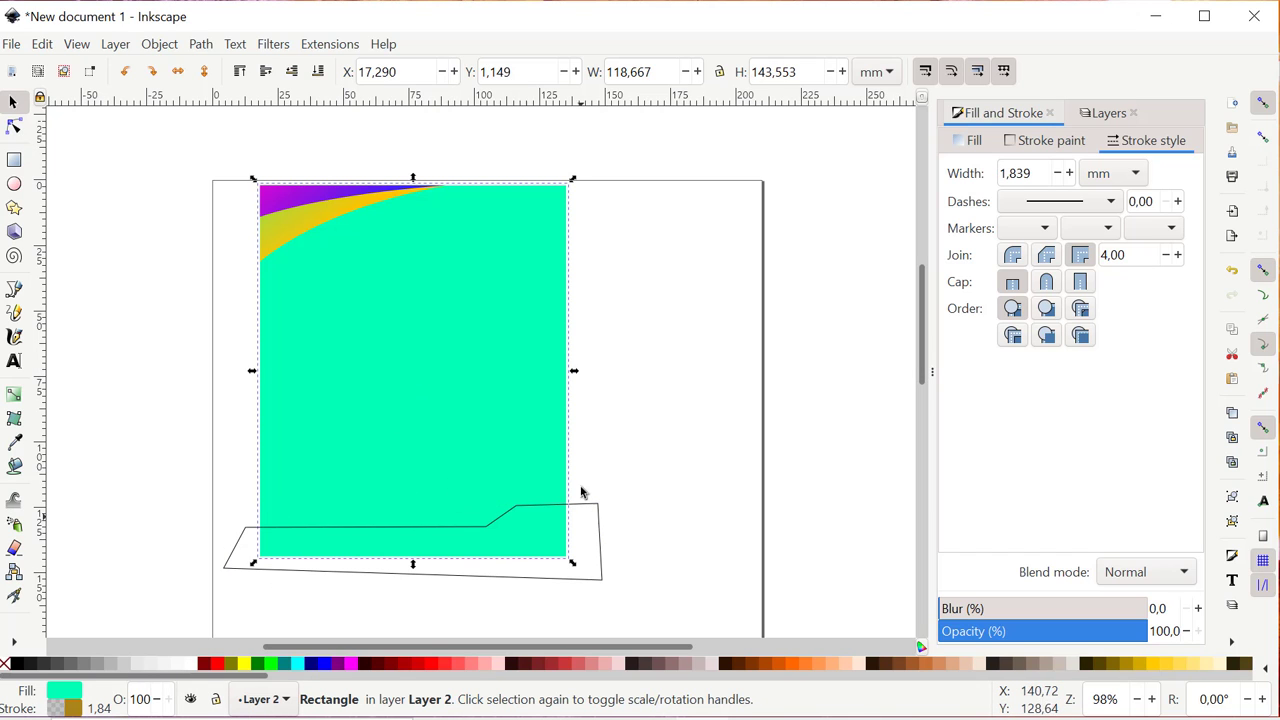
{"action": "right_click", "coordinate": [461, 386]}
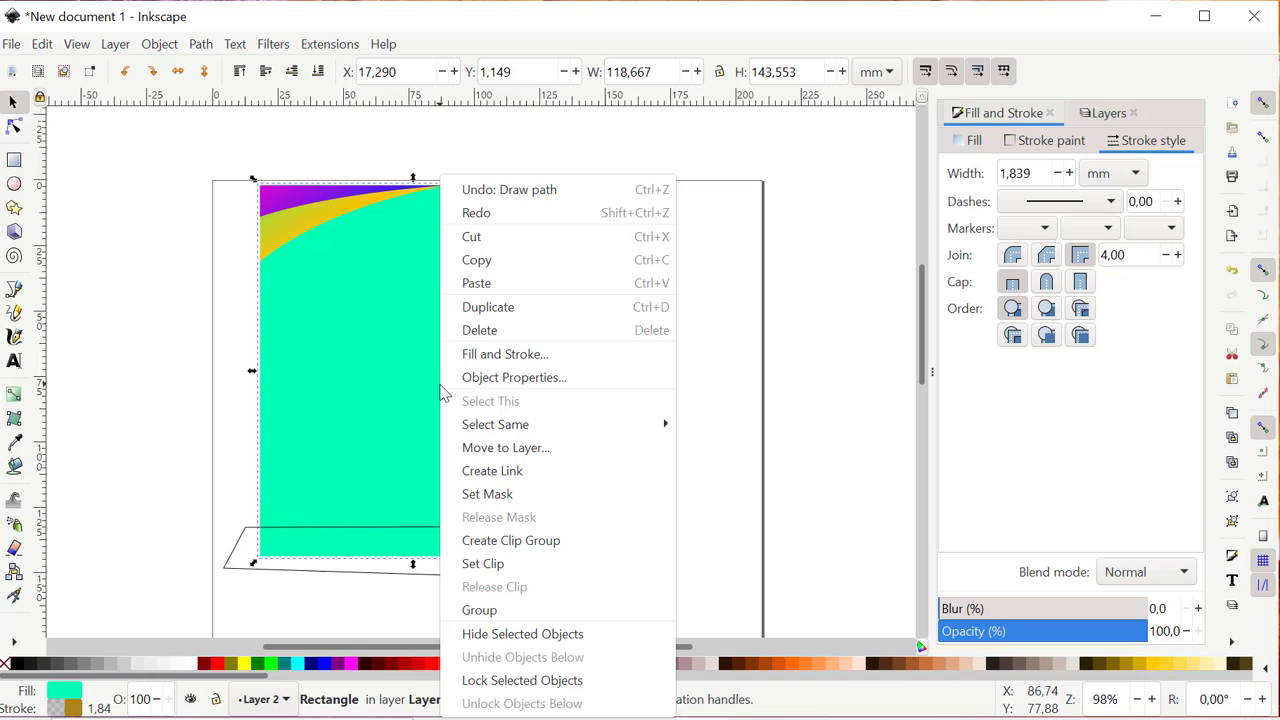
{"action": "left_click", "coordinate": [505, 308]}
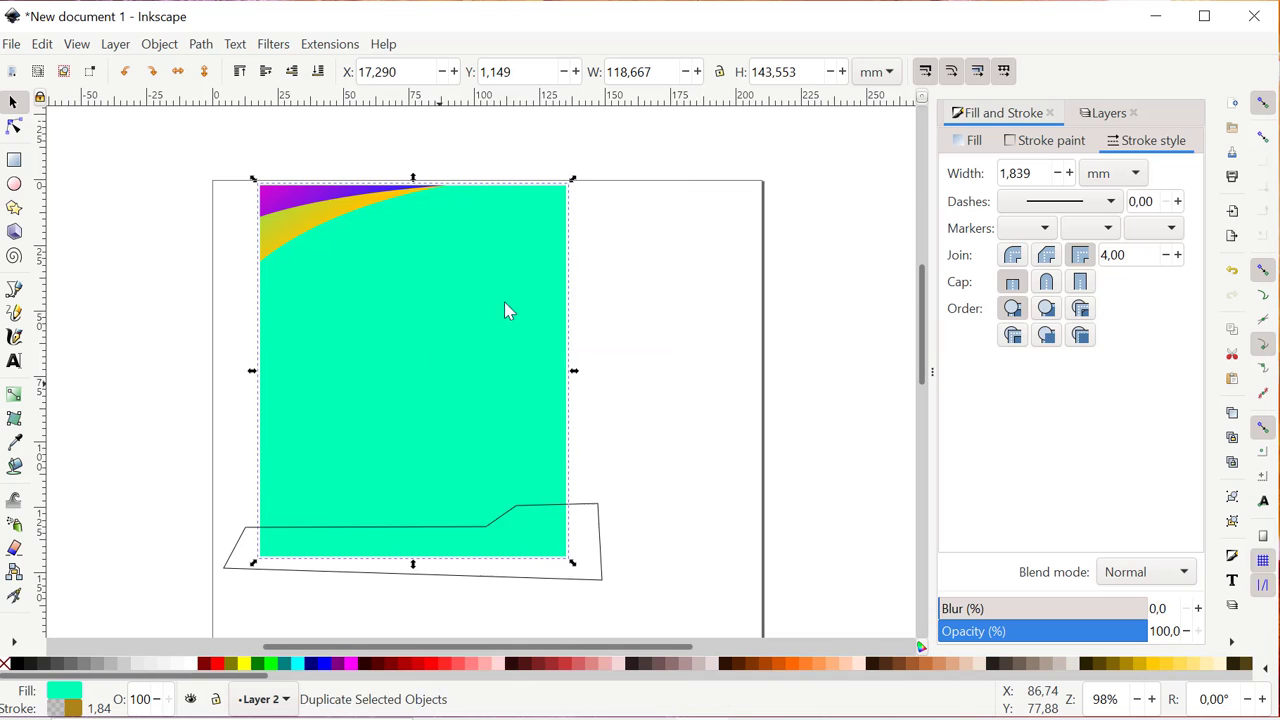
{"action": "left_click", "coordinate": [601, 561], "text": "shift"}
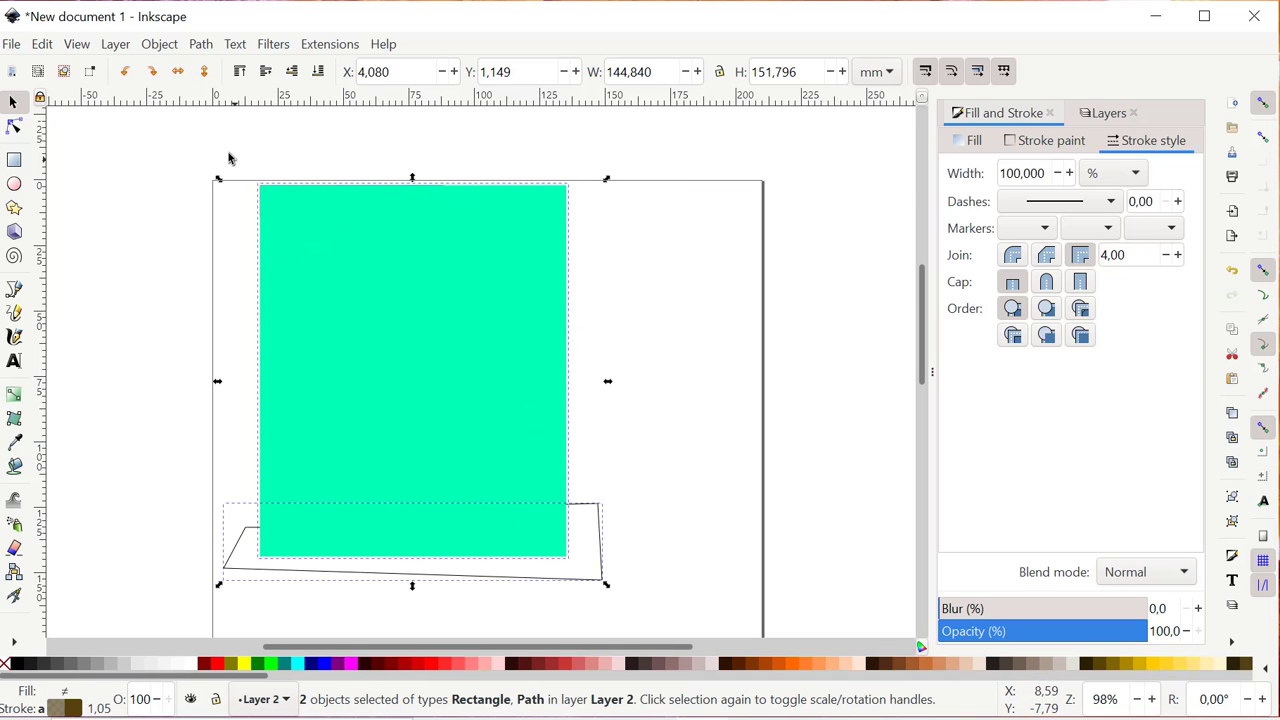
{"action": "left_click", "coordinate": [200, 44]}
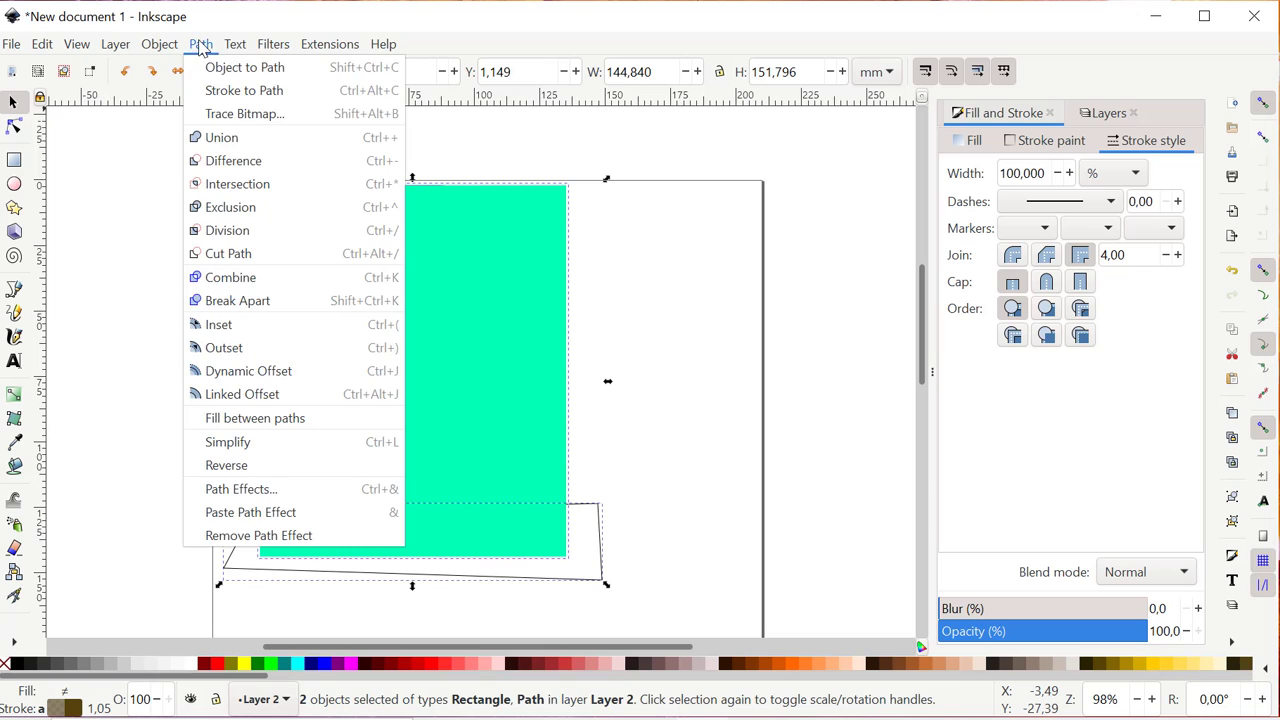
{"action": "left_click", "coordinate": [251, 190]}
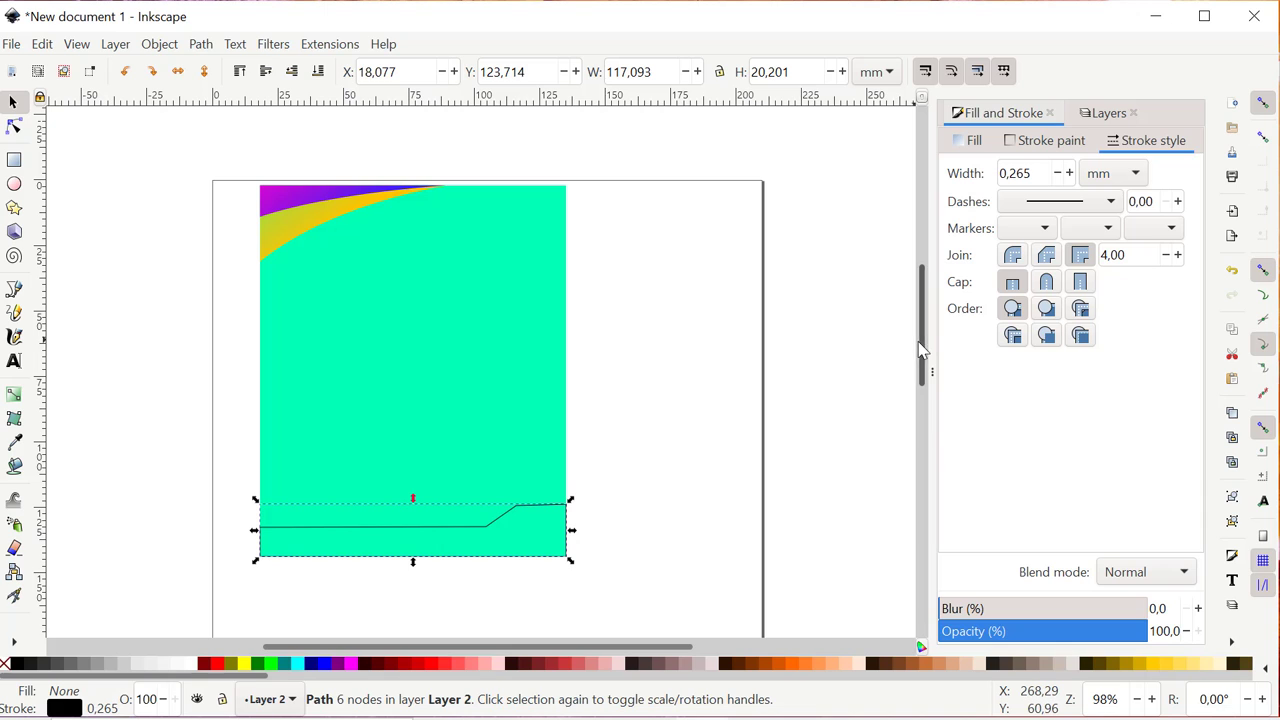
Step: Try red and dark red fills on the stepped strip along the rectangle's bottom edge
{"action": "left_click_drag", "start_coordinate": [928, 365], "coordinate": [922, 367]}
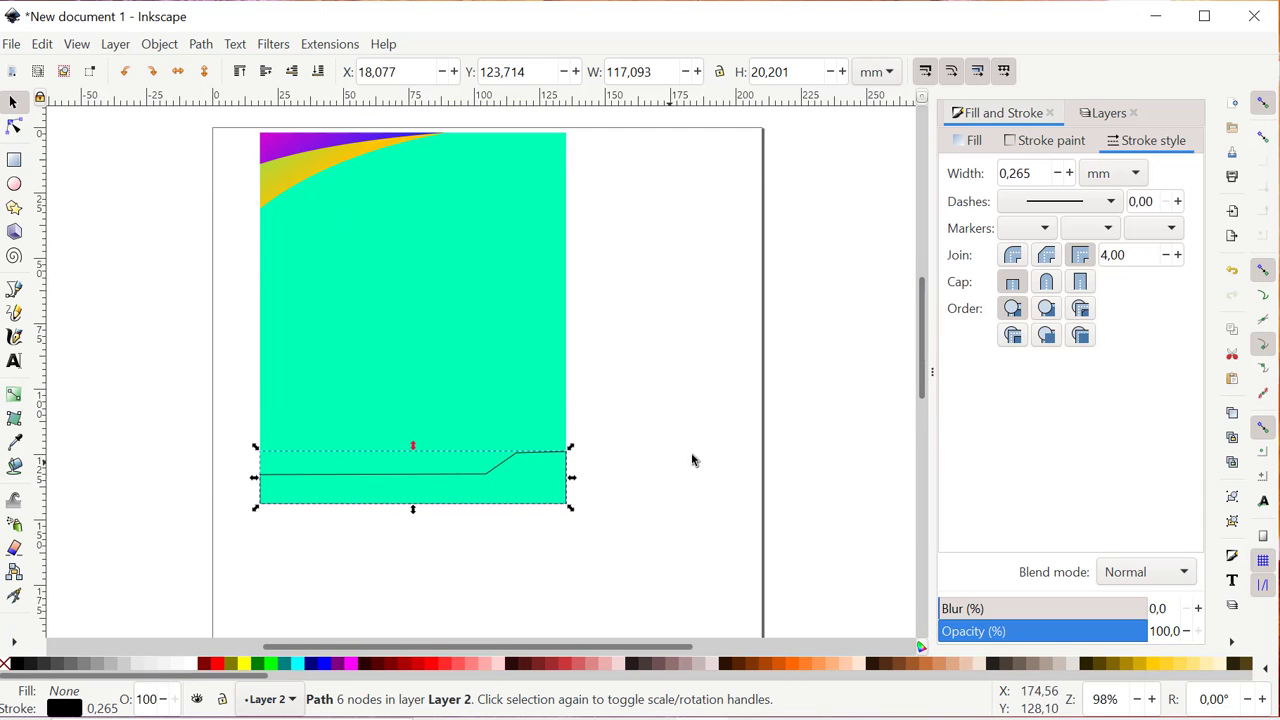
{"action": "left_click", "coordinate": [423, 665]}
{"action": "left_click", "coordinate": [384, 666]}
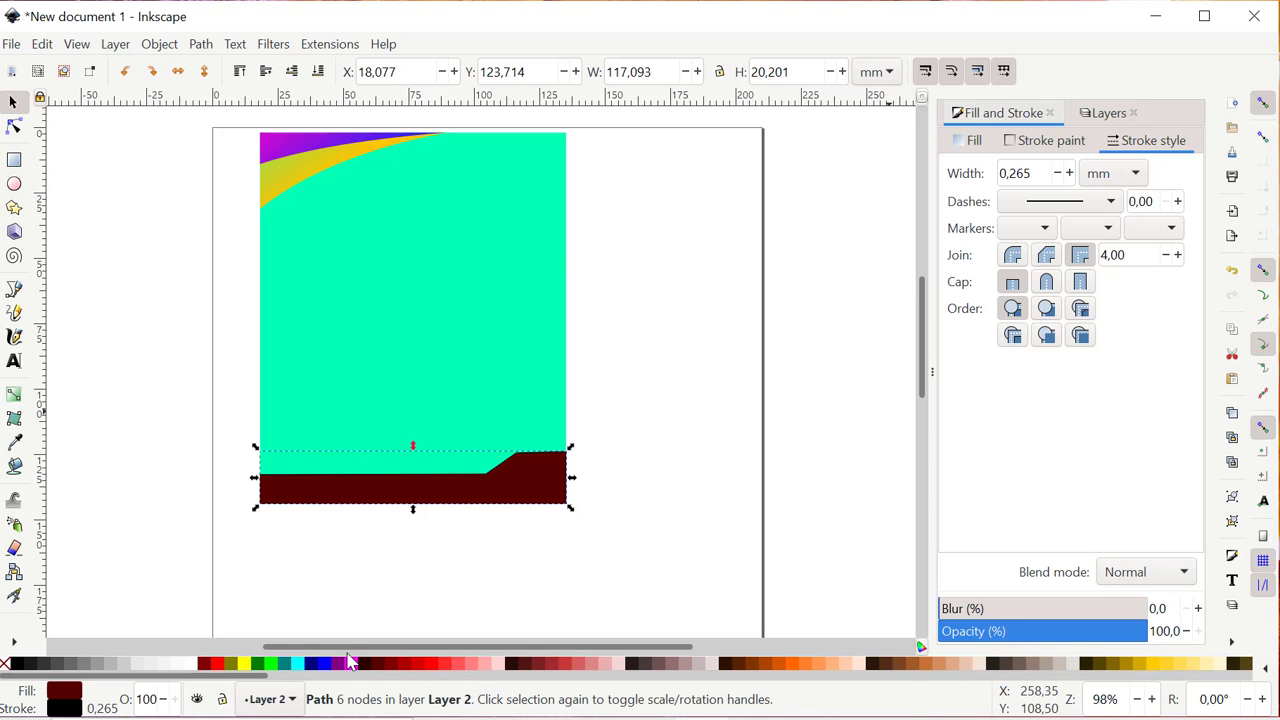
{"action": "left_click", "coordinate": [420, 666]}
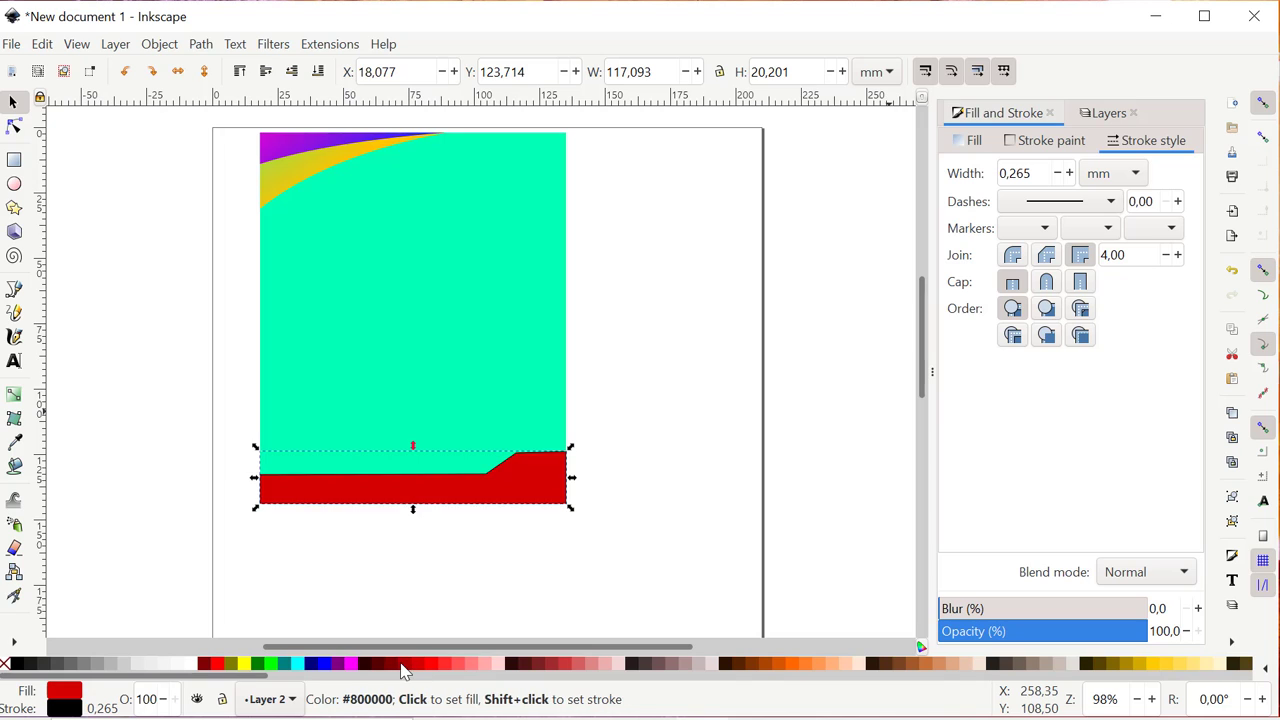
{"action": "left_click", "coordinate": [400, 666]}
{"action": "left_click", "coordinate": [384, 666]}
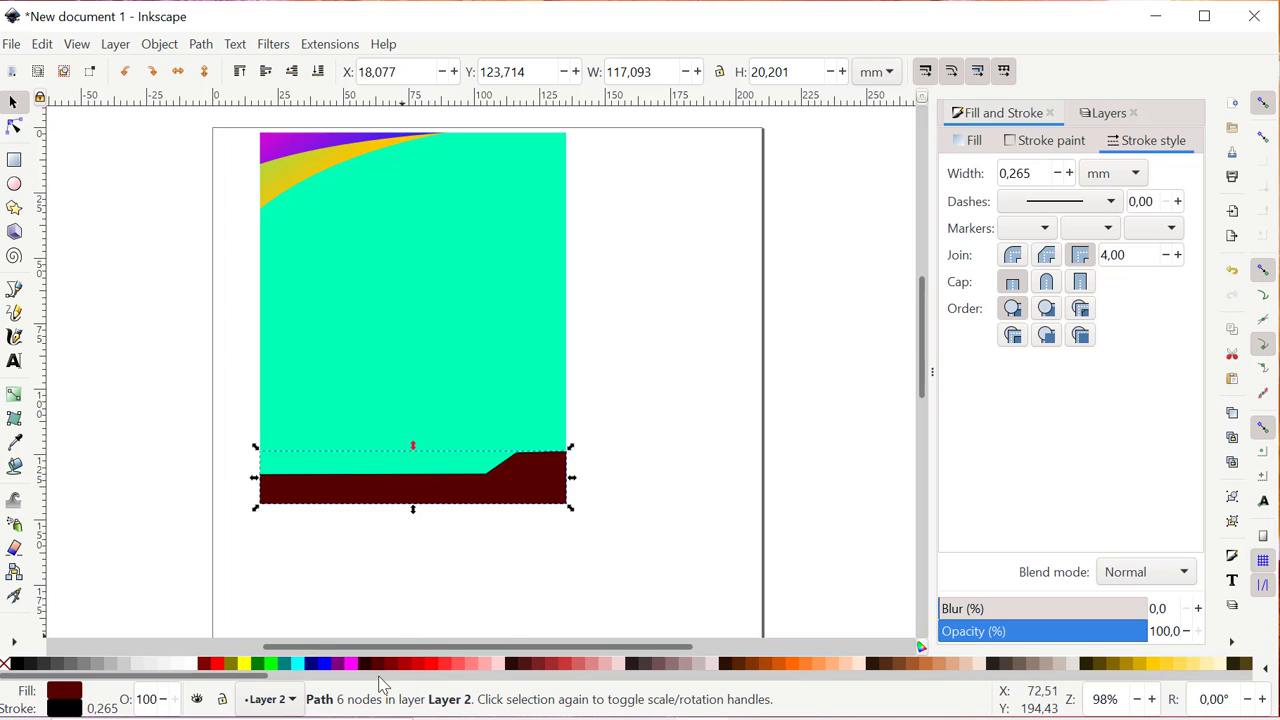
Step: Fill the stepped bottom strip with teal and deselect it
{"action": "left_click", "coordinate": [288, 665]}
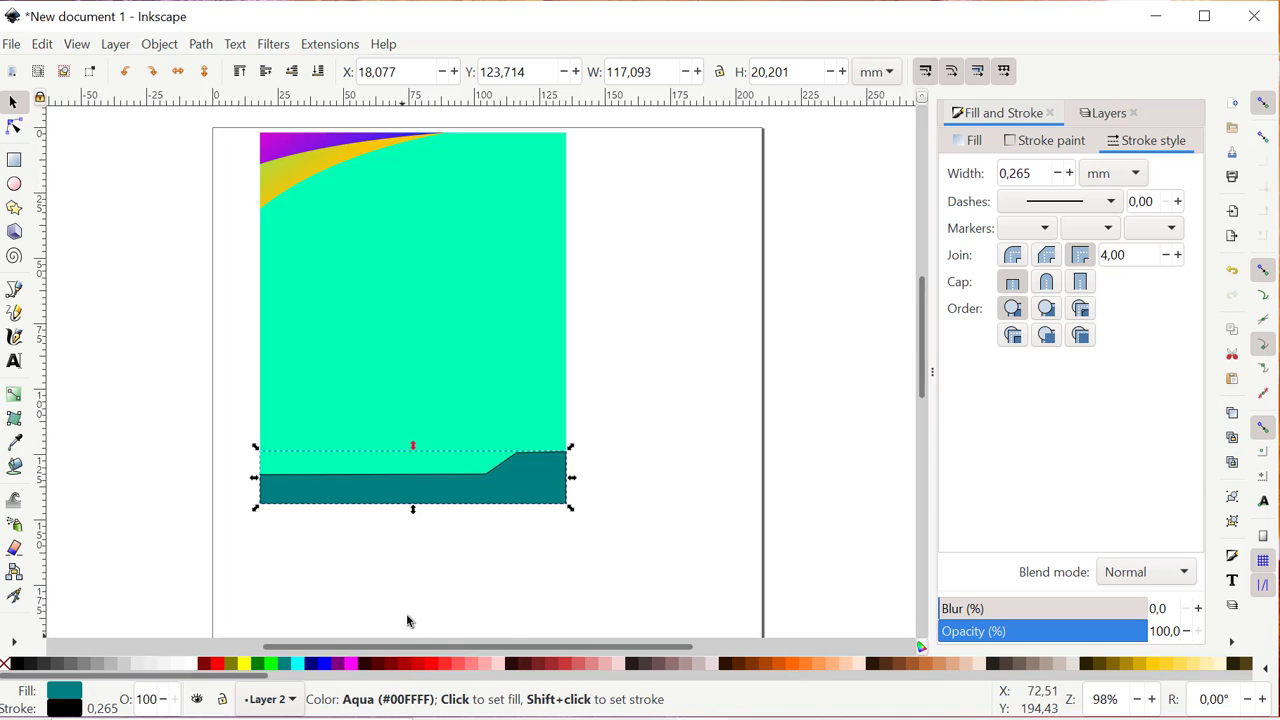
{"action": "left_click", "coordinate": [648, 391]}
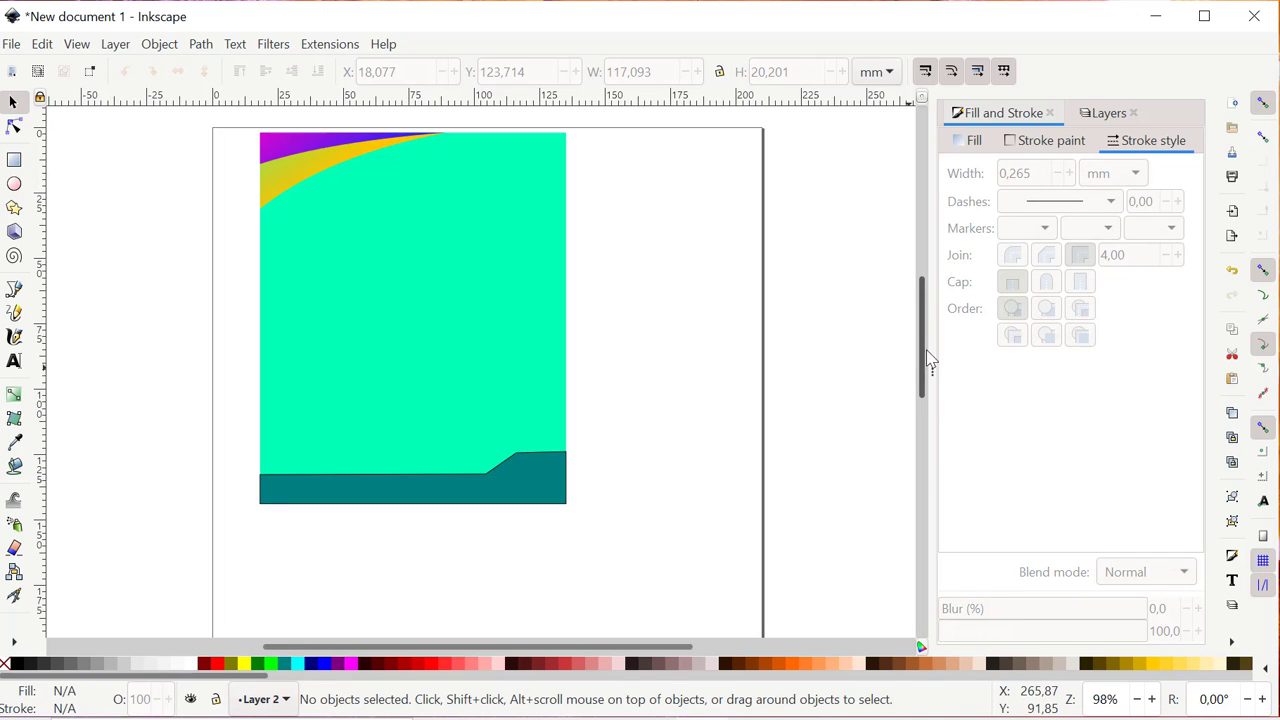
{"action": "left_click_drag", "start_coordinate": [925, 358], "coordinate": [924, 346]}
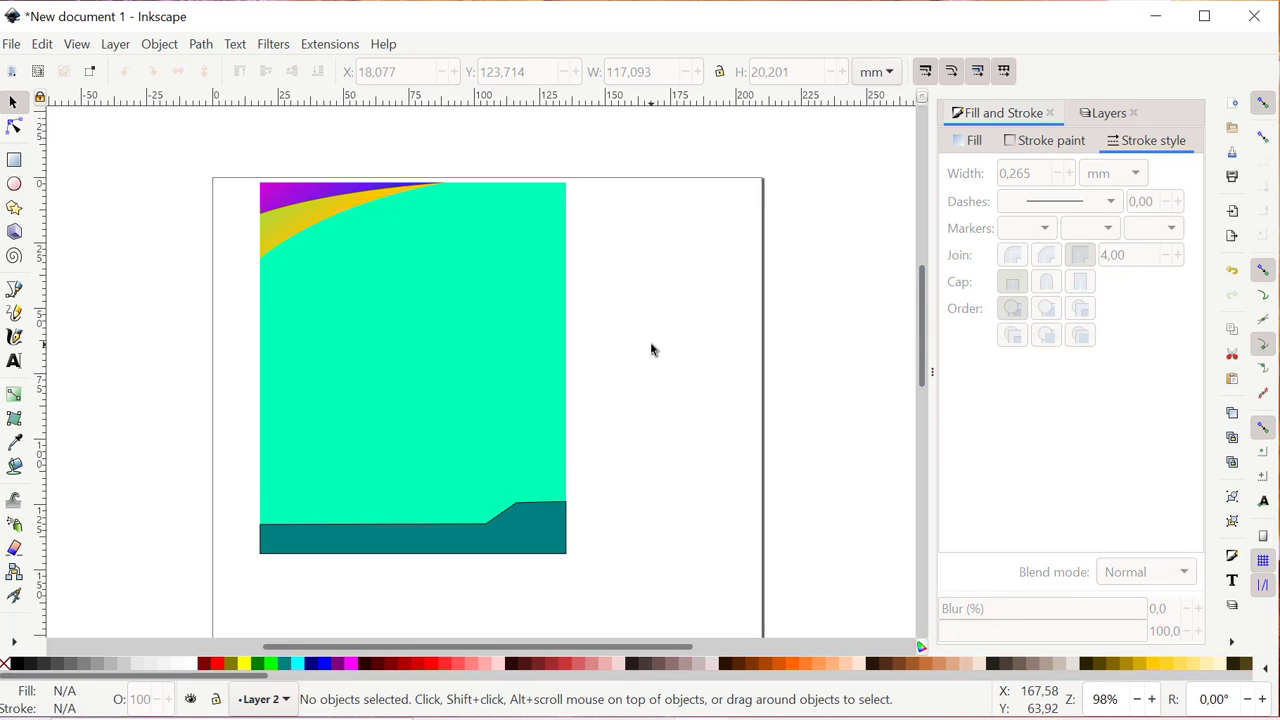